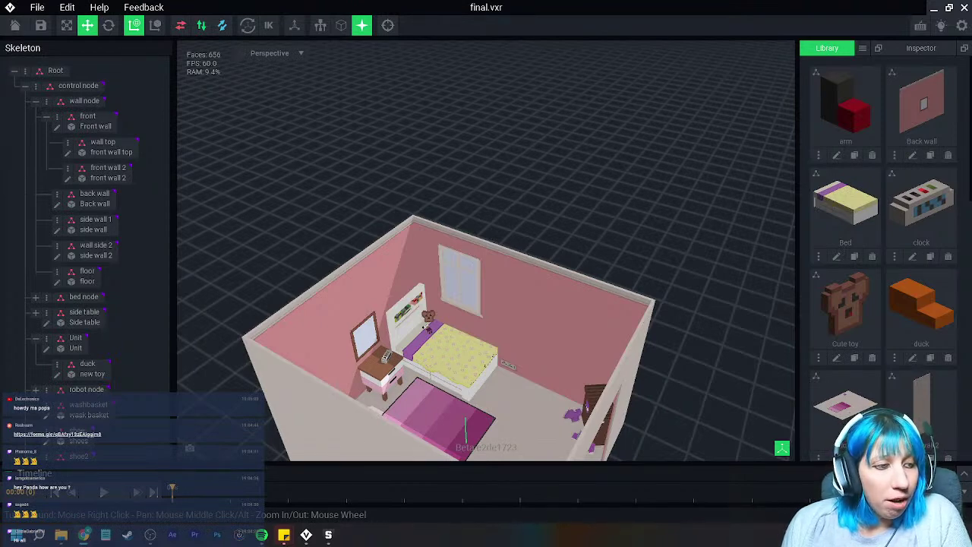
Step: Examine the bedroom model from outside and above, with a close look at the wash basket and shoes inside
right_drag(516, 373, 448, 353)
middle_drag(448, 425, 455, 338)
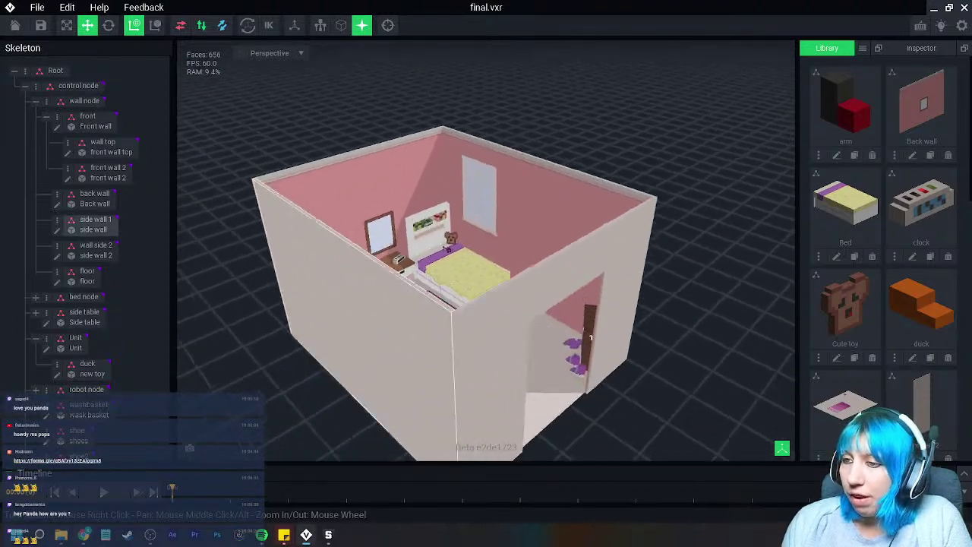
scroll(459, 342, down, 2)
right_drag(461, 343, 525, 343)
middle_drag(465, 332, 489, 401)
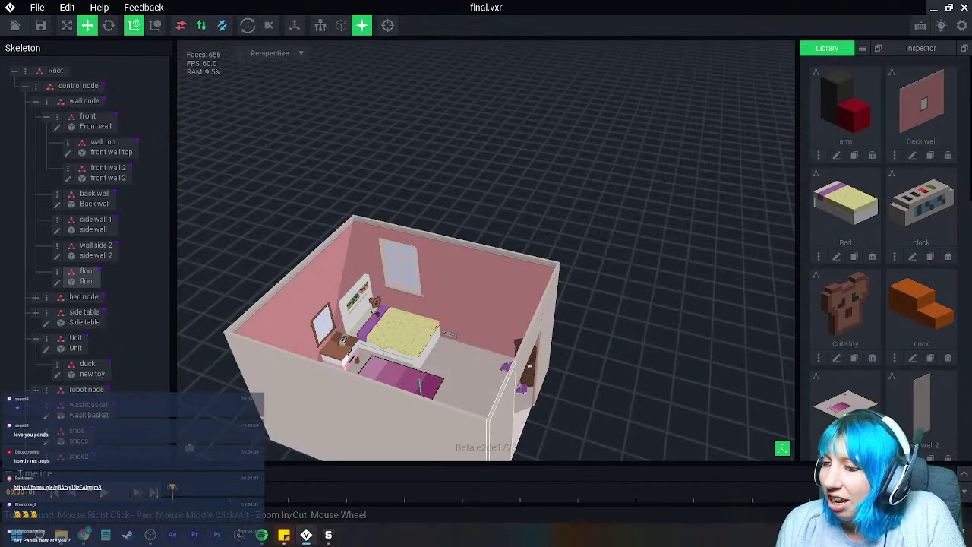
right_drag(494, 389, 525, 327)
scroll(611, 379, up, 2)
scroll(532, 358, up, 4)
scroll(562, 327, up, 4)
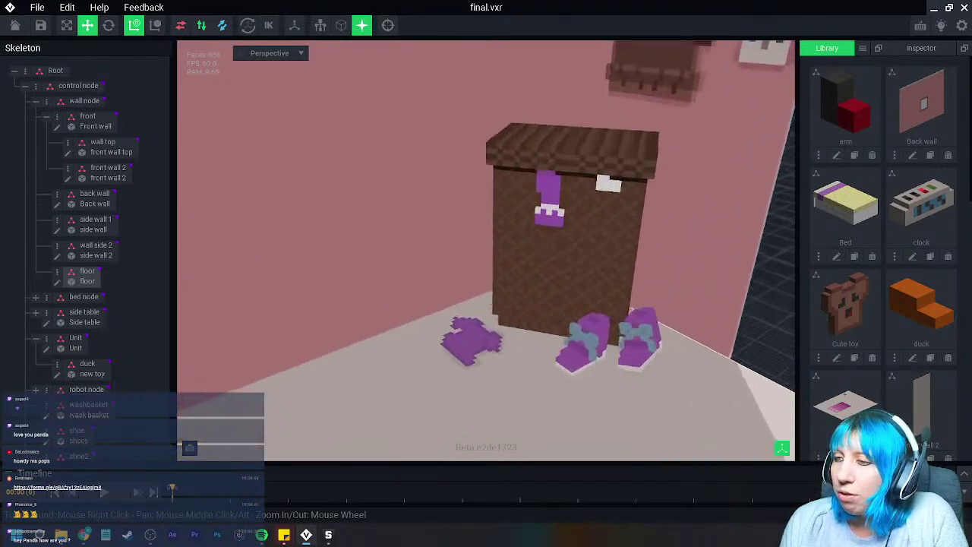
Step: Inspect the room's remaining sides, including the wall poster, side table, bed and front doorway
middle_drag(588, 316, 535, 354)
mouse_move(535, 355)
right_down()
mouse_move(574, 358)
mouse_move(549, 347)
mouse_move(495, 380)
right_up()
scroll(495, 381, down, 3)
middle_drag(496, 380, 600, 406)
scroll(408, 343, down, 3)
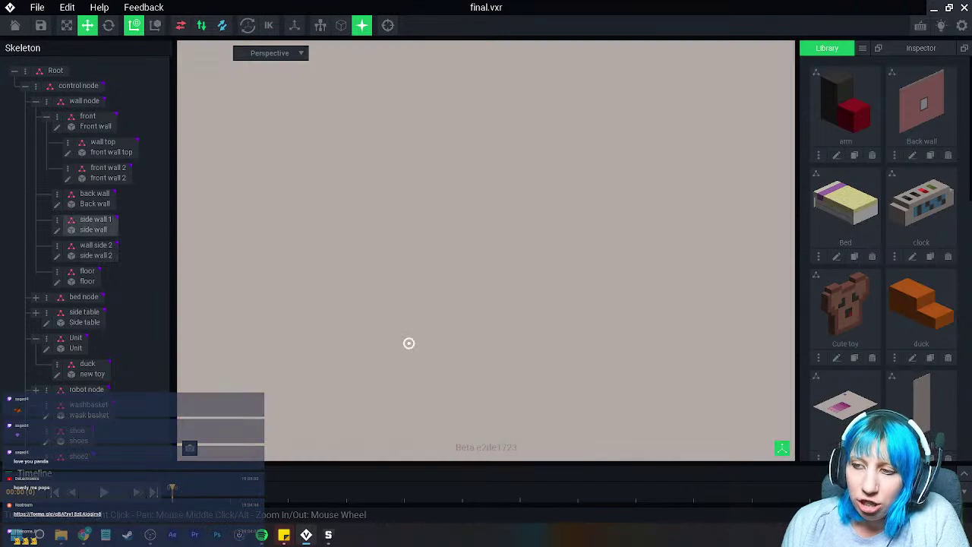
right_drag(408, 342, 486, 334)
scroll(486, 335, down, 5)
right_drag(486, 273, 372, 300)
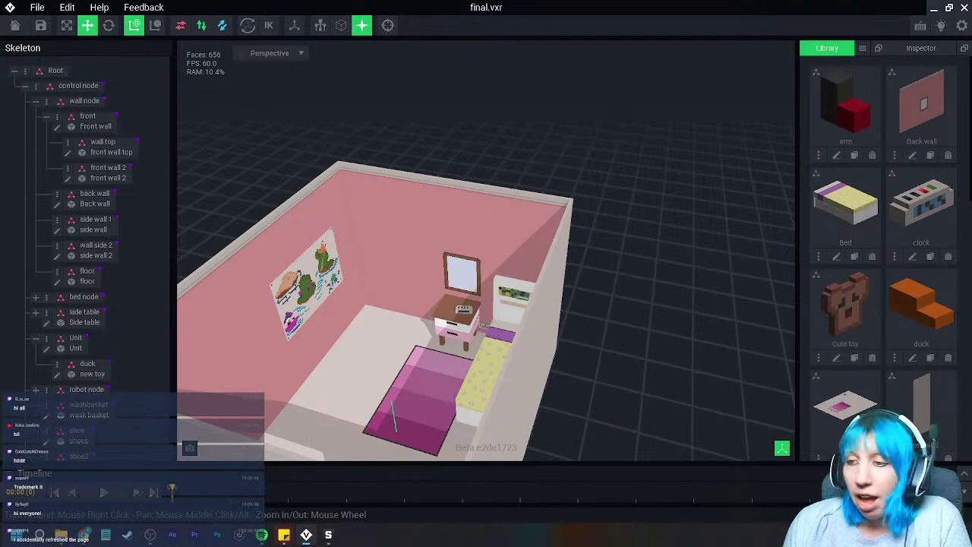
mouse_move(433, 282)
right_down()
mouse_move(413, 267)
mouse_move(425, 271)
right_up()
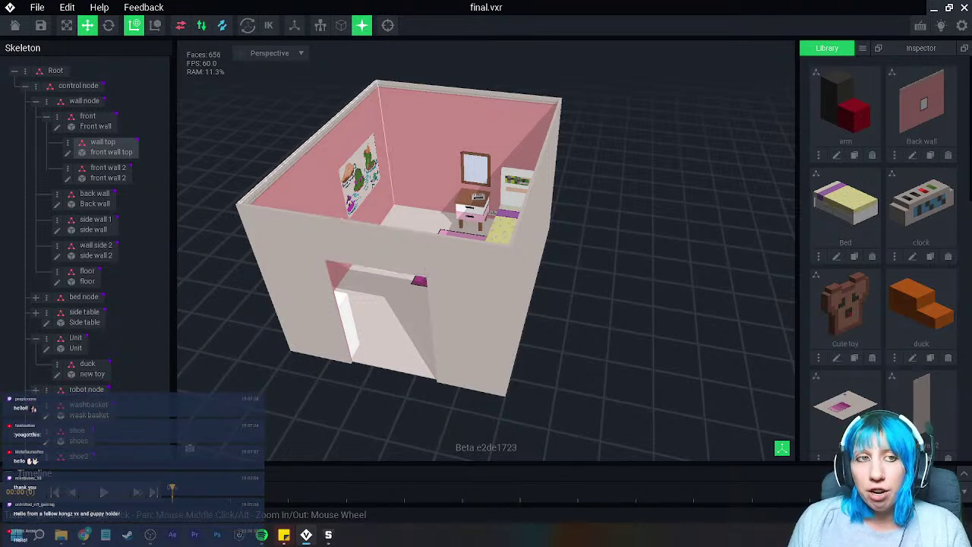
key(Escape)
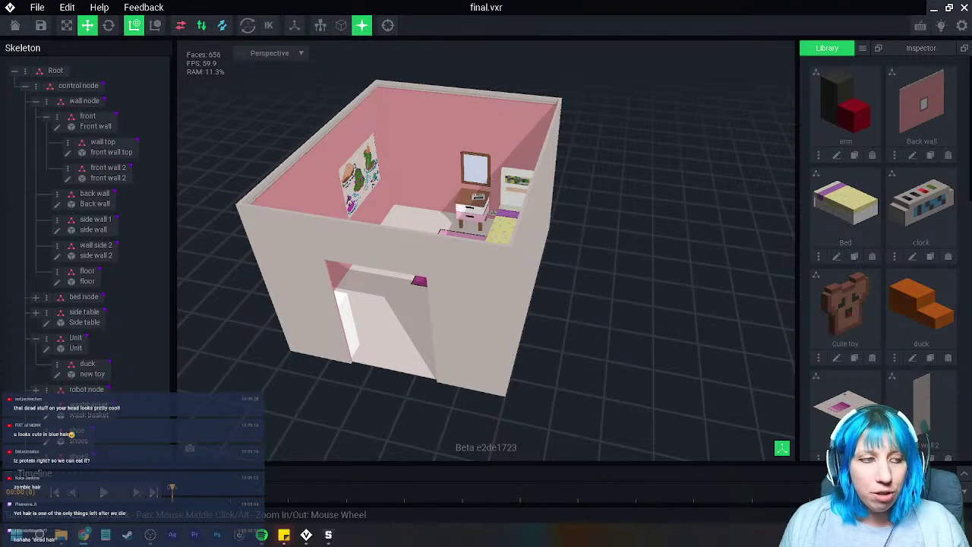
right_drag(383, 315, 478, 275)
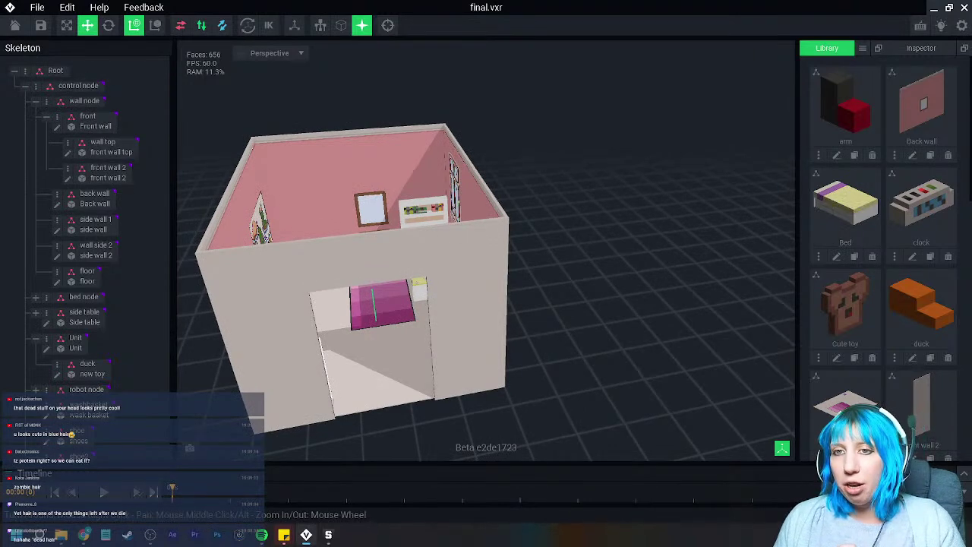
Step: Review the control node, the Root node's options and the wall node in the skeleton hierarchy
click(78, 86)
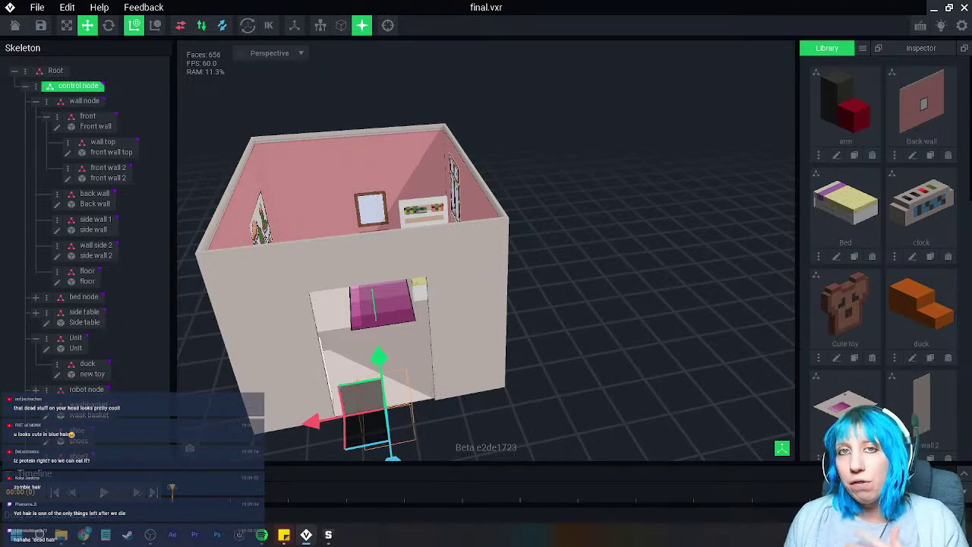
click(26, 70)
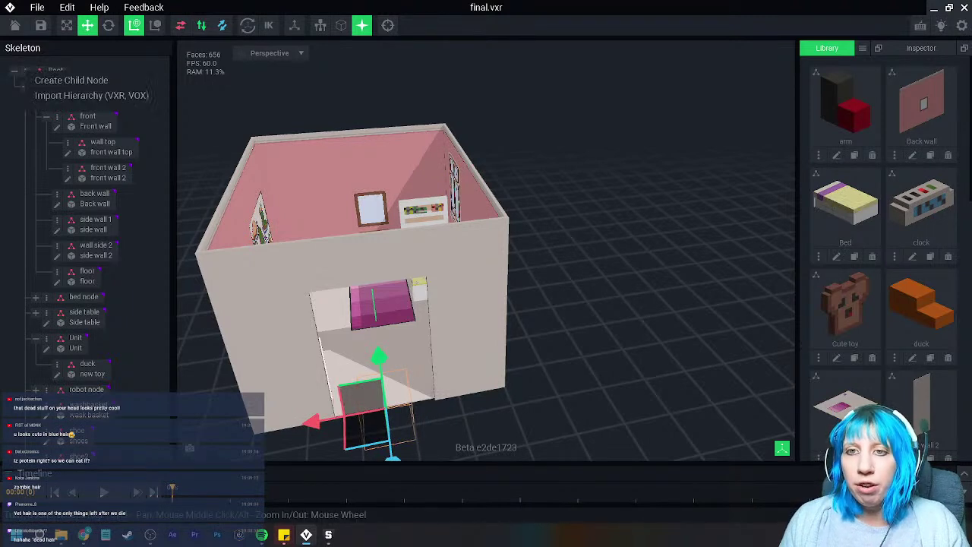
click(25, 71)
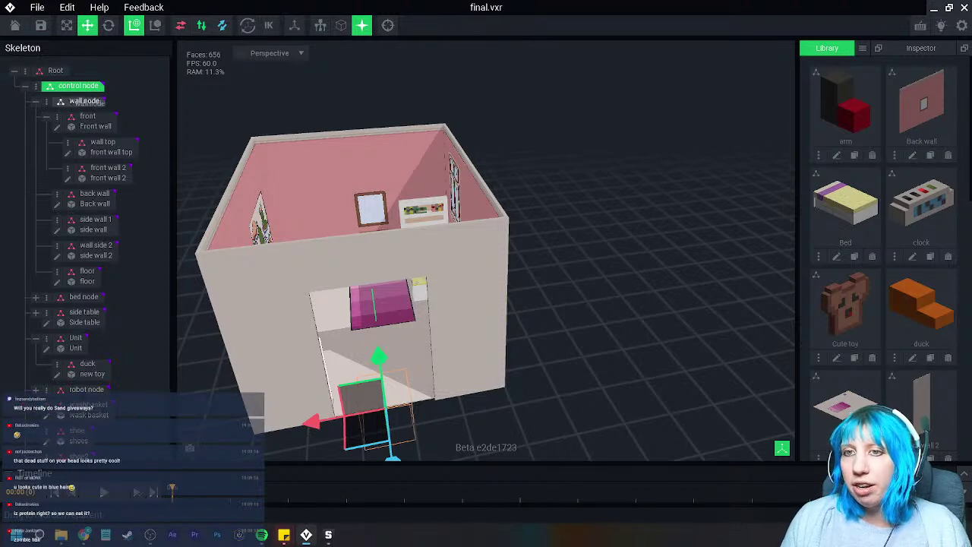
click(83, 101)
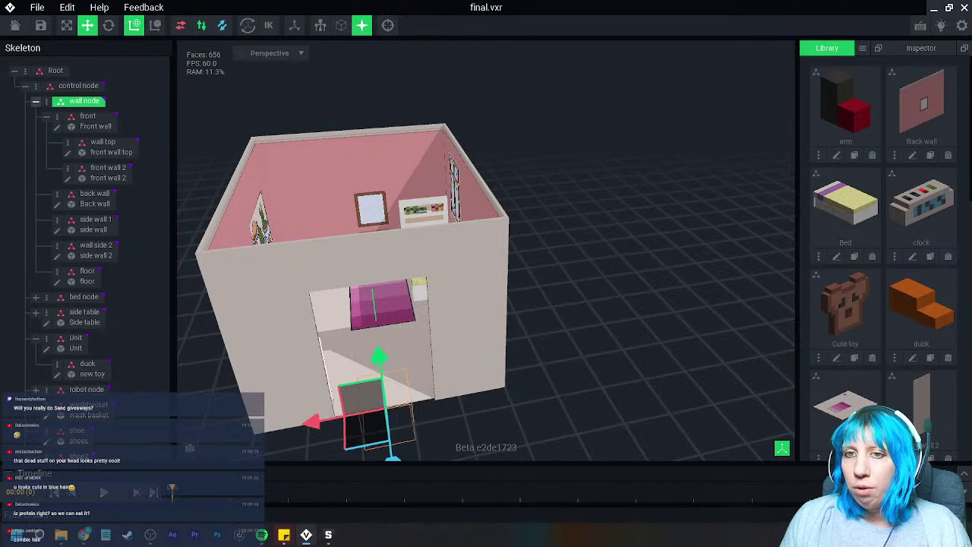
click(25, 86)
click(25, 86)
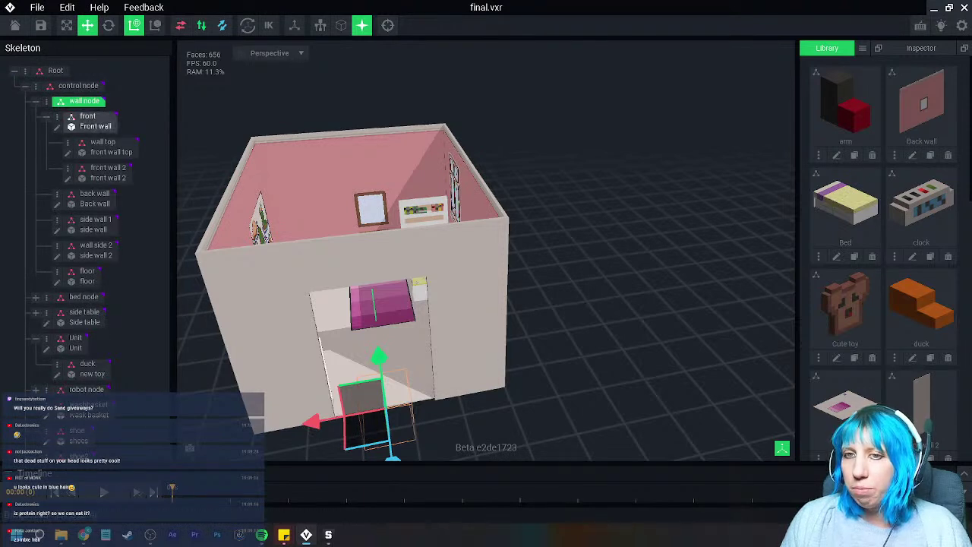
Step: Select the back wall, side walls and front wall pieces one after another to show their nodes in the room
click(106, 173)
click(94, 199)
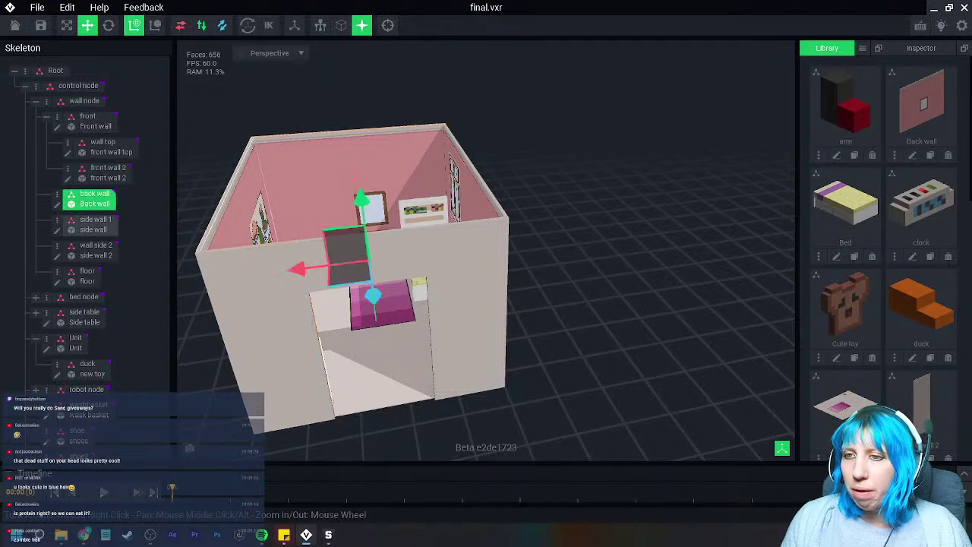
click(95, 225)
click(95, 250)
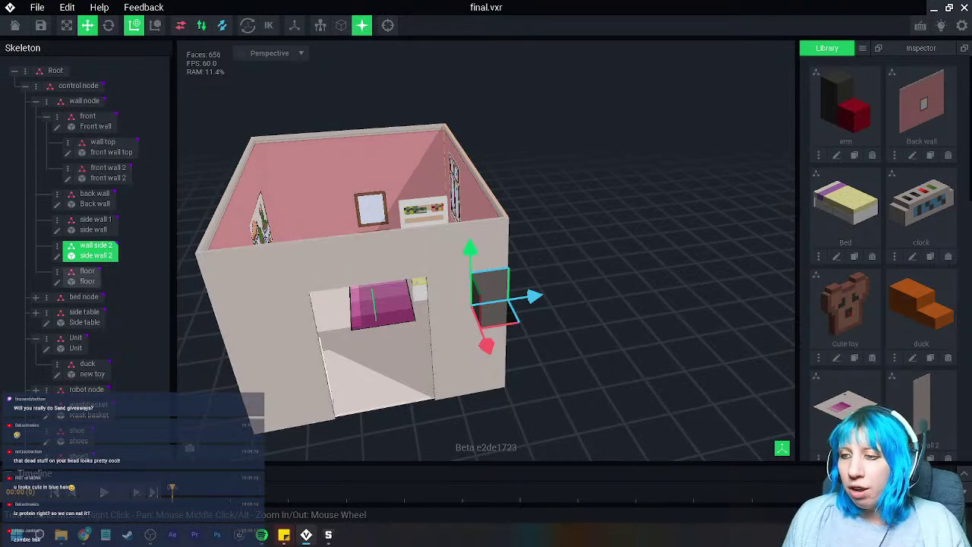
right_drag(380, 380, 281, 346)
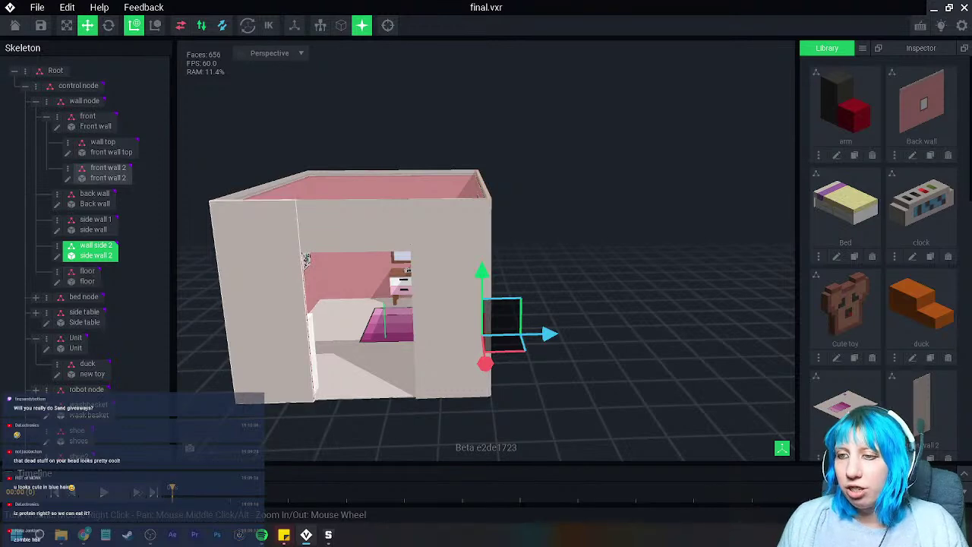
click(106, 172)
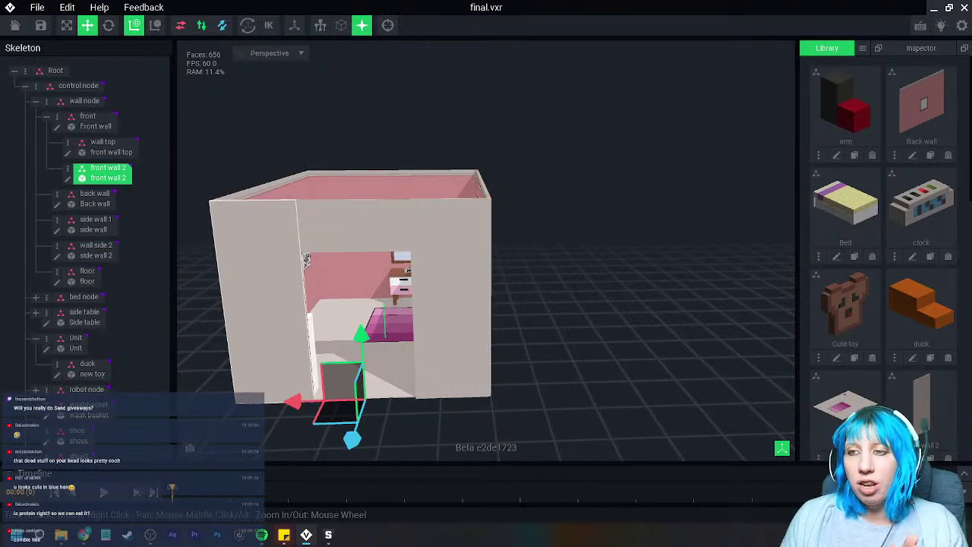
click(111, 148)
click(95, 121)
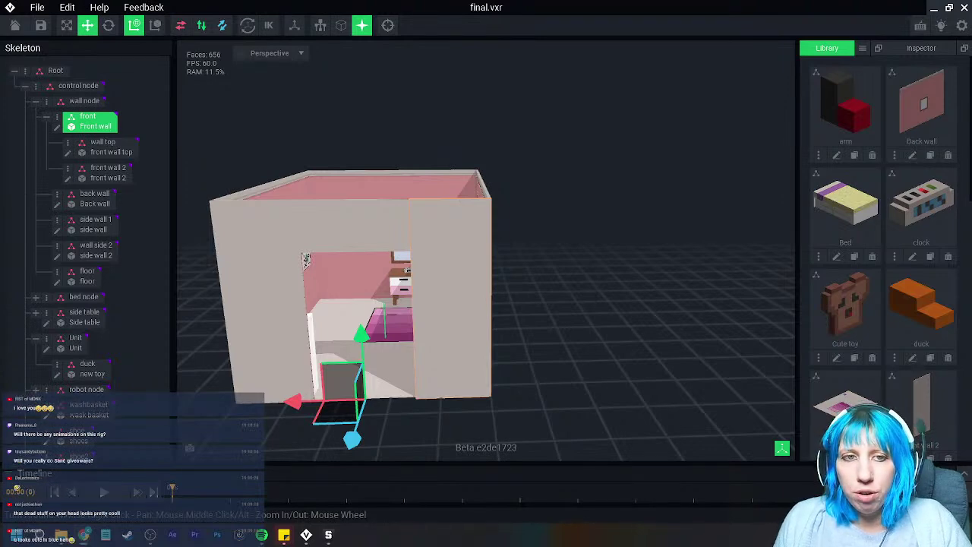
Step: View the Weapon Crate Common asset page on OpenSea in the browser and close the window
drag(0, 145, 308, 15)
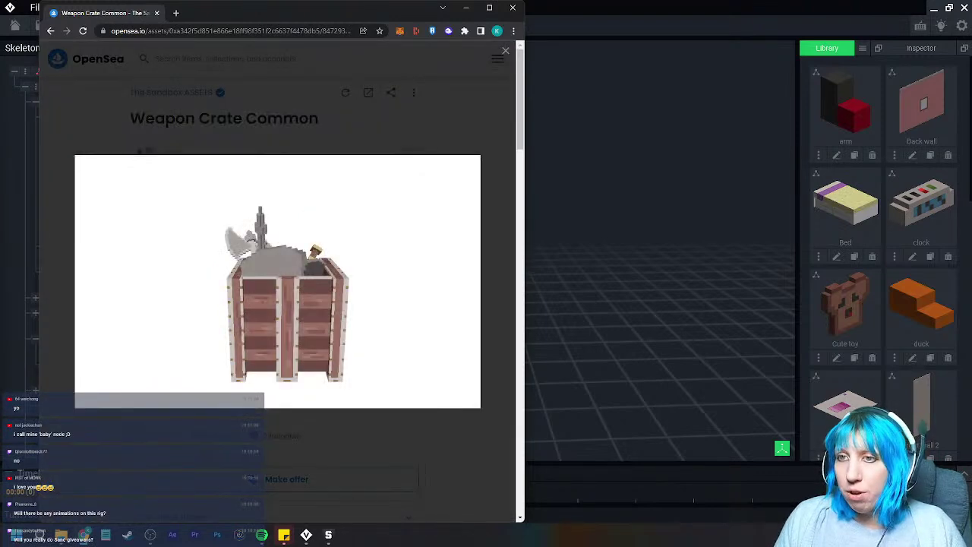
click(222, 99)
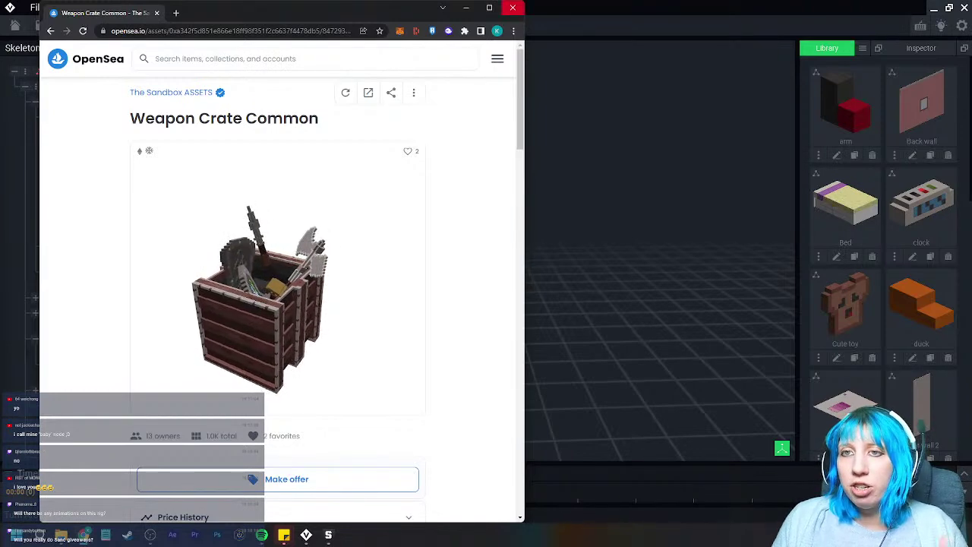
click(513, 7)
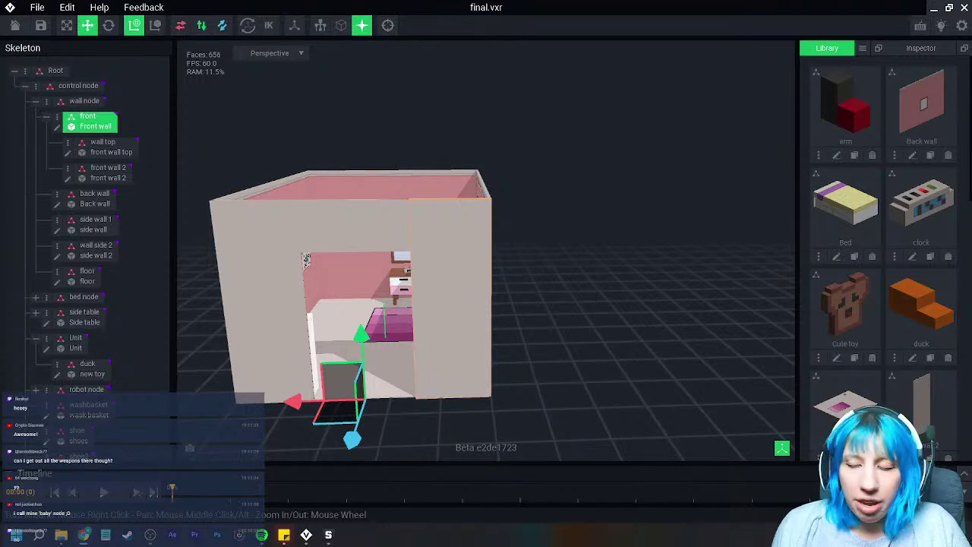
Step: Collapse the wall node in the skeleton and examine the bed, window and side table inside the room
right_drag(357, 287, 464, 321)
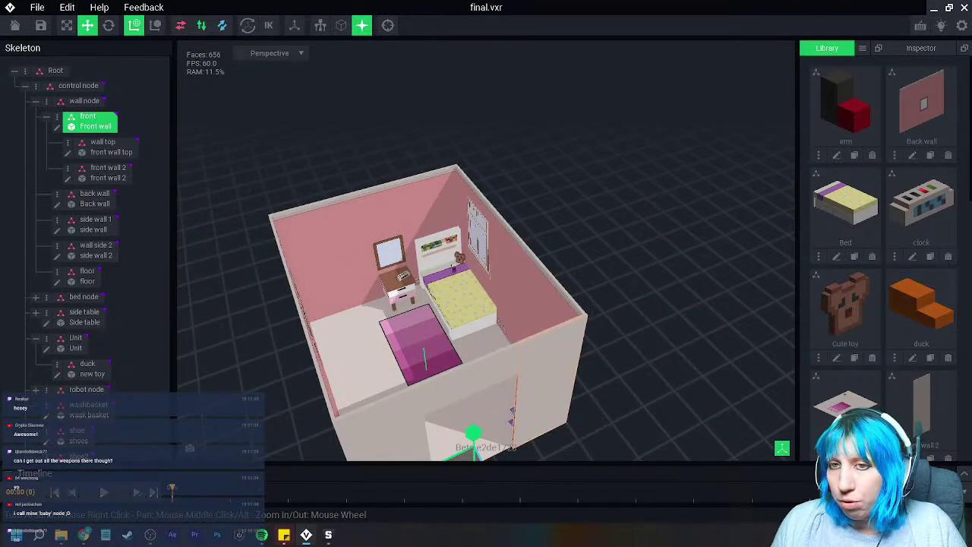
click(36, 100)
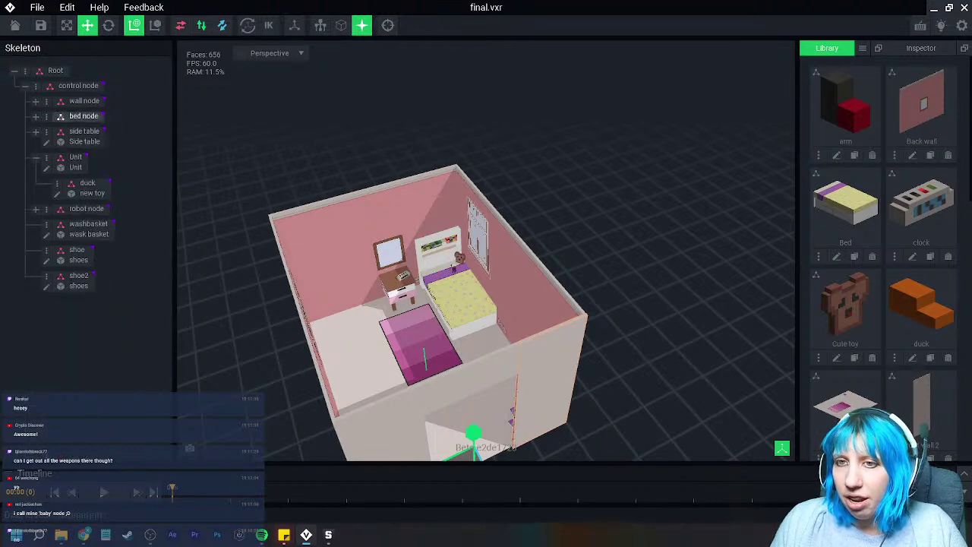
scroll(431, 249, up, 5)
right_drag(431, 249, 425, 342)
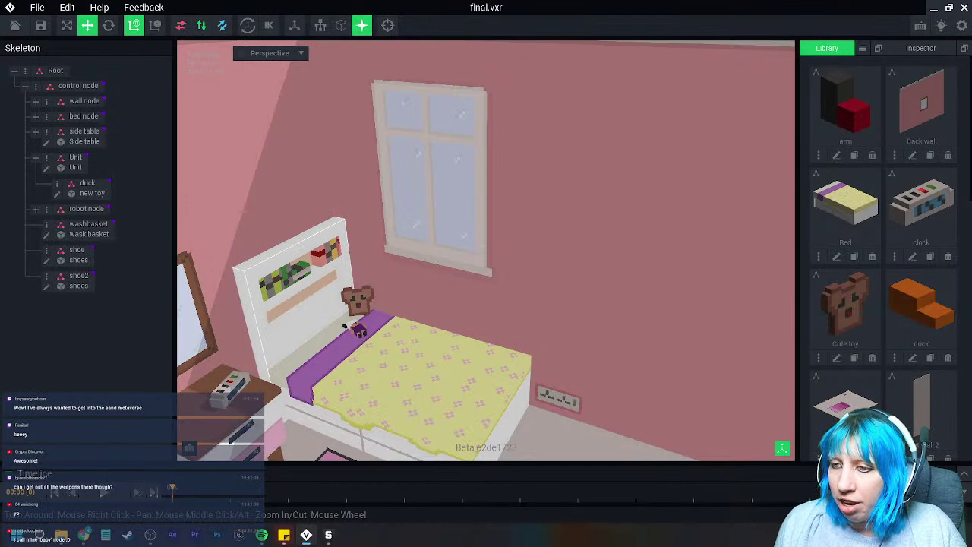
scroll(384, 293, down, 10)
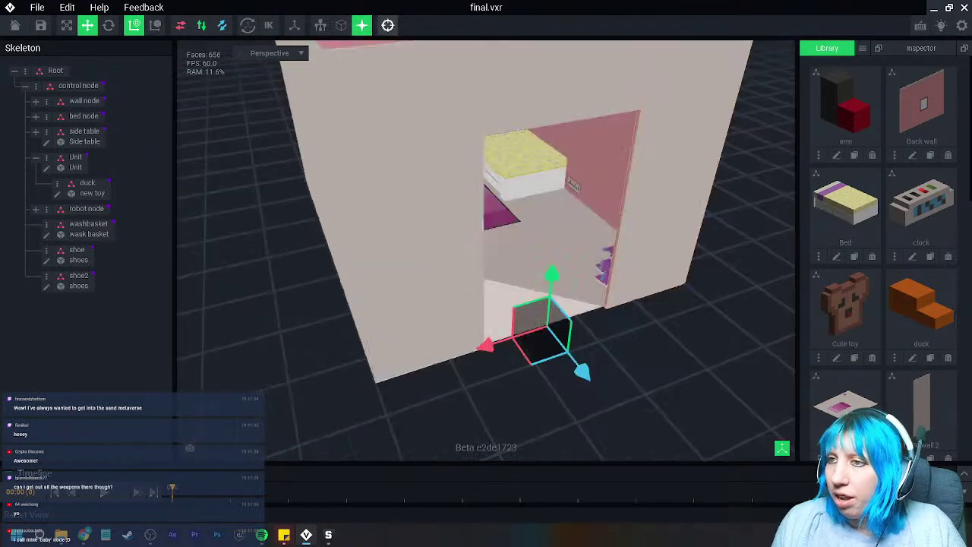
scroll(433, 114, up, 8)
scroll(480, 220, up, 3)
right_drag(486, 220, 456, 250)
scroll(486, 251, up, 2)
middle_drag(388, 342, 452, 232)
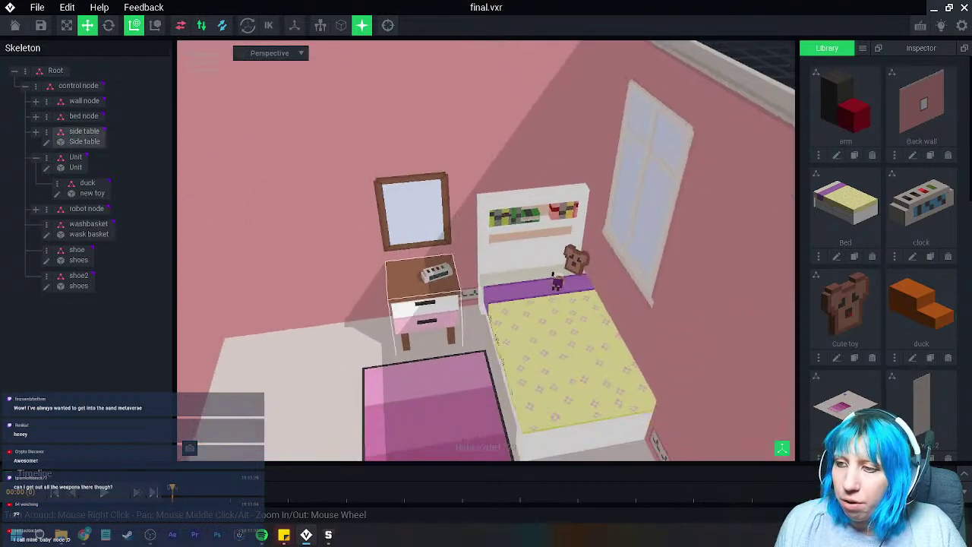
Step: Select the clock on the side table and the back wall to show their nodes in the hierarchy
click(437, 287)
click(458, 262)
right_drag(524, 289, 501, 247)
scroll(410, 278, up, 2)
middle_drag(361, 220, 333, 326)
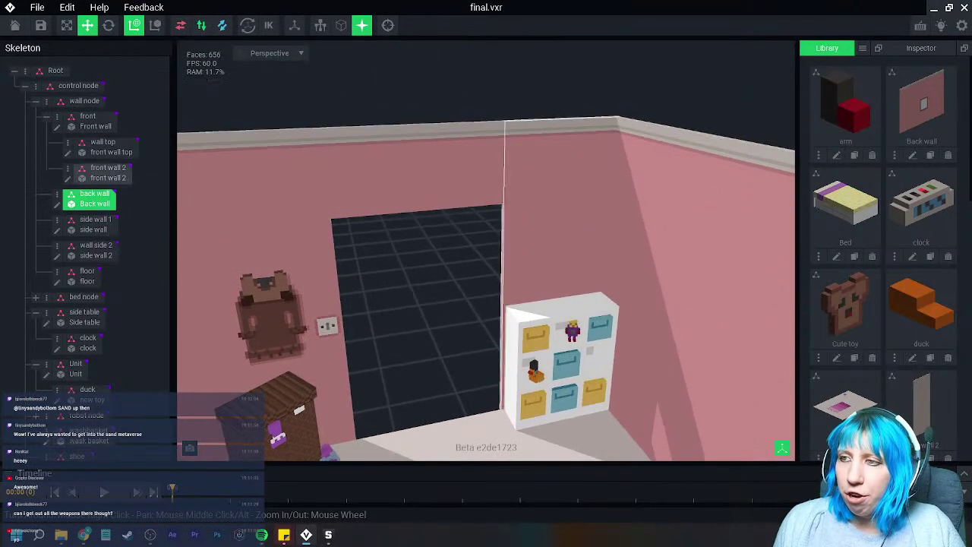
Step: Examine the storage unit beside the doorway and the whole room from the front, clearing the back wall selection
right_drag(524, 235, 406, 281)
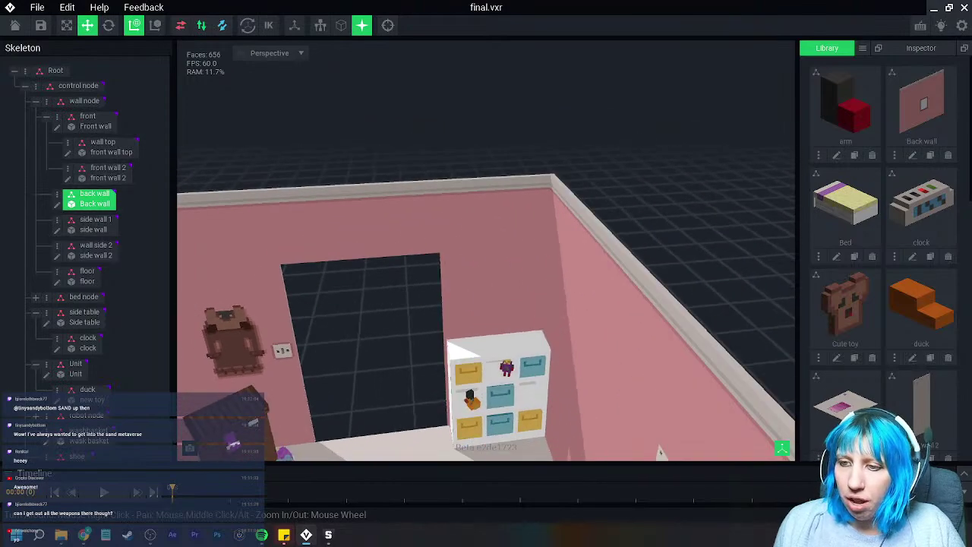
right_drag(661, 451, 243, 319)
middle_drag(508, 94, 342, 190)
right_drag(319, 201, 448, 247)
click(312, 281)
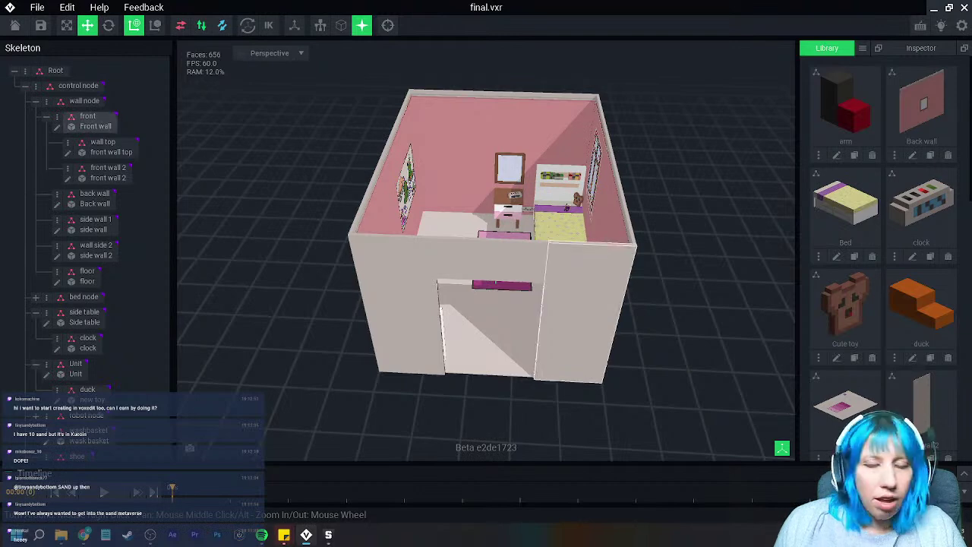
mouse_move(508, 261)
right_down()
mouse_move(578, 266)
mouse_move(592, 292)
mouse_move(497, 267)
right_up()
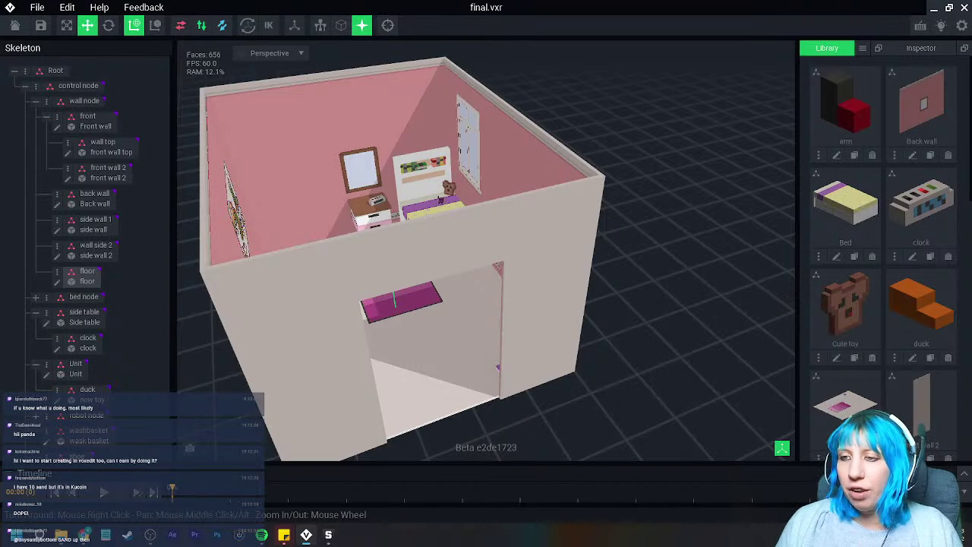
right_drag(433, 258, 402, 220)
middle_drag(524, 289, 522, 250)
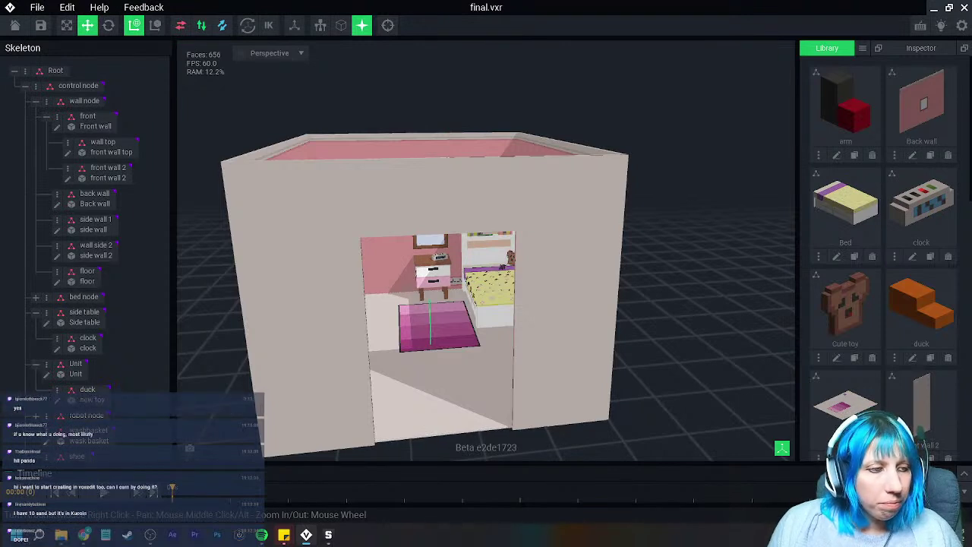
Step: Switch to The Sandbox Maker and survey the grass scene with the trees, market stalls and spawn point
mouse_move(328, 535)
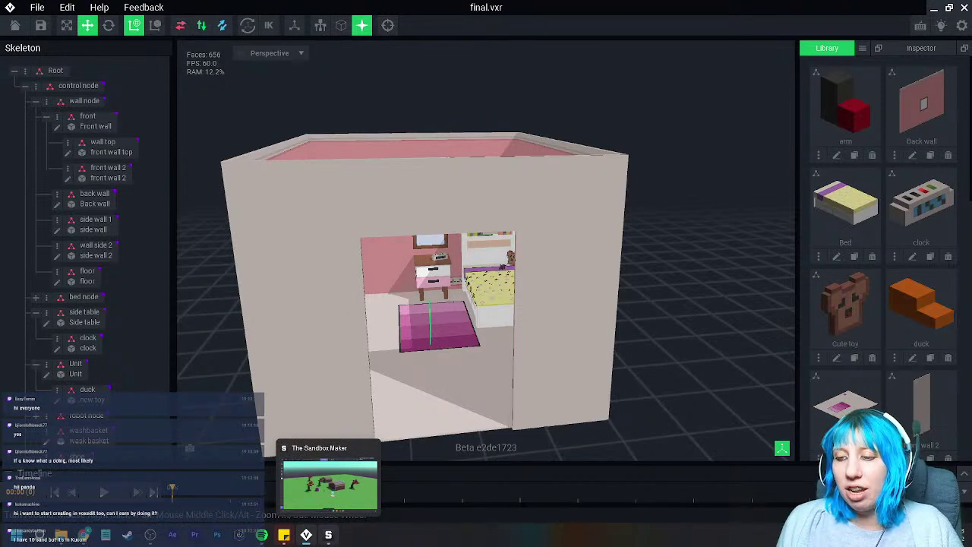
click(330, 482)
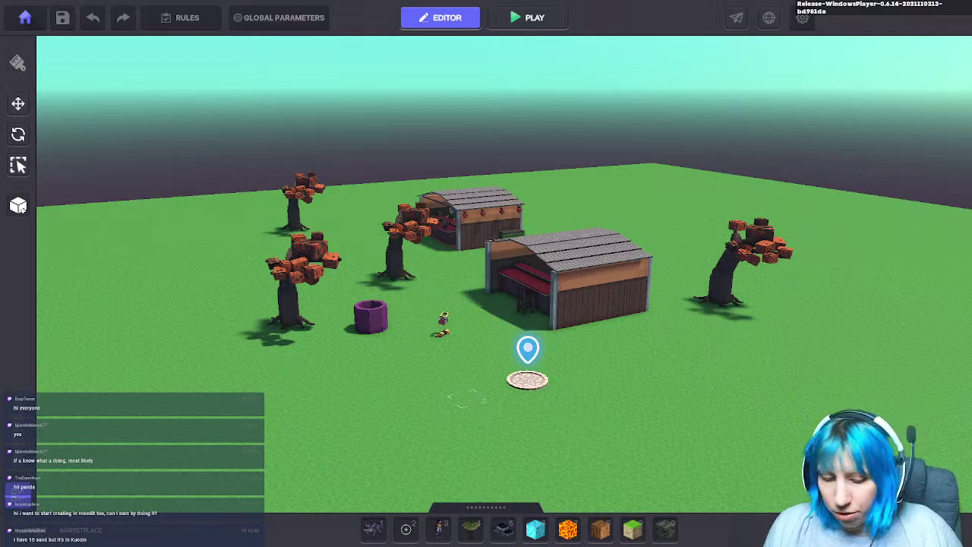
middle_drag(468, 400, 443, 432)
middle_drag(526, 385, 550, 377)
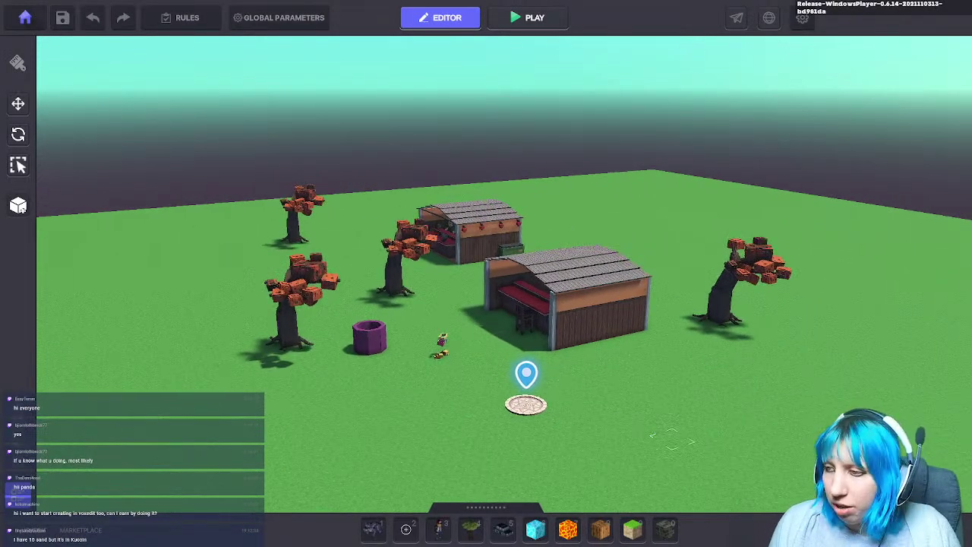
middle_drag(672, 438, 456, 370)
right_drag(456, 368, 513, 429)
scroll(513, 429, up, 3)
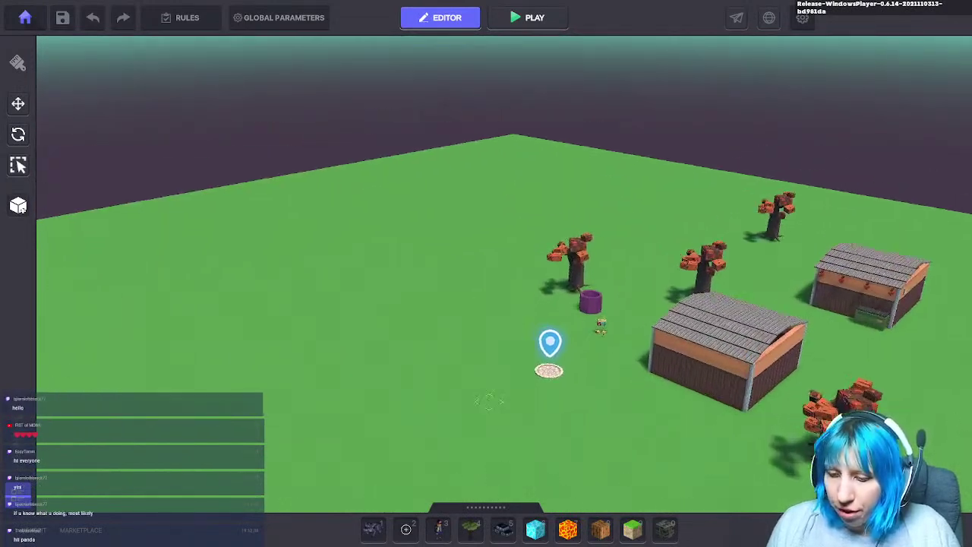
Step: Open the asset library, search it for "cute" and clear the search again
key(Tab)
text(cut)
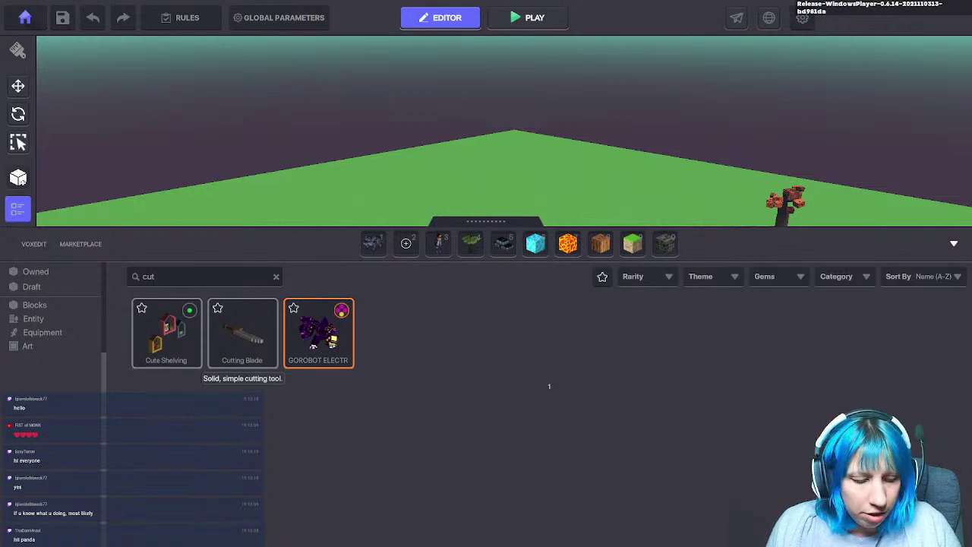
text(e)
key(BackSpace)
key(BackSpace)
key(BackSpace)
key(BackSpace)
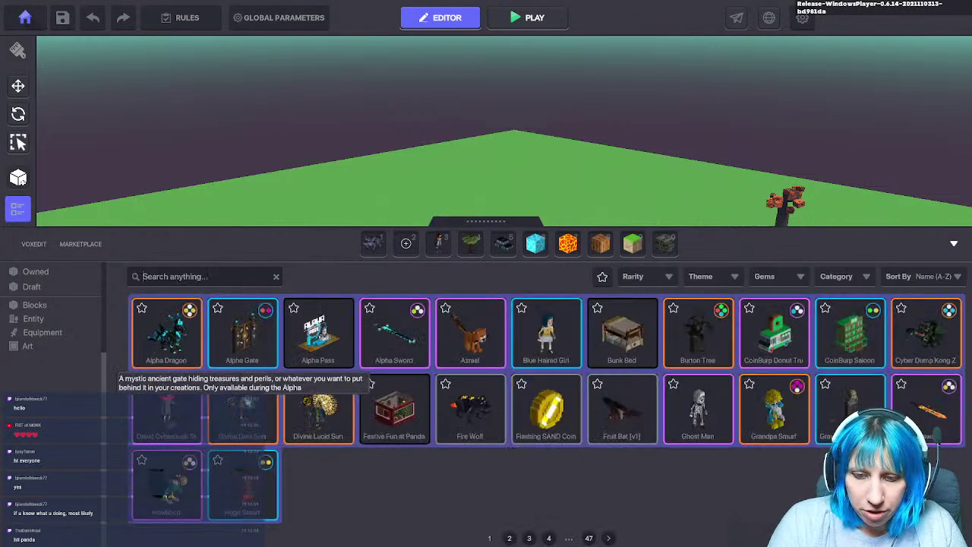
Step: Search the assets for "room" and place the Pastel Room on the grass beside the trees and spawn point
text(room)
click(395, 335)
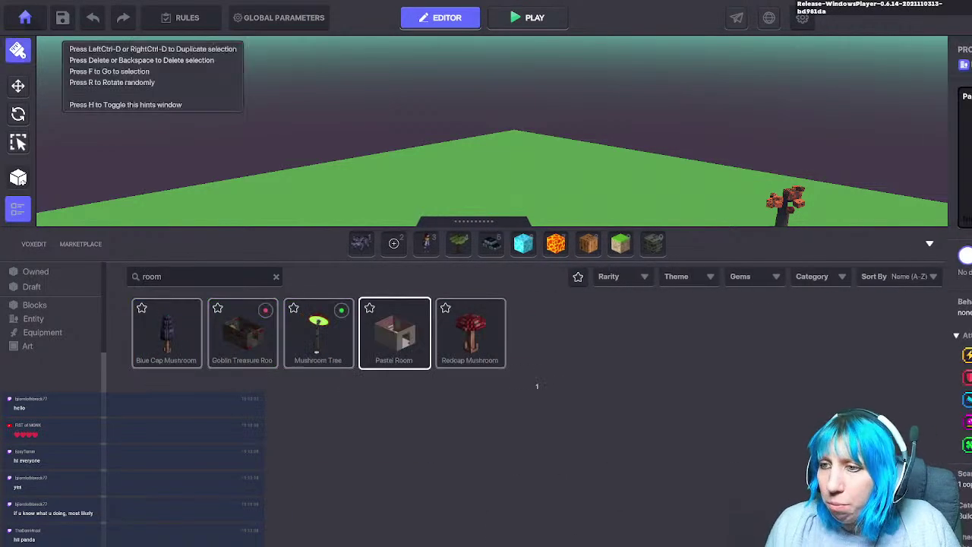
key(q)
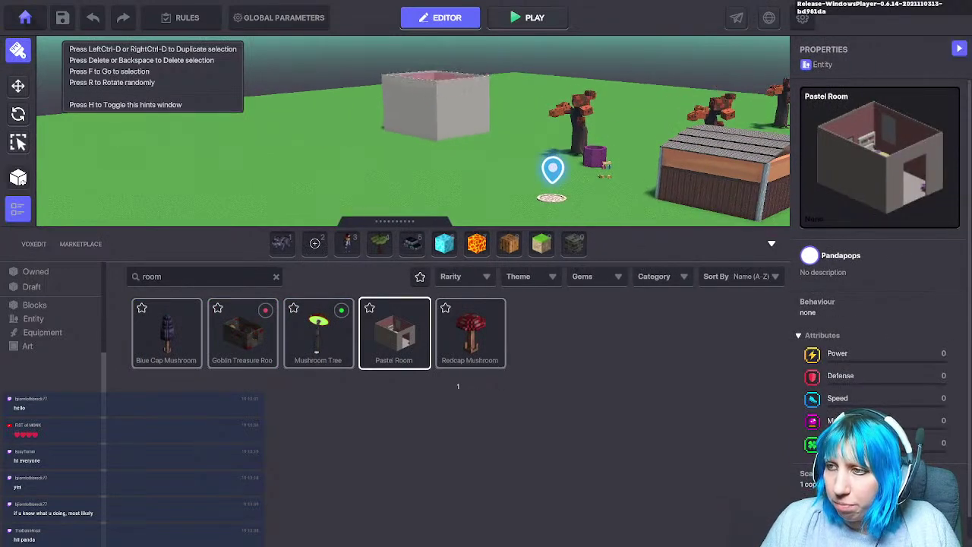
click(423, 162)
Step: Undo a freehand tilt of the Pastel Room and rotate it randomly until its Y rotation is 135
click(19, 113)
drag(414, 145, 441, 152)
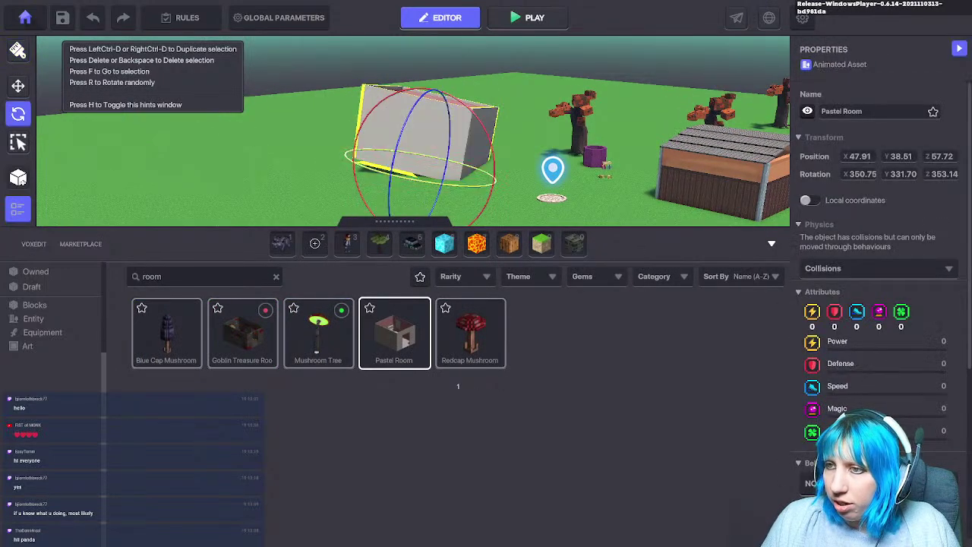
key(ctrl+z)
key(r)
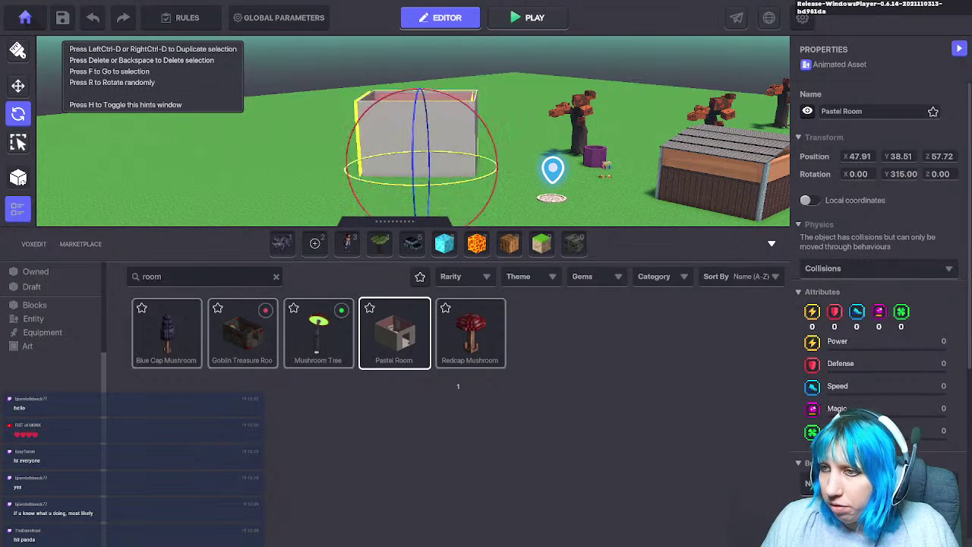
key(r)
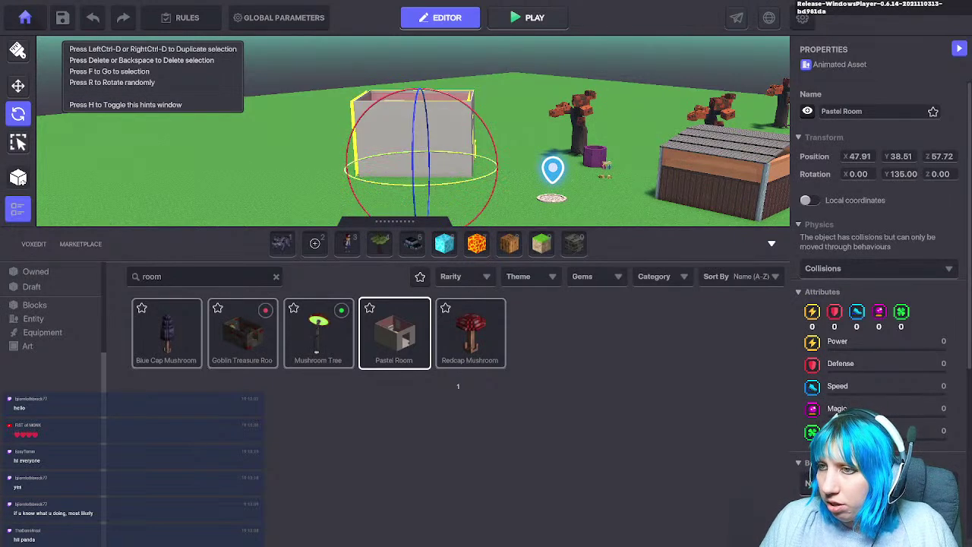
Step: Start playing the experience and run the character through the doorway into the bedroom
key(ctrl+p)
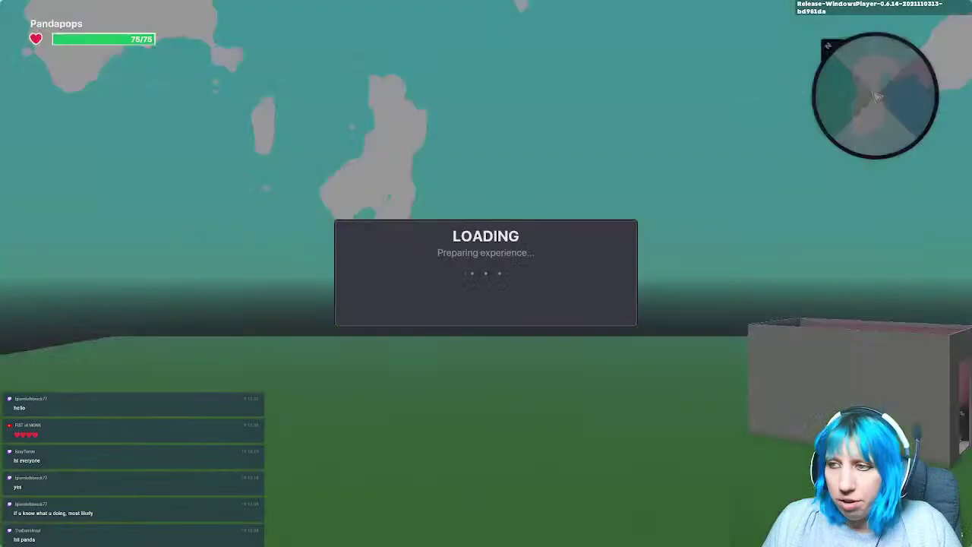
key(w)
key(w)
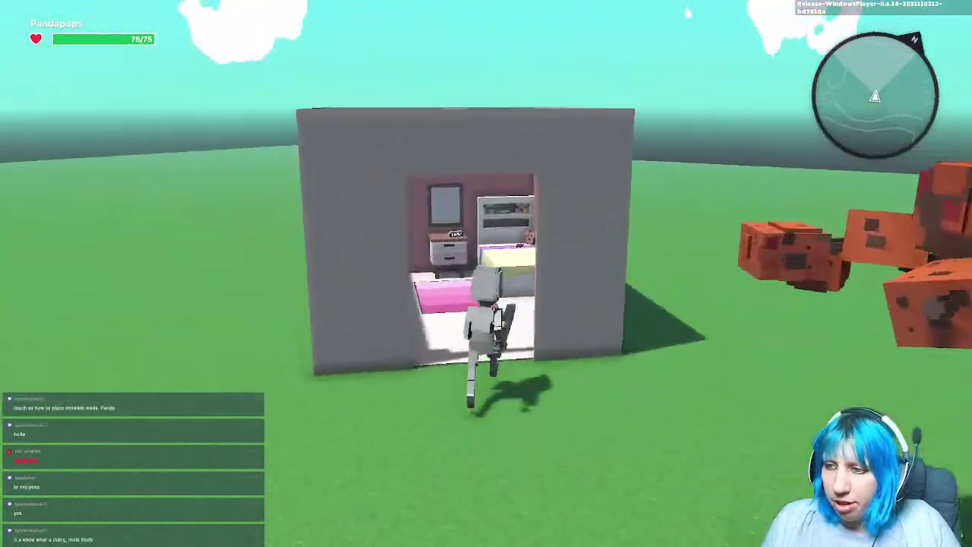
key(w)
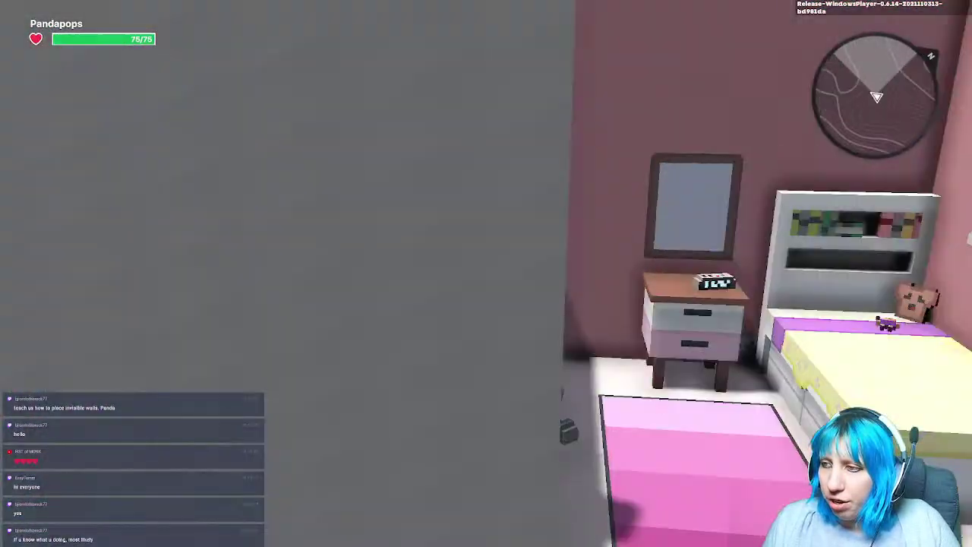
key(w)
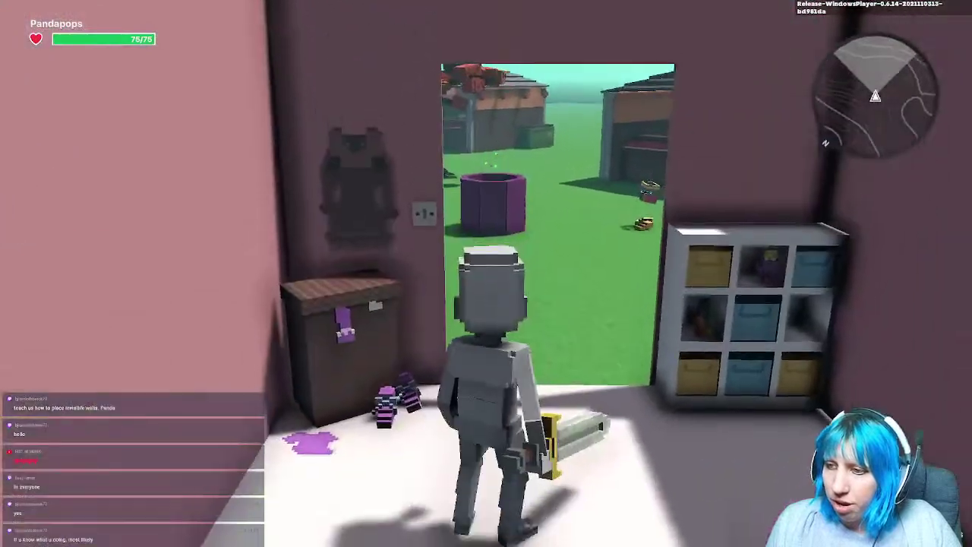
Step: Walk around inside the bedroom and examine the wash basket, doorway, storage unit and wall poster
key(s)
key(w)
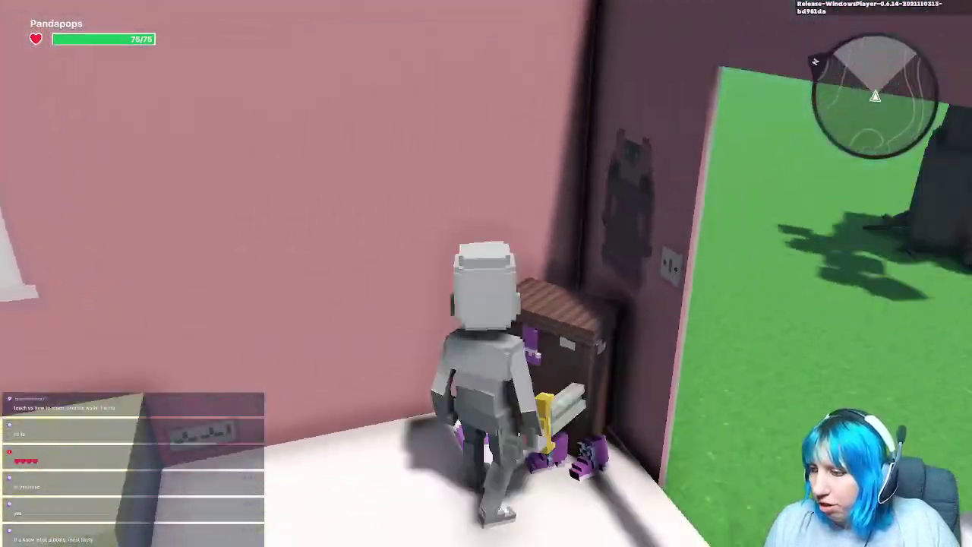
key(s)
key(w)
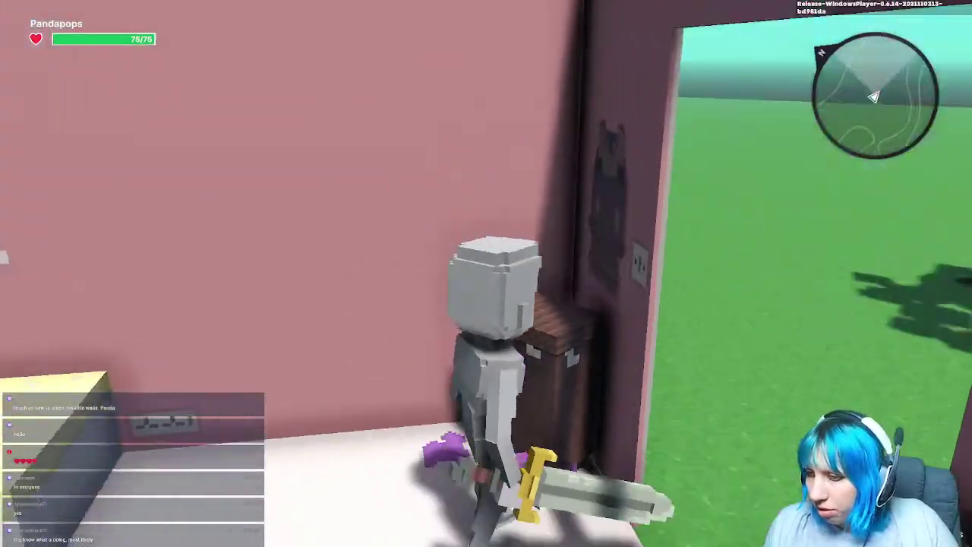
key(w)
key(s)
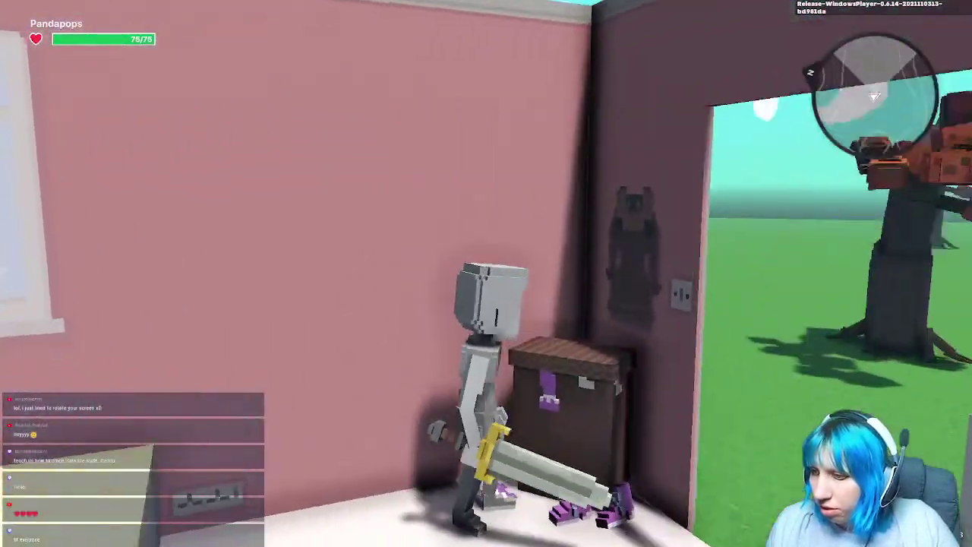
key(w)
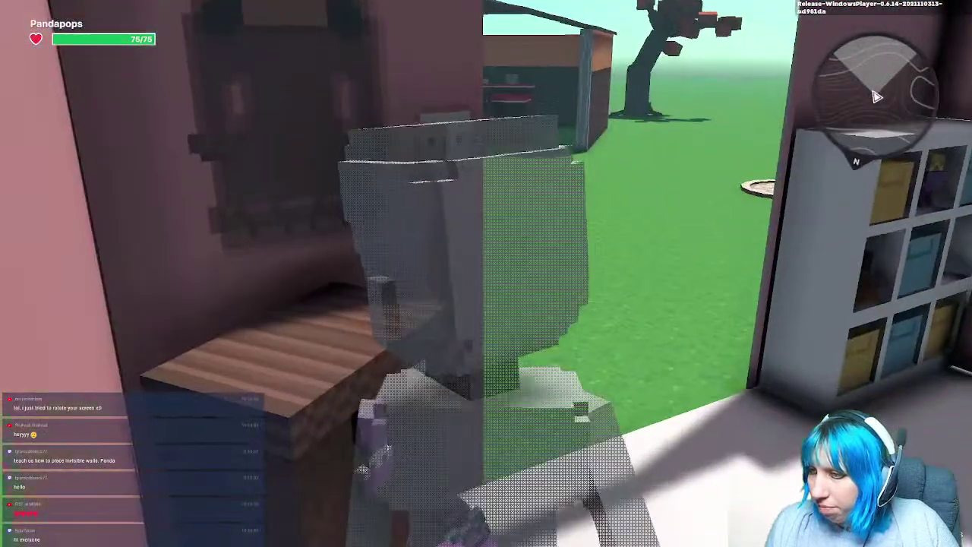
key(s)
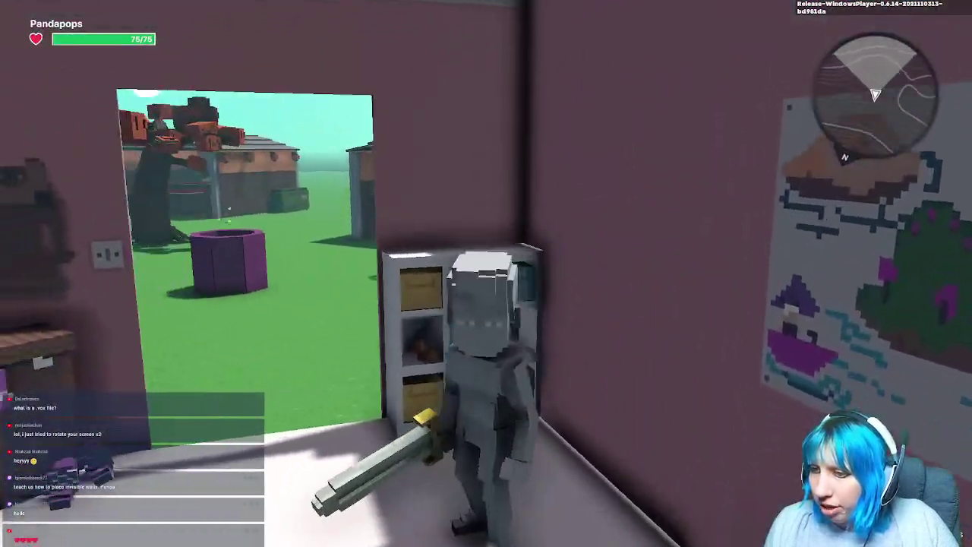
key(w)
key(w)
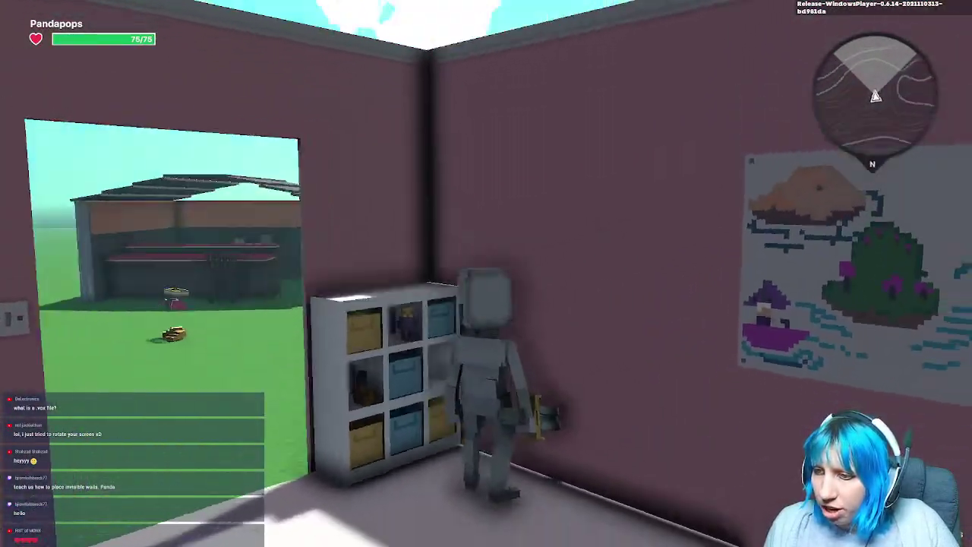
key(w)
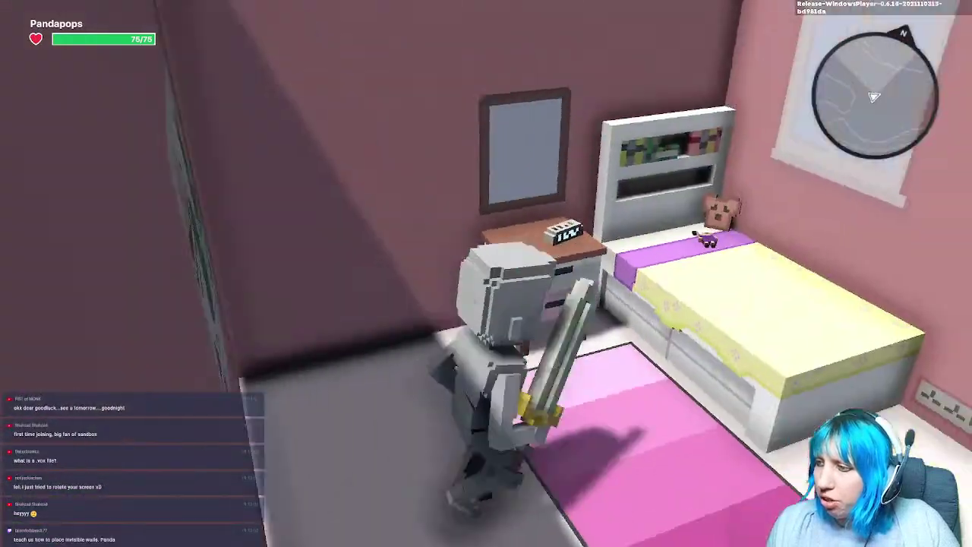
Step: Jump up on the bed and side table to view the room from above, and return to the doorway
key(space)
key(w)
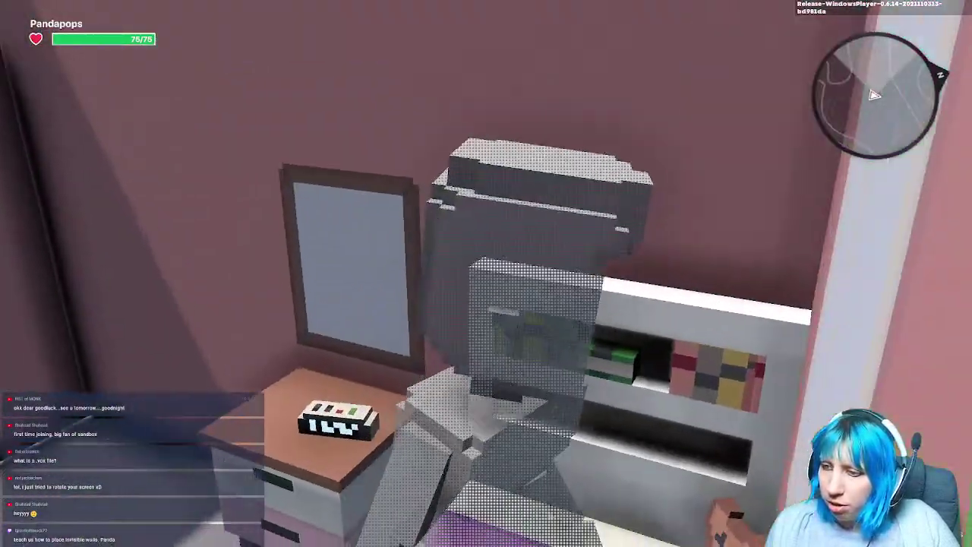
key(w)
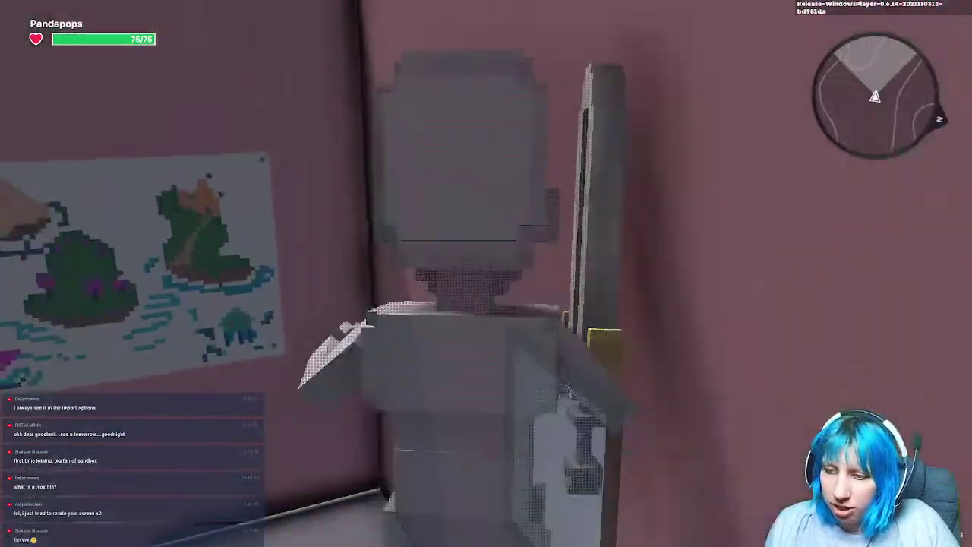
key(space)
key(w)
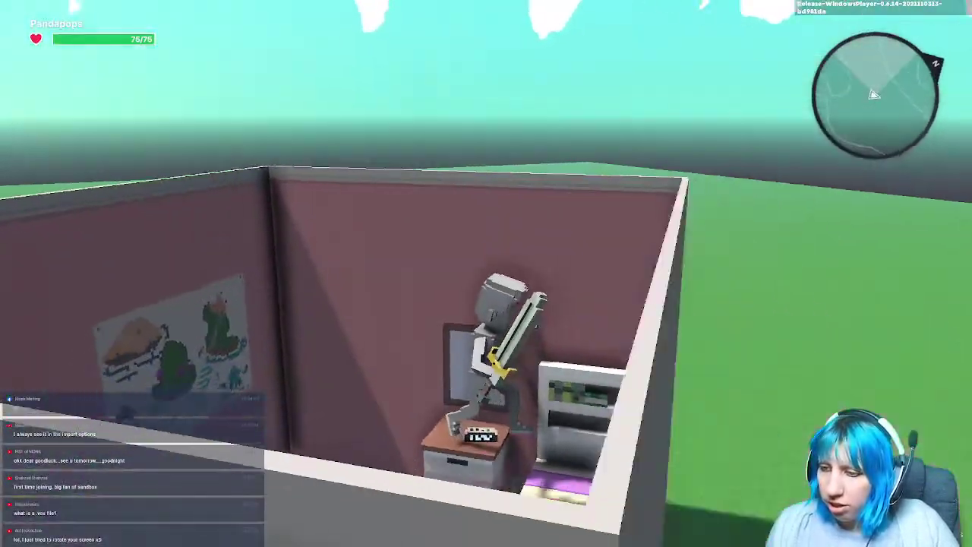
key(w)
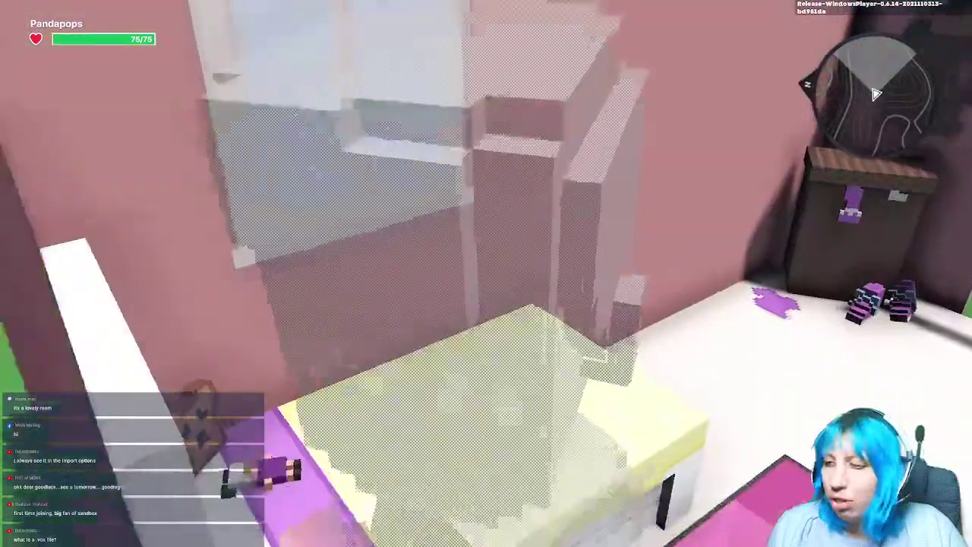
key(w)
Step: Switch to VoxEdit and open the library's Import VOX file browser
key(super)
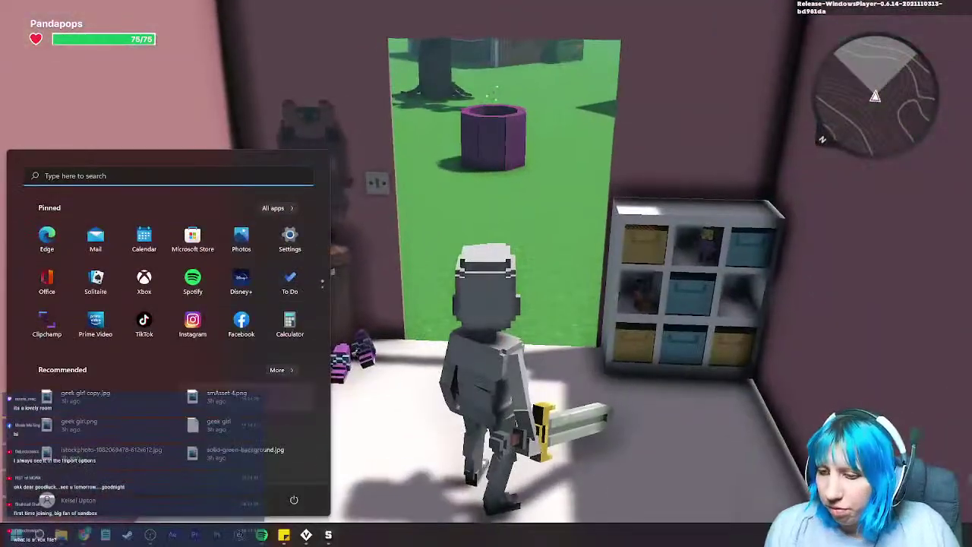
key(Escape)
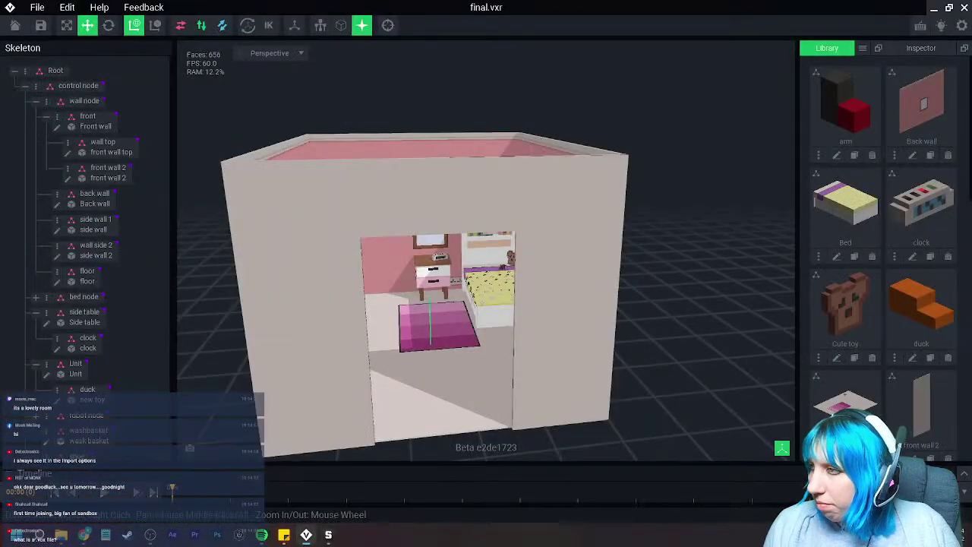
click(863, 48)
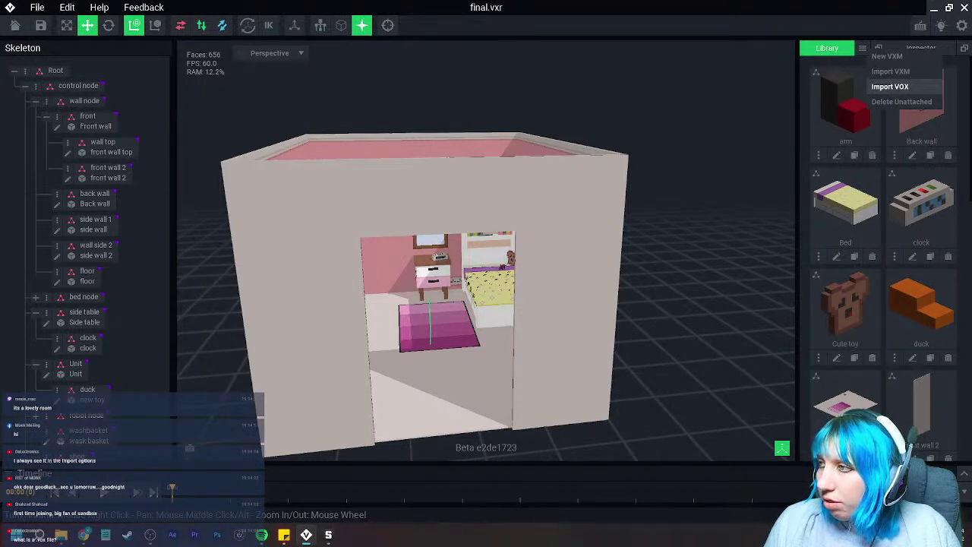
click(890, 86)
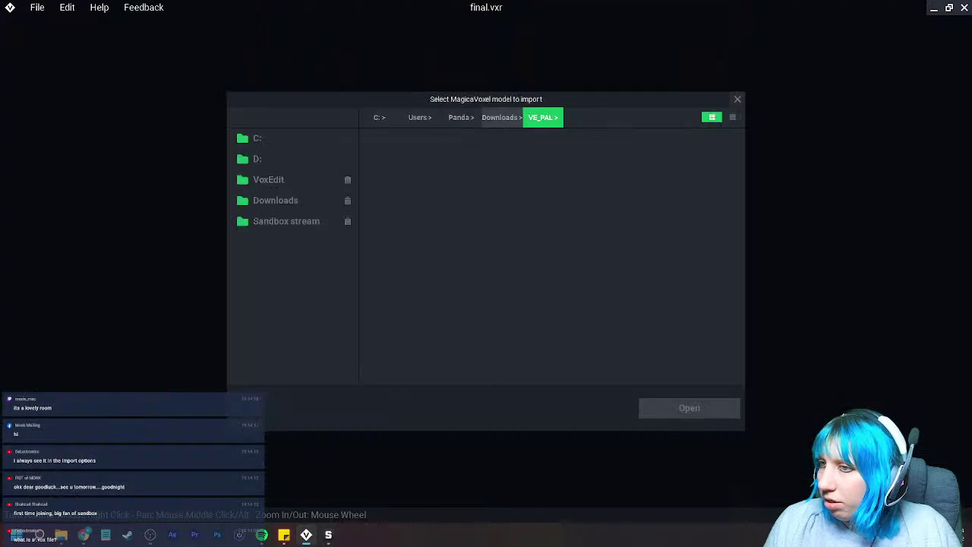
Step: Look for a MagicaVoxel model in the Sandbox stream folders, including the equipment and goblin castle subfolders
click(461, 118)
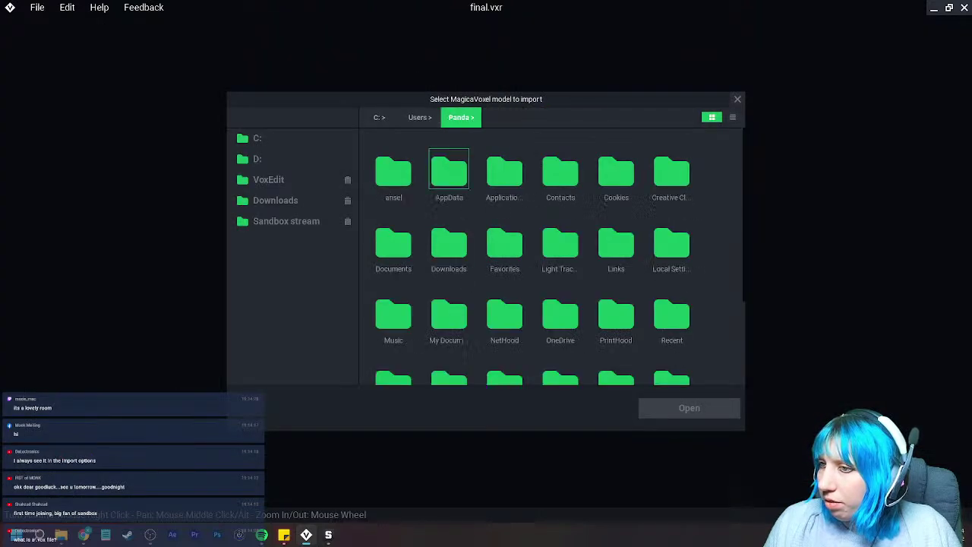
double_click(449, 172)
click(304, 221)
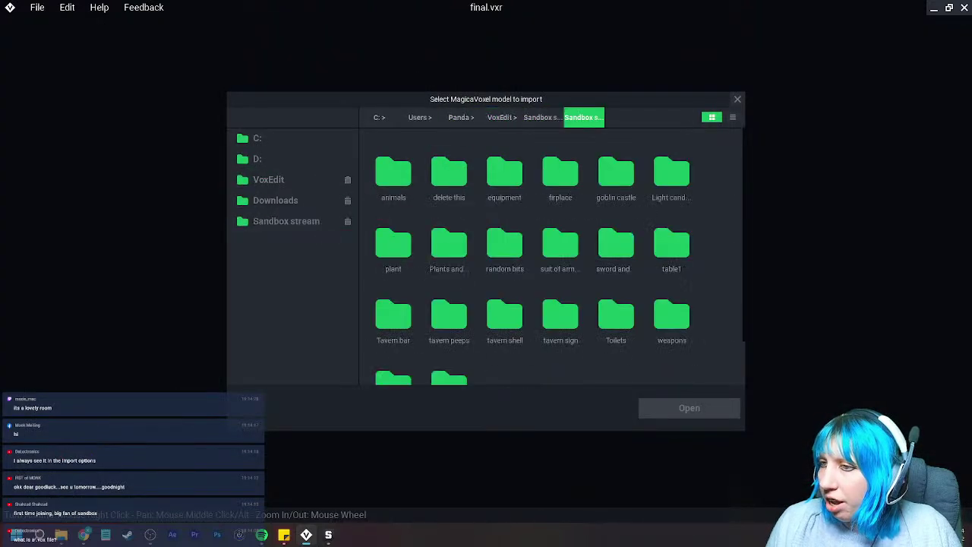
double_click(505, 172)
double_click(393, 172)
click(625, 117)
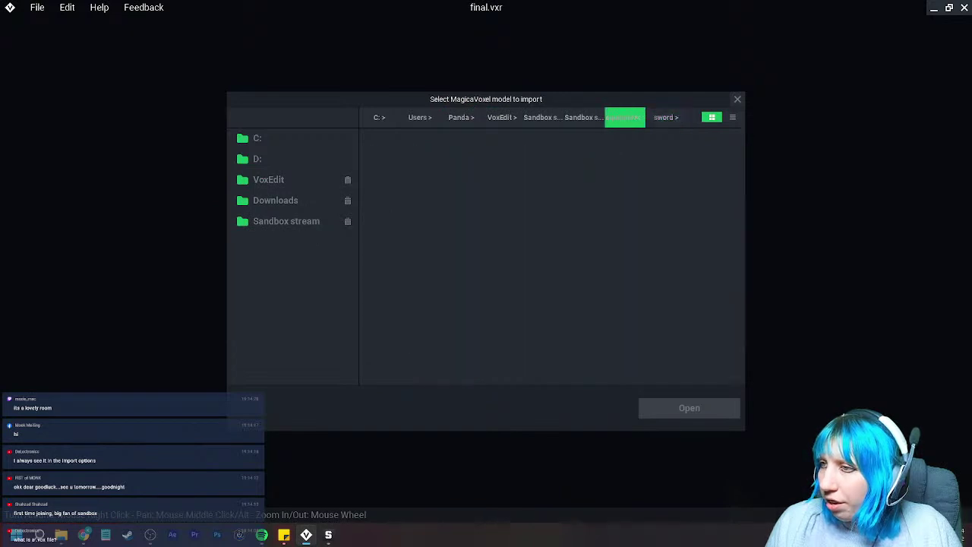
click(582, 117)
double_click(617, 173)
double_click(561, 172)
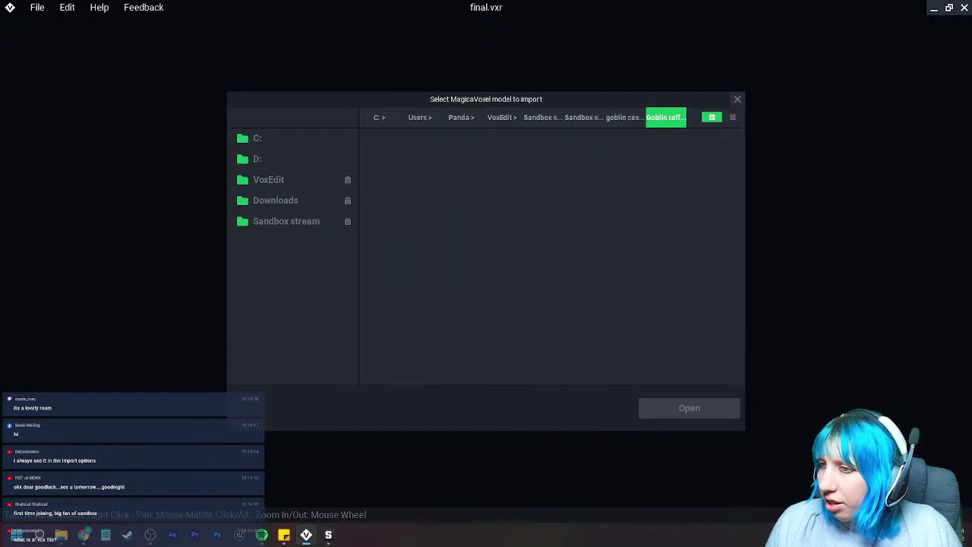
Step: Check the Battle with dizzy folder in the VoxEdit directory for a model and cancel the VOX import
click(625, 117)
click(582, 117)
click(501, 117)
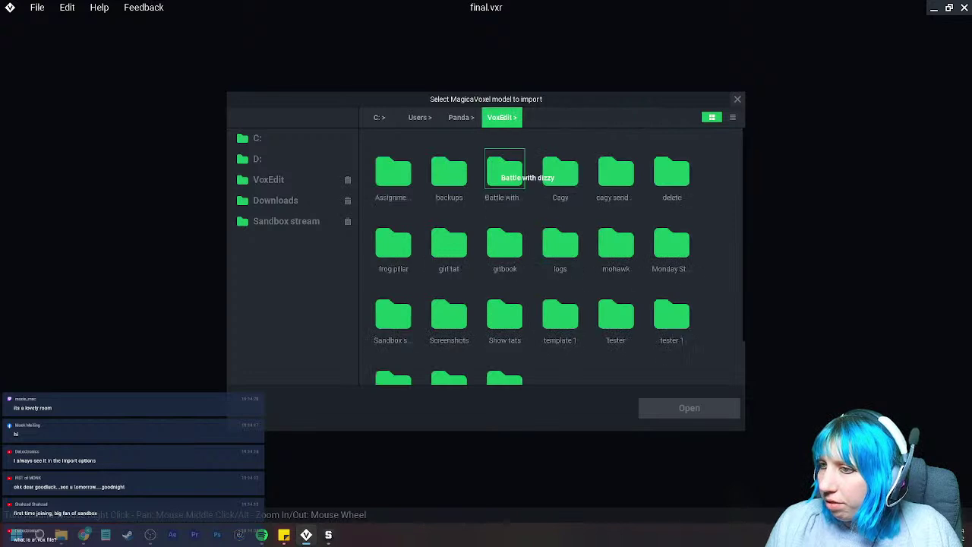
double_click(505, 171)
double_click(449, 172)
click(738, 99)
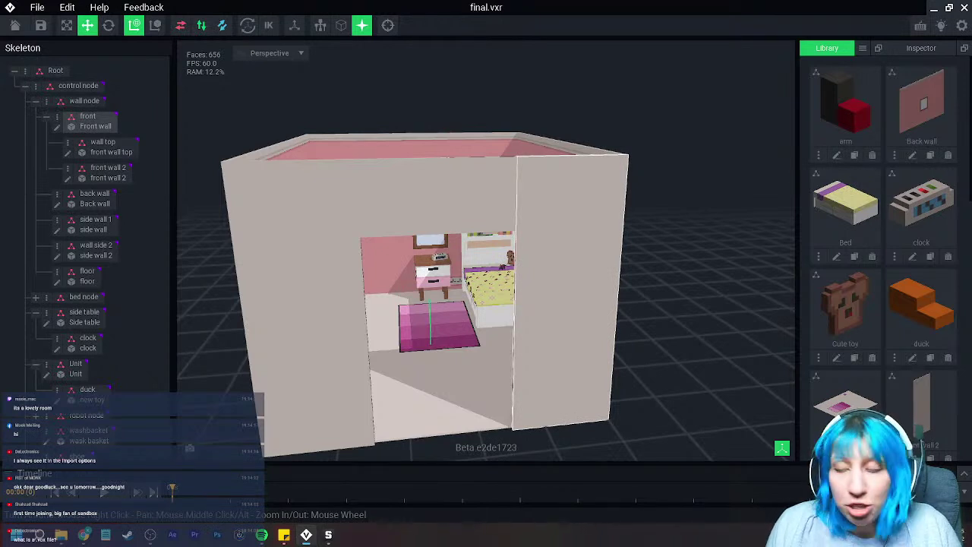
Step: Review the library's import options, return to the running Sandbox experience and run outside toward the market stall
click(863, 48)
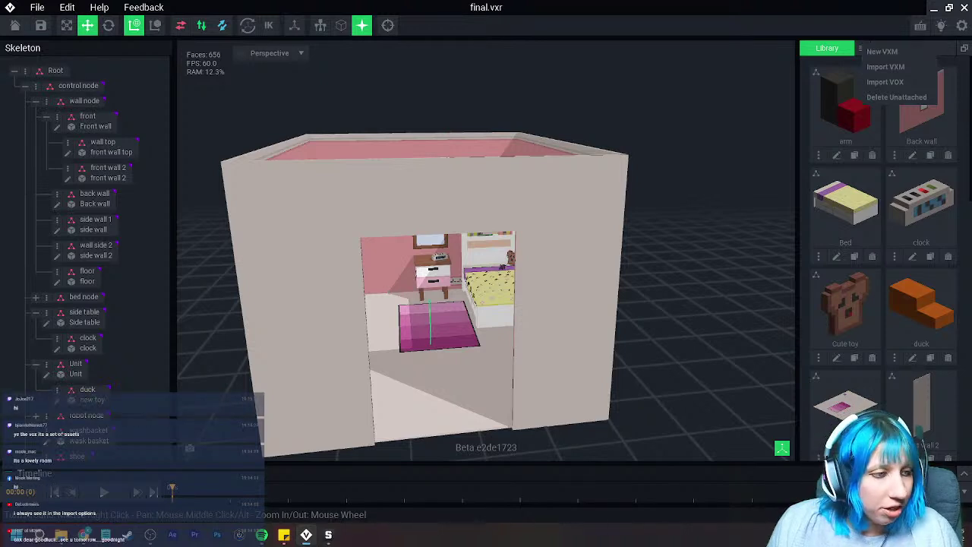
key(Escape)
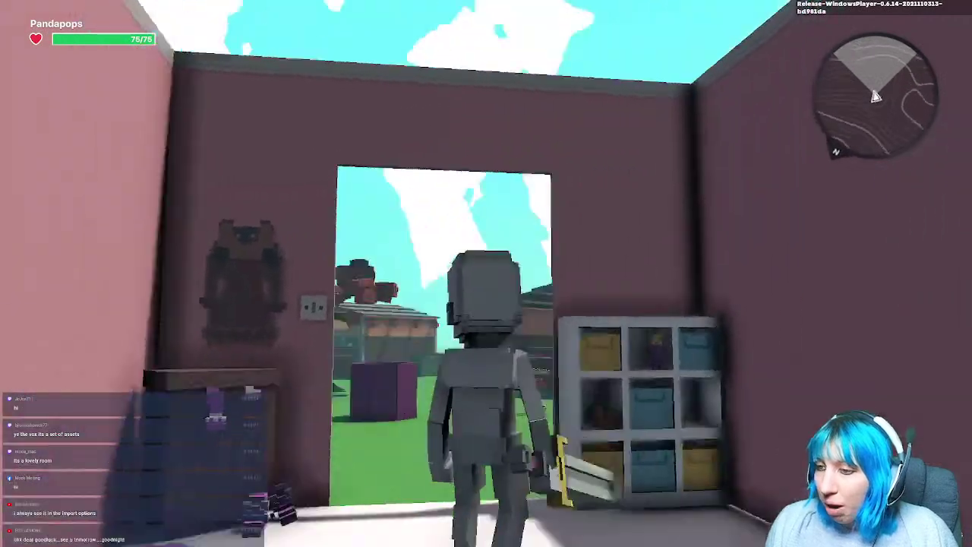
key(w)
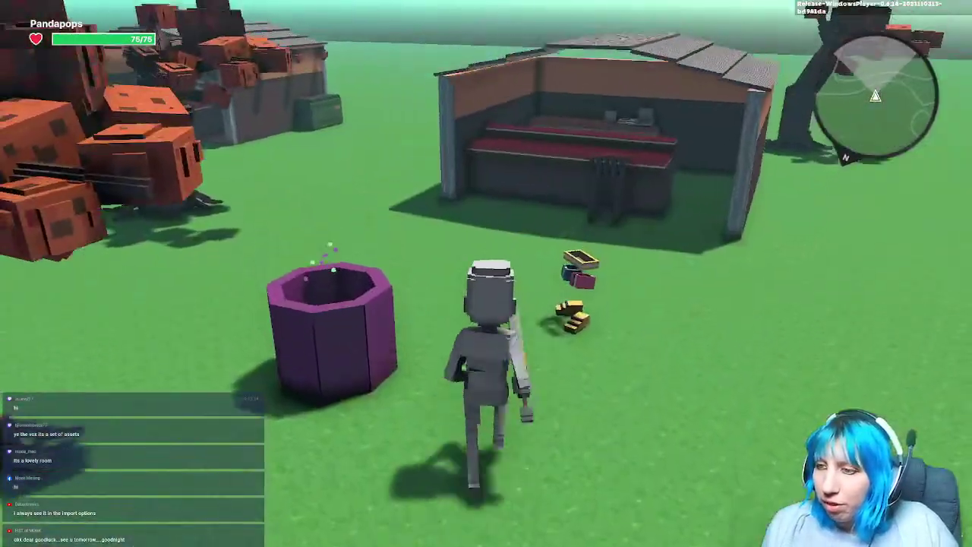
Step: Run past the trees and cauldron into the pastel bedroom, look around its furniture, and return to the editor
key(w)
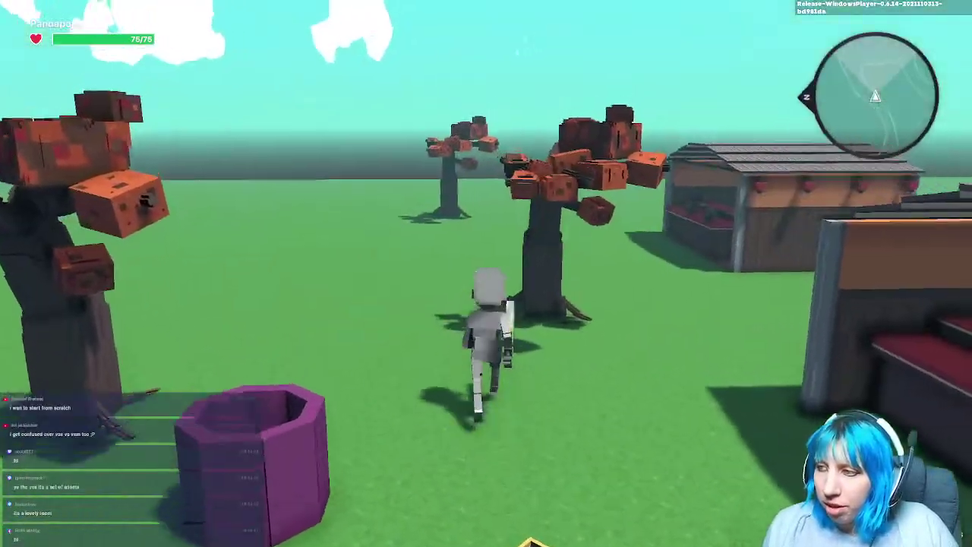
key(w)
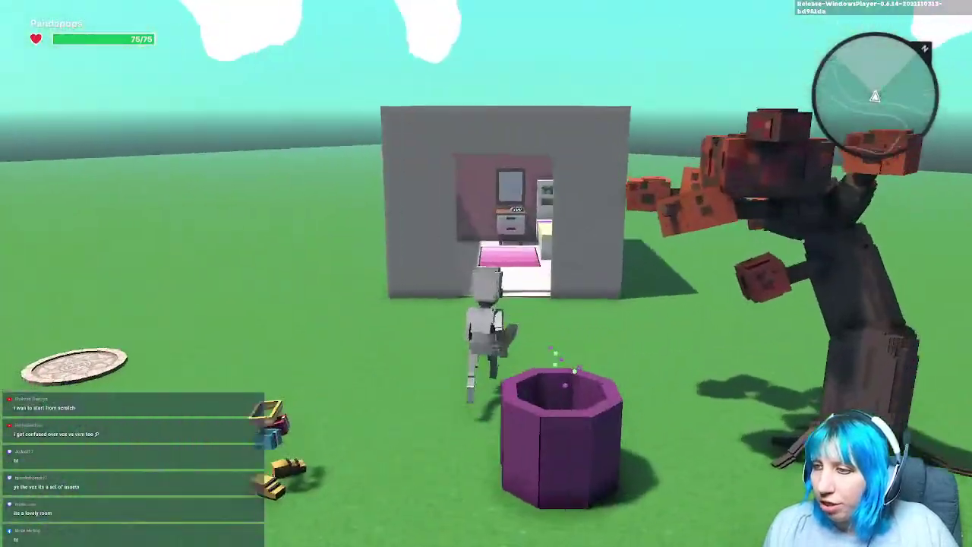
key(w)
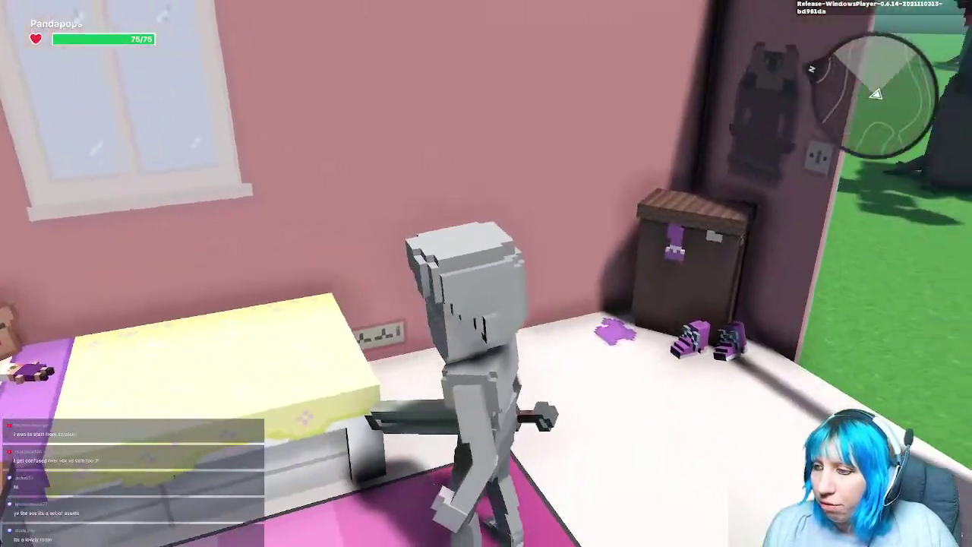
key(w)
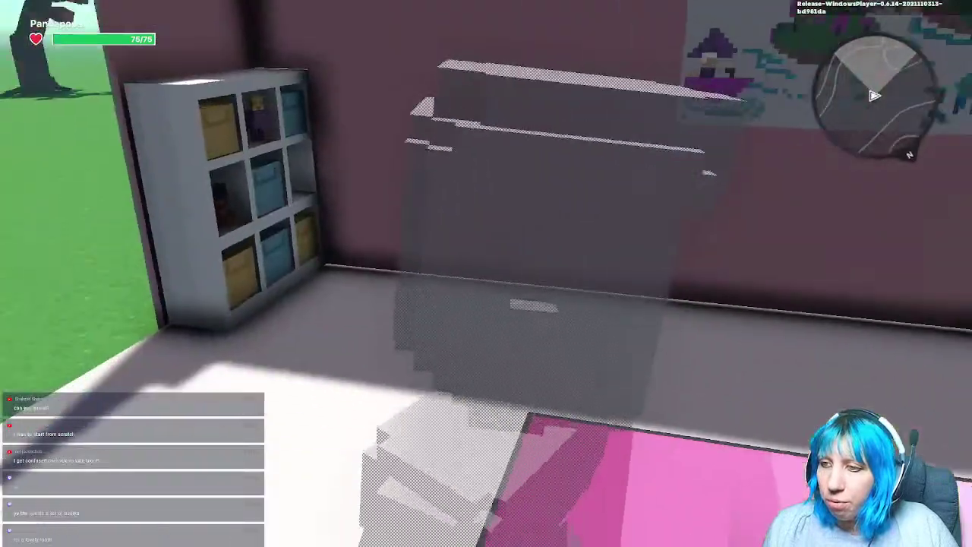
key(w)
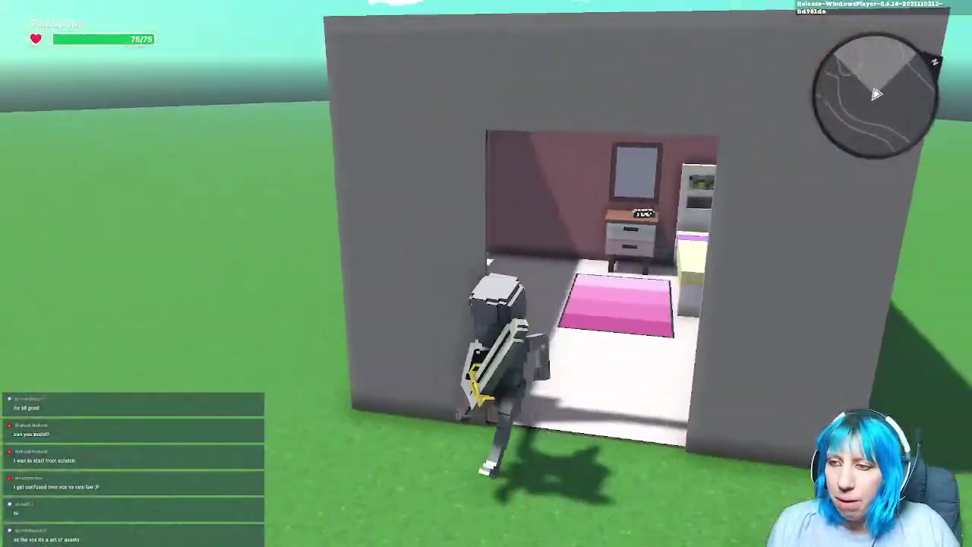
key(s)
key(Escape)
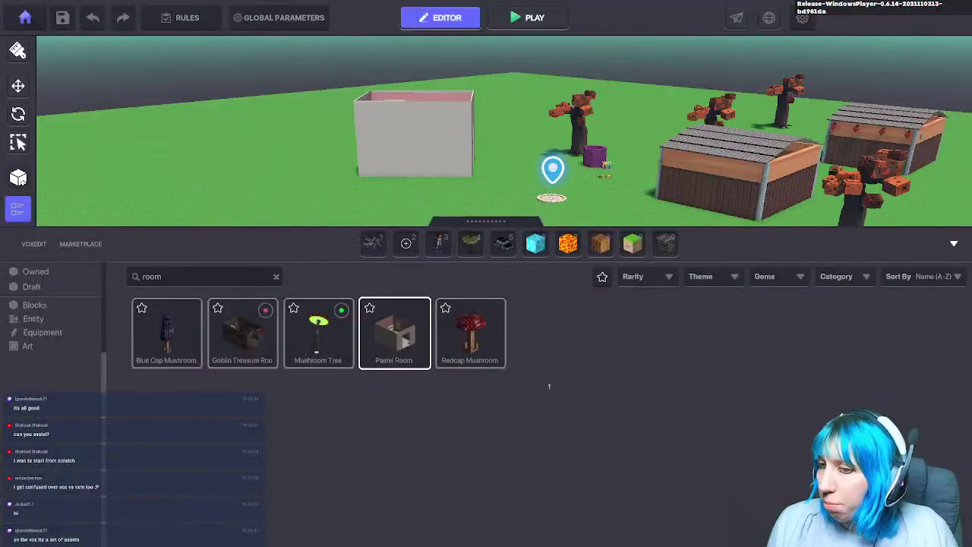
Step: Search the asset library for "desk" and choose the Desk tester asset for placement
key(e)
click(152, 277)
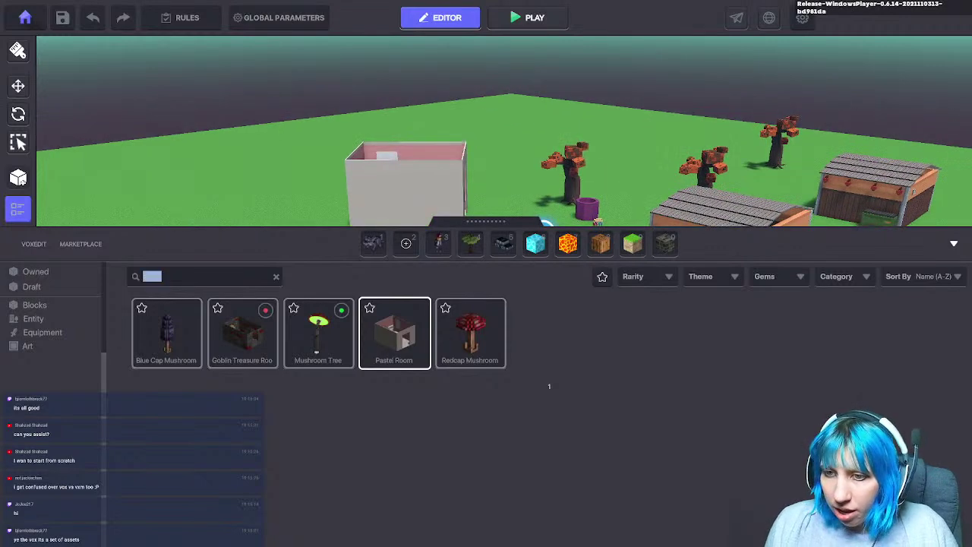
key(BackSpace)
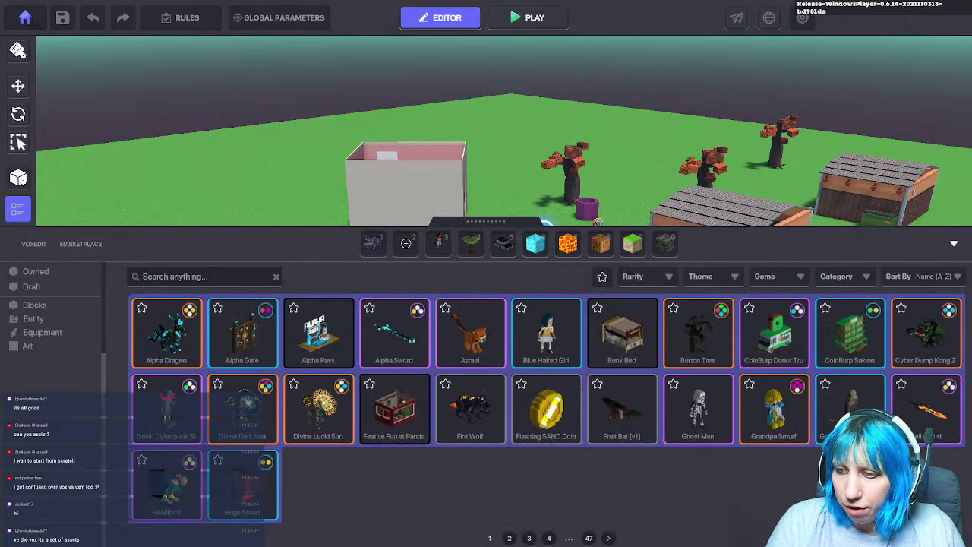
text(desk)
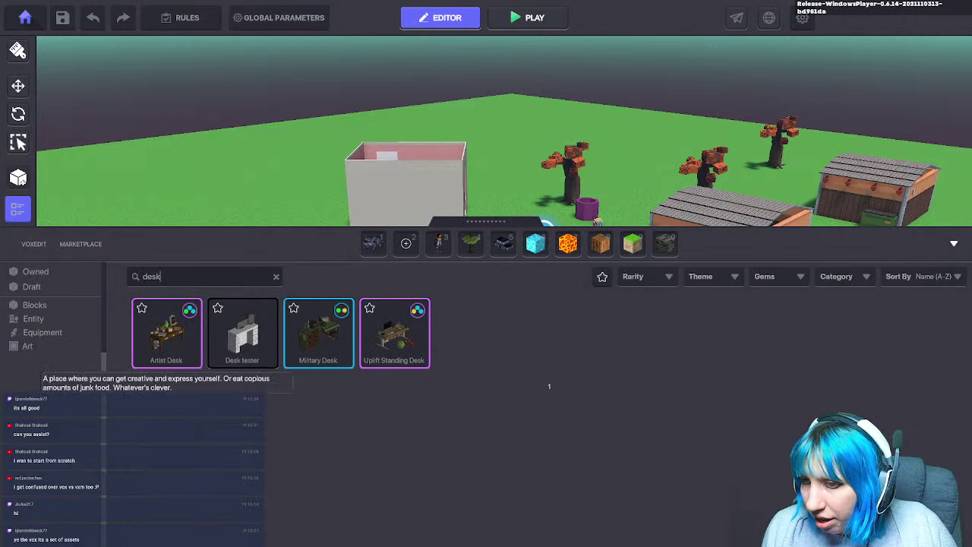
click(243, 333)
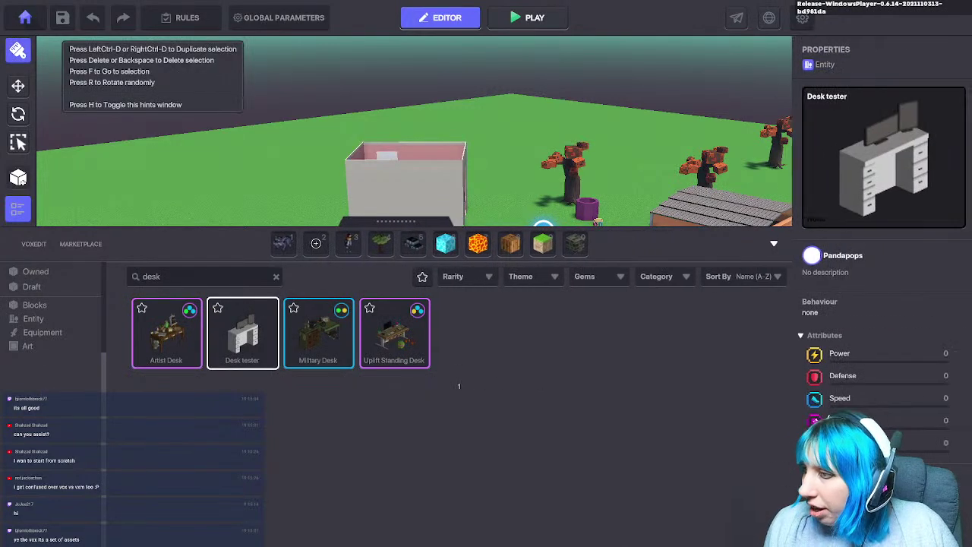
click(773, 244)
Step: Place the Desk tester on the bedroom floor in the corner near the poster wall
key(e)
key(d)
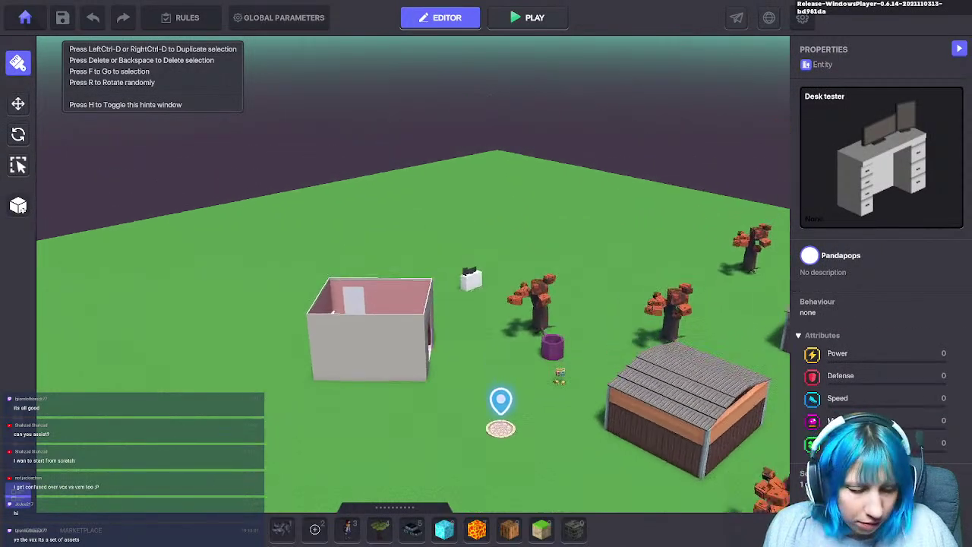
key(e)
right_drag(454, 337, 399, 452)
key(e)
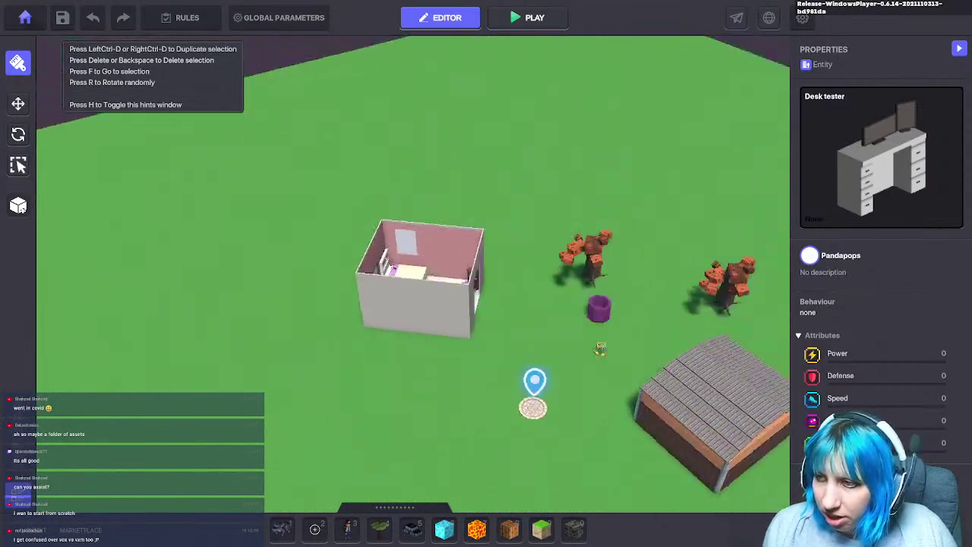
key(w)
key(e)
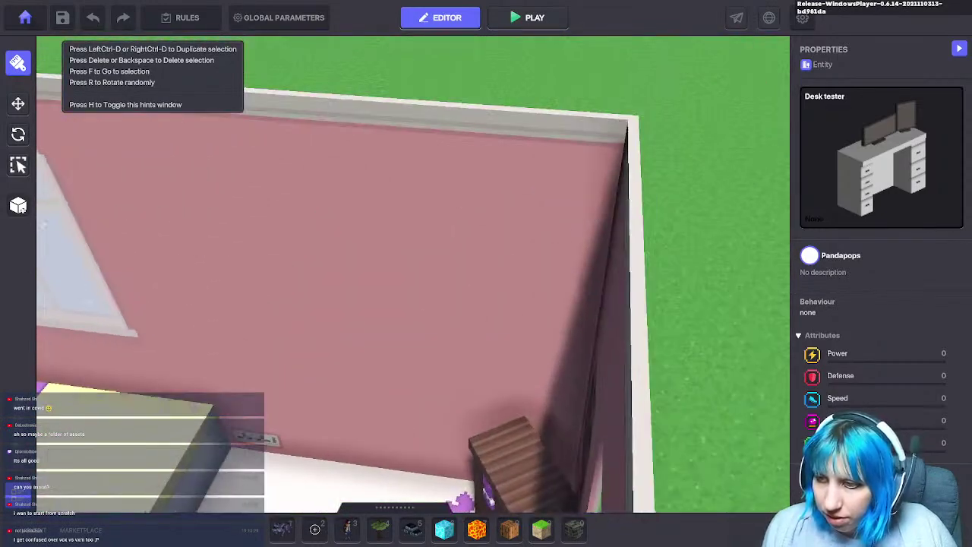
key(s)
key(d)
right_drag(411, 304, 114, 383)
key(d)
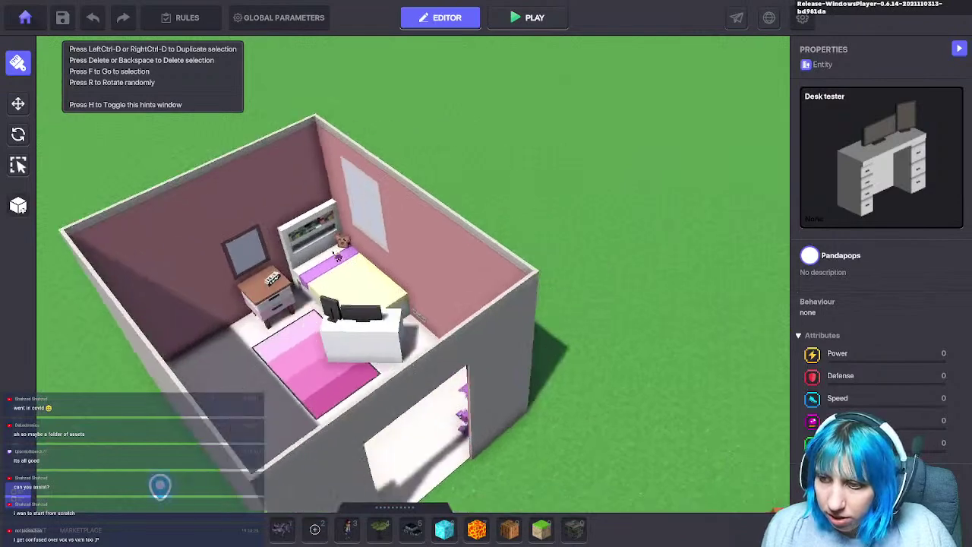
key(e)
right_drag(327, 354, 92, 426)
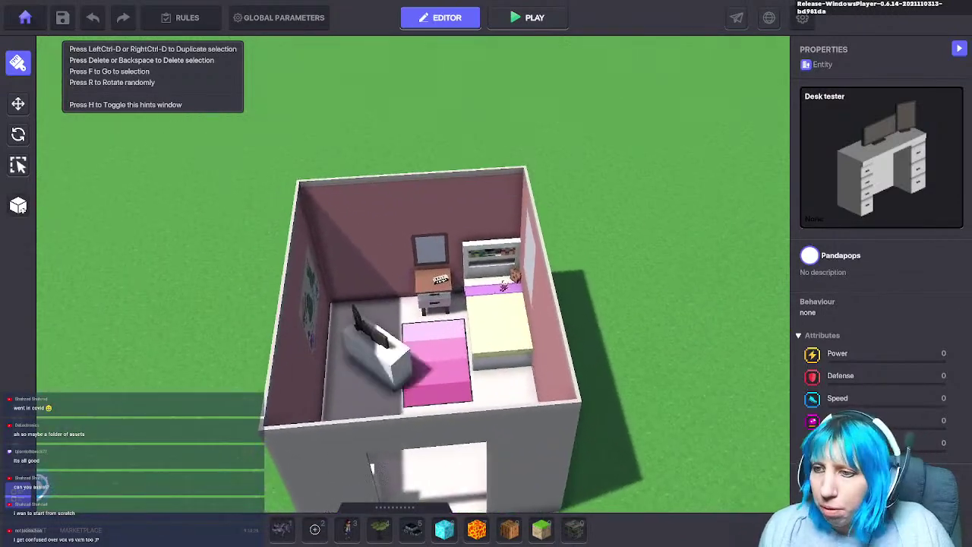
key(d)
right_drag(351, 374, 148, 382)
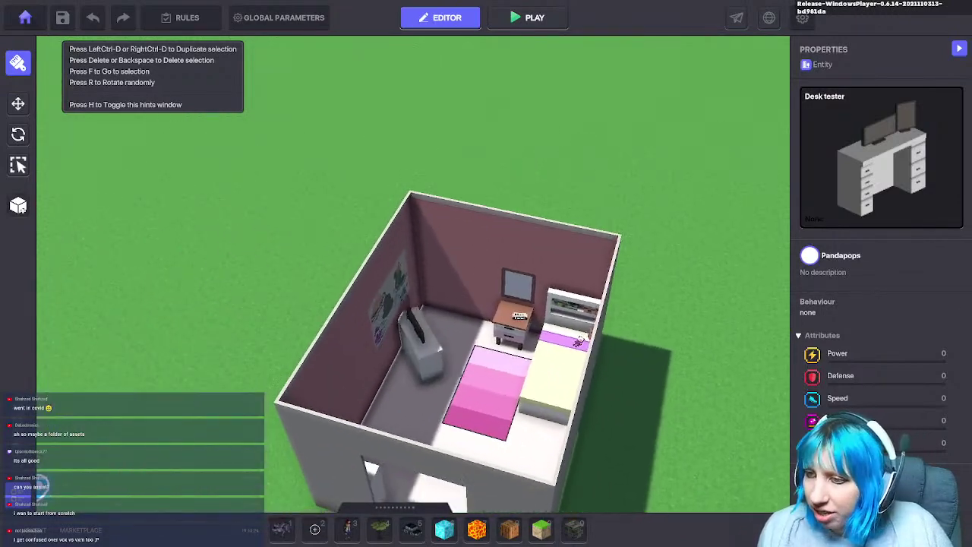
click(444, 345)
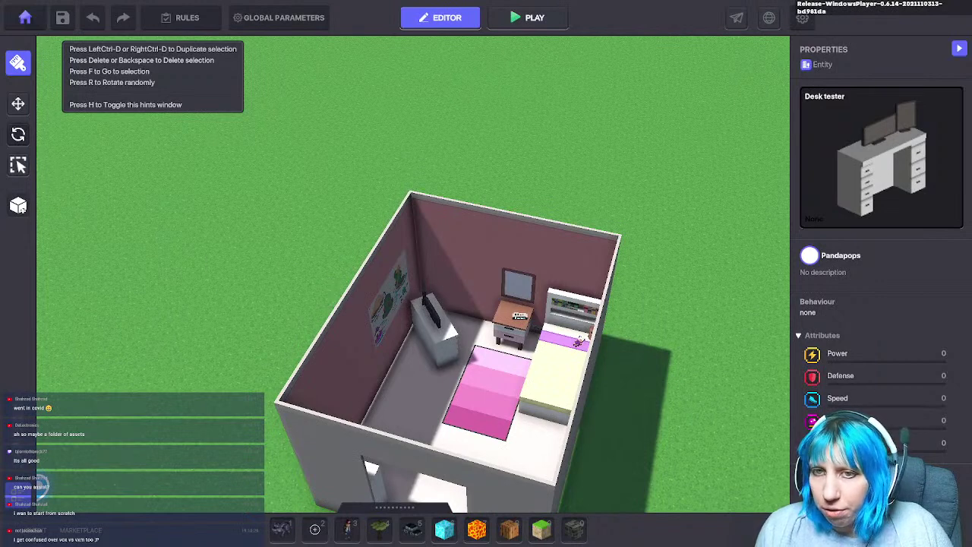
Step: Rotate the desk about its vertical axis to about 45.7° and move it toward the wall with the poster
click(18, 134)
click(429, 323)
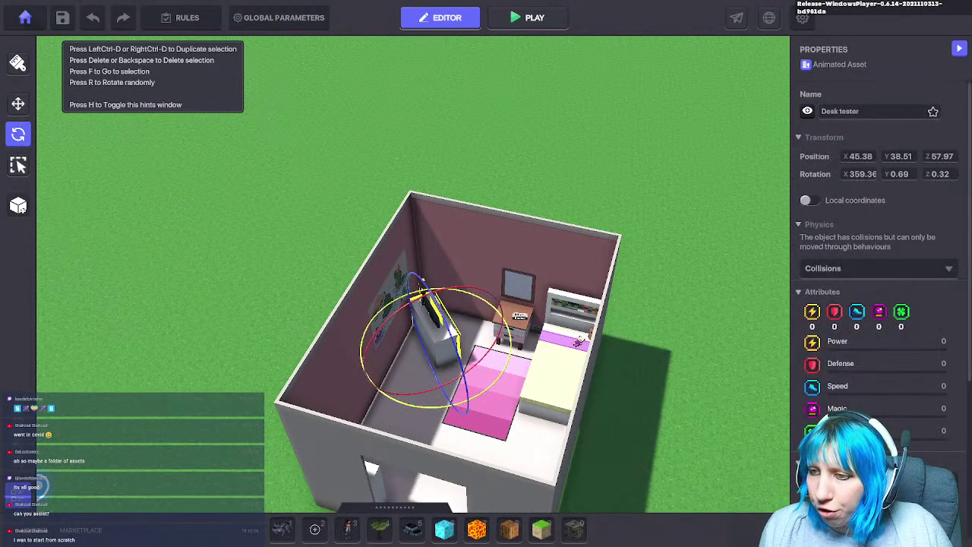
drag(456, 406, 406, 403)
click(19, 104)
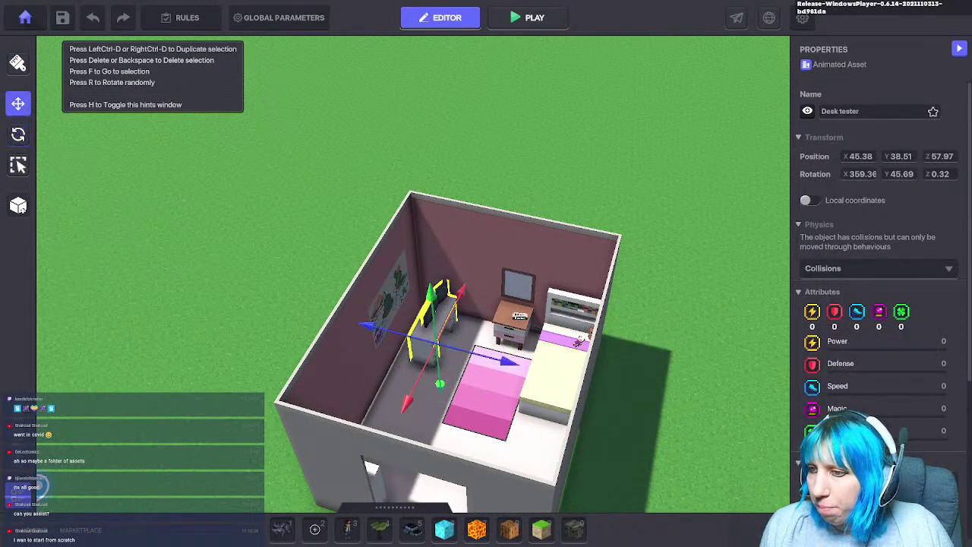
drag(367, 327, 345, 323)
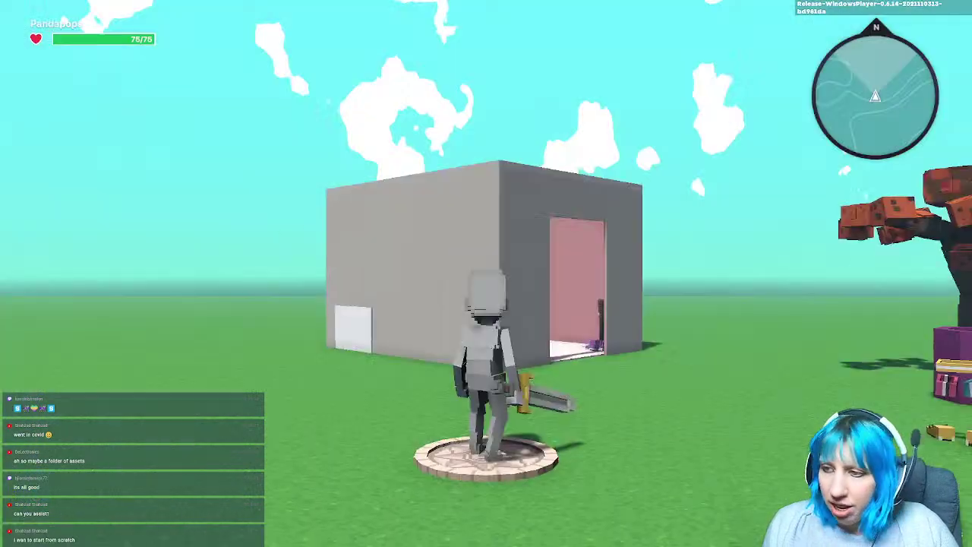
Step: Play-test the experience, walk into the bedroom to inspect the desk's placement from several angles, and return to the editor
key(w)
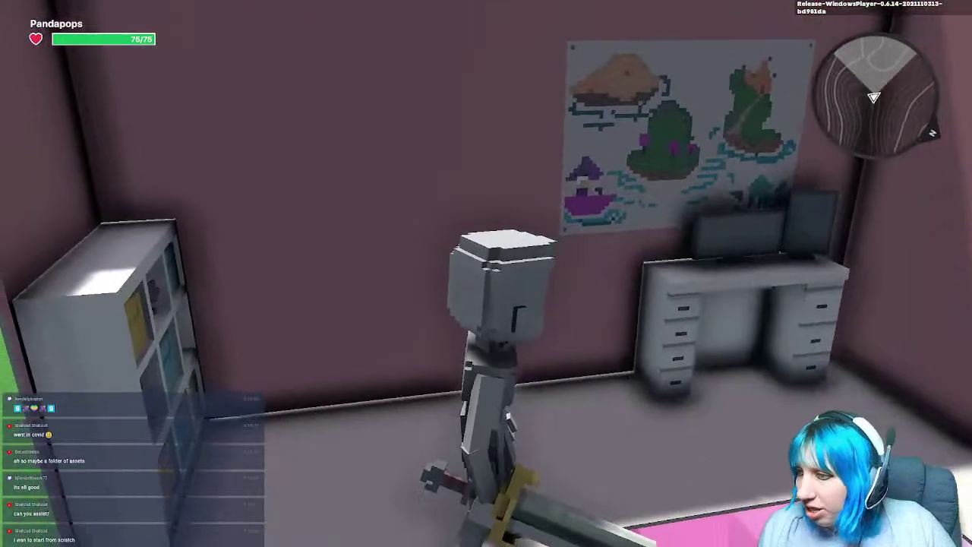
key(d)
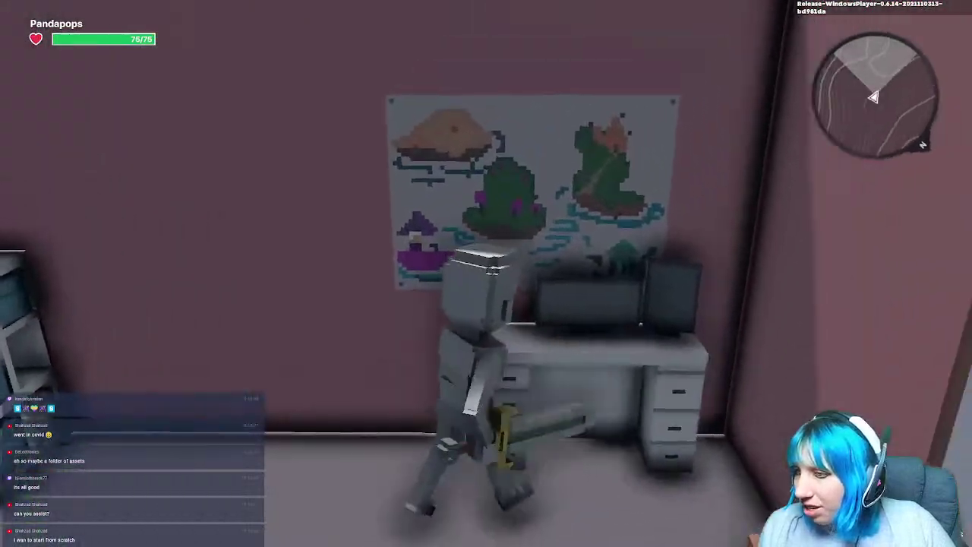
key(d)
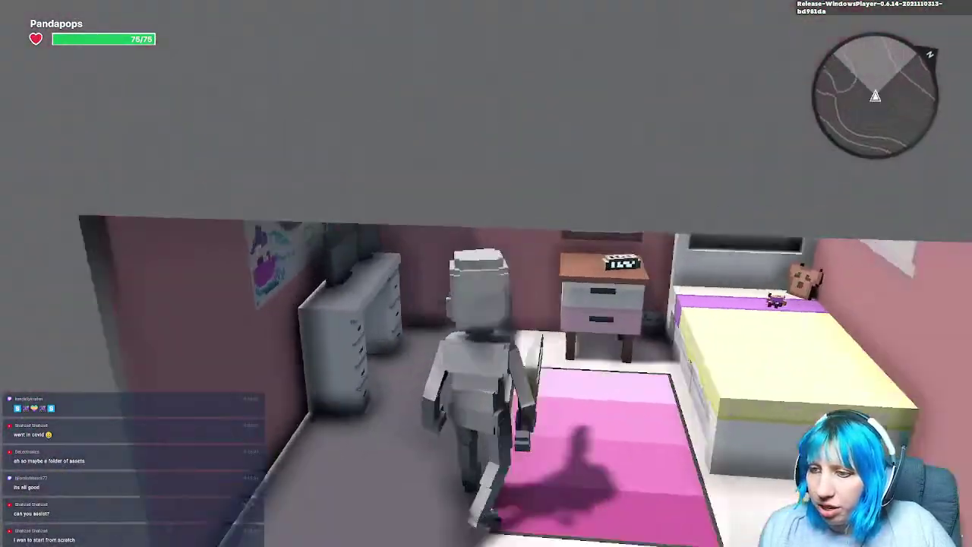
key(w)
key(s)
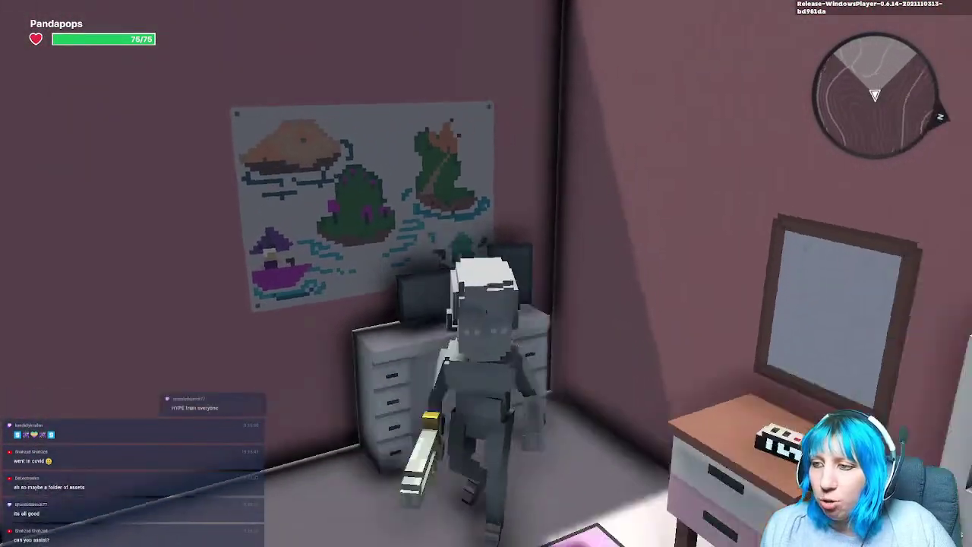
key(w)
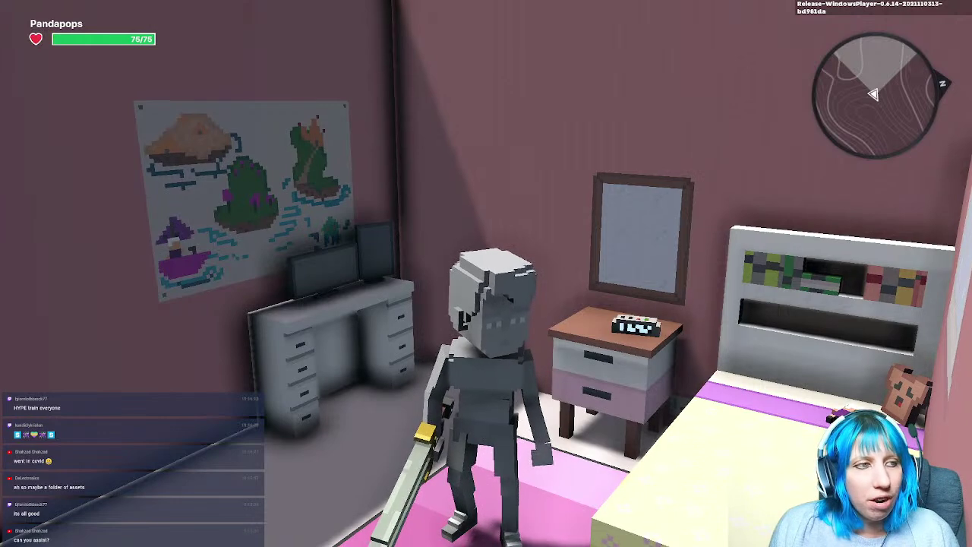
key(w)
key(Escape)
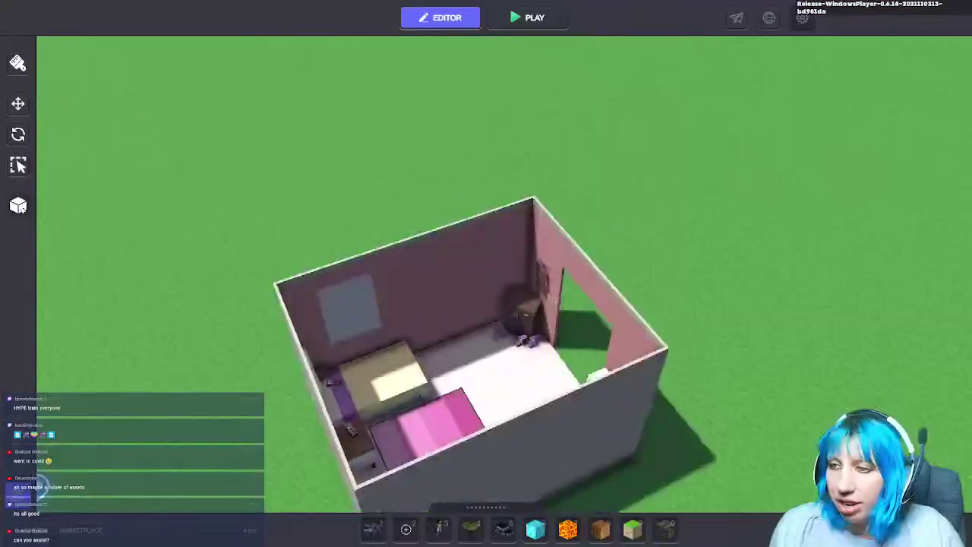
Step: Nudge the desk slightly away from the poster wall and deselect it
click(415, 327)
drag(483, 357, 492, 360)
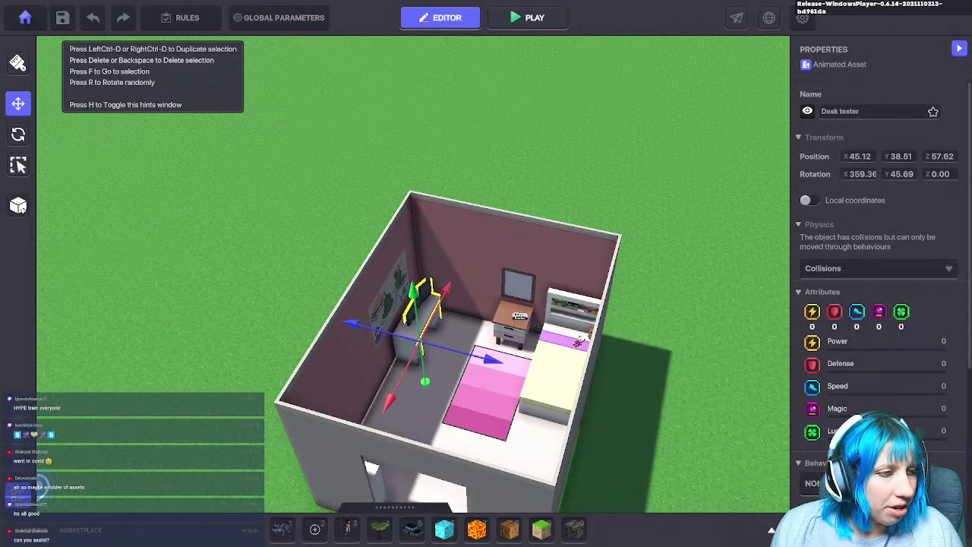
right_drag(38, 486, 56, 500)
click(51, 431)
key(w)
key(s)
scroll(57, 500, down, 2)
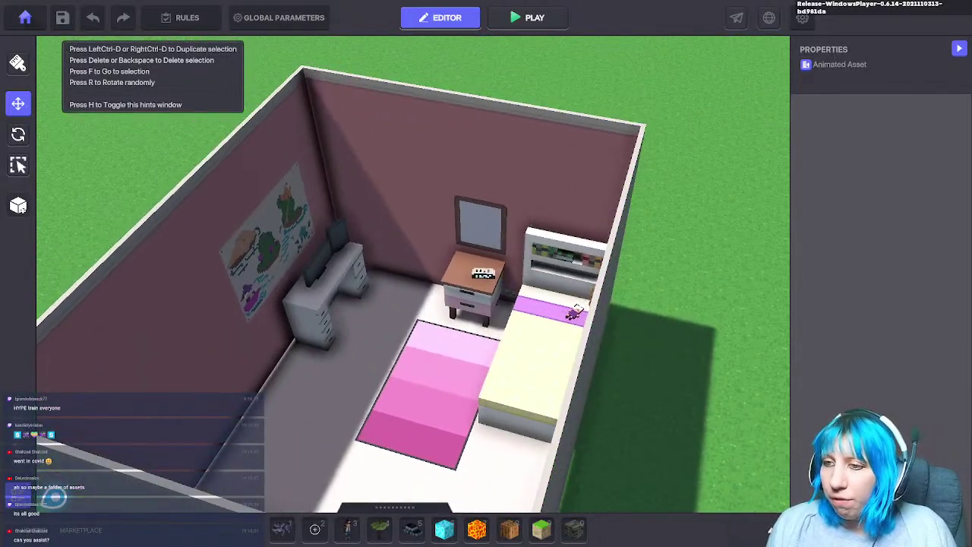
Step: Search the asset library for "chair" and place a Brown Office Chair in front of the desk
key(Tab)
click(152, 276)
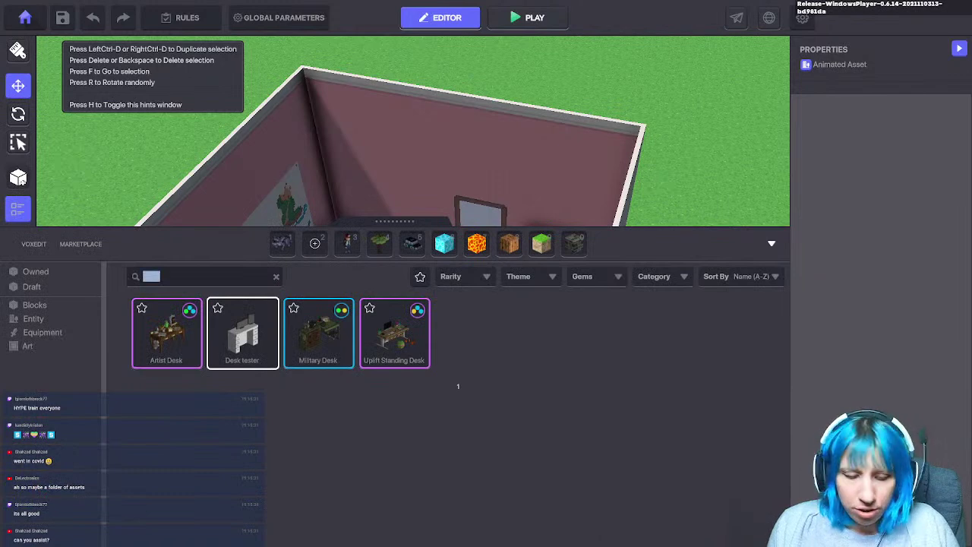
text(chair)
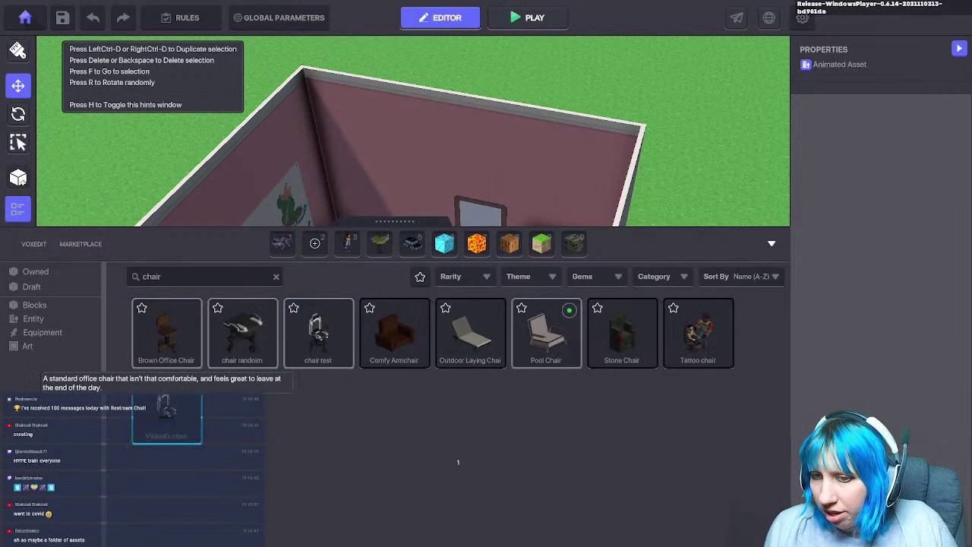
click(166, 333)
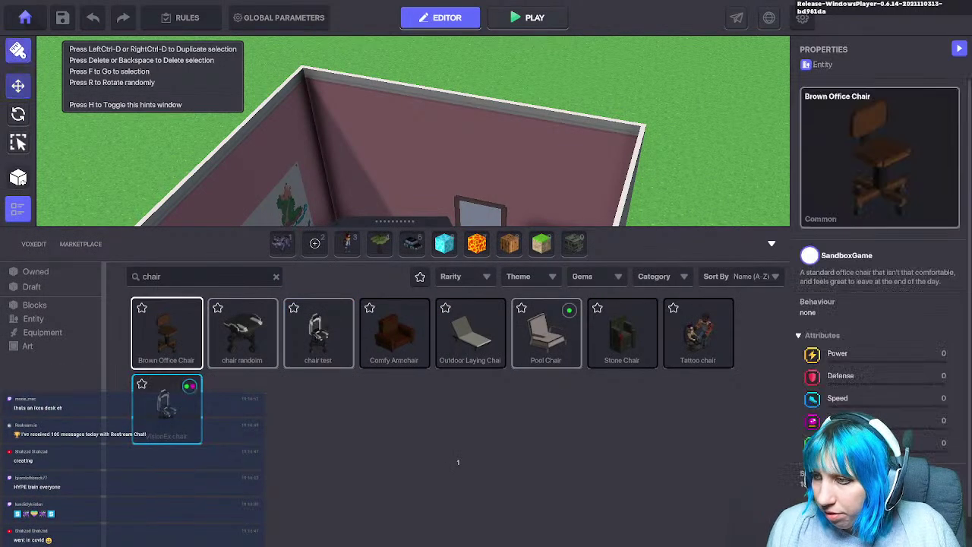
click(772, 244)
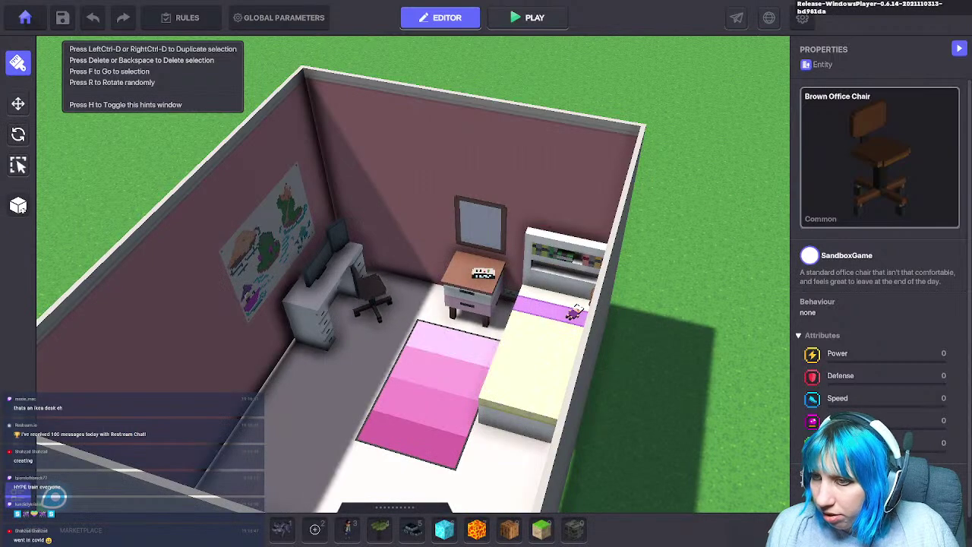
click(376, 308)
Step: Rotate the office chair about its vertical axis to about 201° beside the desk and deselect it
click(18, 134)
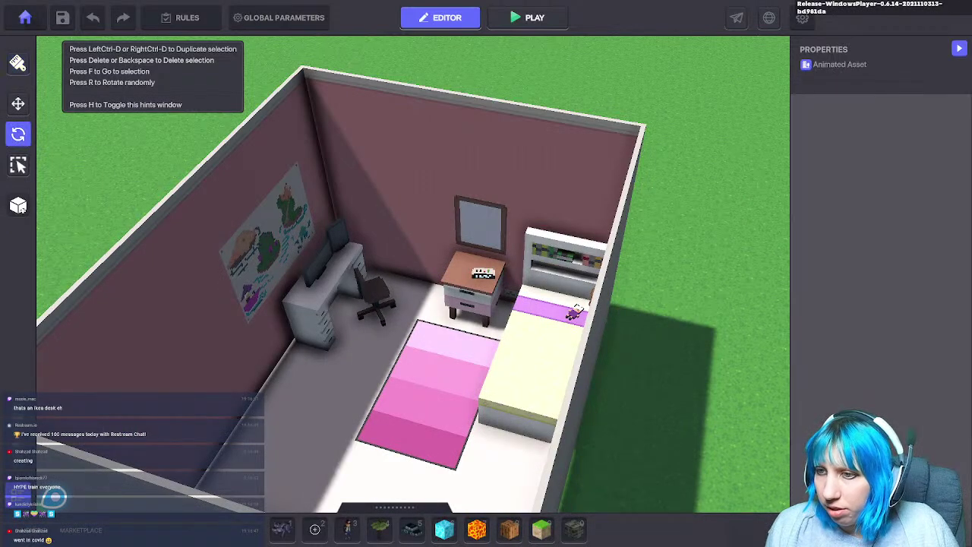
click(374, 298)
drag(403, 371, 302, 361)
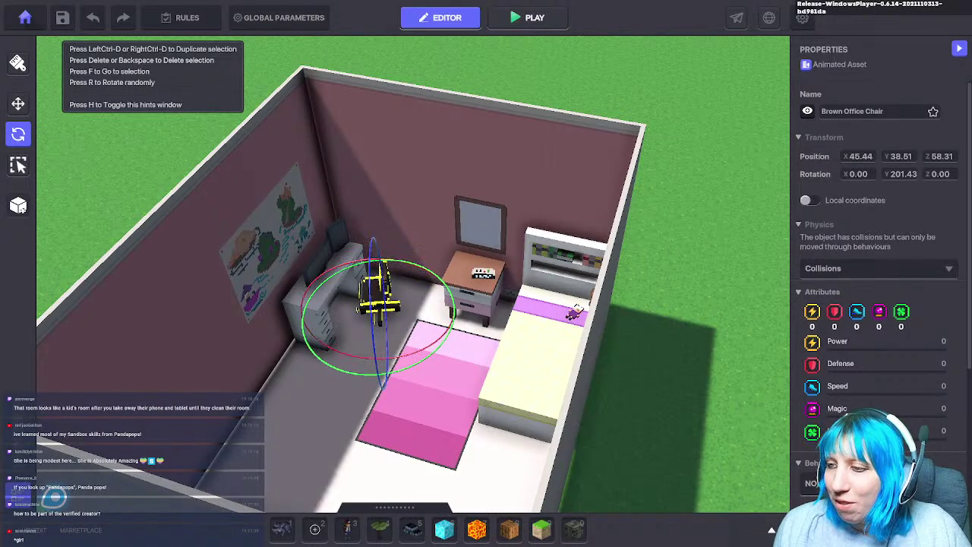
key(Escape)
middle_drag(414, 274, 457, 248)
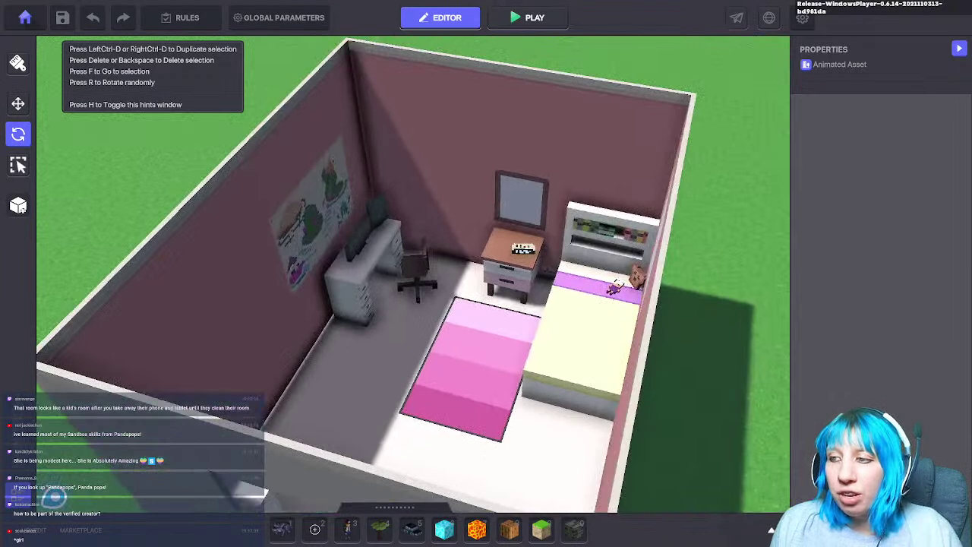
Step: Search the asset library for "room" and place the Goblin Treasure Room on the grass beside the pastel bedroom
key(Tab)
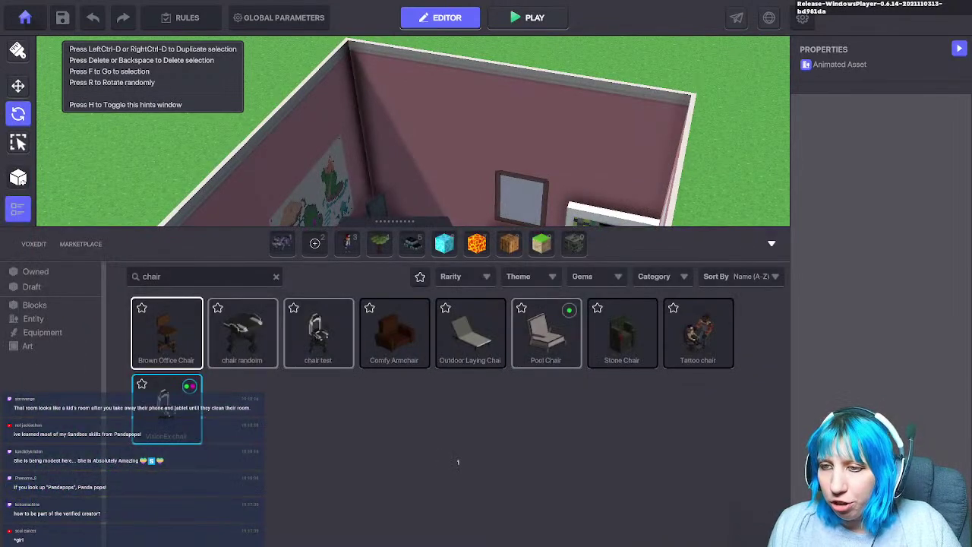
click(275, 276)
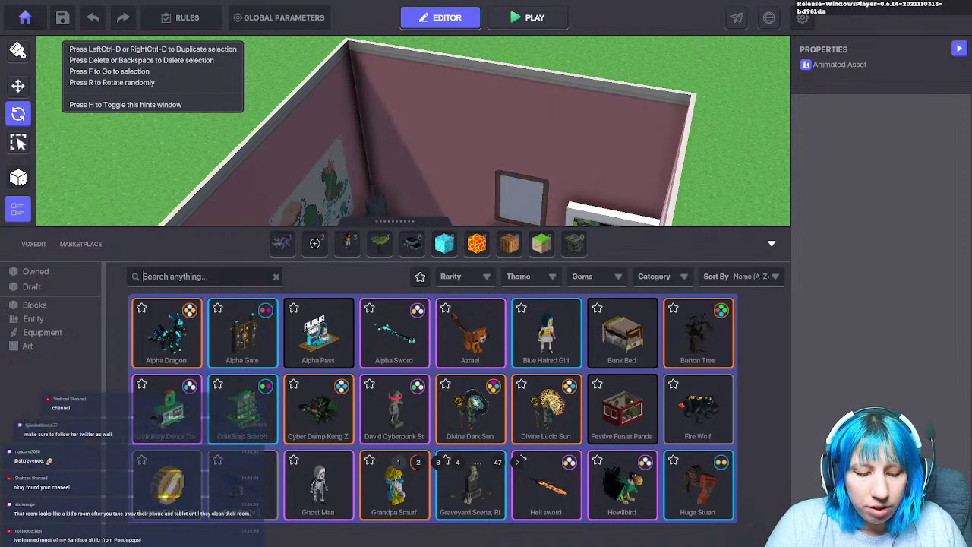
text(room)
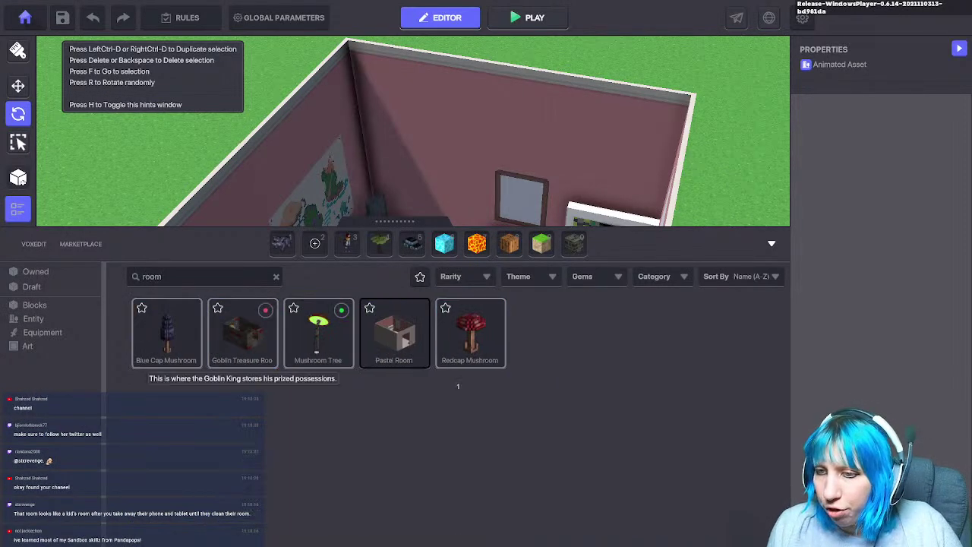
click(242, 334)
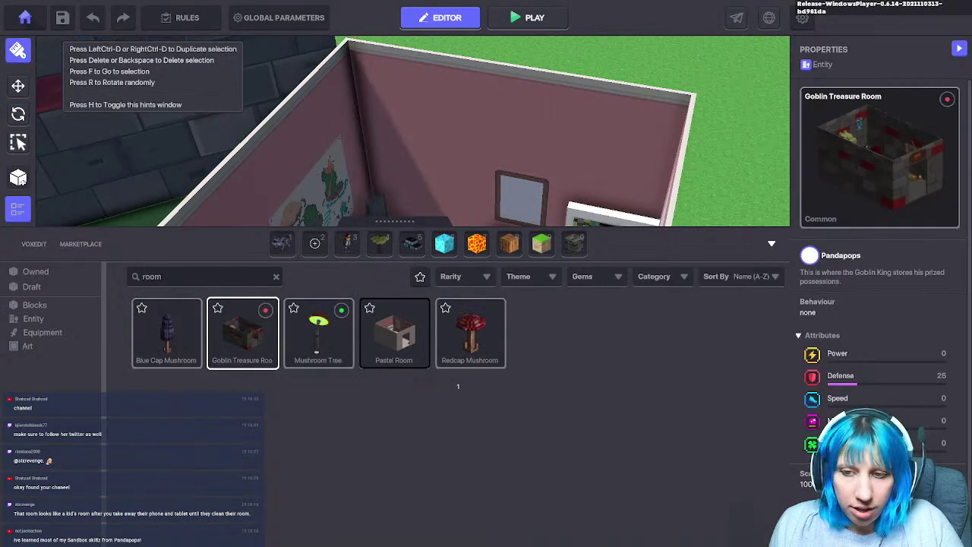
Step: Search the asset library for "tor" and place the Torture table and the Torture wall on the grass near the goblin room
click(276, 277)
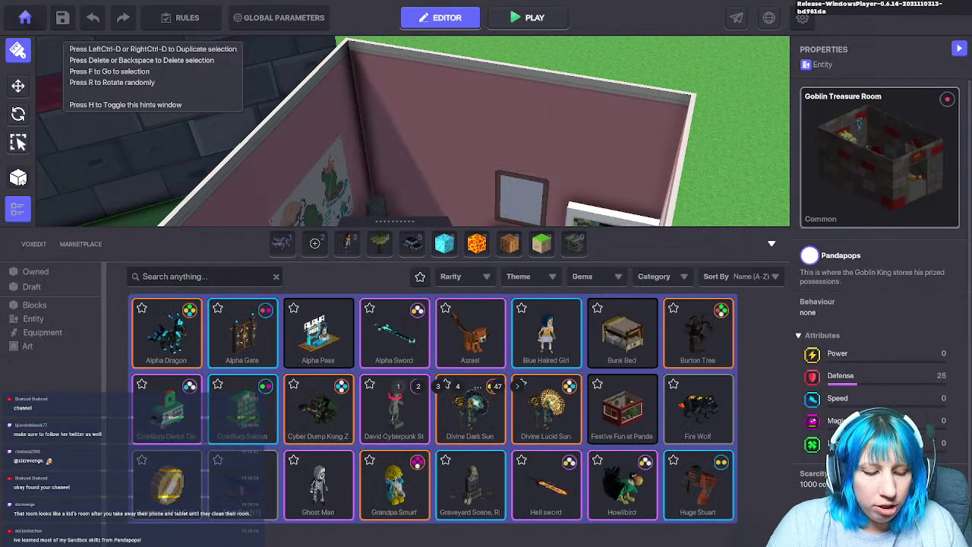
text(tor)
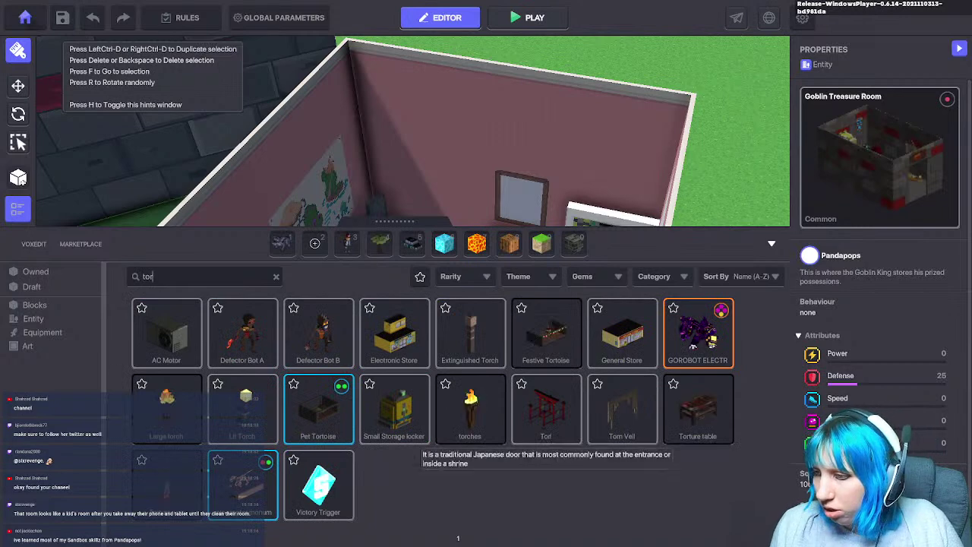
click(698, 410)
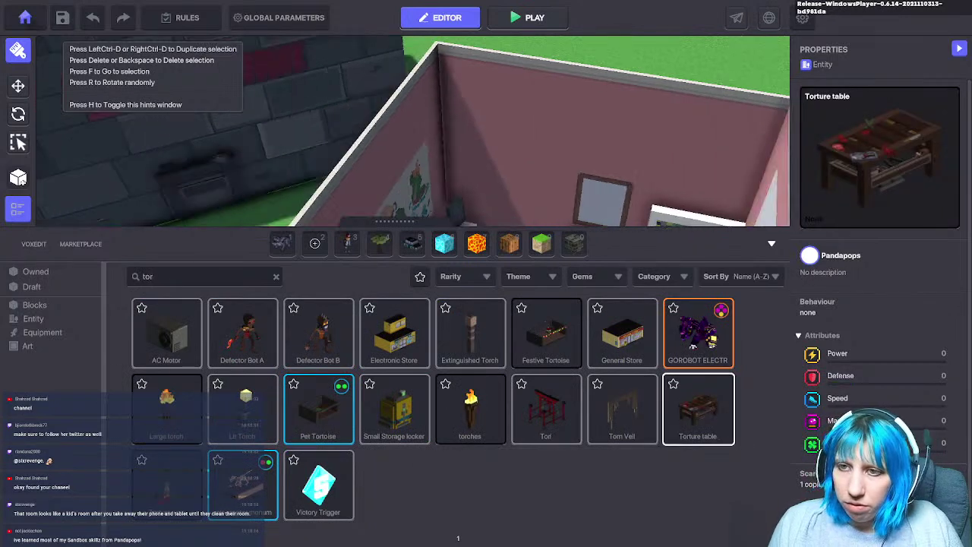
click(166, 485)
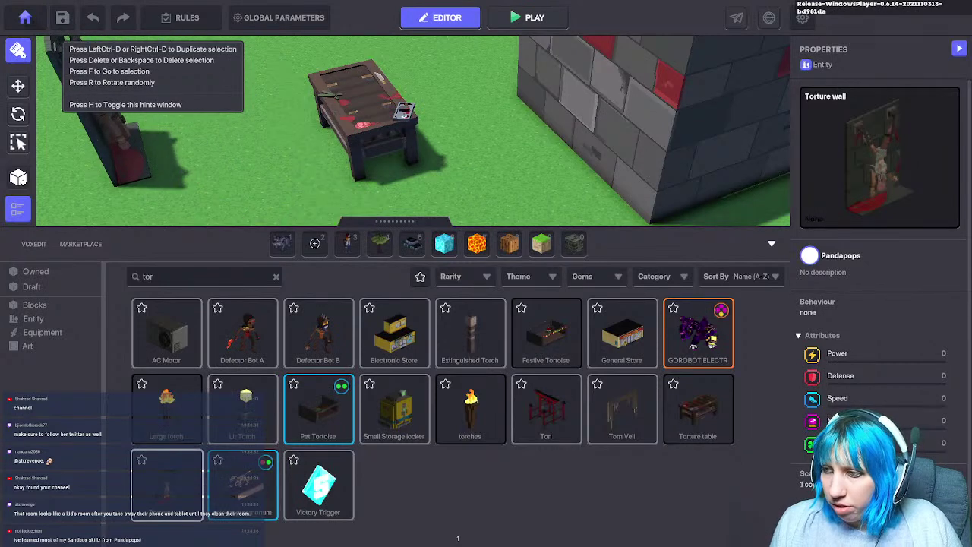
Step: Search the asset library for "gob" and place the Goblin chef behind the torture table
click(275, 277)
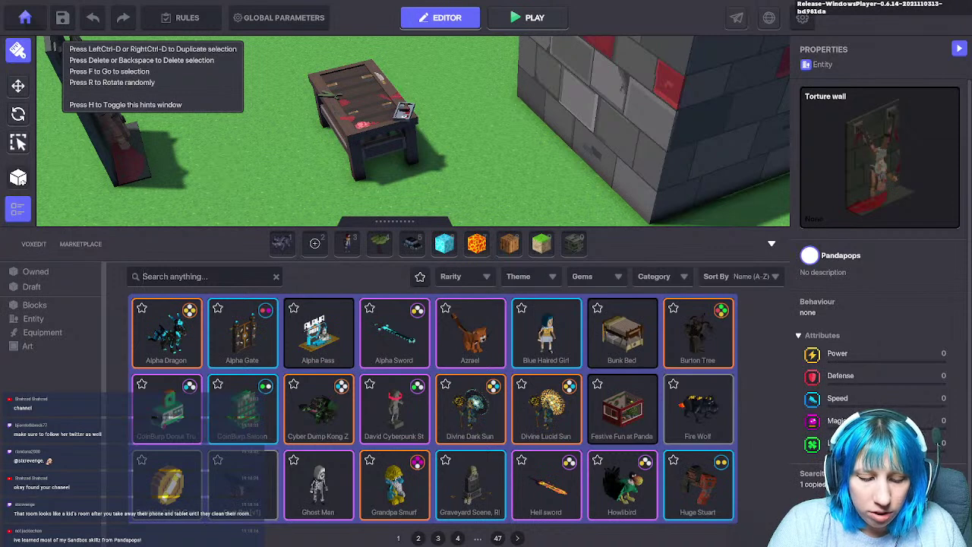
text(gob)
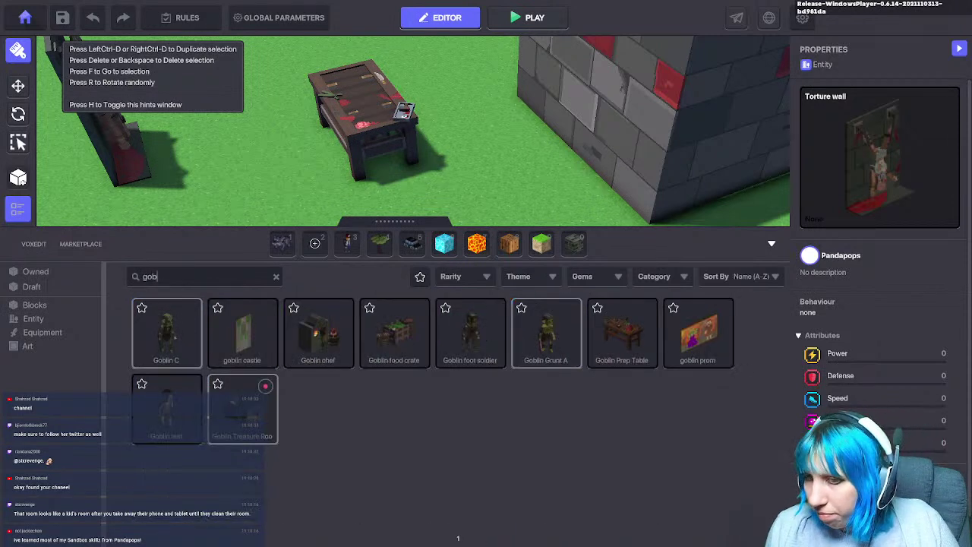
click(317, 333)
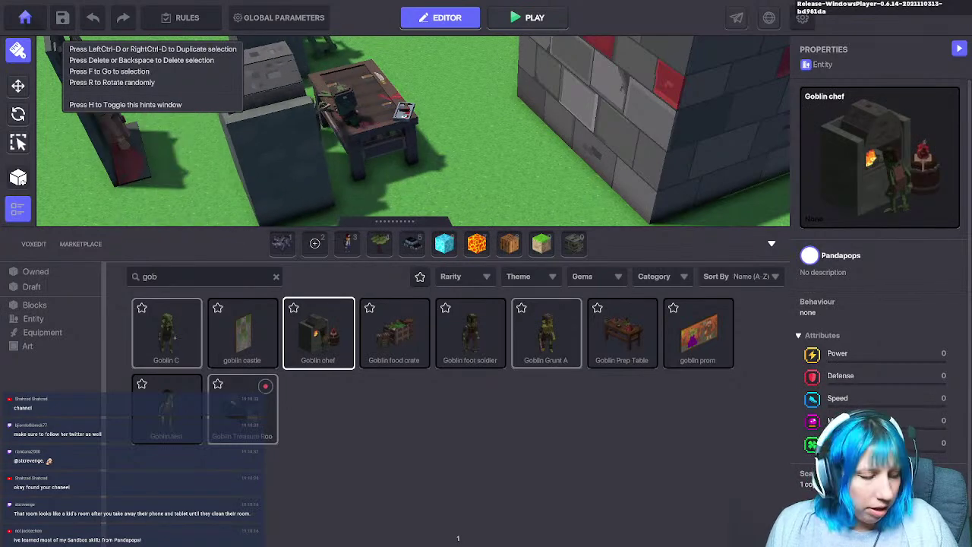
Step: Play-test the experience, walking around the torture wall, goblin chef and torture table and through the Goblin Treasure Room
key(ctrl+p)
key(w)
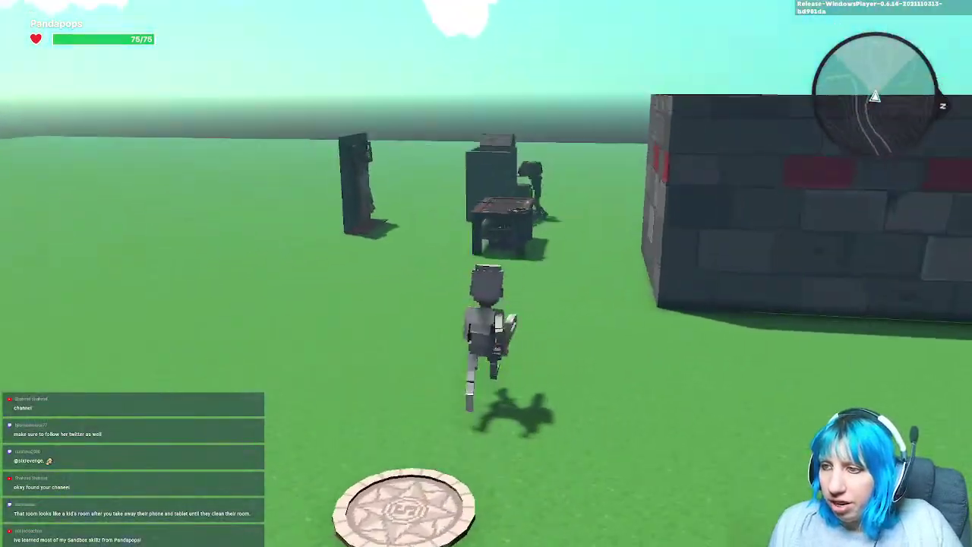
key(w)
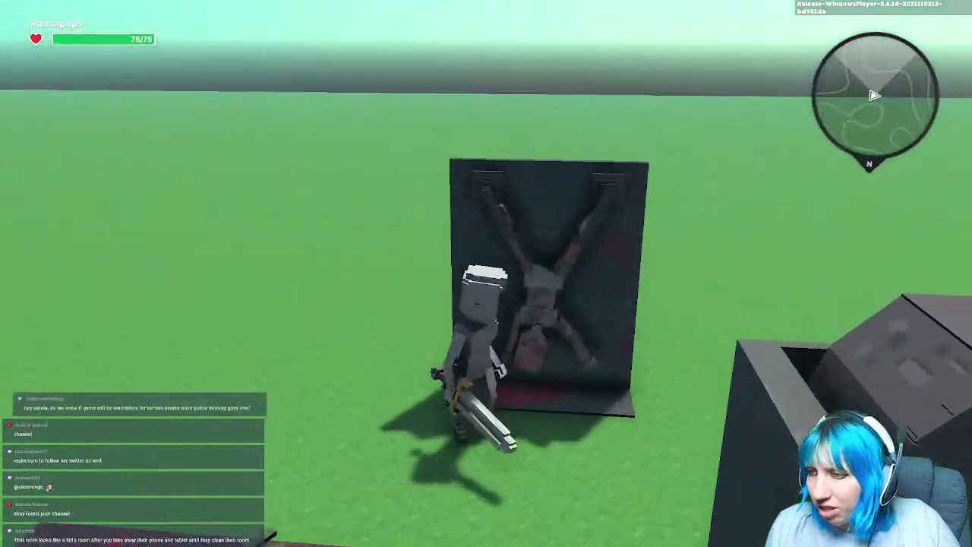
key(w)
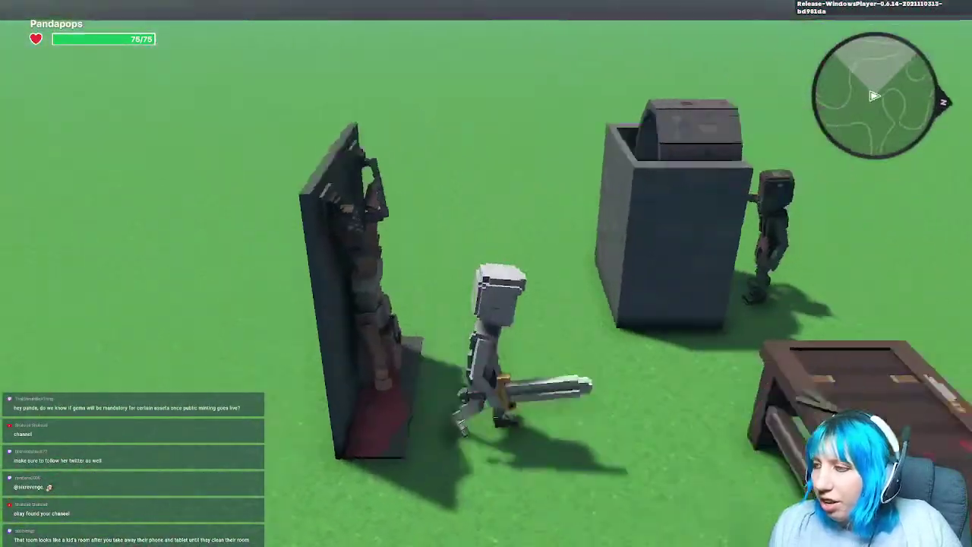
key(w)
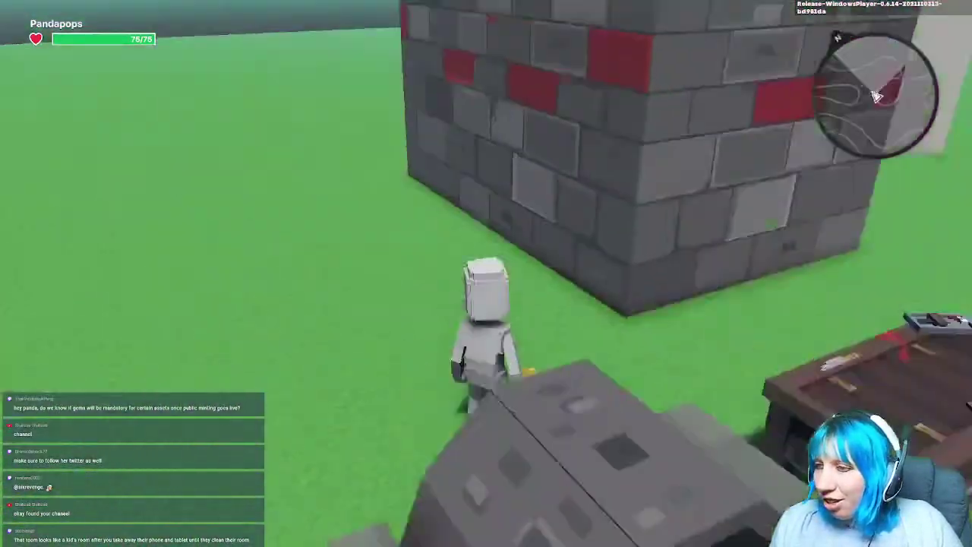
key(w)
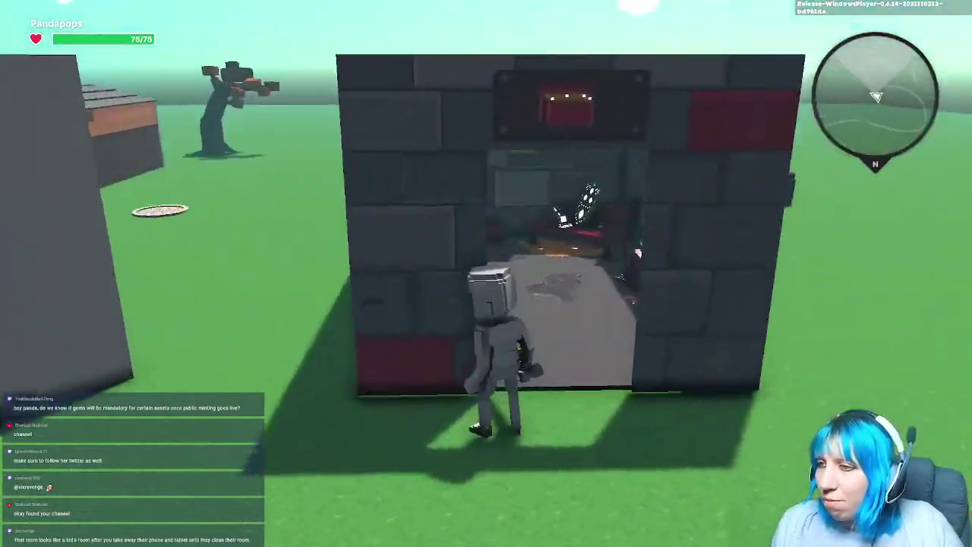
key(w)
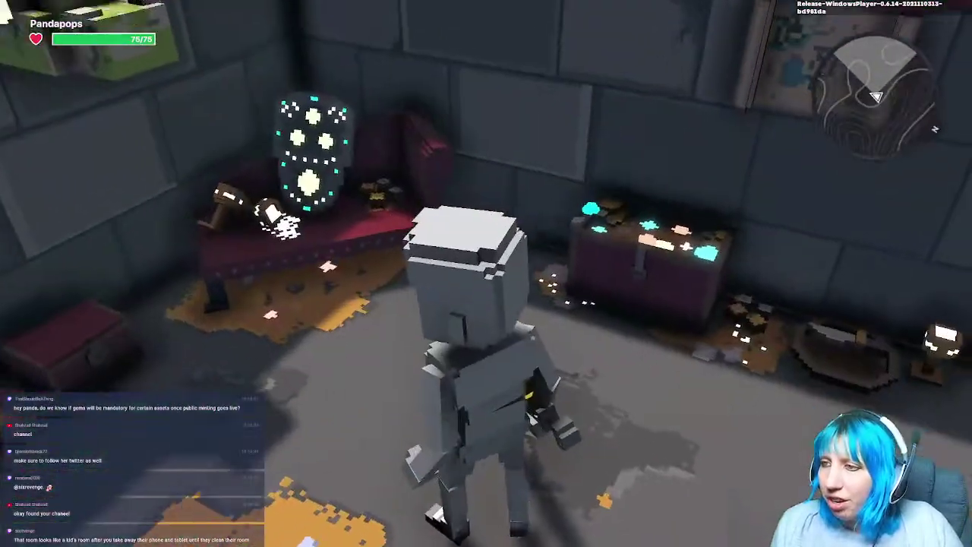
key(w)
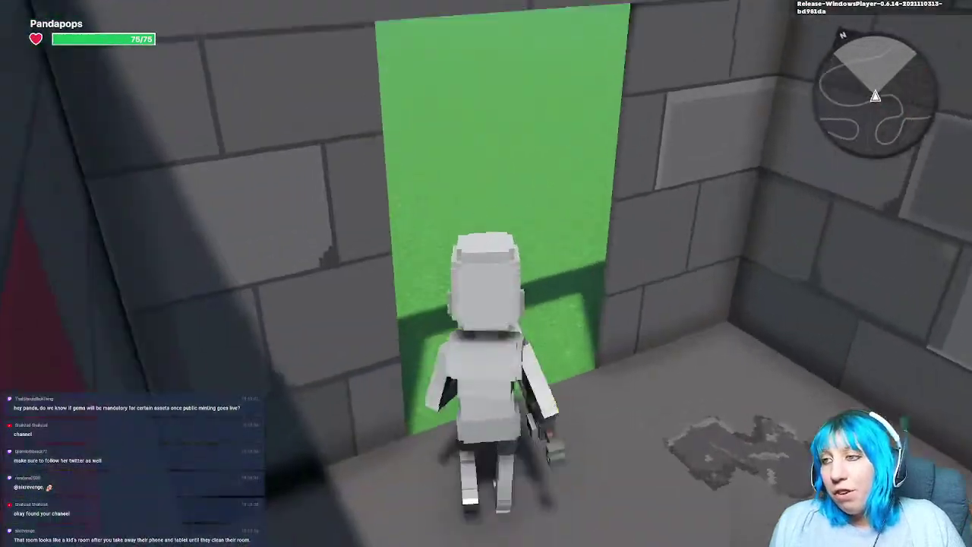
Step: Walk into the pastel bedroom, inspect its furniture from several angles and from outside the doorway, and return to the editor
key(w)
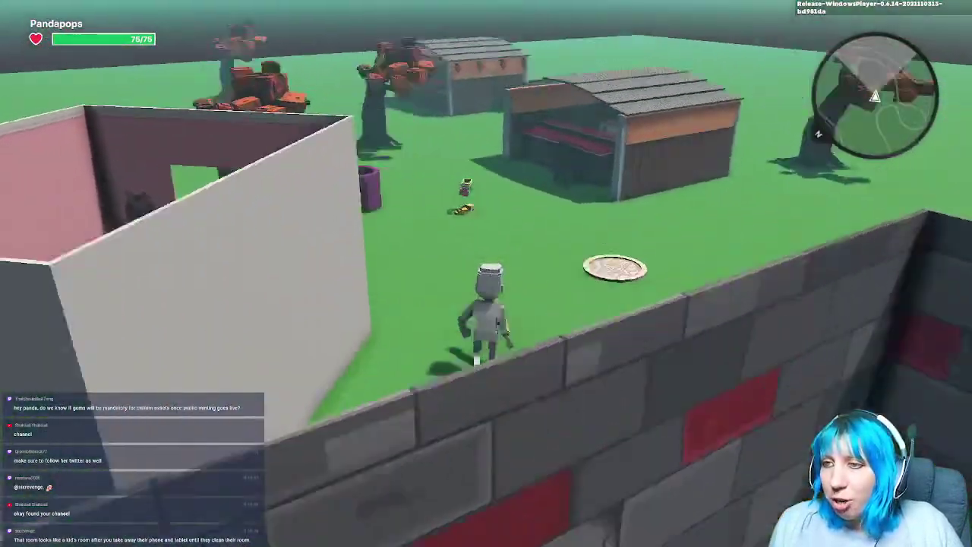
key(w)
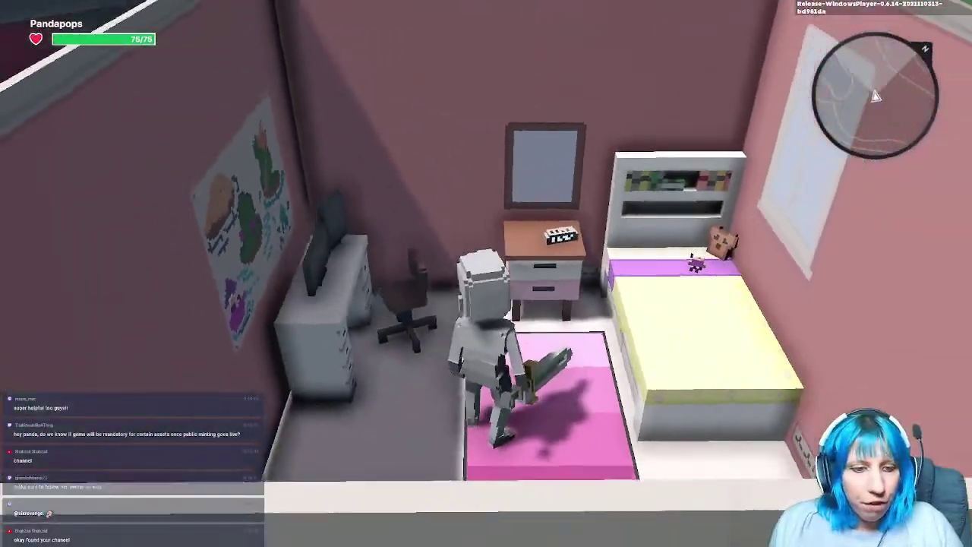
key(w)
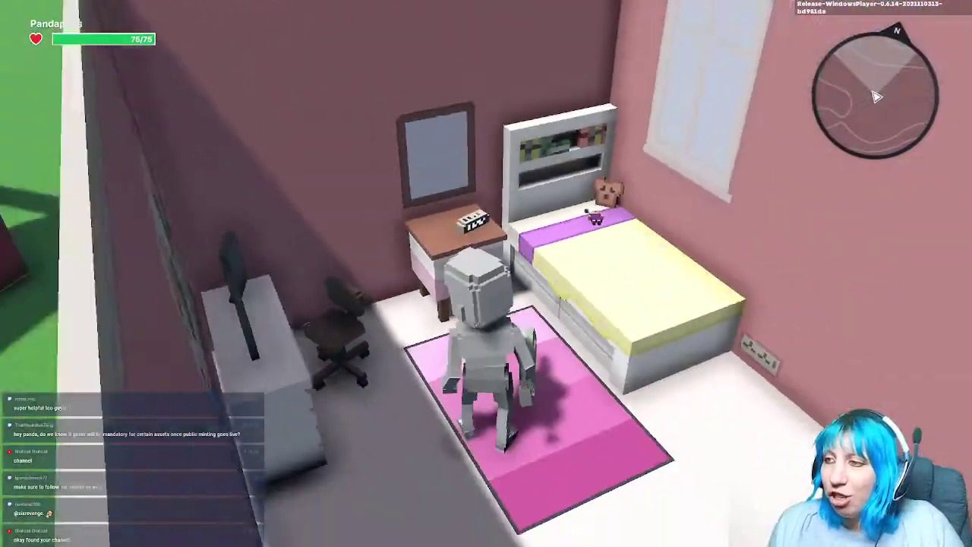
key(d)
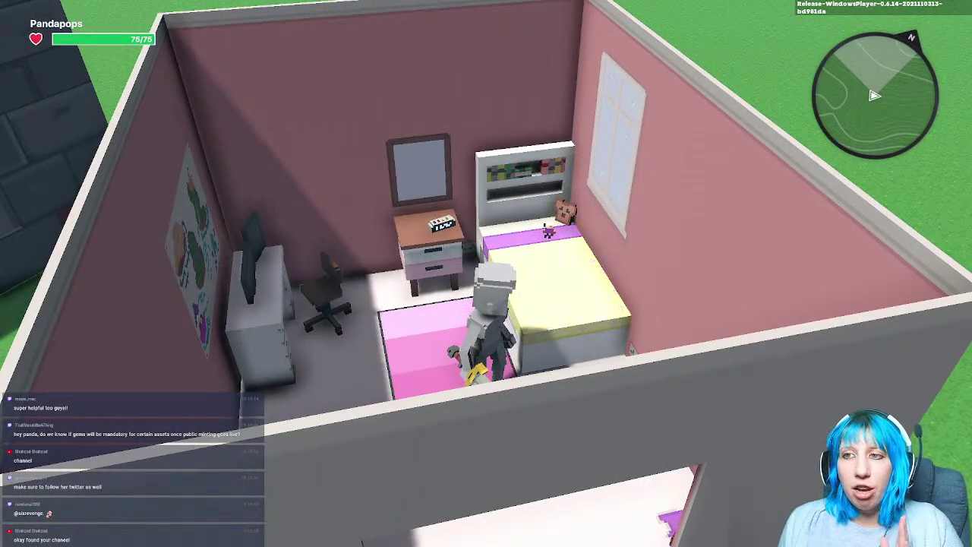
key(w)
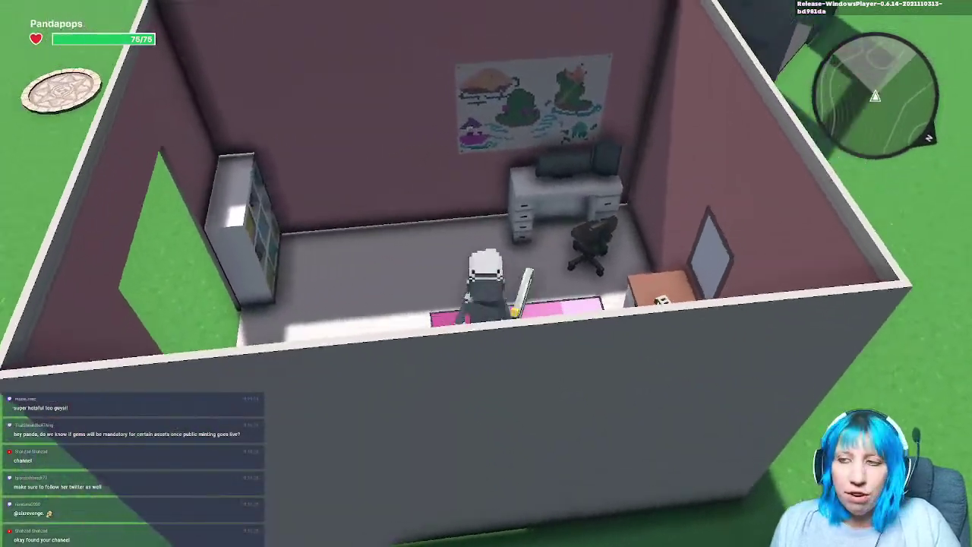
key(w)
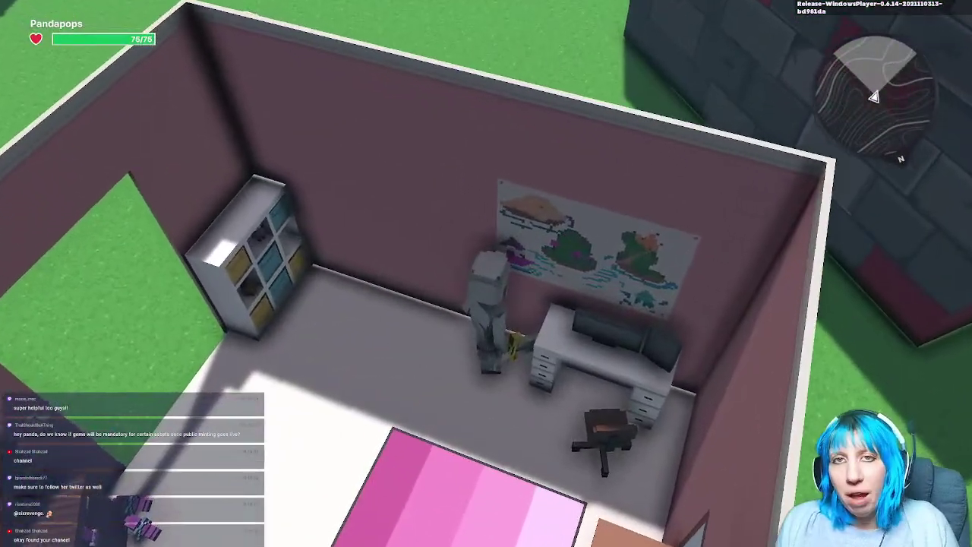
key(e)
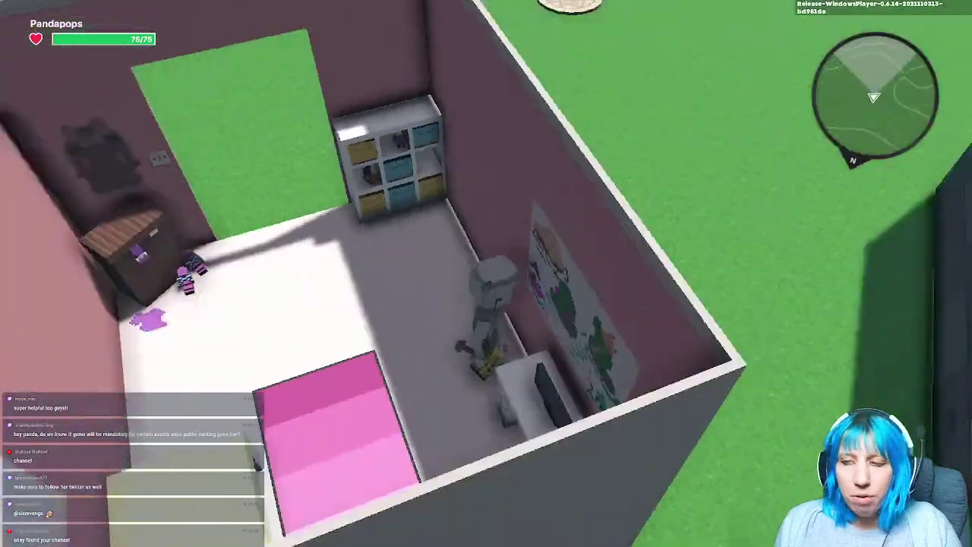
key(w)
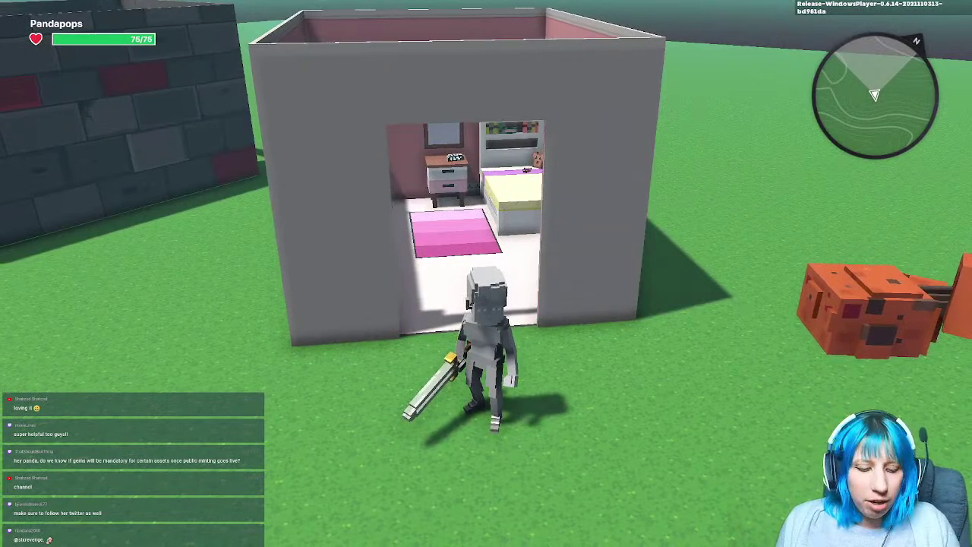
key(Tab)
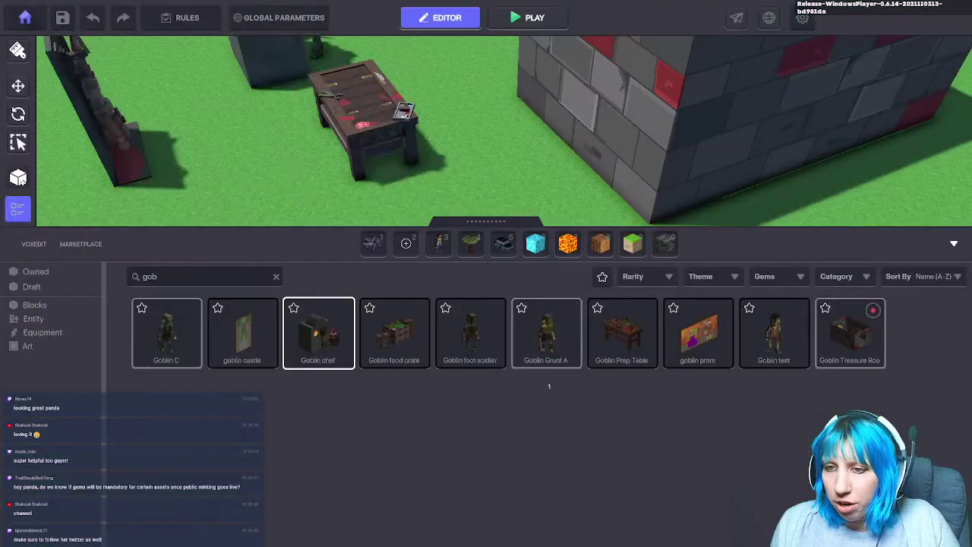
Step: Clear the asset library search, collapse the library and choose the block with wooden deteriorated crate texture
click(276, 276)
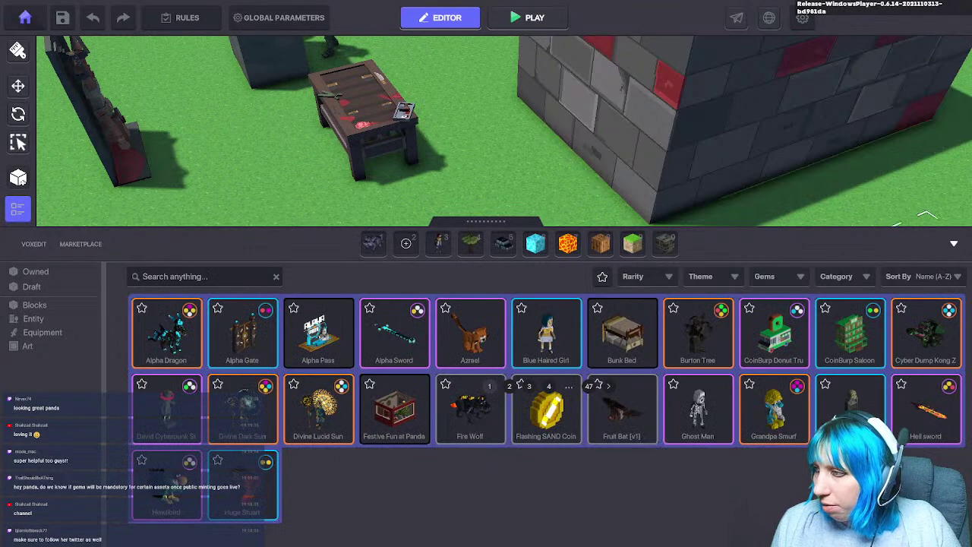
click(954, 244)
click(600, 530)
Step: Rotate the Pastel Room shell about its vertical axis to 180°
right_drag(614, 408, 513, 323)
scroll(471, 401, down, 3)
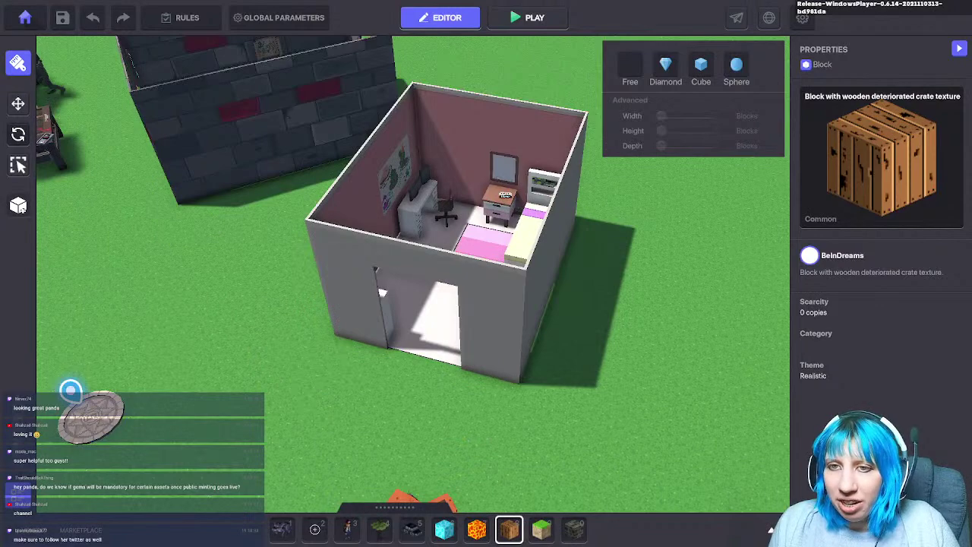
click(18, 135)
click(357, 281)
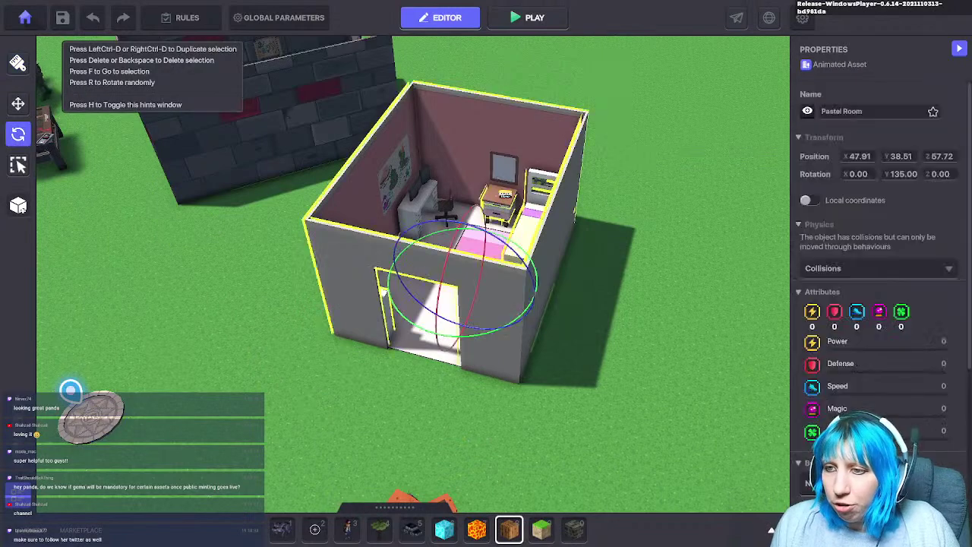
drag(463, 335, 403, 318)
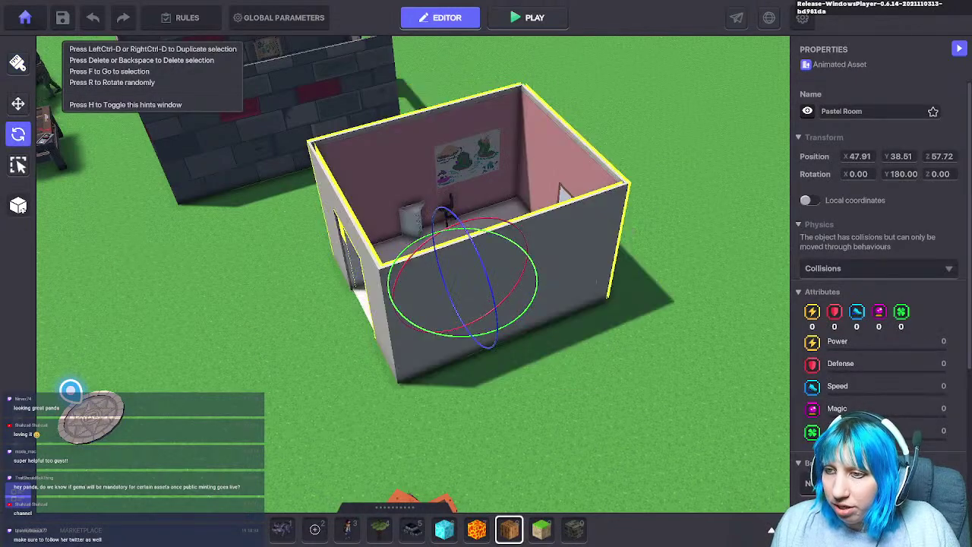
Step: Place one wooden crate block on the grass beside the Pastel Room's doorway and end the room's selection
right_drag(403, 317, 475, 308)
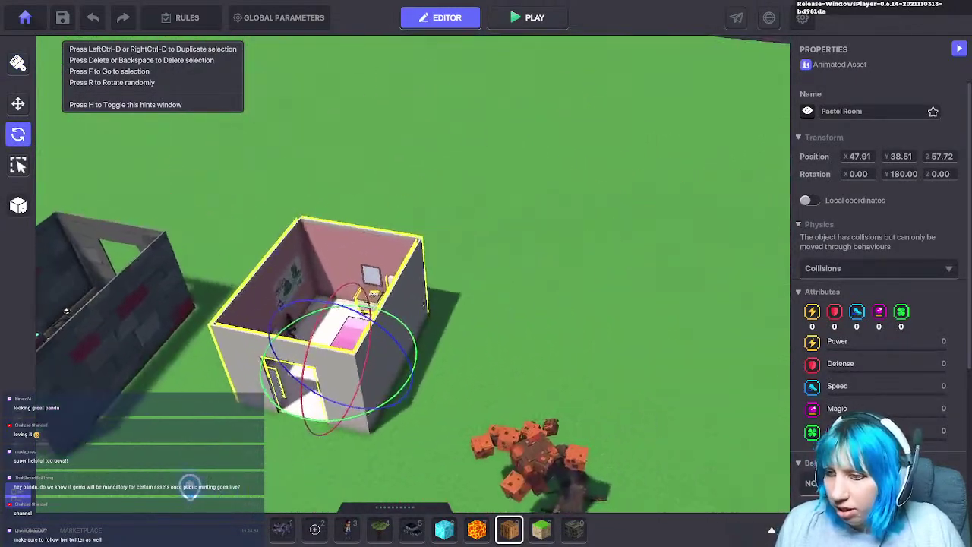
right_drag(190, 486, 631, 424)
key(Escape)
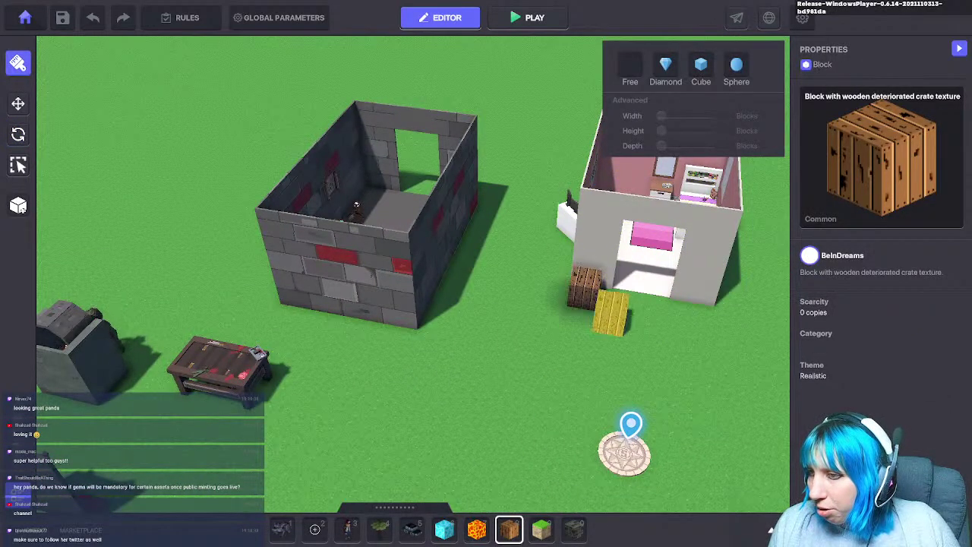
Step: Move the Pastel Room slightly so its position is X 48.00 and Z 57.50
scroll(617, 323, up, 4)
key(d)
key(w)
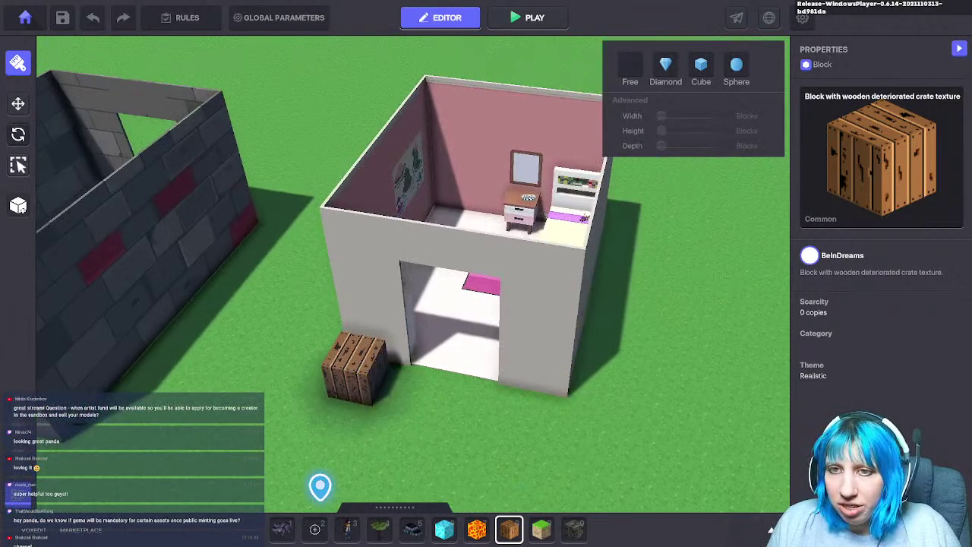
click(18, 104)
mouse_move(563, 299)
mouse_down()
mouse_move(586, 309)
mouse_move(564, 305)
mouse_up()
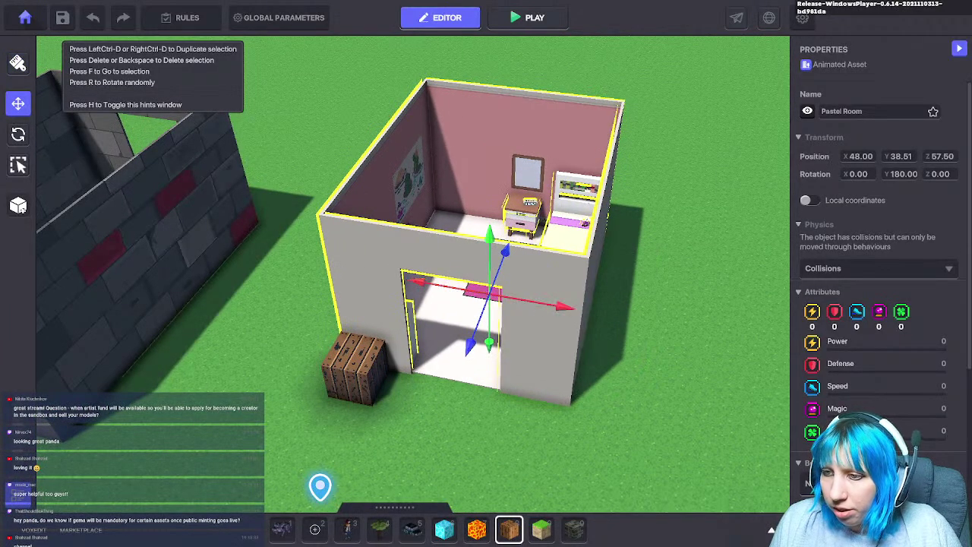
Step: Build a staircase of wooden deteriorated crate blocks beside the Pastel Room's doorway, descending from four blocks high to one
key(Escape)
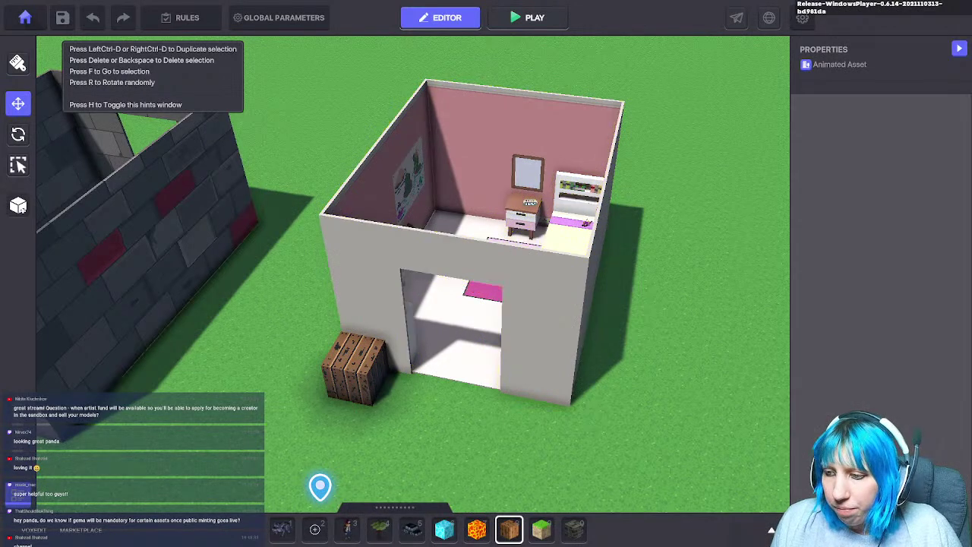
click(509, 530)
click(539, 422)
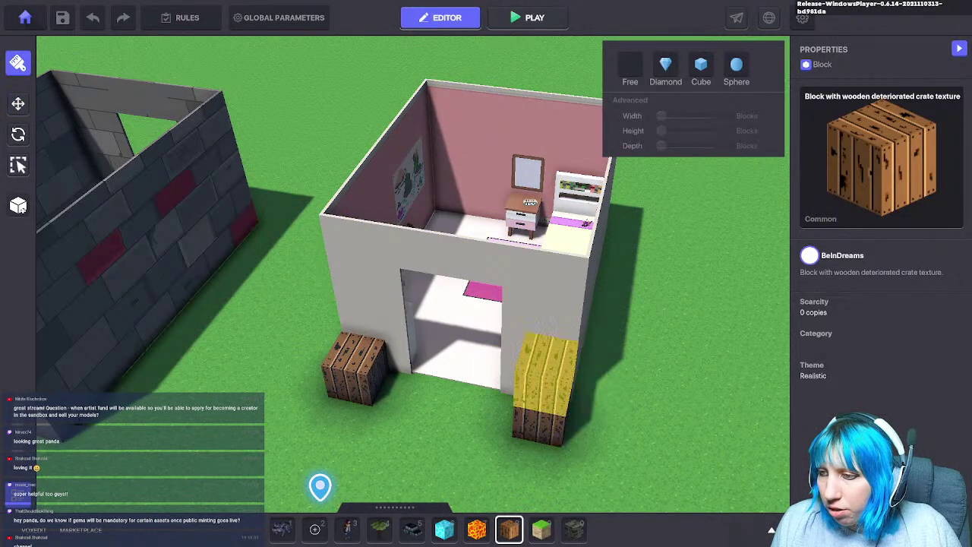
click(595, 423)
click(549, 378)
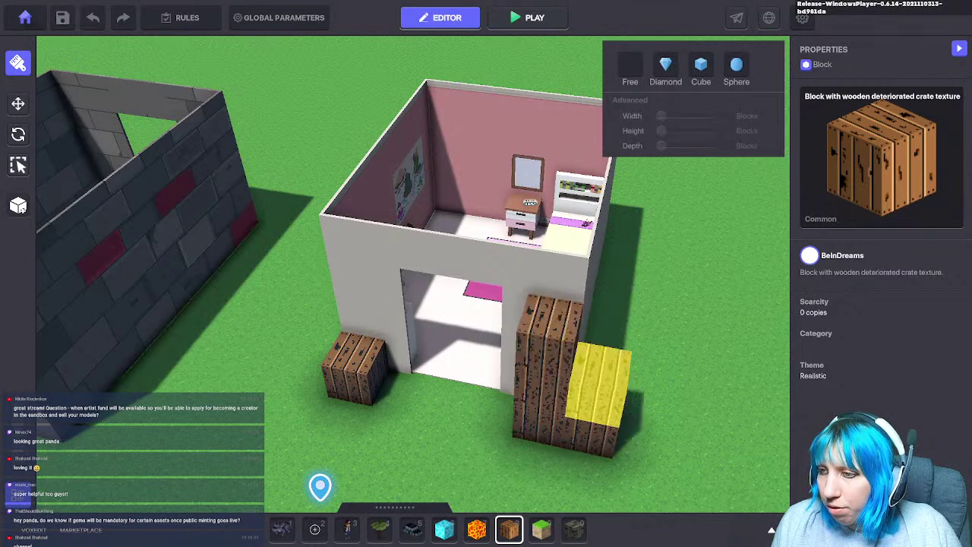
click(645, 425)
click(543, 319)
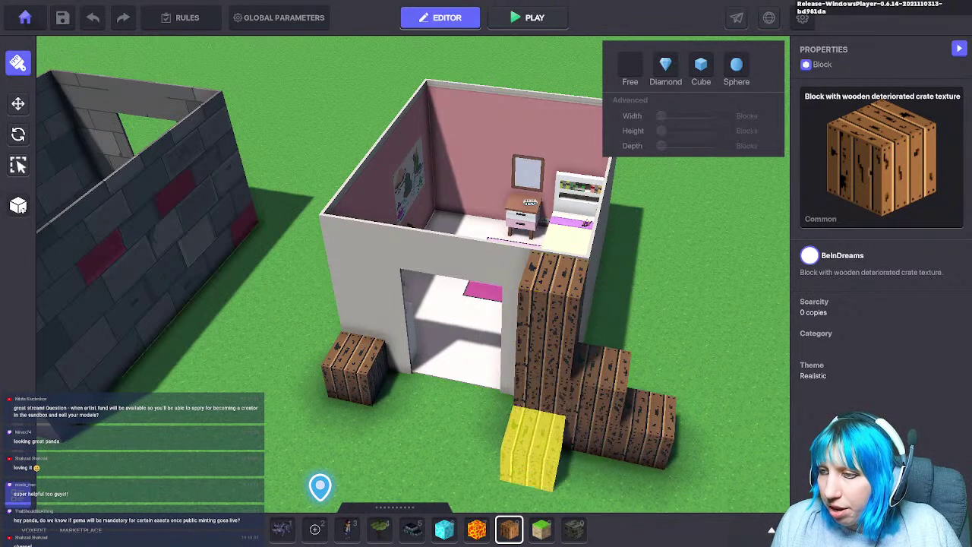
click(605, 372)
click(653, 414)
click(703, 441)
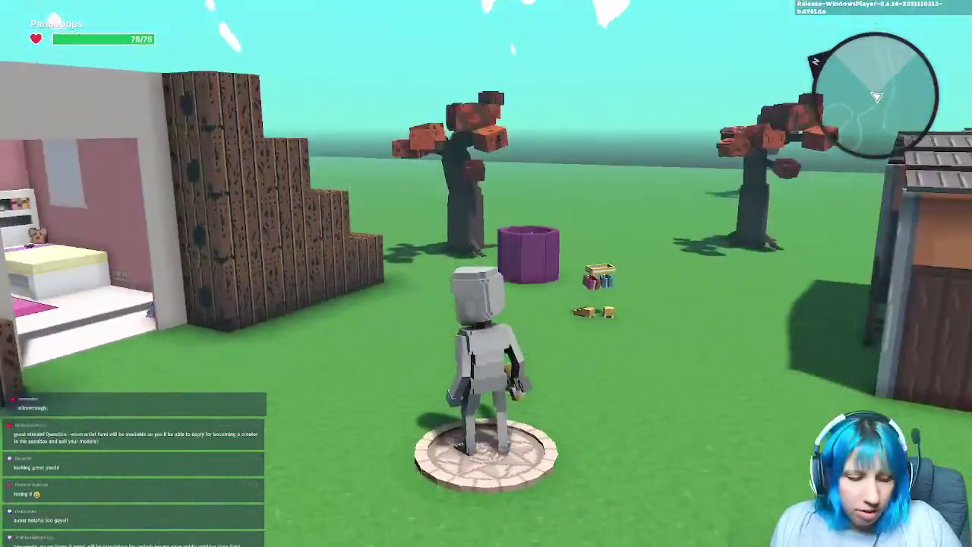
Step: Play-test the scene by climbing the crate staircase to the top of the Pastel Room's wall, and return to editing
key(w)
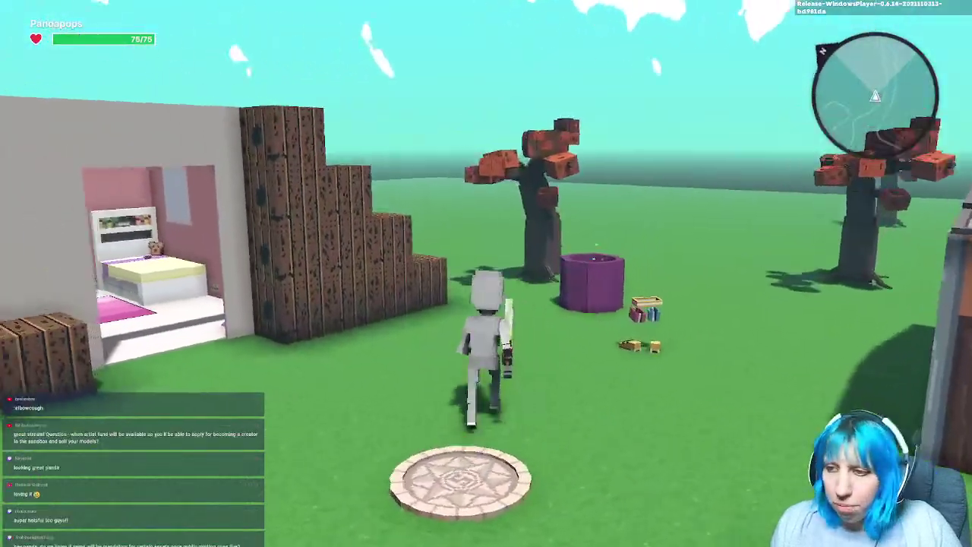
key(w)
key(space)
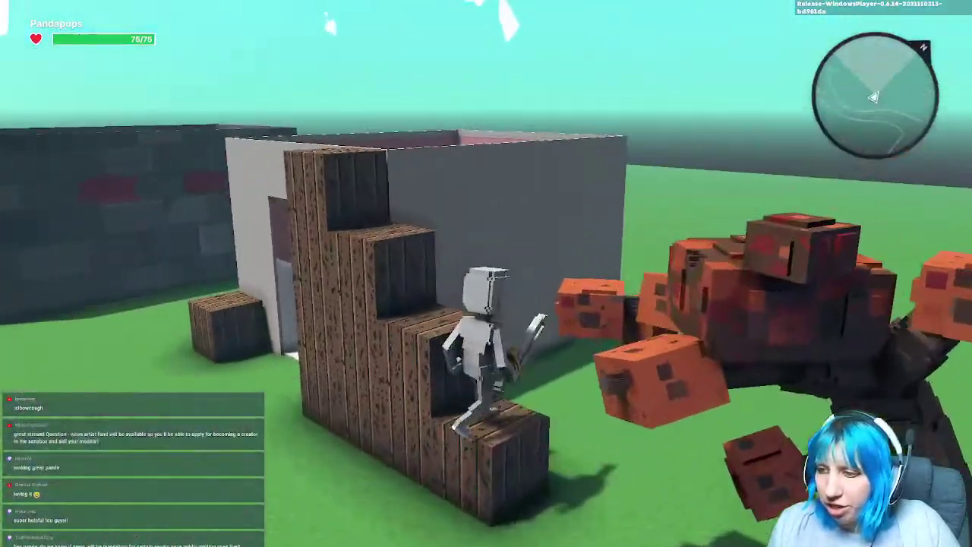
key(space)
key(w)
key(space)
key(space)
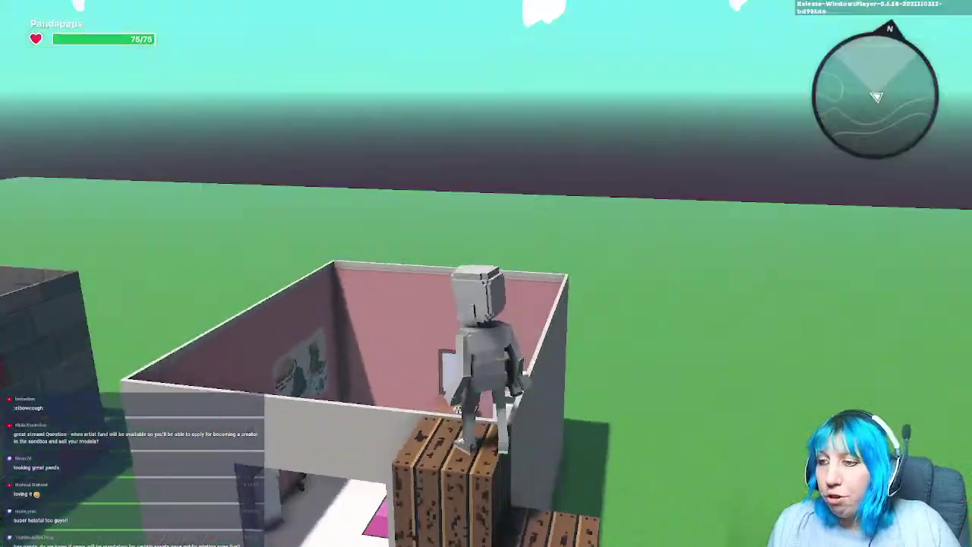
key(a)
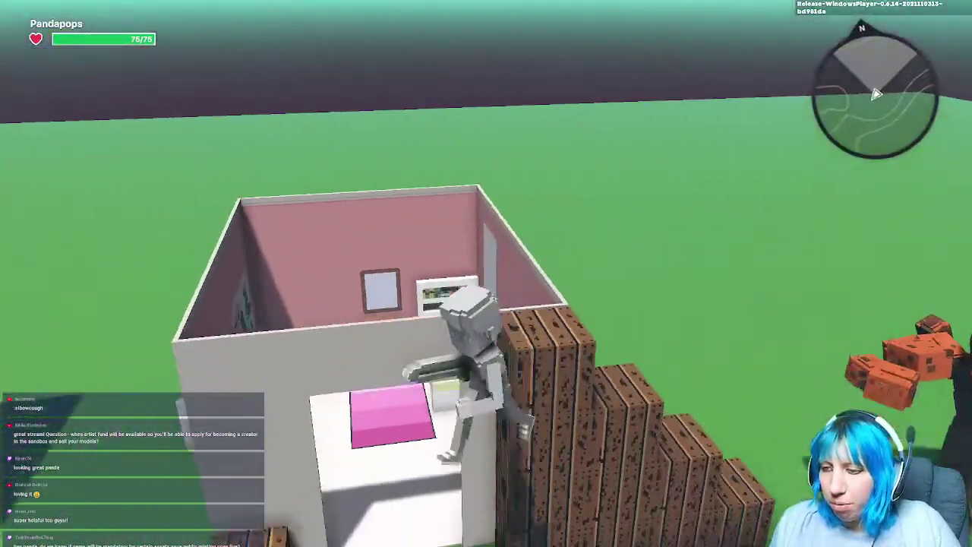
key(w)
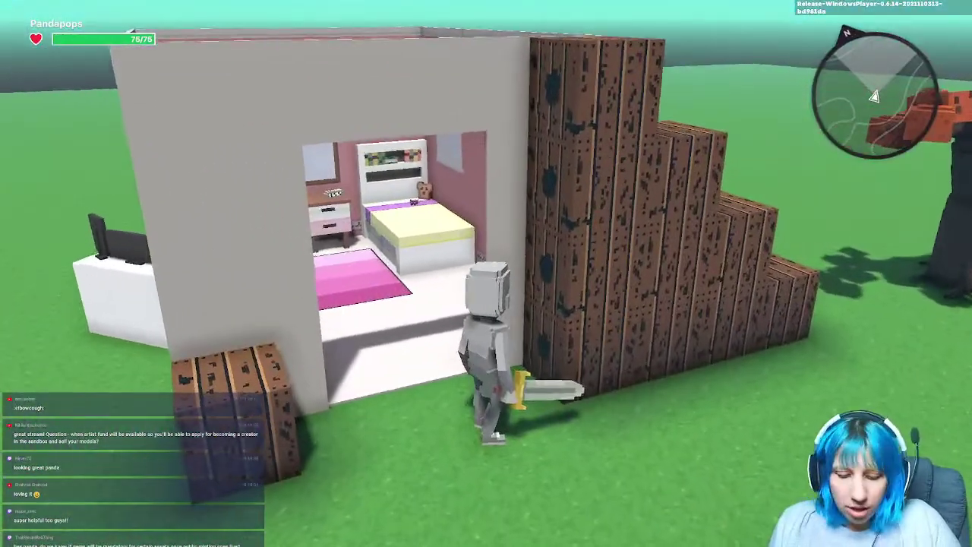
key(Escape)
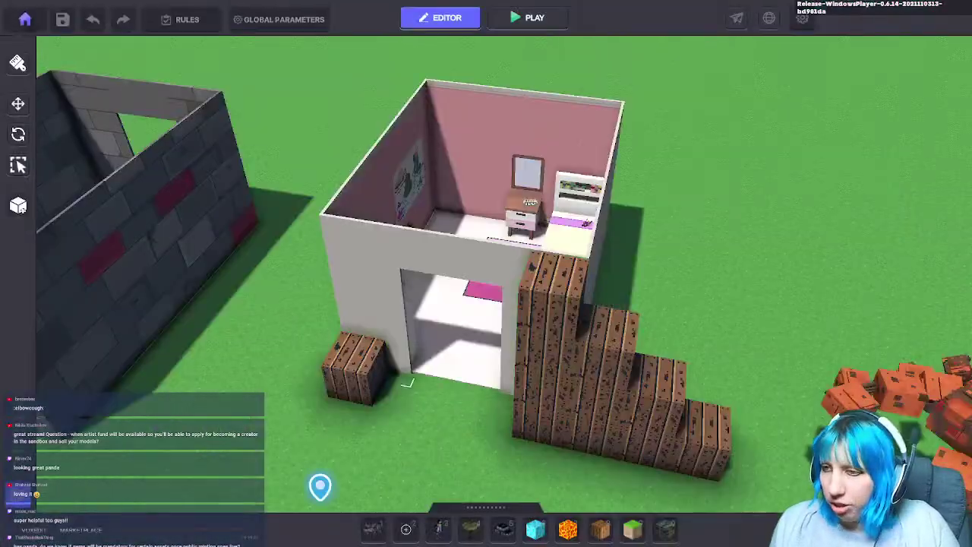
Step: Cover the Pastel Room's front wall with wooden crate blocks above and beside the doorway, leaving the entrance open
click(600, 530)
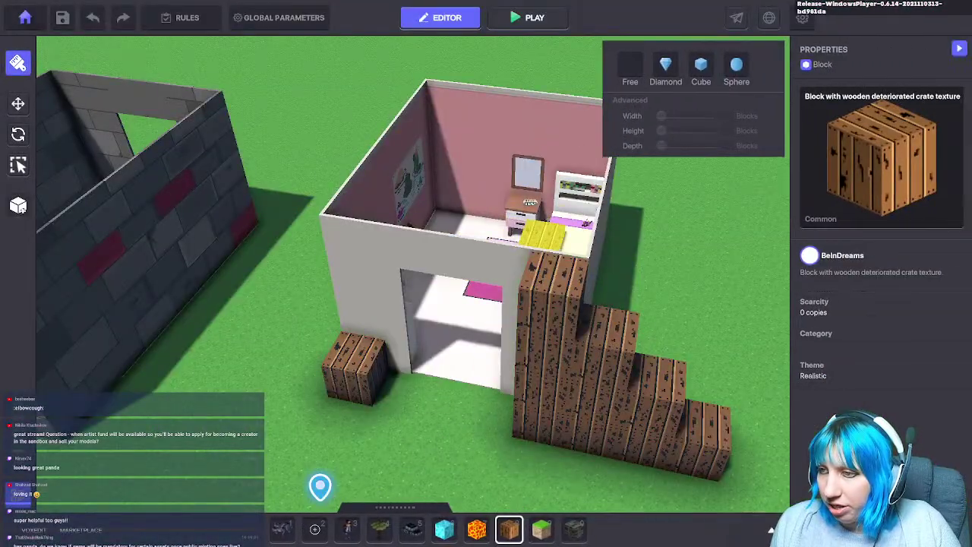
right_drag(486, 289, 455, 304)
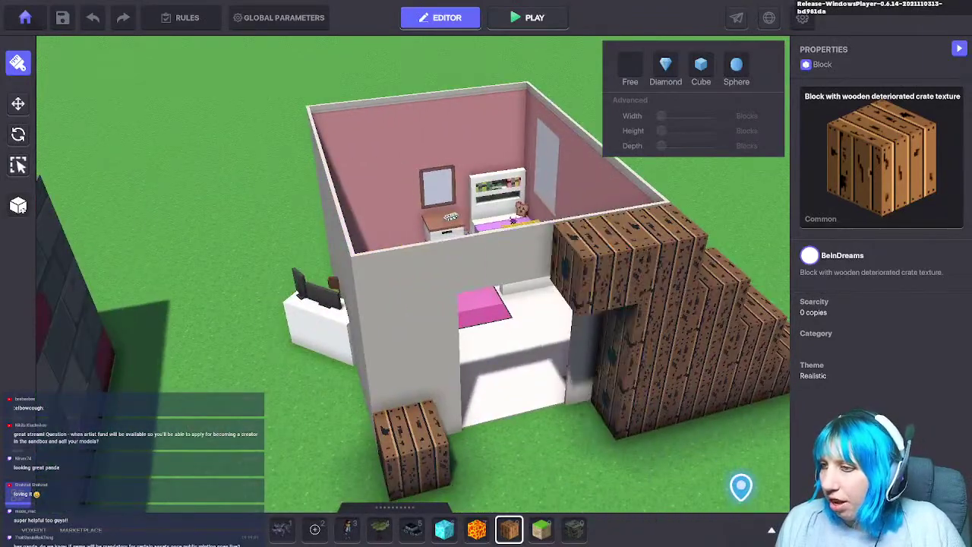
click(498, 289)
middle_drag(498, 289, 497, 212)
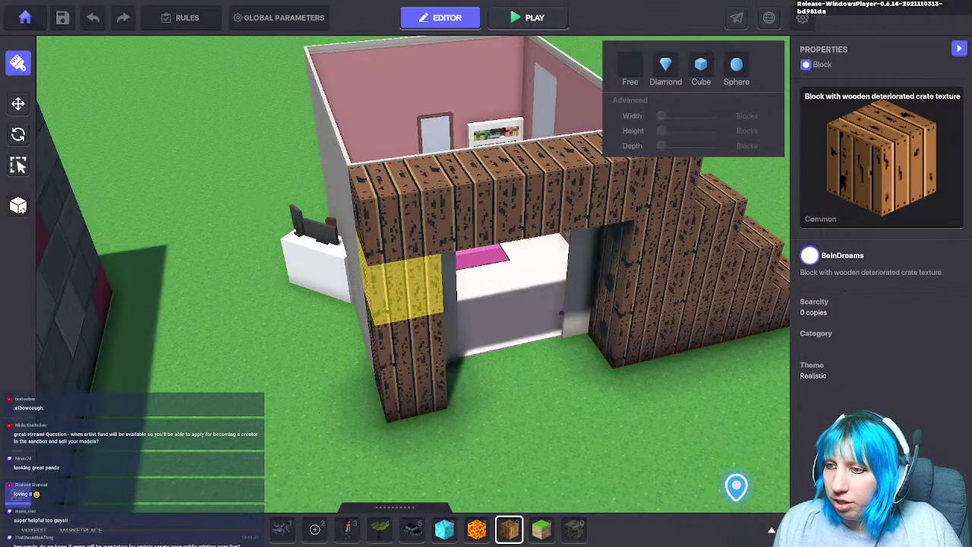
middle_drag(482, 349, 428, 338)
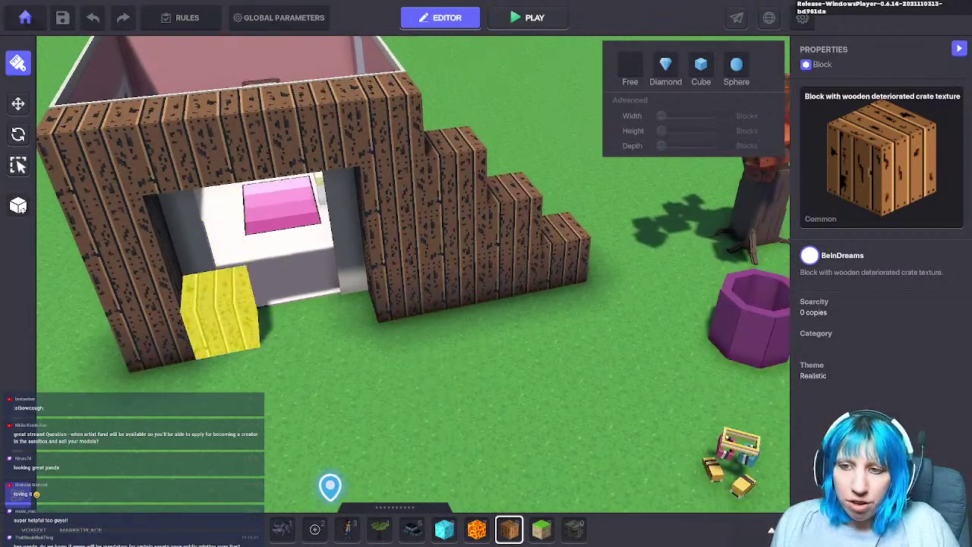
Step: Play-test the crate-clad facade by walking through the doorway and back out, and return to editing
key(Tab)
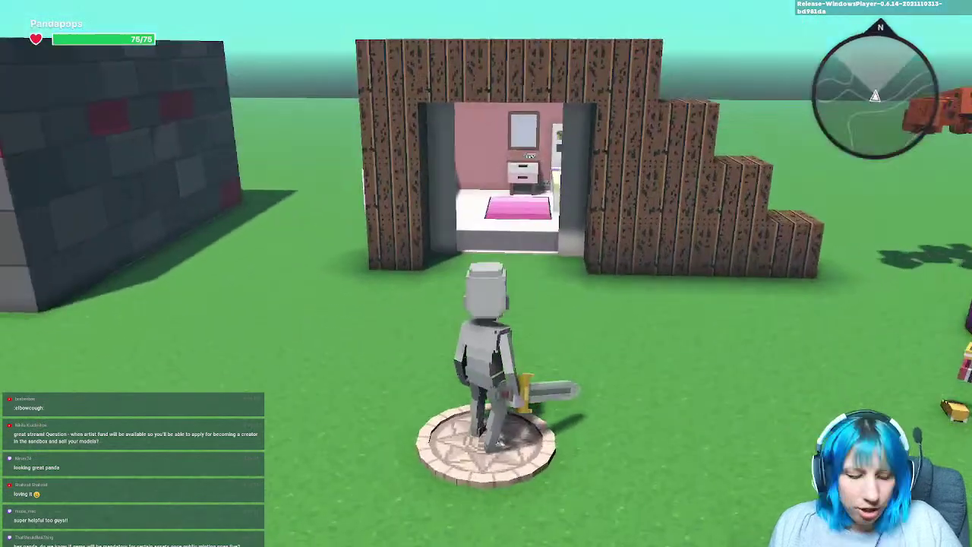
key(w)
key(w)
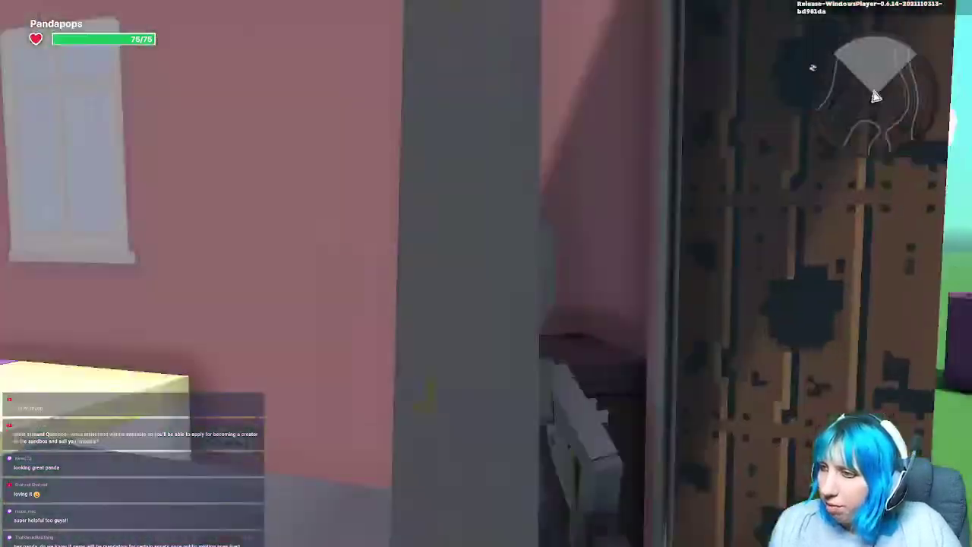
key(w)
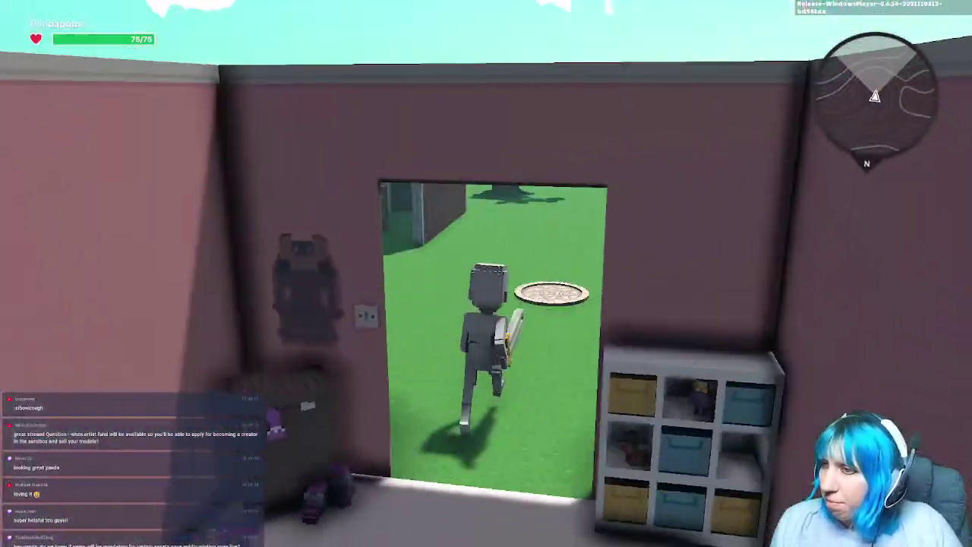
key(s)
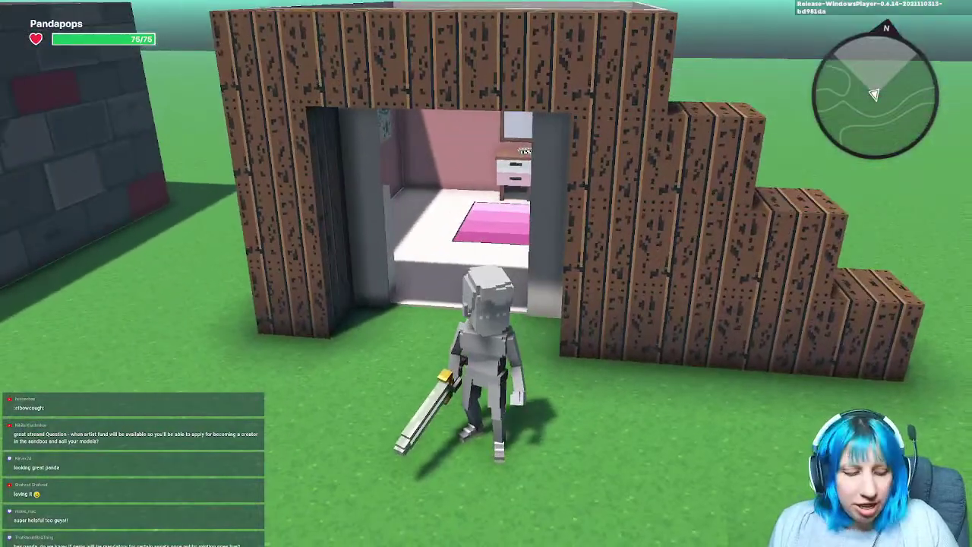
key(ctrl+p)
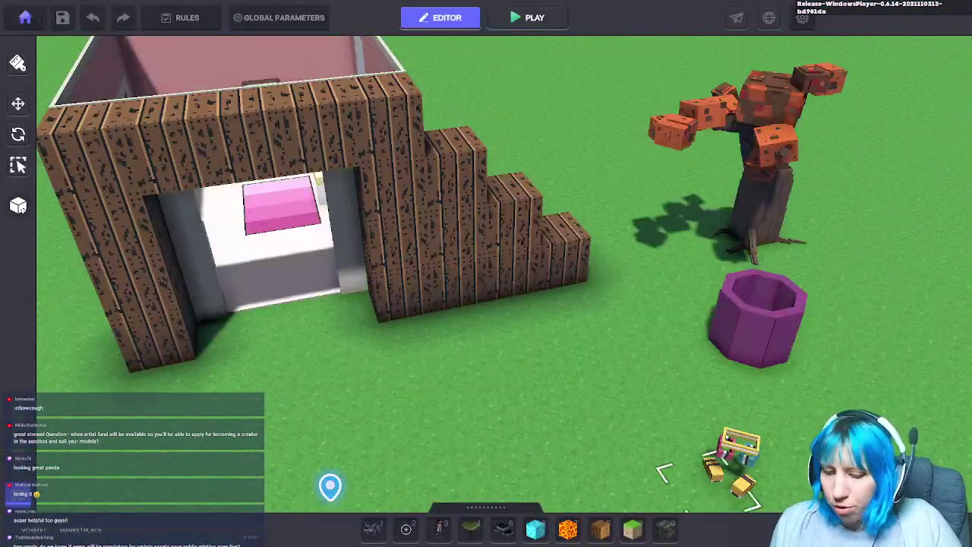
Step: Search the asset library for DOOR and place the Old wooden door in the Pastel Room's doorway
click(486, 508)
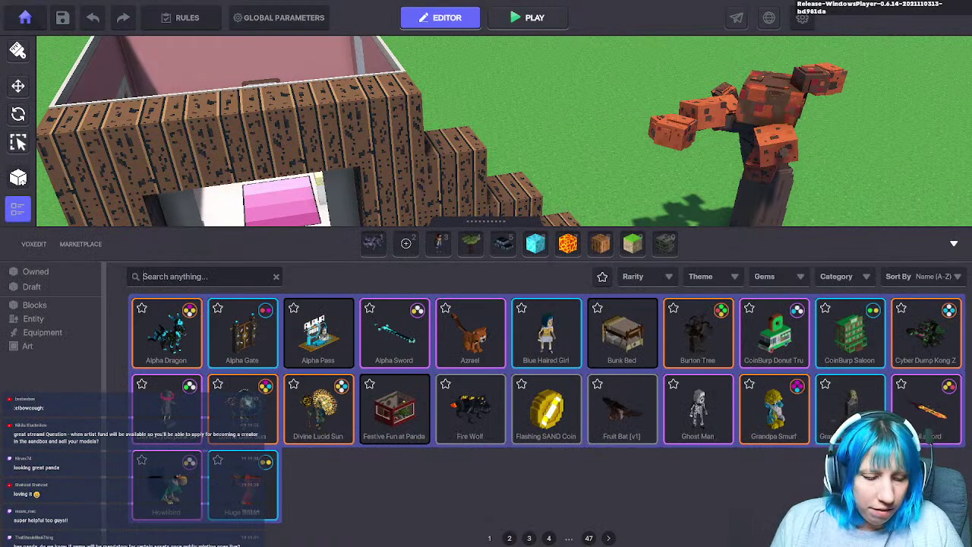
text(DOOR)
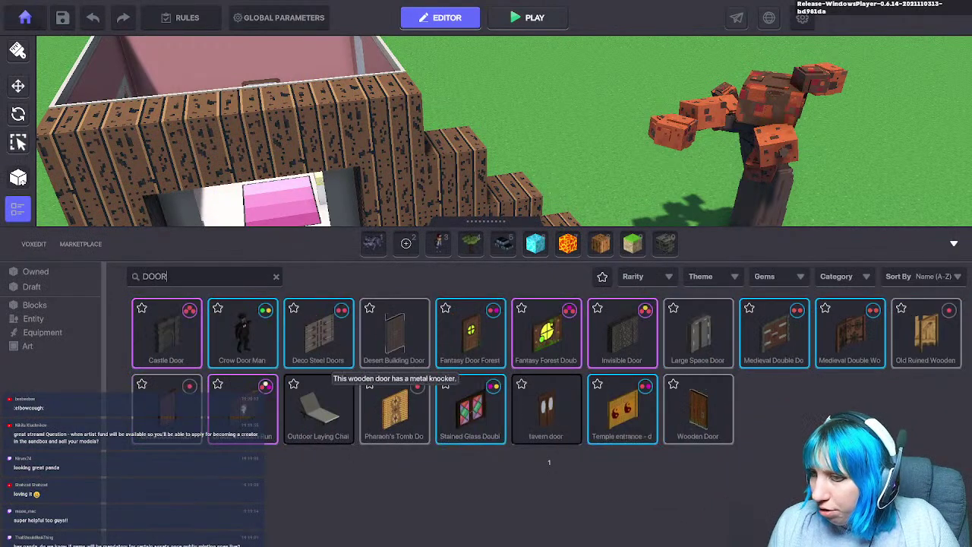
middle_drag(289, 209, 335, 125)
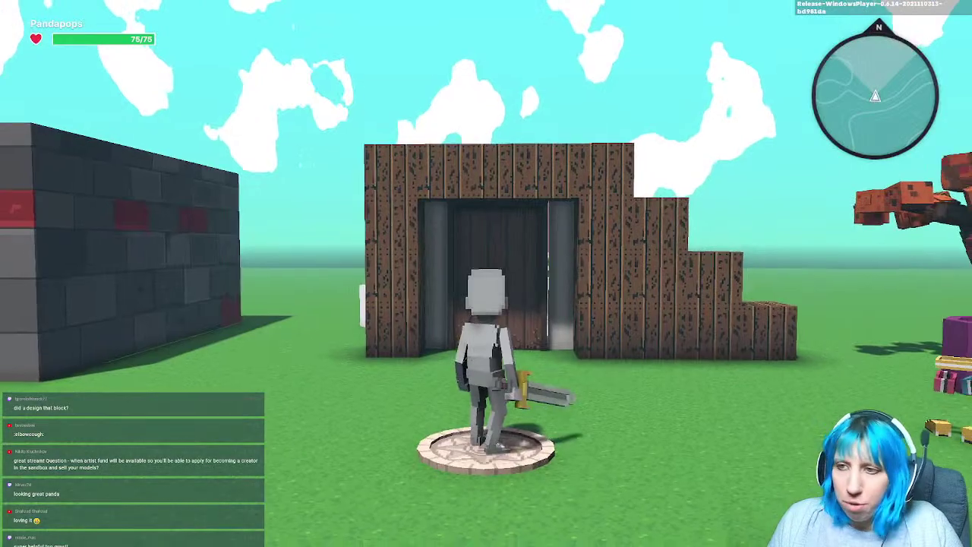
Step: Play-test the Old wooden door by passing in and out of the Pastel Room, and return to editing
key(w)
key(w)
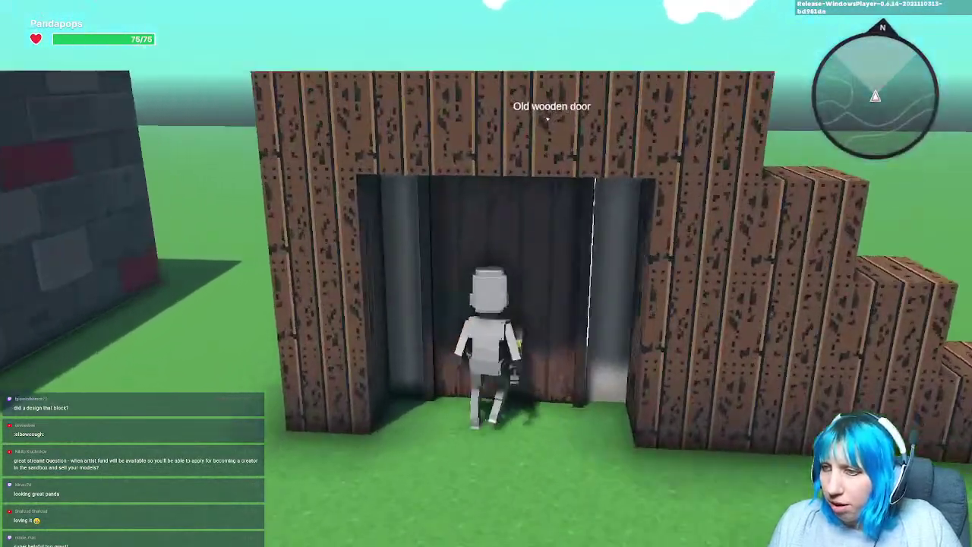
key(w)
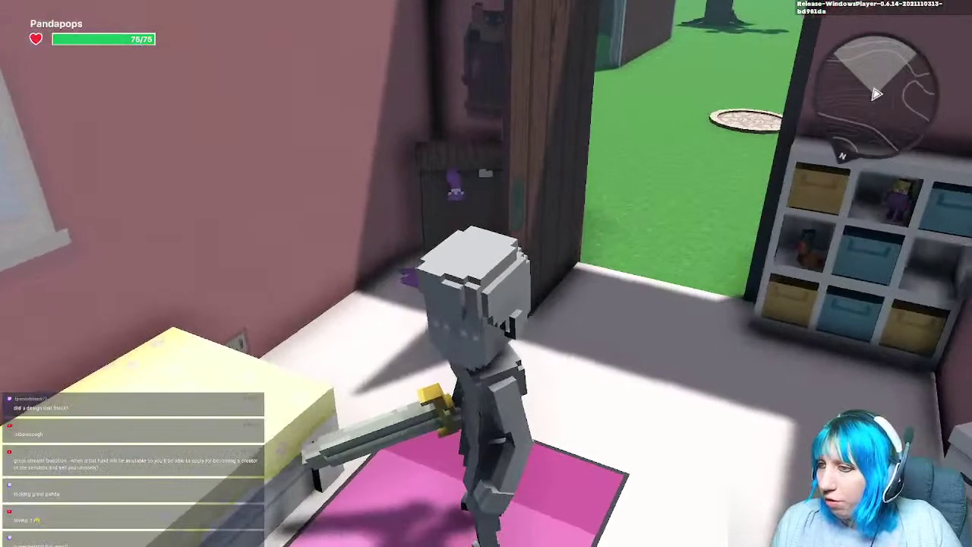
key(s)
key(w)
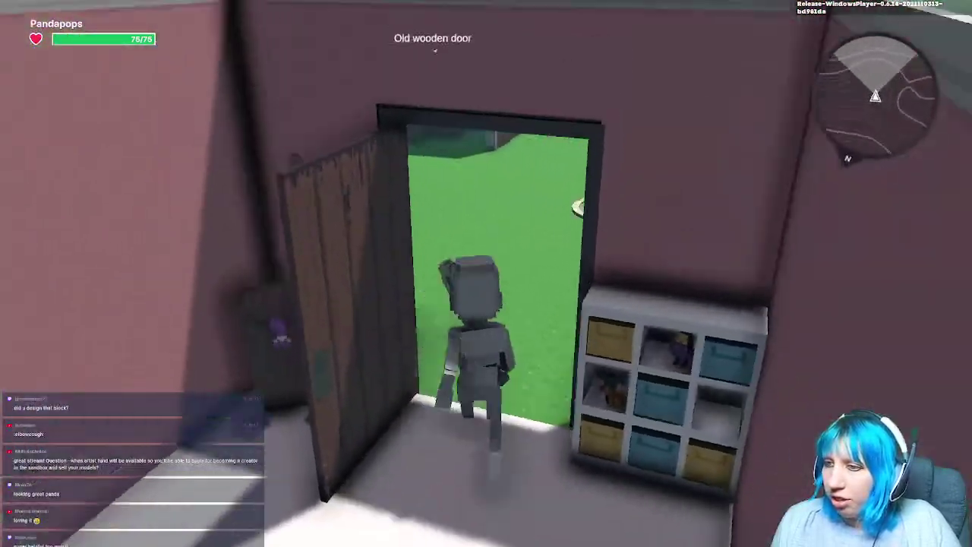
key(w)
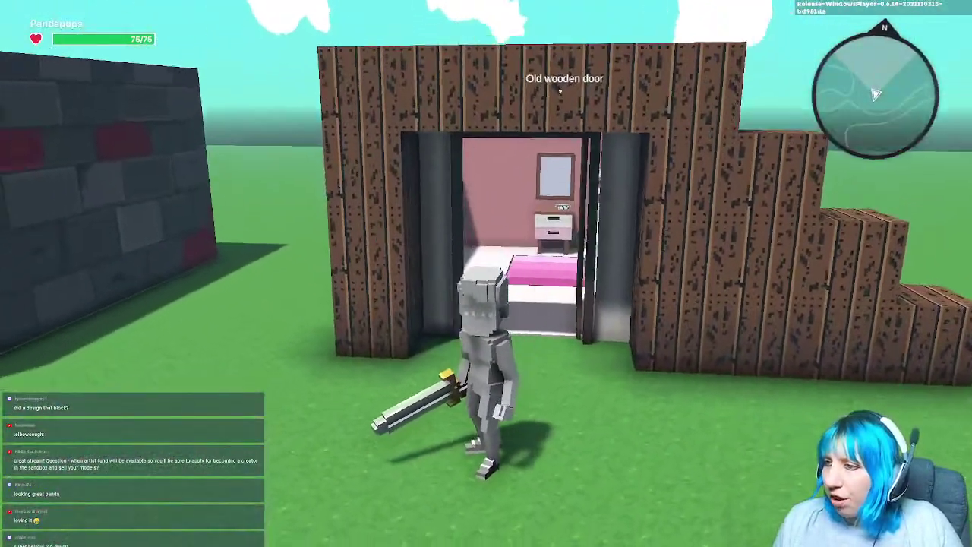
key(w)
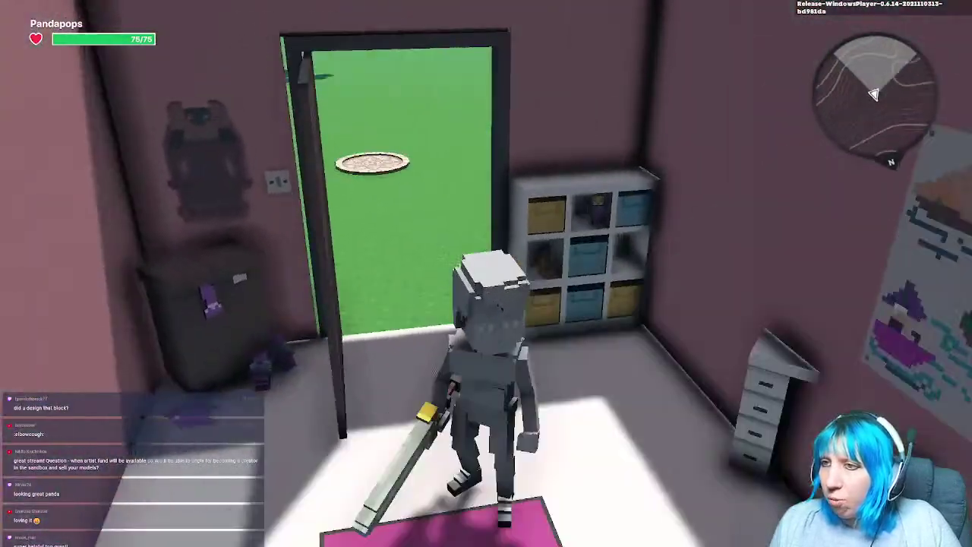
key(w)
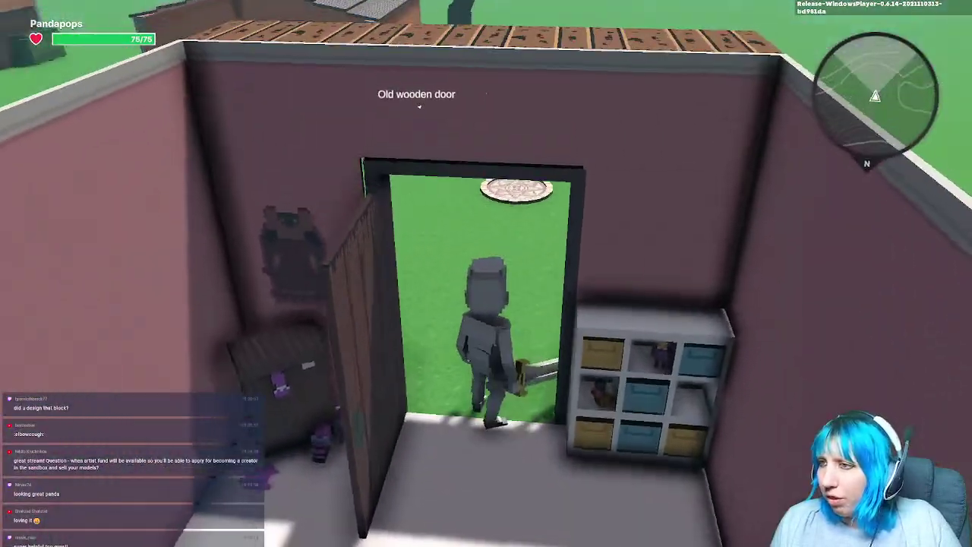
key(w)
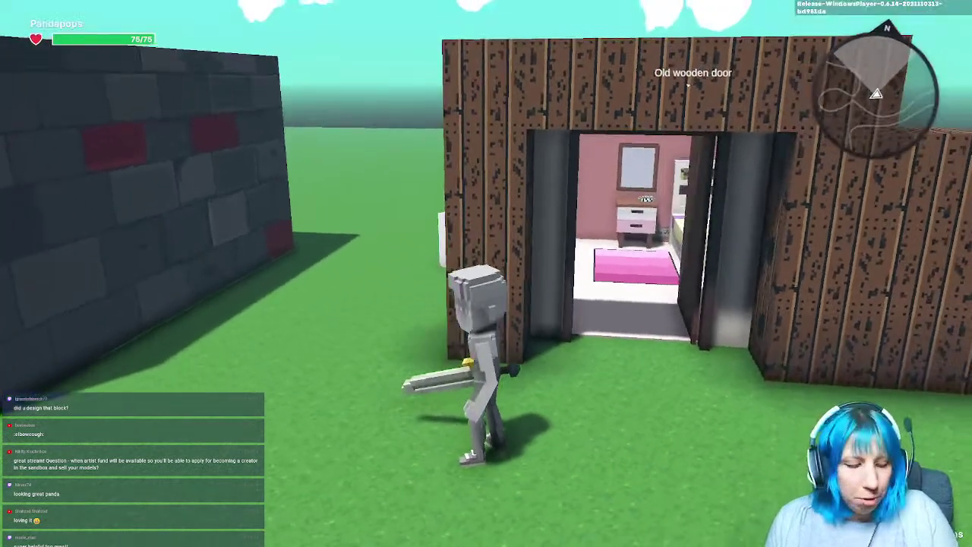
key(Escape)
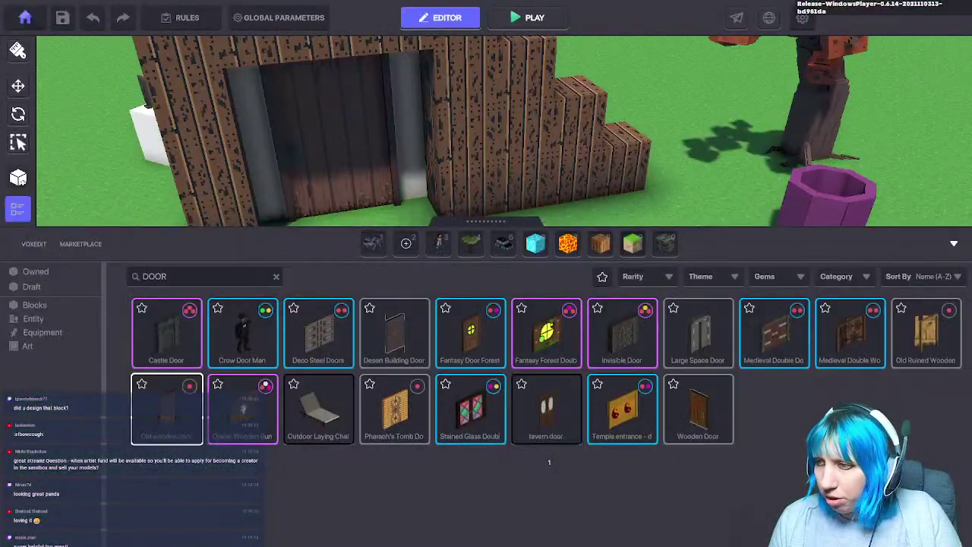
Step: Place a short row of Dark Bricks blocks on the ground in front of the crate stairs beside the Pastel Room
click(665, 243)
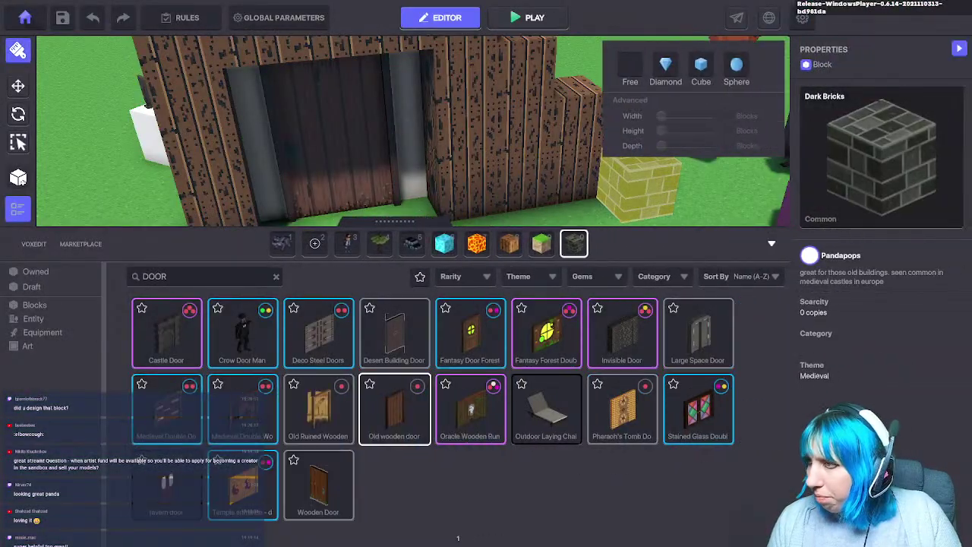
drag(639, 190, 537, 194)
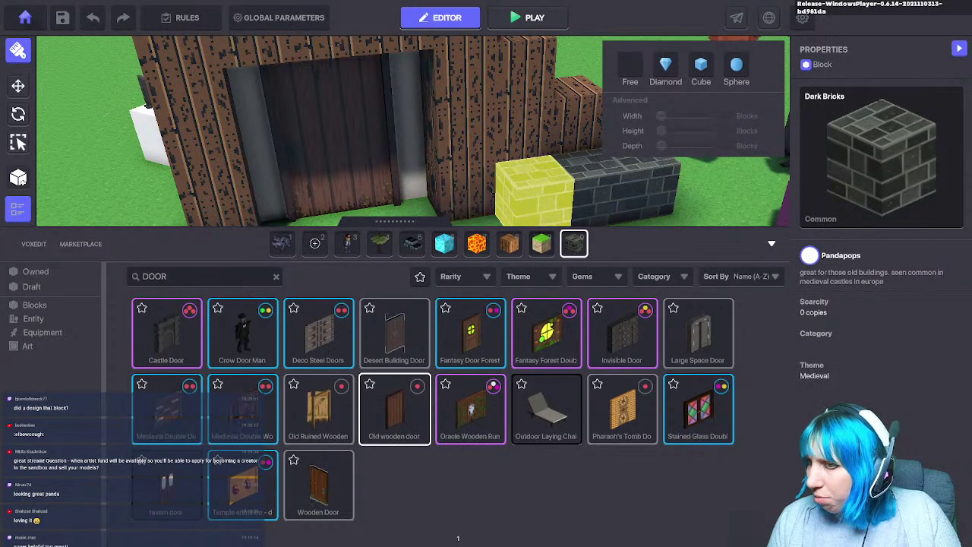
click(772, 244)
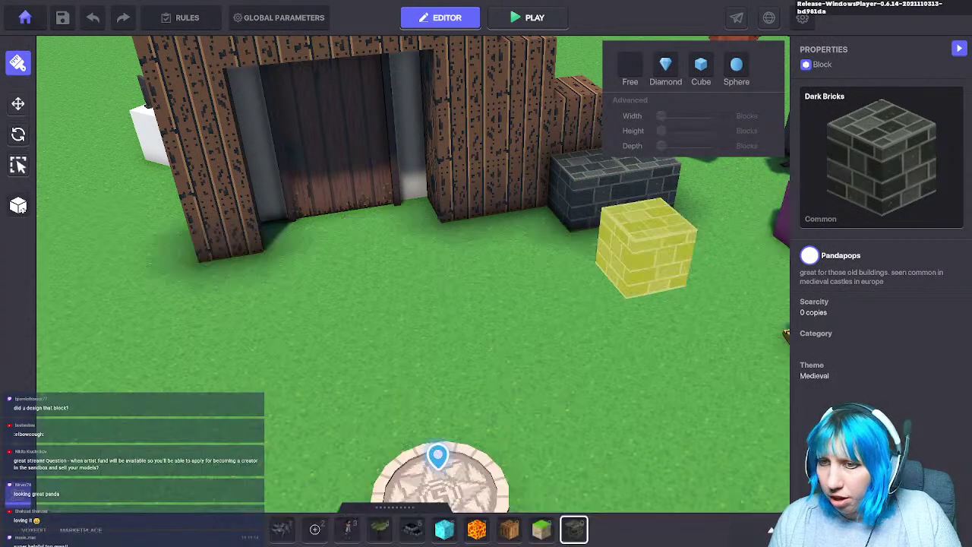
Step: Build a small Cobblestone wall on the grass beside the Pastel Room, with three blocks at the base and two on top
key(Tab)
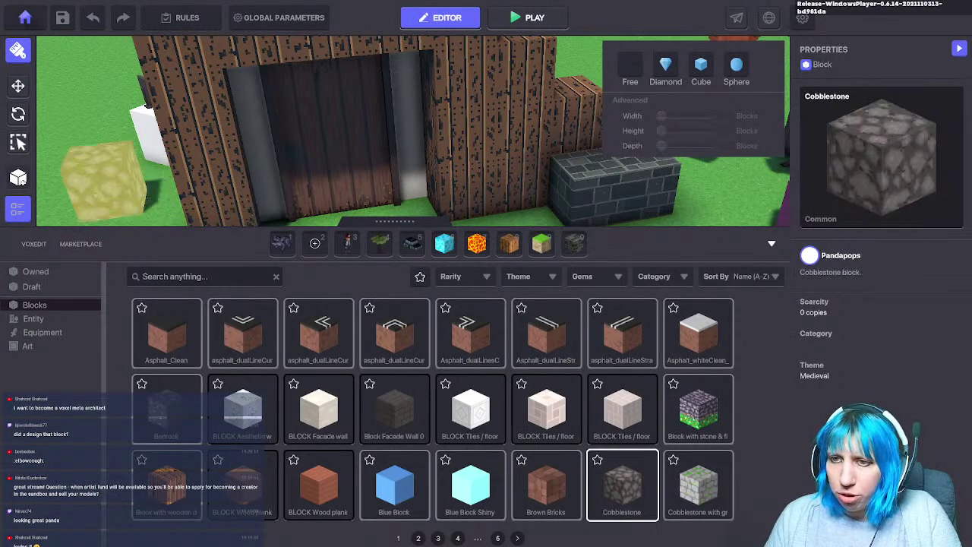
right_drag(106, 176, 270, 161)
click(272, 162)
click(343, 156)
click(417, 145)
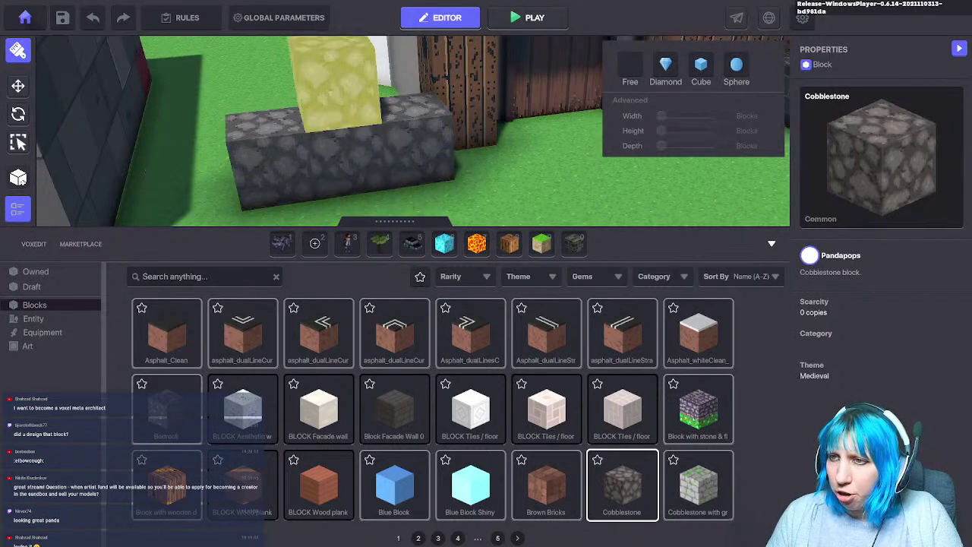
click(412, 104)
click(339, 110)
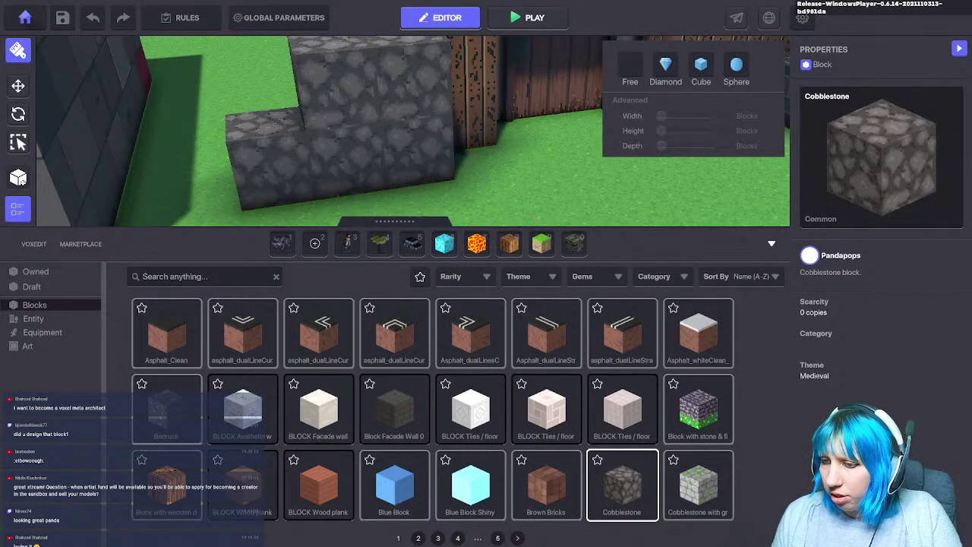
Step: Find the Dark Bricks block in the library and extend the cobblestone wall with dark brick blocks at its open end
click(419, 538)
click(167, 333)
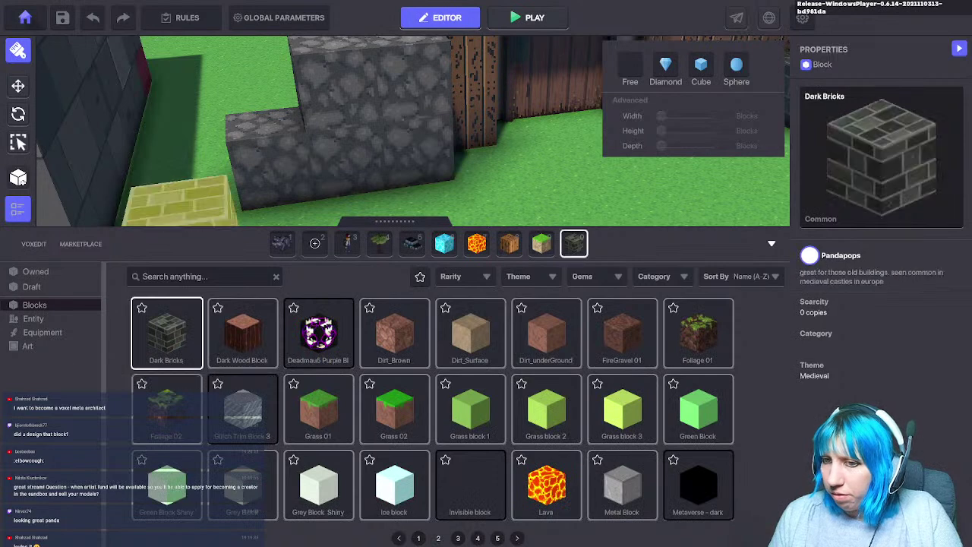
click(194, 196)
click(180, 131)
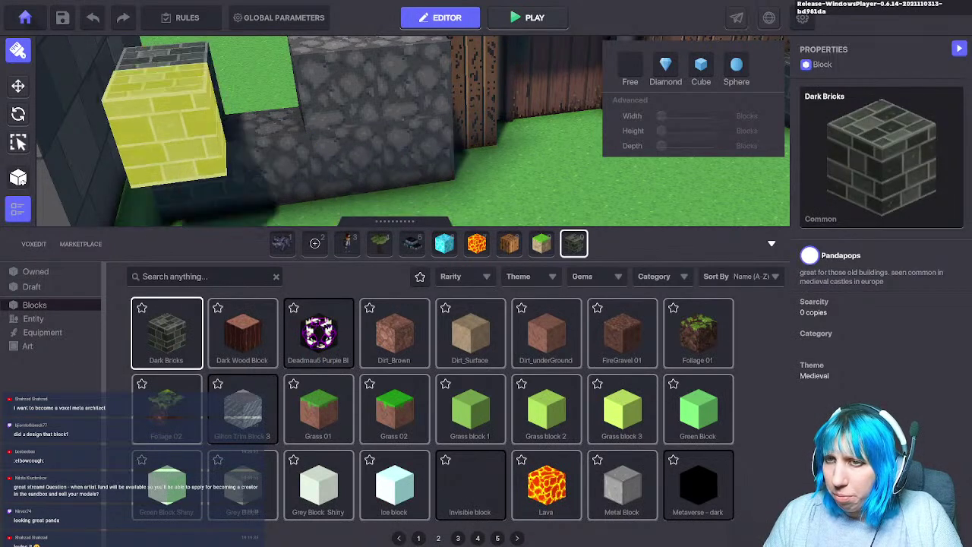
click(164, 126)
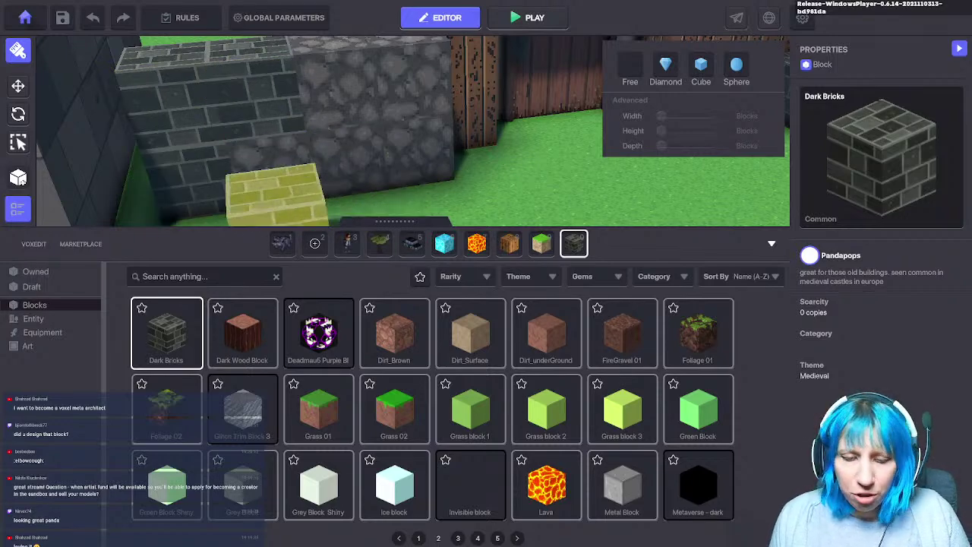
Step: Return to the main menu without saving the experience and quit the Game Maker
click(25, 18)
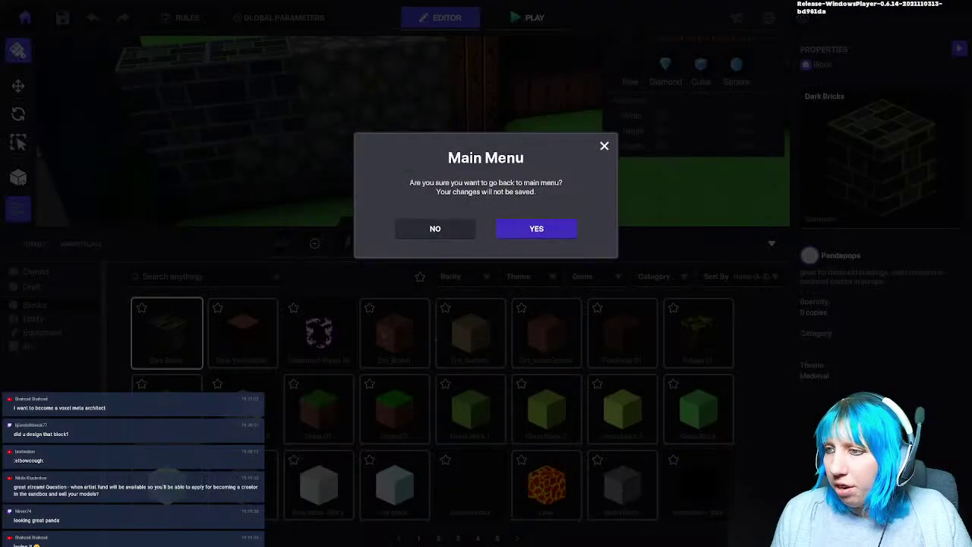
click(537, 229)
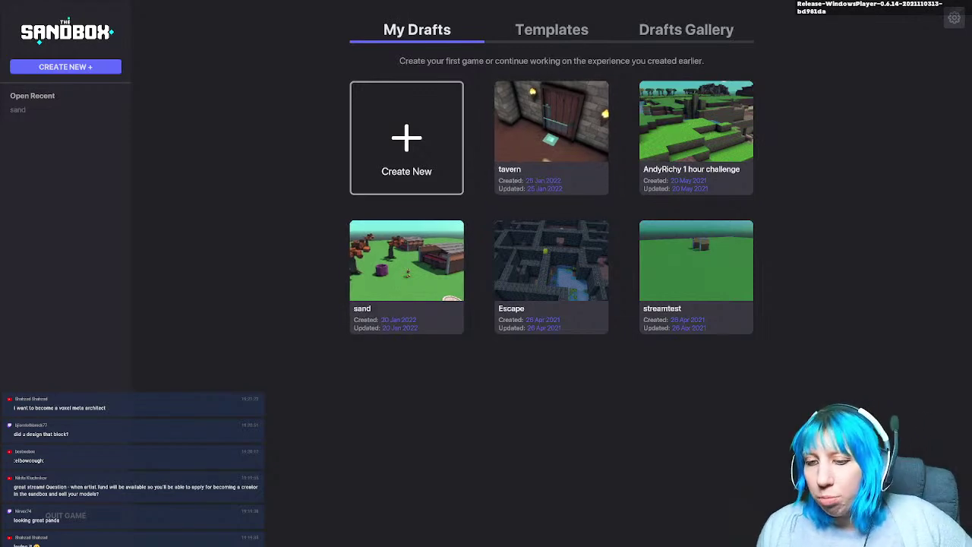
click(66, 516)
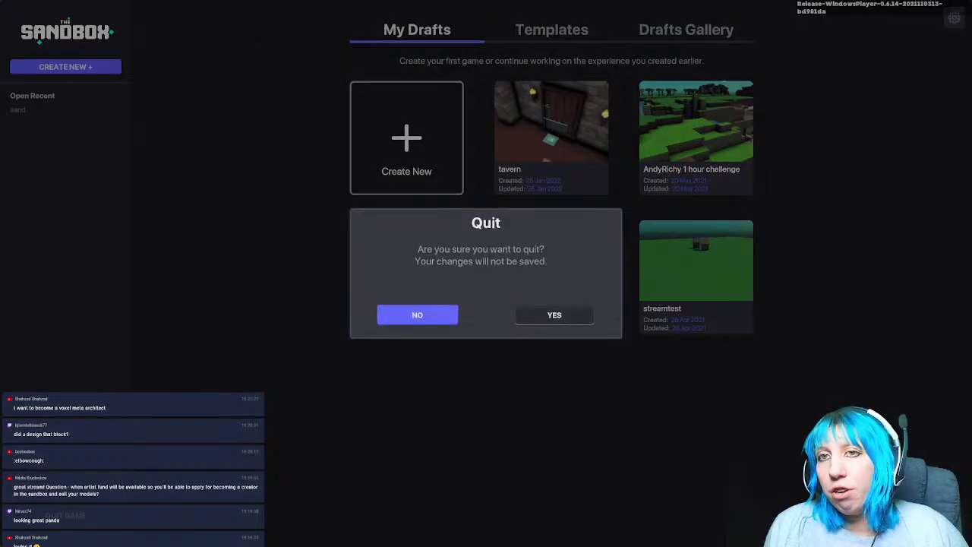
click(554, 315)
Step: Export the final.vxr room from VoxEdit to the Marketplace
right_drag(404, 288, 391, 308)
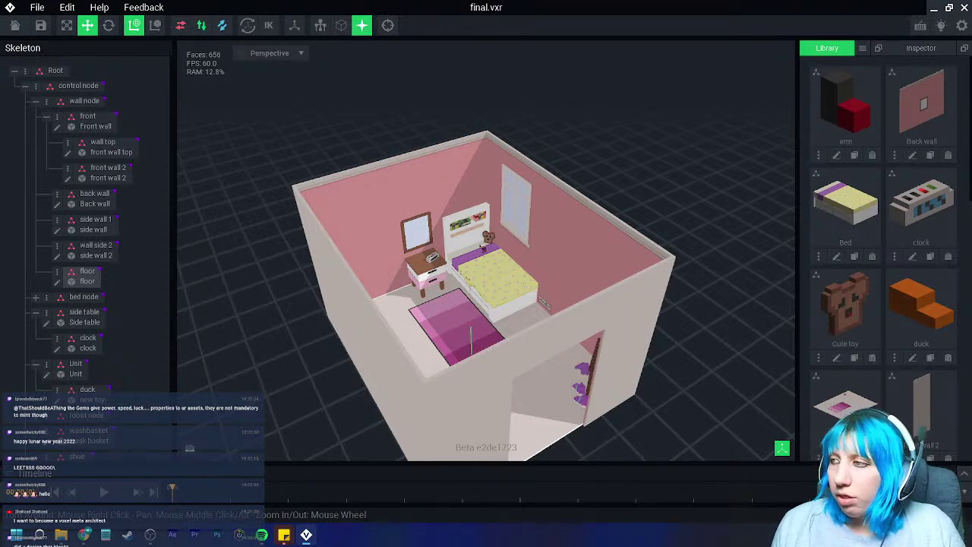
middle_drag(425, 205, 442, 196)
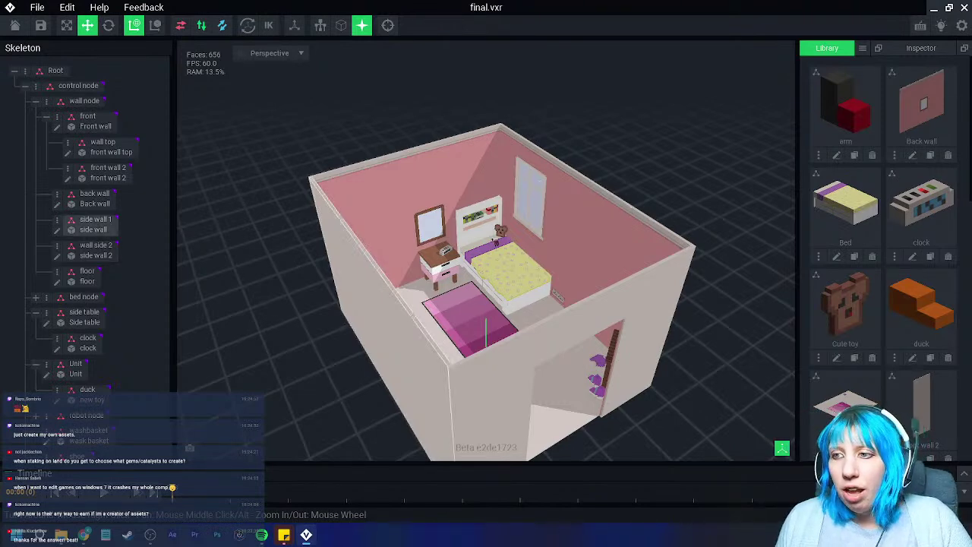
right_drag(367, 348, 383, 329)
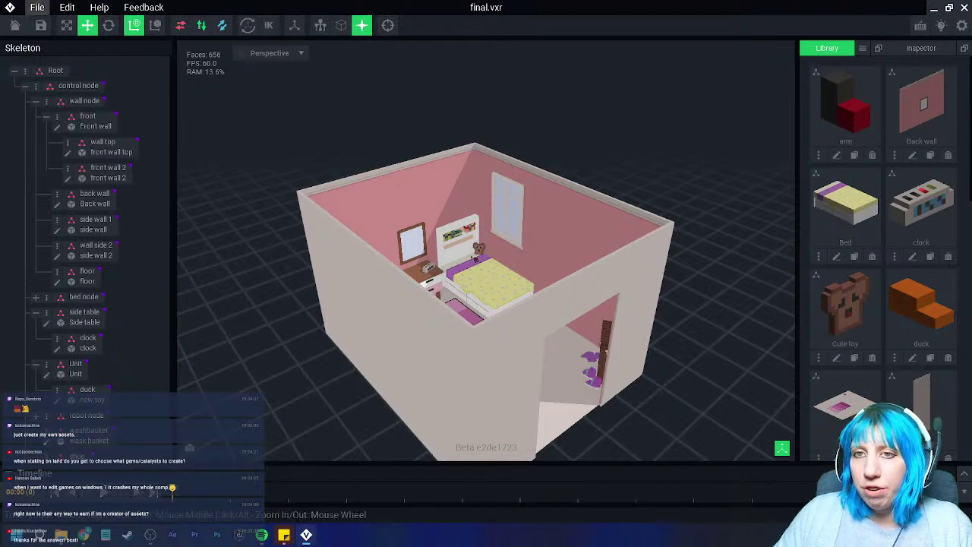
click(37, 7)
mouse_move(46, 76)
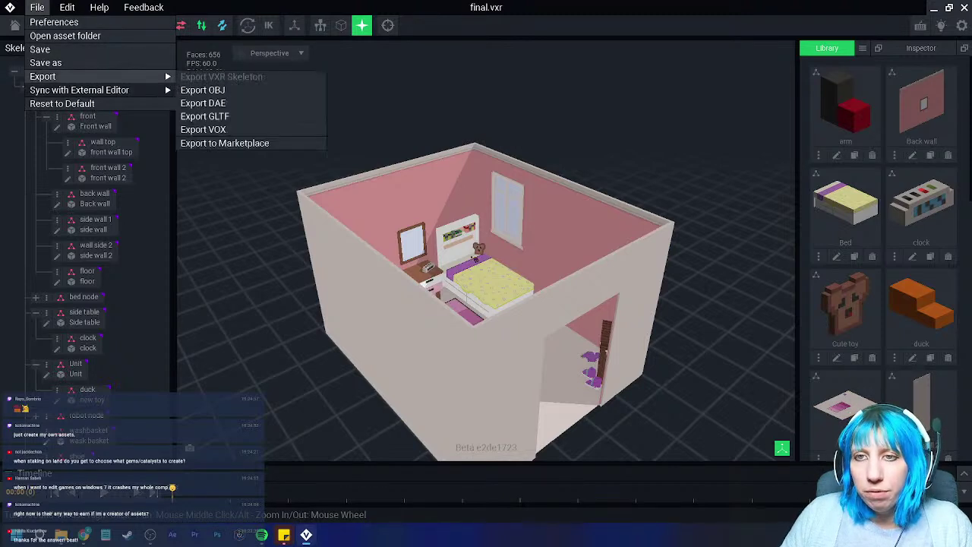
click(225, 143)
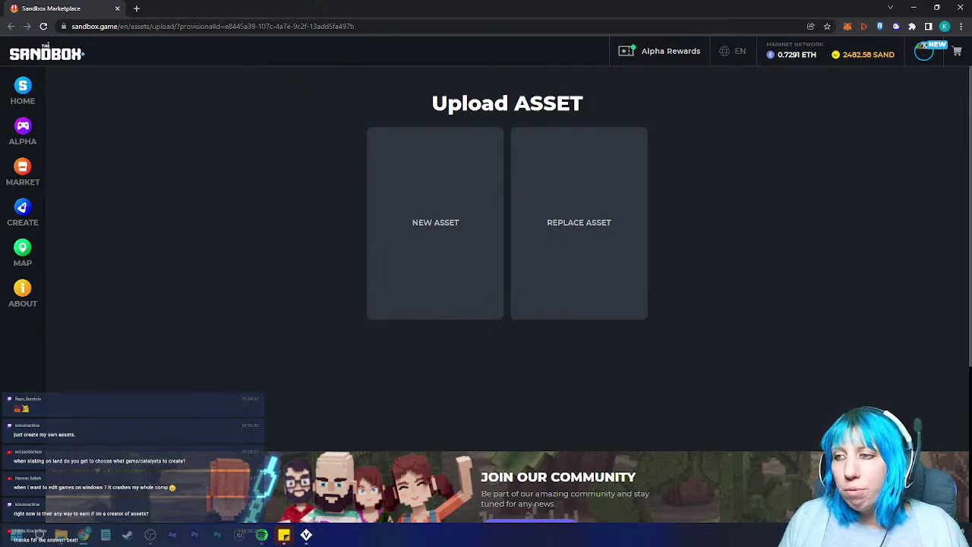
Step: Choose to replace an existing asset and search the uploaded assets for PAS
click(579, 232)
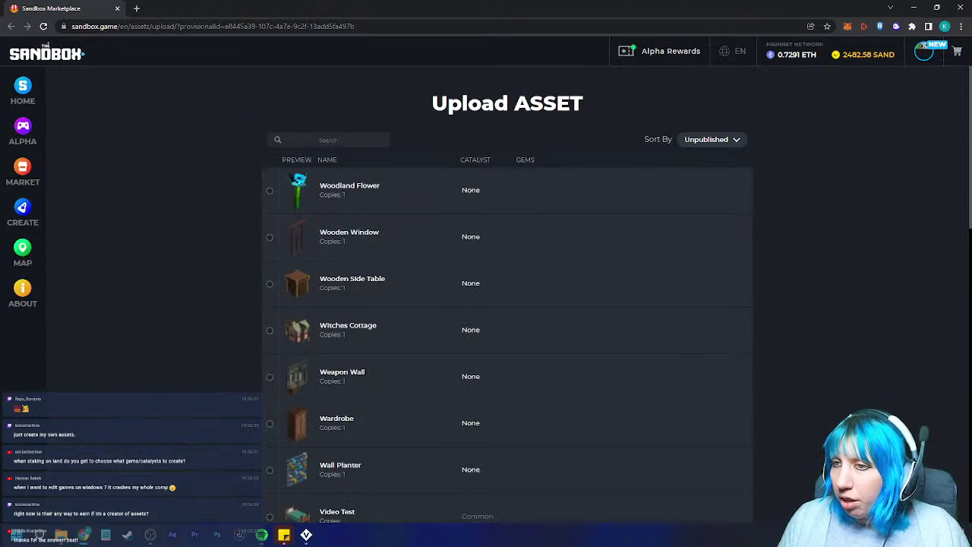
click(334, 140)
text(PAS)
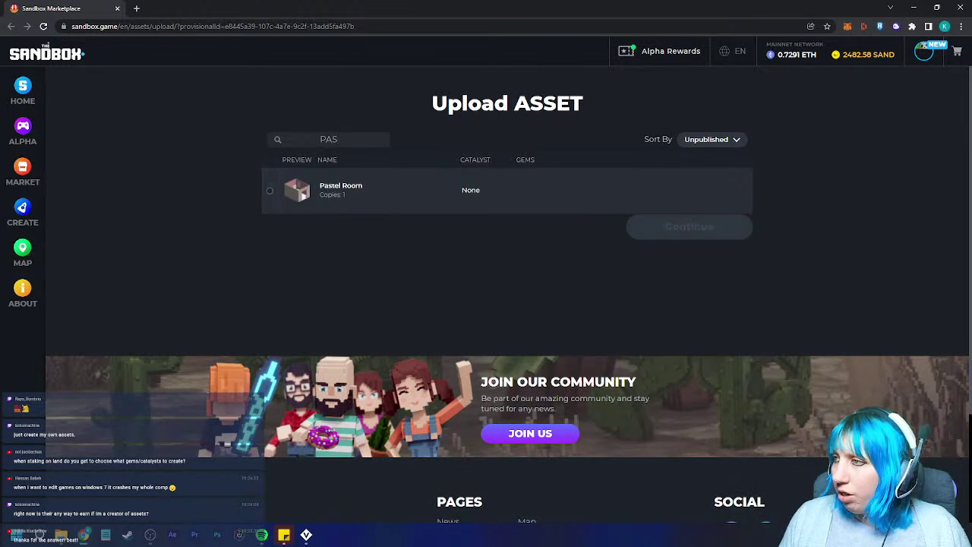
Step: Open the Pastel Room's asset page from the account inventory to review its details, and close the browser
mouse_move(924, 52)
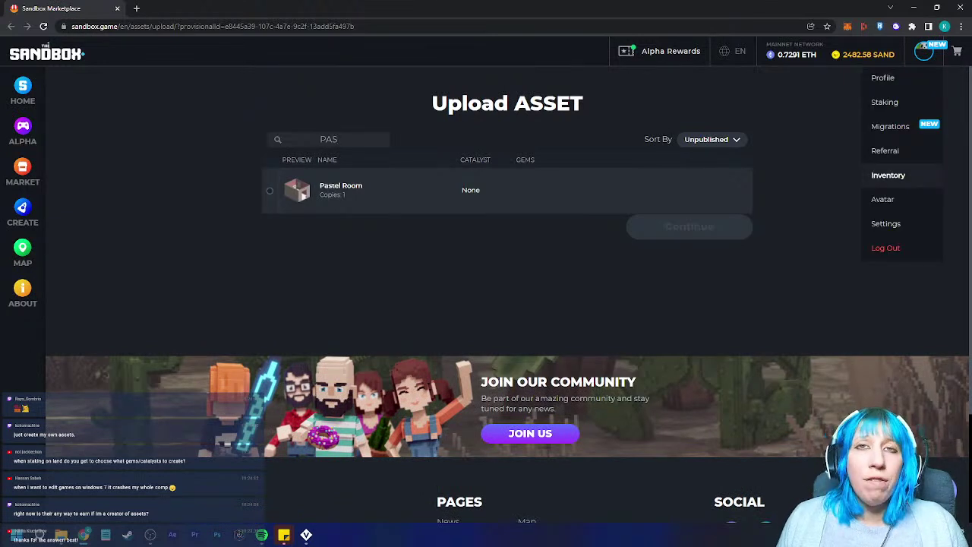
click(888, 175)
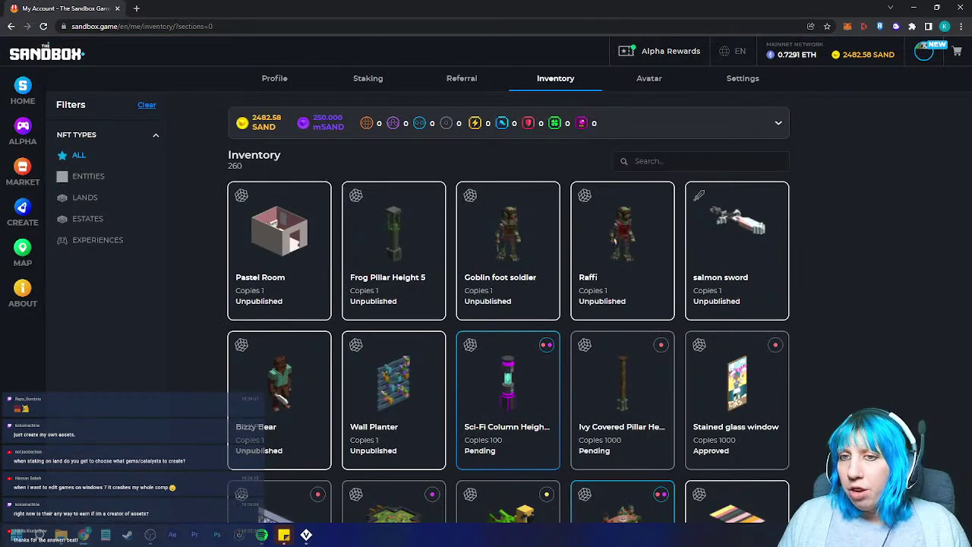
click(923, 51)
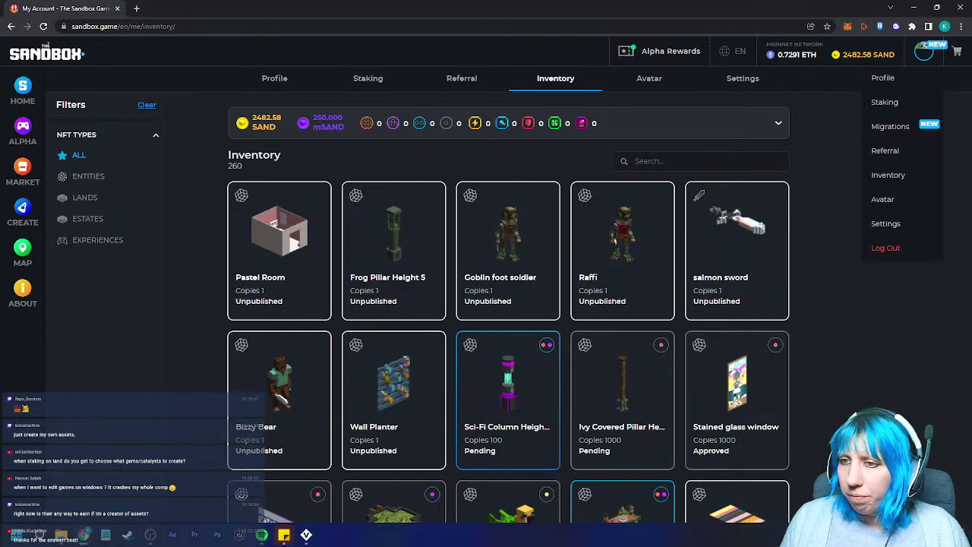
click(278, 235)
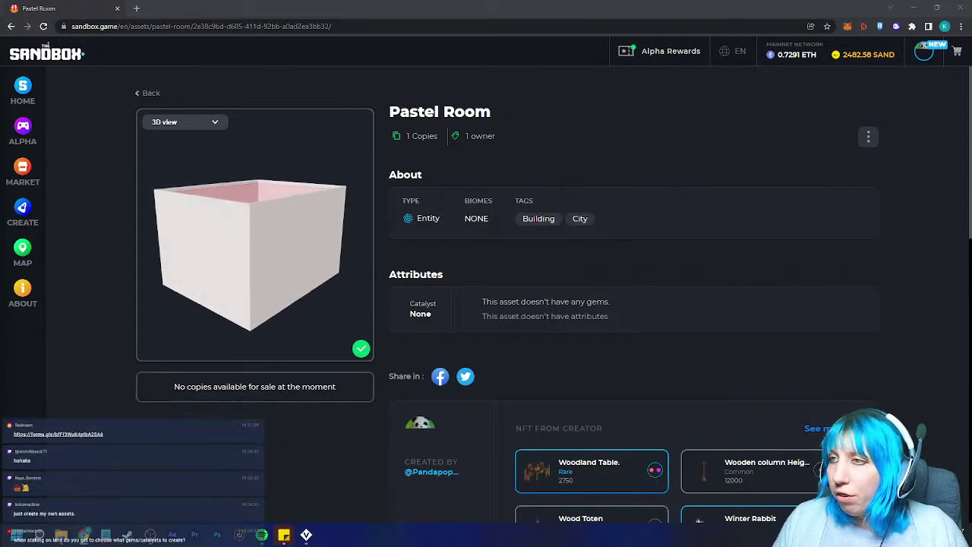
click(961, 7)
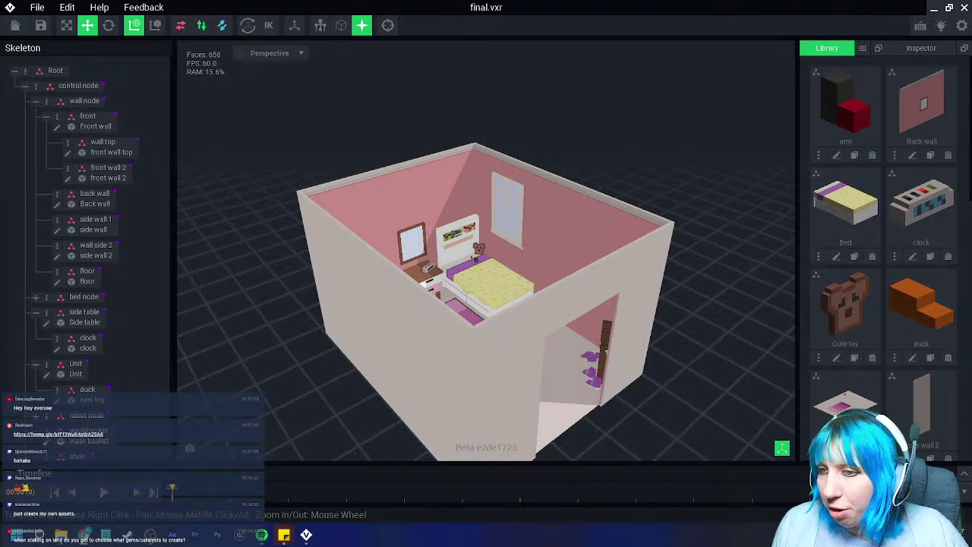
Step: Look over the room's interior in VoxEdit, leave the project and display the available asset templates
right_drag(456, 266, 365, 283)
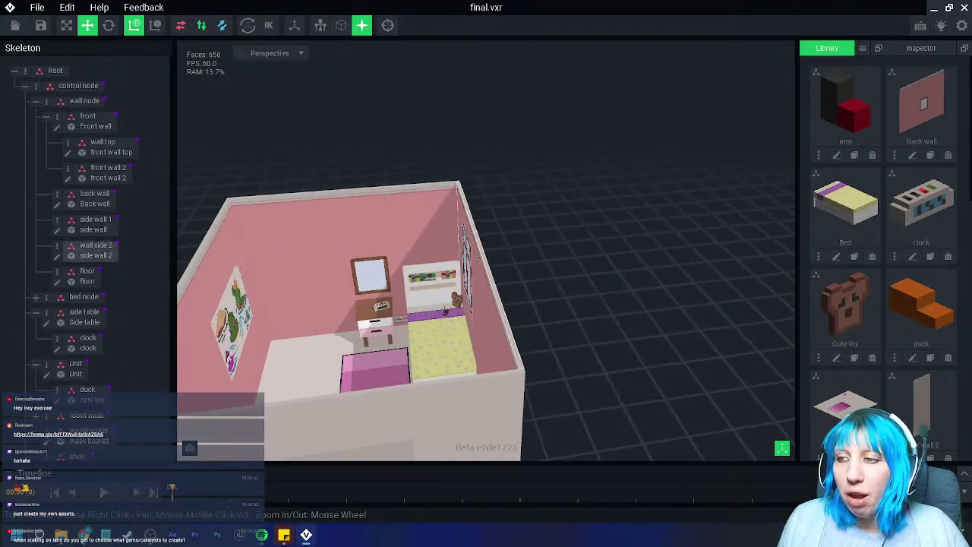
middle_drag(247, 300, 334, 270)
click(108, 172)
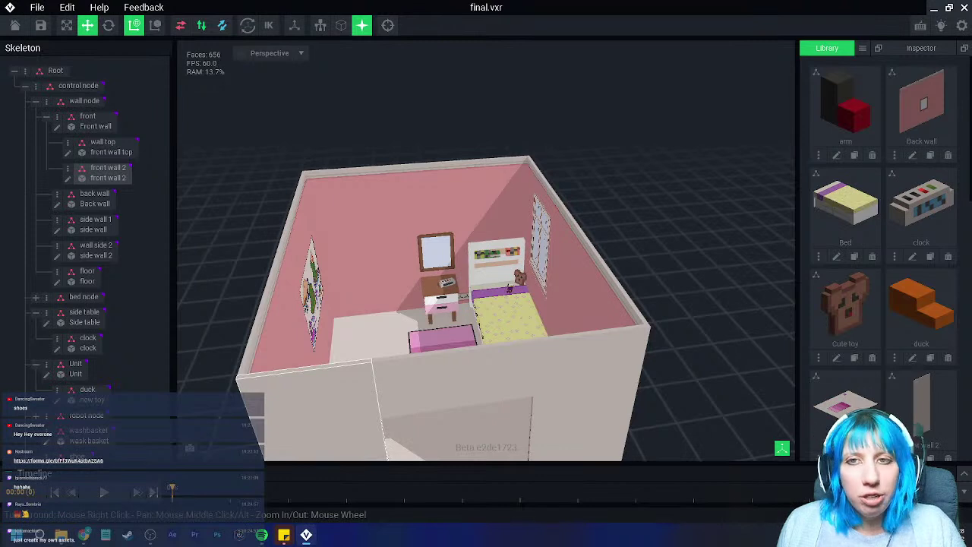
click(15, 25)
click(377, 193)
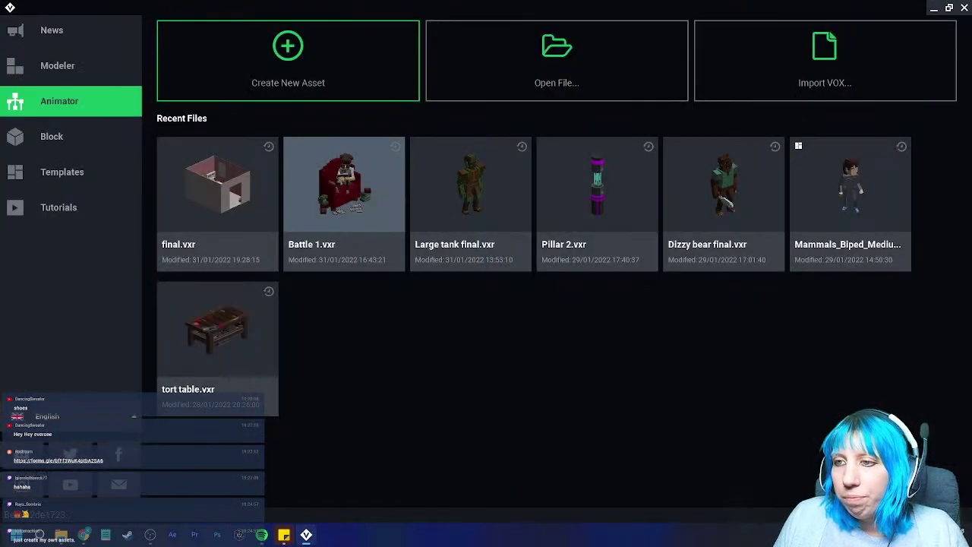
click(71, 172)
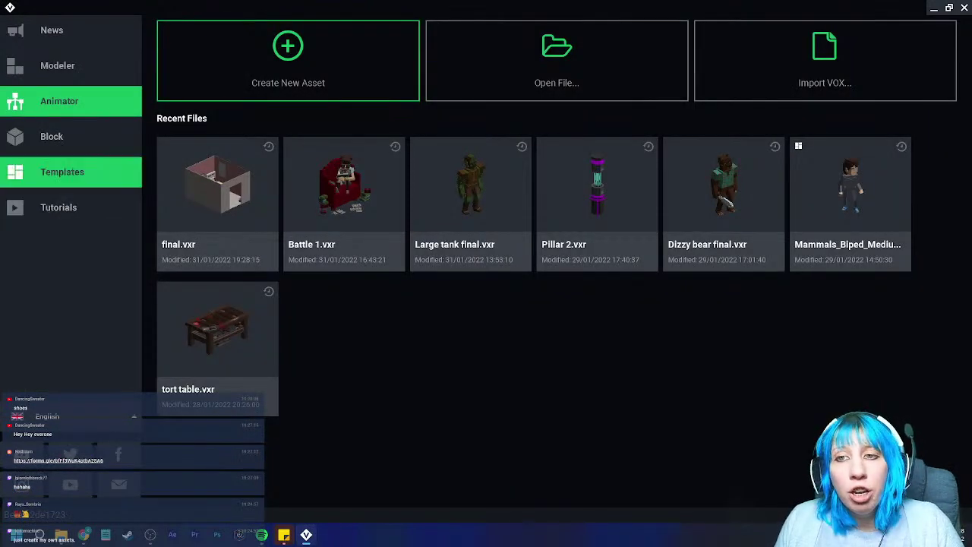
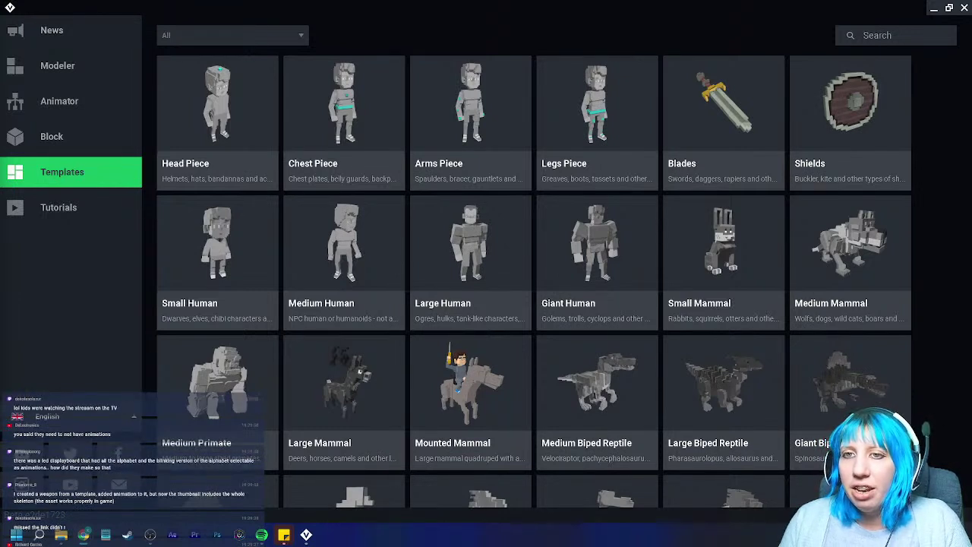
Step: Reopen final.vxr in the Animator, expand its animation timeline and inspect the room from different angles
click(59, 101)
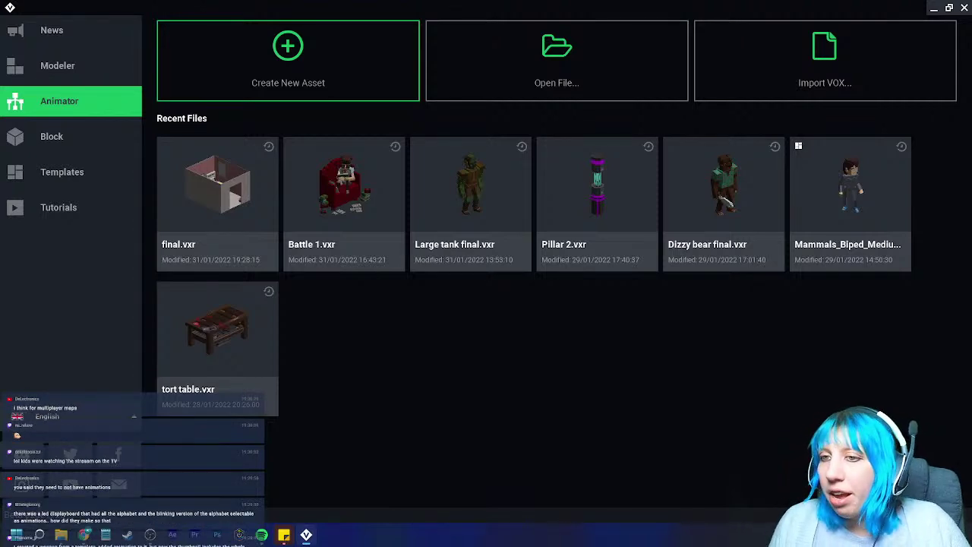
click(218, 199)
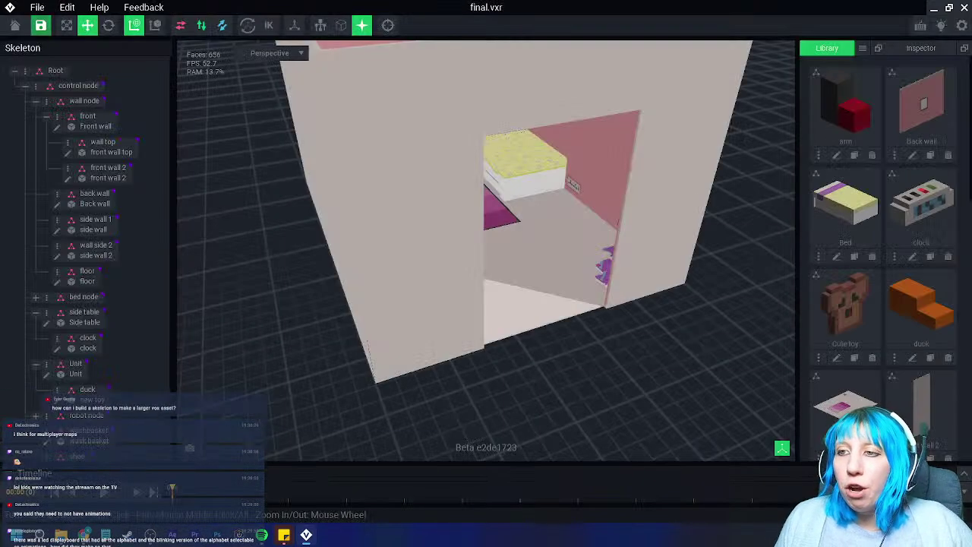
right_drag(477, 231, 402, 247)
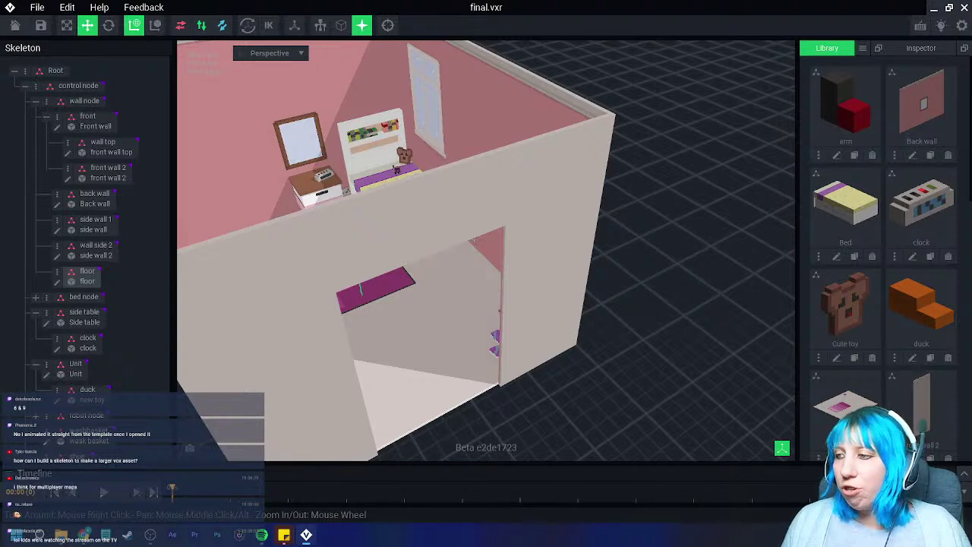
click(965, 473)
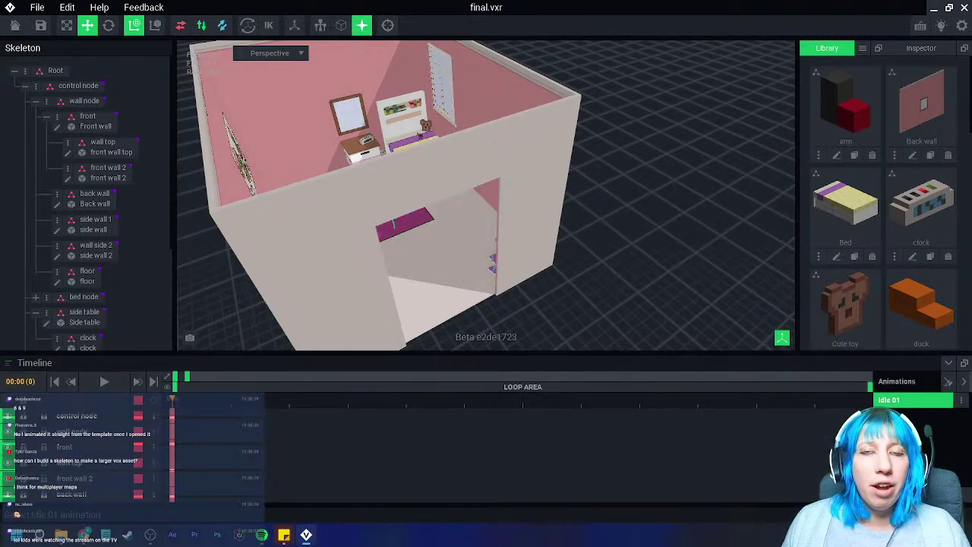
right_drag(487, 182, 550, 232)
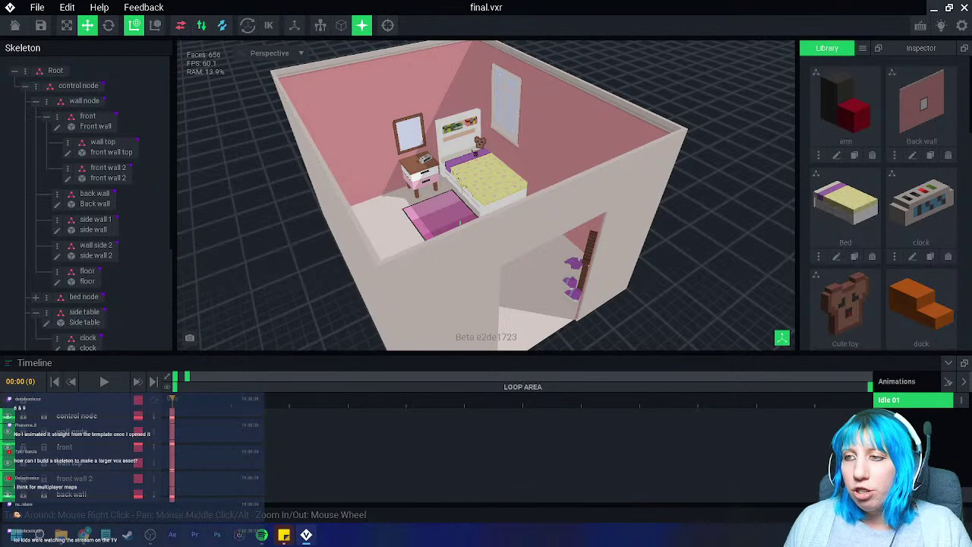
right_drag(491, 181, 406, 228)
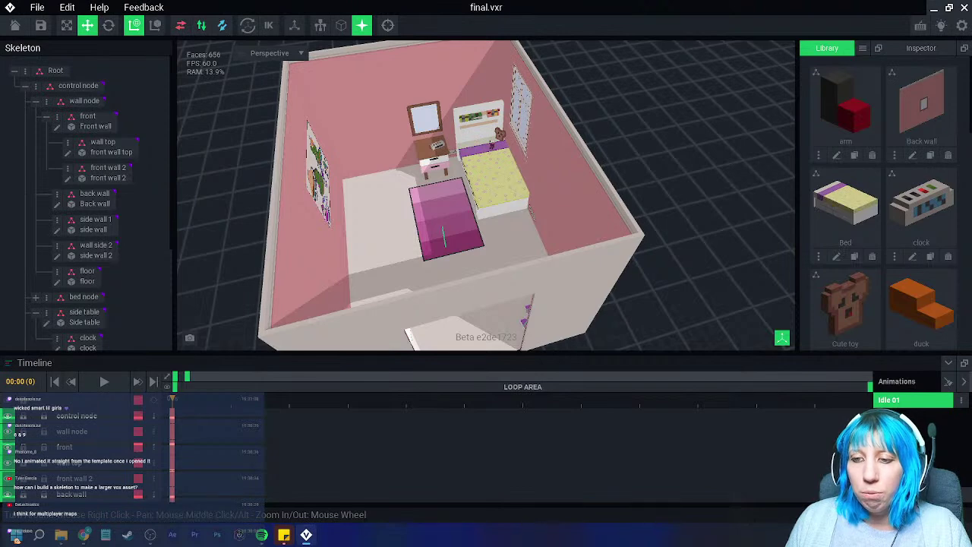
scroll(76, 455, down, 7)
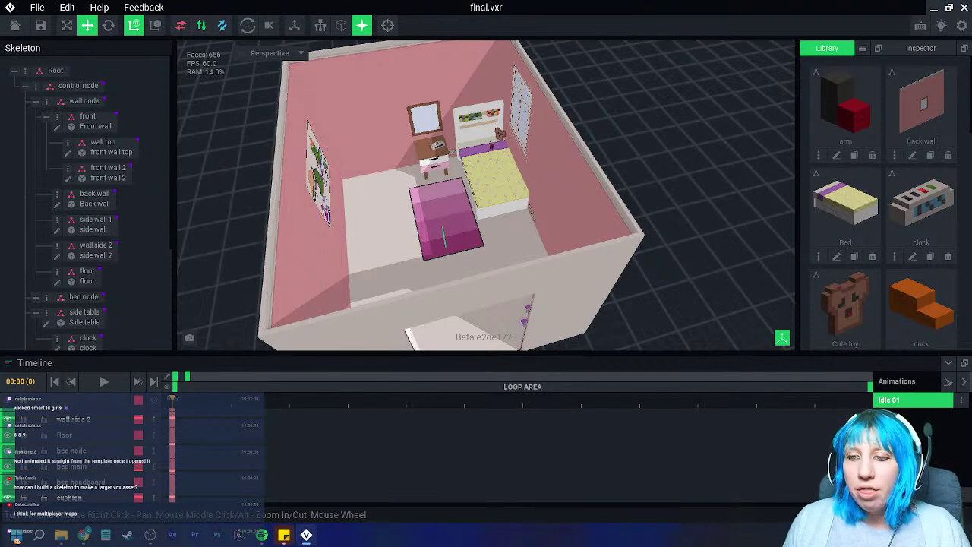
scroll(76, 456, up, 5)
scroll(76, 448, up, 1)
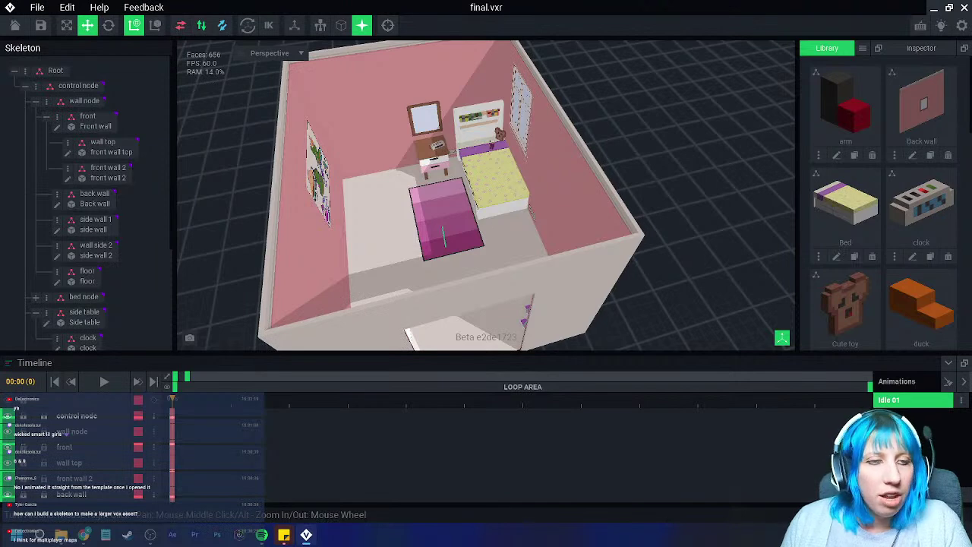
Step: Raise the panda doll on the bed slightly at frame 3 and play the animation from frame 0
drag(173, 399, 348, 399)
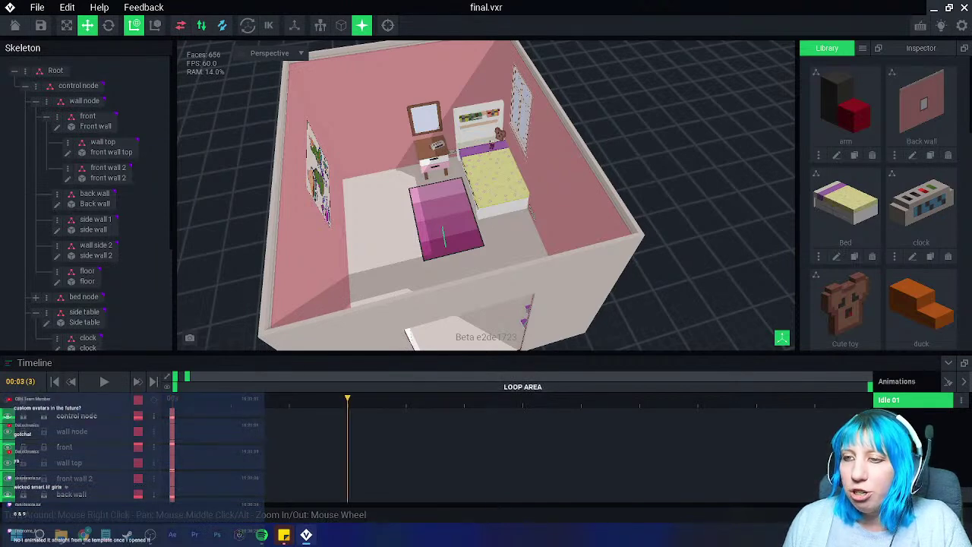
scroll(486, 236, up, 3)
right_drag(342, 247, 423, 283)
scroll(423, 282, up, 3)
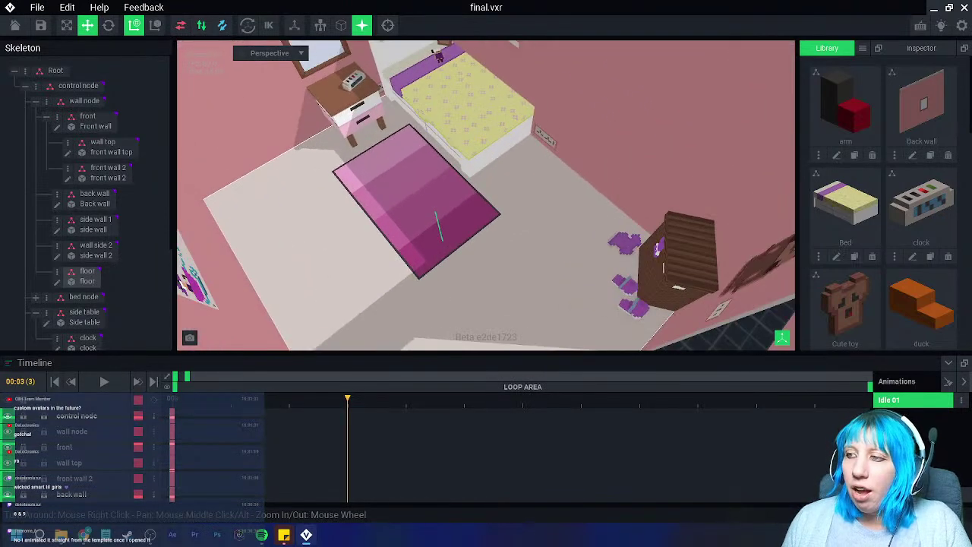
scroll(486, 196, up, 3)
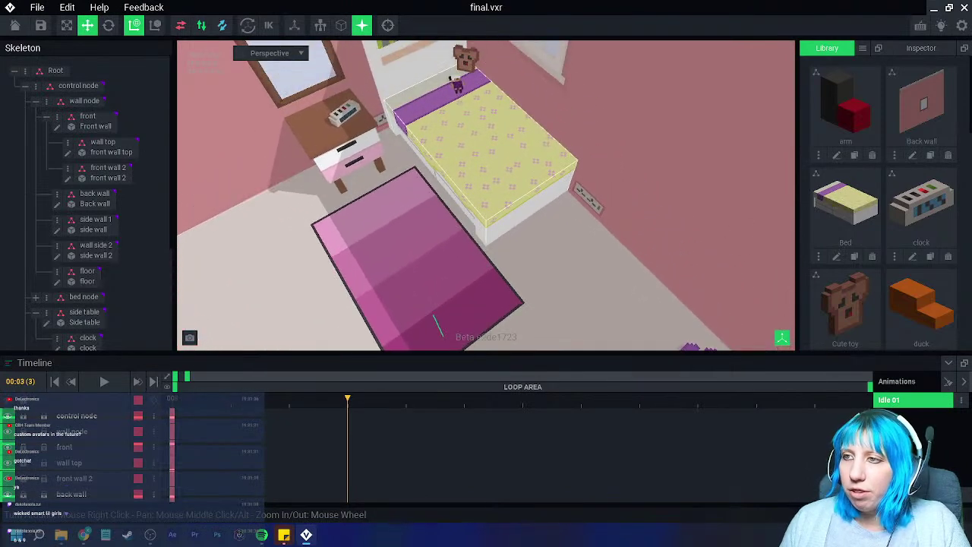
click(458, 86)
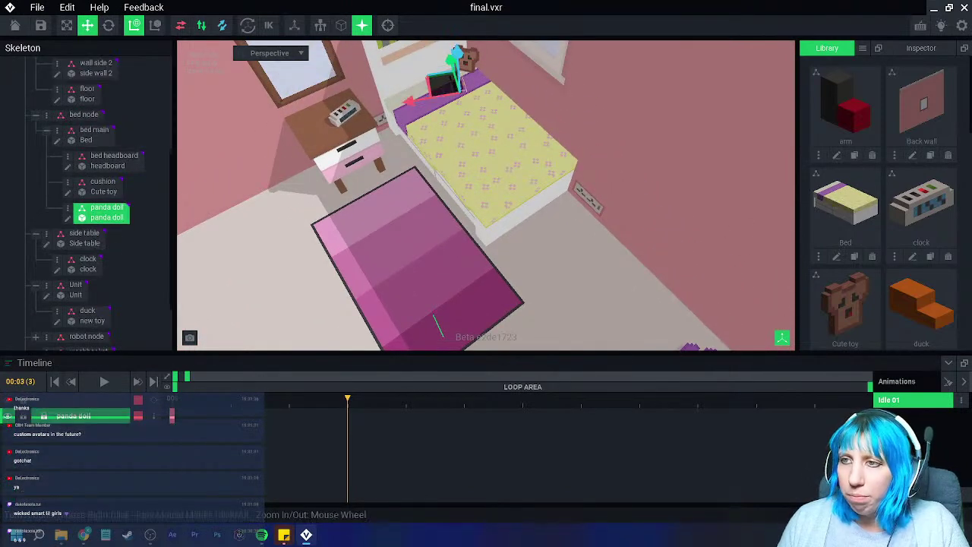
drag(455, 61, 455, 49)
click(172, 399)
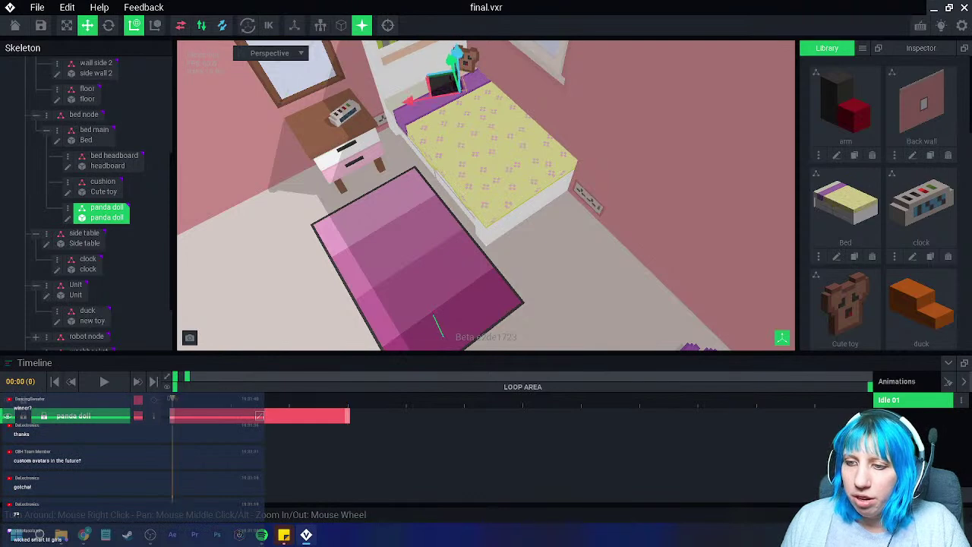
click(104, 382)
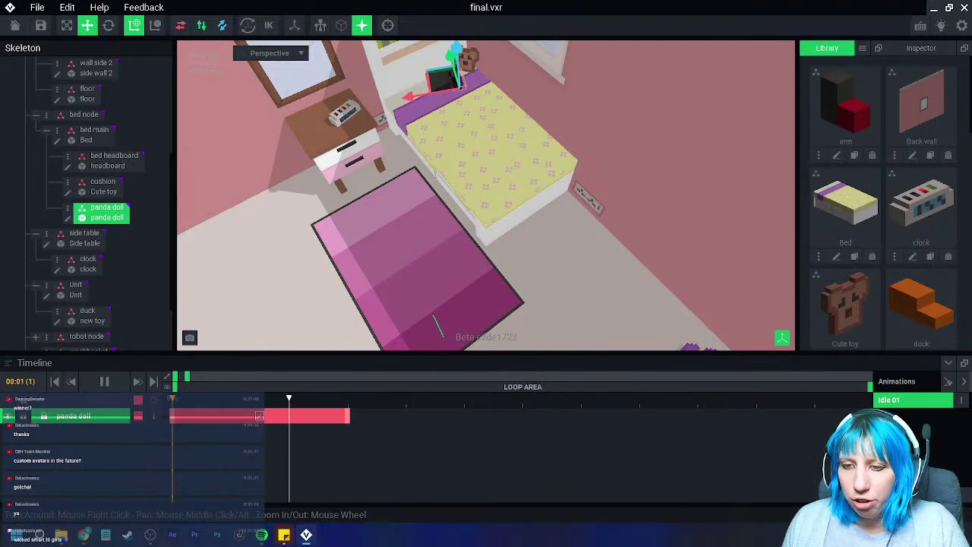
Step: Lengthen the panda doll's movement by shifting its end keyframe later within a wider timeline zoom range, and play the animation
drag(259, 417, 463, 416)
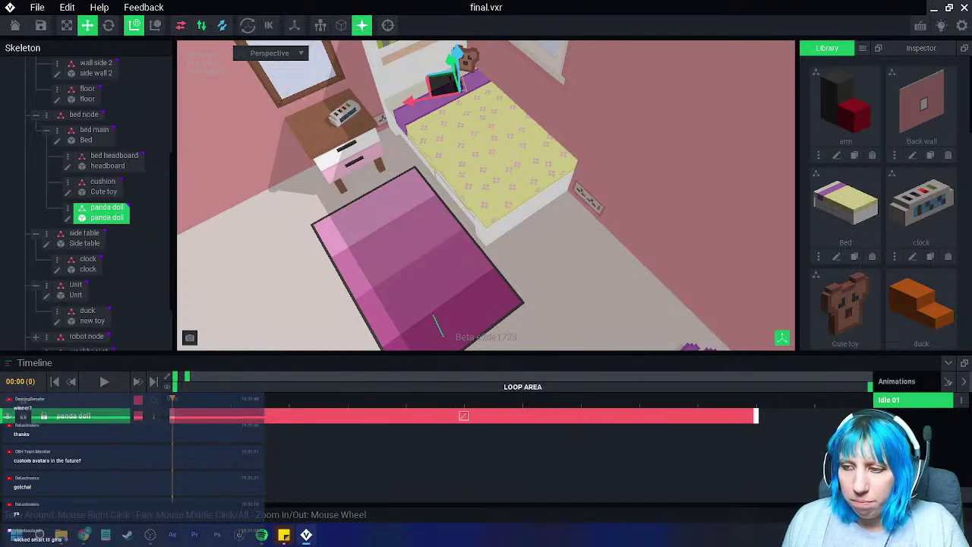
drag(187, 376, 362, 376)
drag(225, 416, 427, 416)
click(104, 382)
click(112, 94)
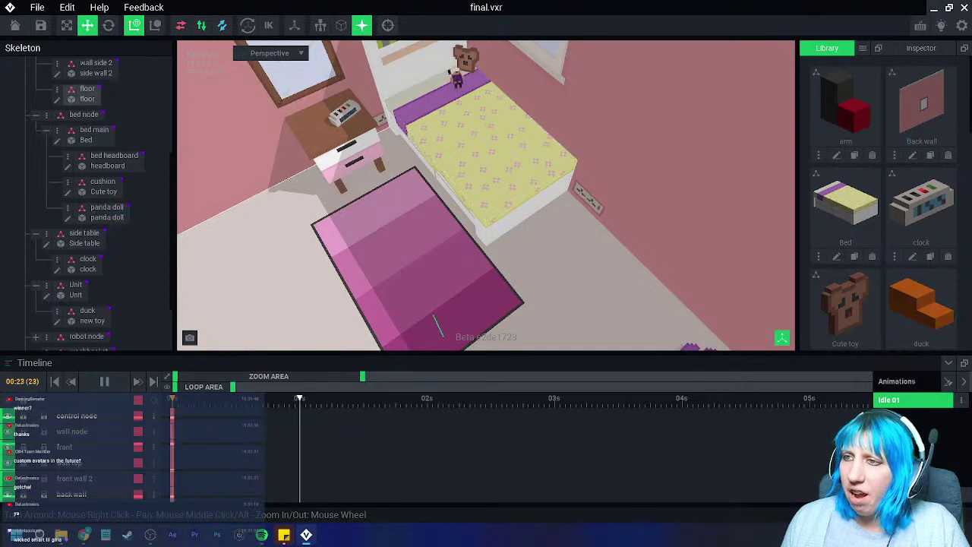
Step: Stop the playback and delete the panda doll's movement keyframe
middle_drag(471, 129, 473, 161)
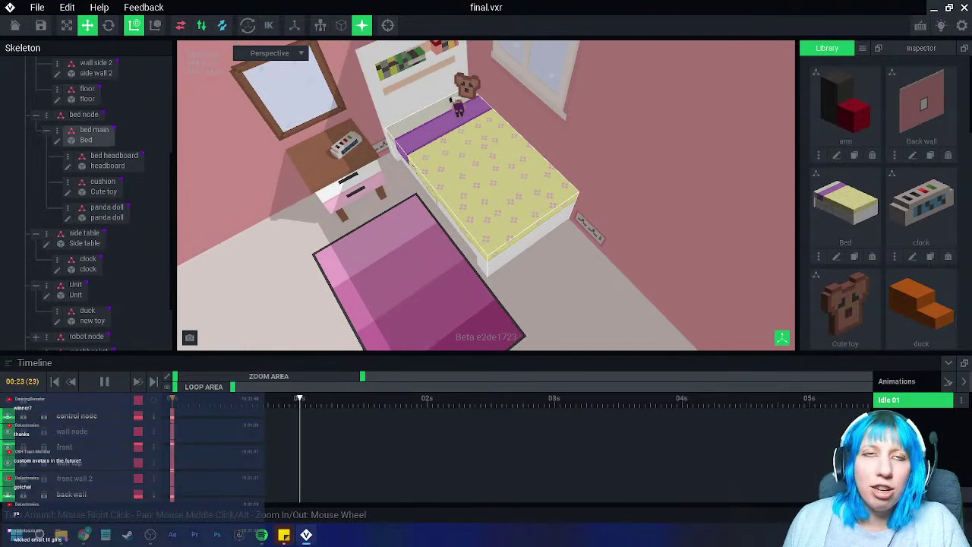
scroll(438, 202, down, 5)
right_drag(425, 278, 465, 206)
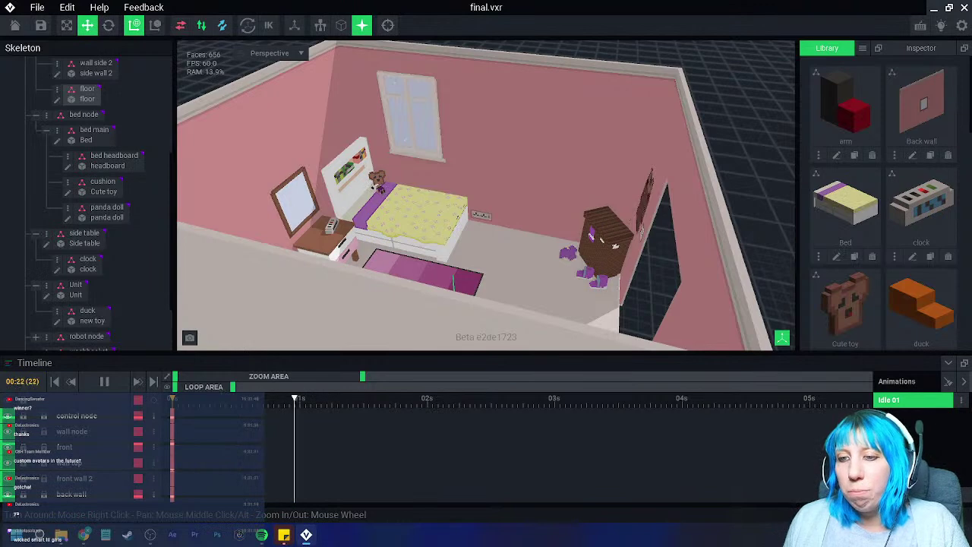
click(104, 381)
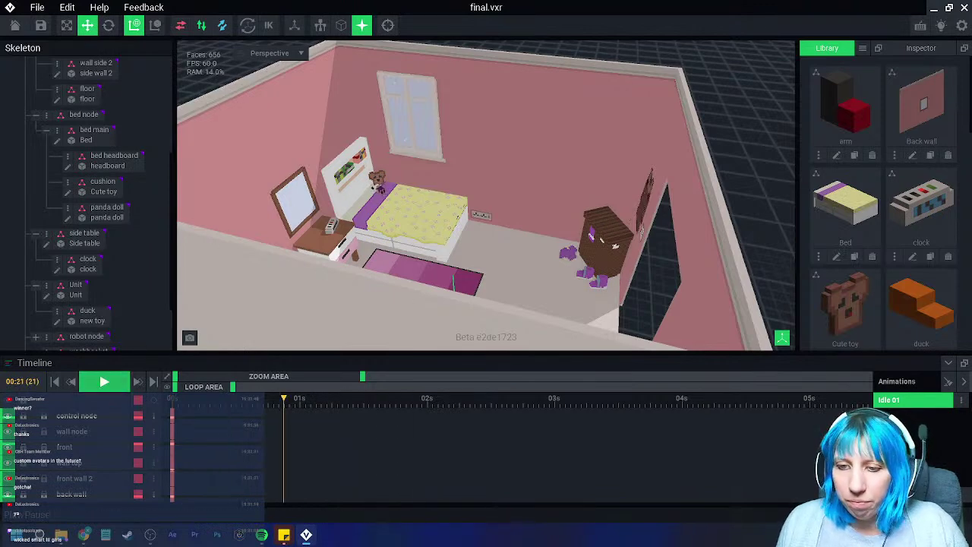
click(381, 188)
key(Delete)
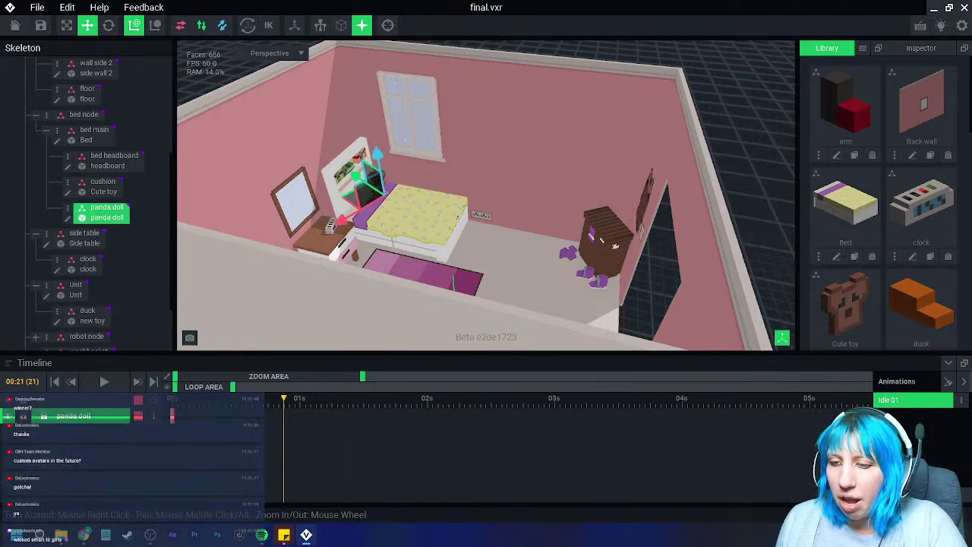
Step: Close the room file without saving changes and start a new asset from the Equip_Blades_V2 template
click(15, 26)
click(486, 195)
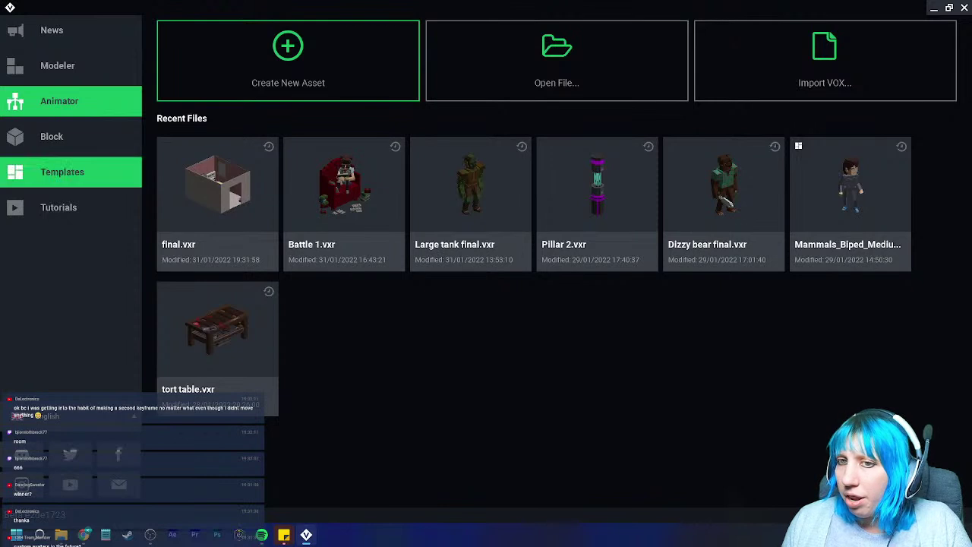
click(63, 172)
click(724, 104)
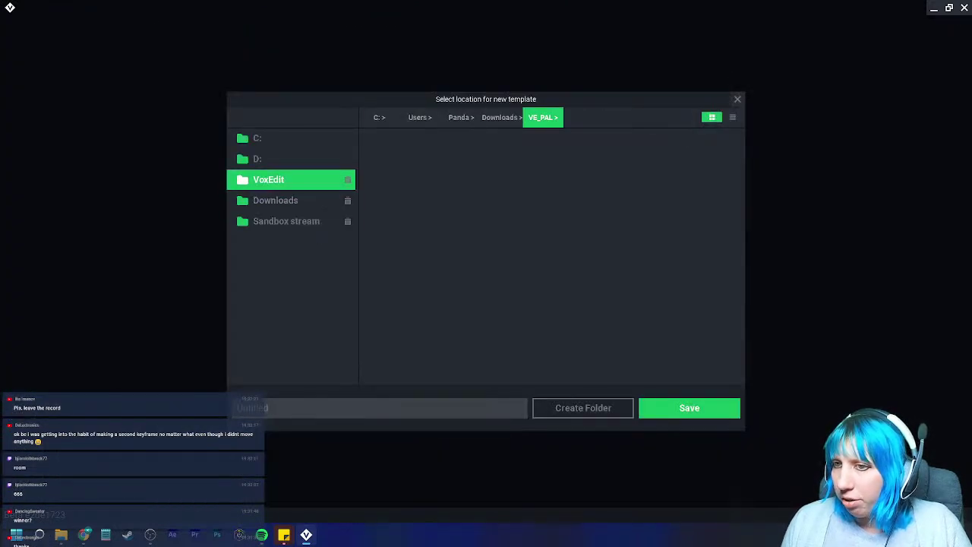
Step: Save the new template asset as sWORD in the Monday stream folder inside the VoxEdit folder
click(273, 179)
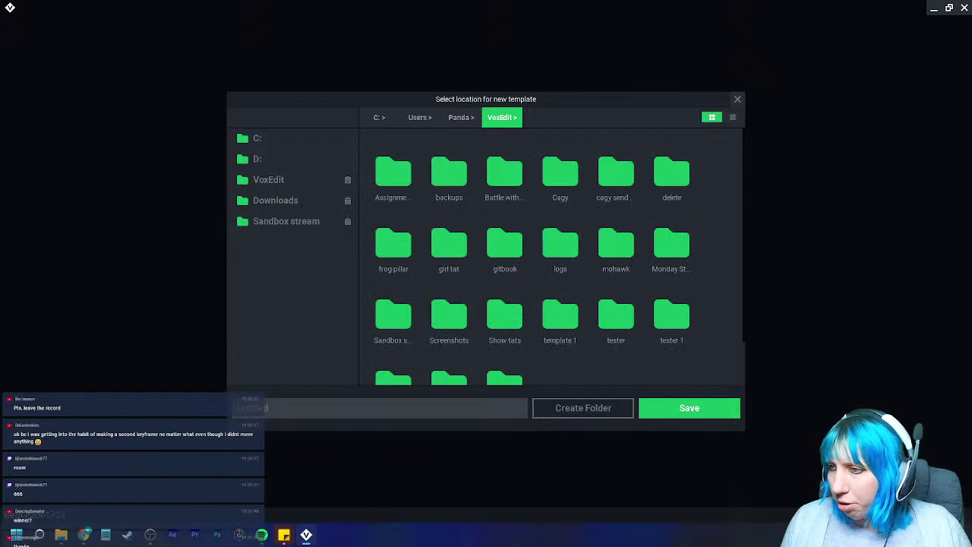
scroll(560, 312, down, 1)
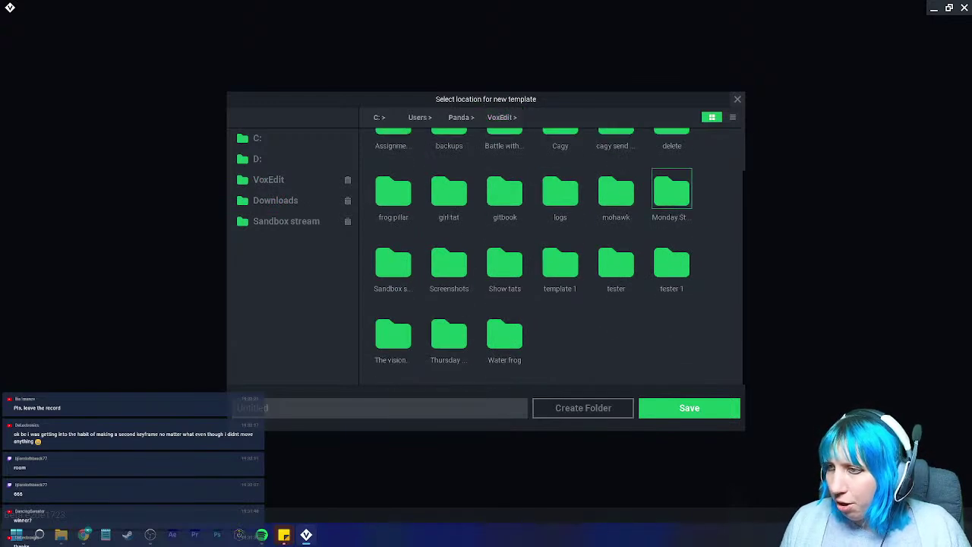
double_click(672, 192)
text(sWORD)
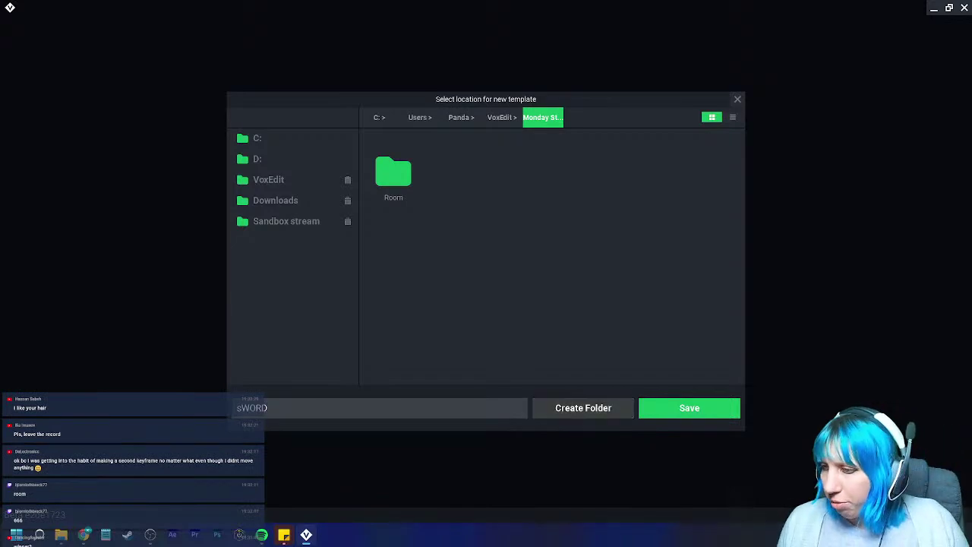
key(Return)
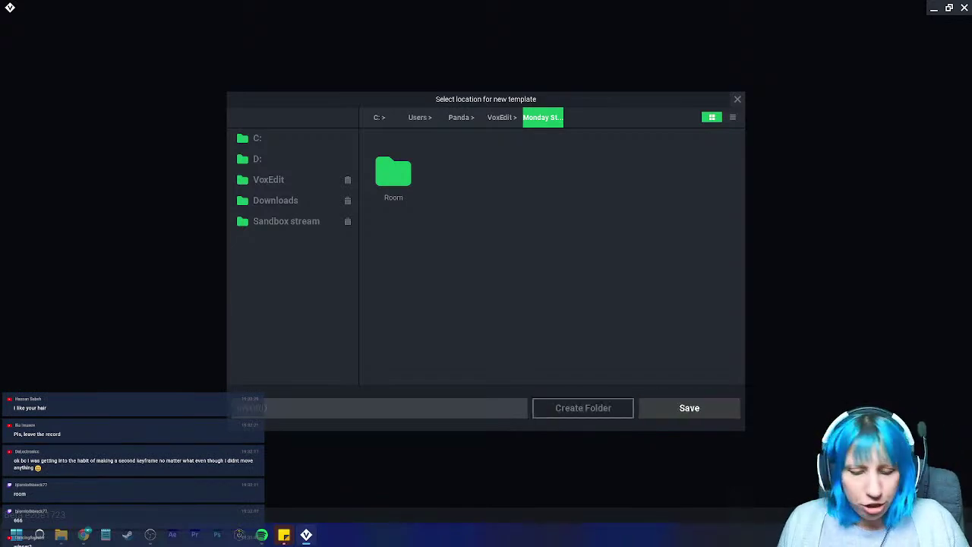
Step: Examine the library's model import options and the file browser for importing a VXM model, without importing anything
right_drag(487, 195, 524, 193)
scroll(486, 196, up, 3)
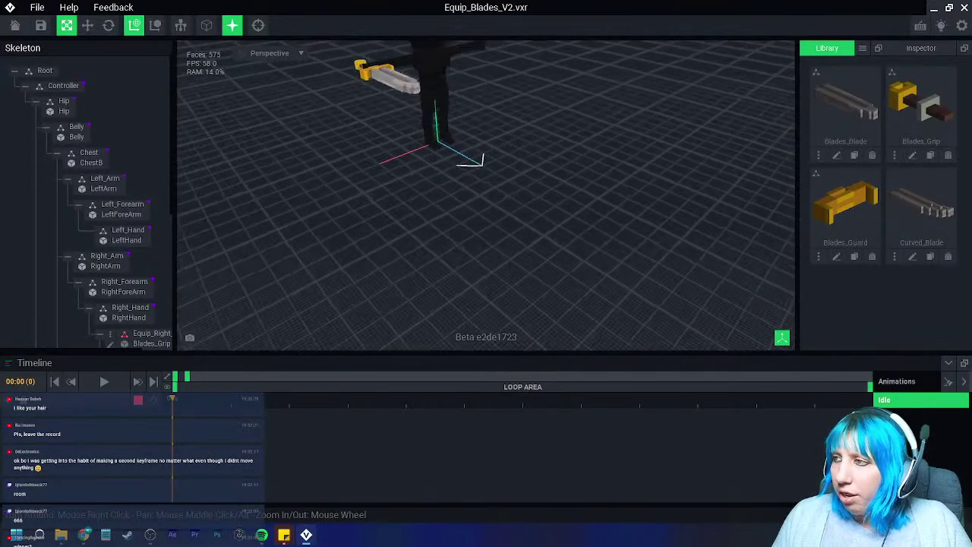
middle_drag(487, 152, 456, 227)
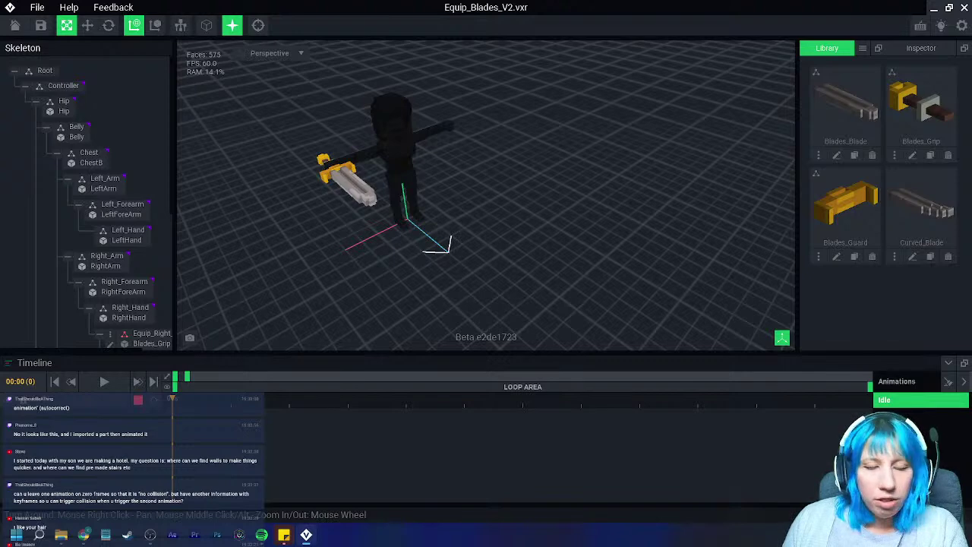
click(863, 48)
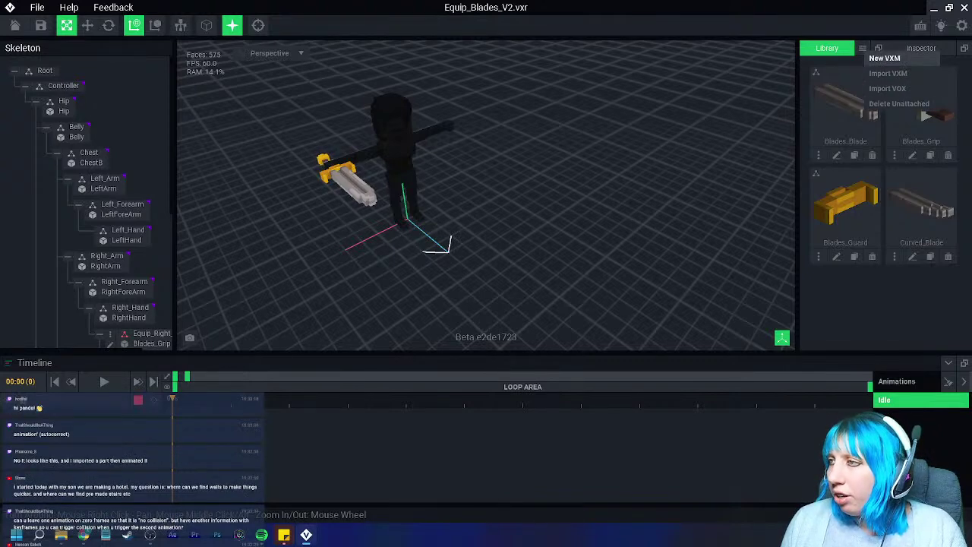
click(888, 73)
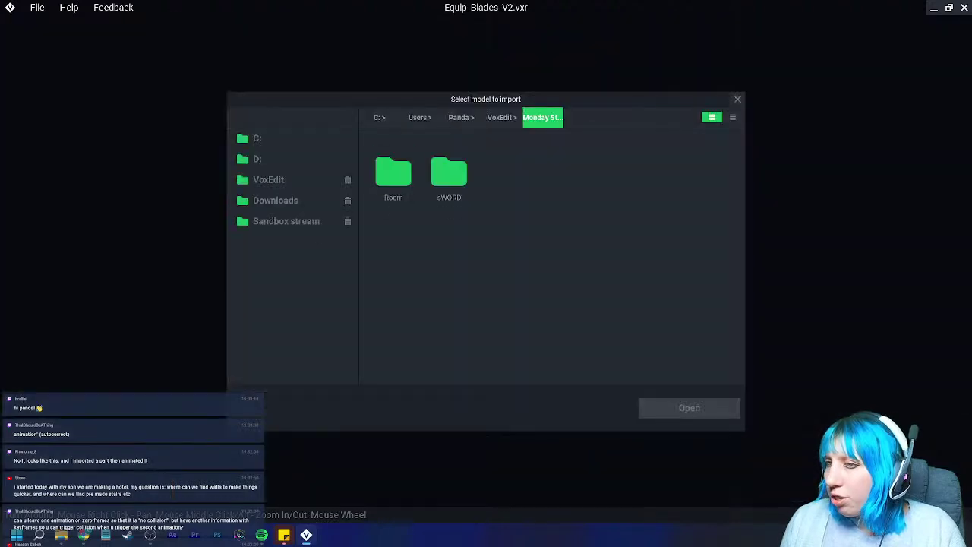
click(738, 99)
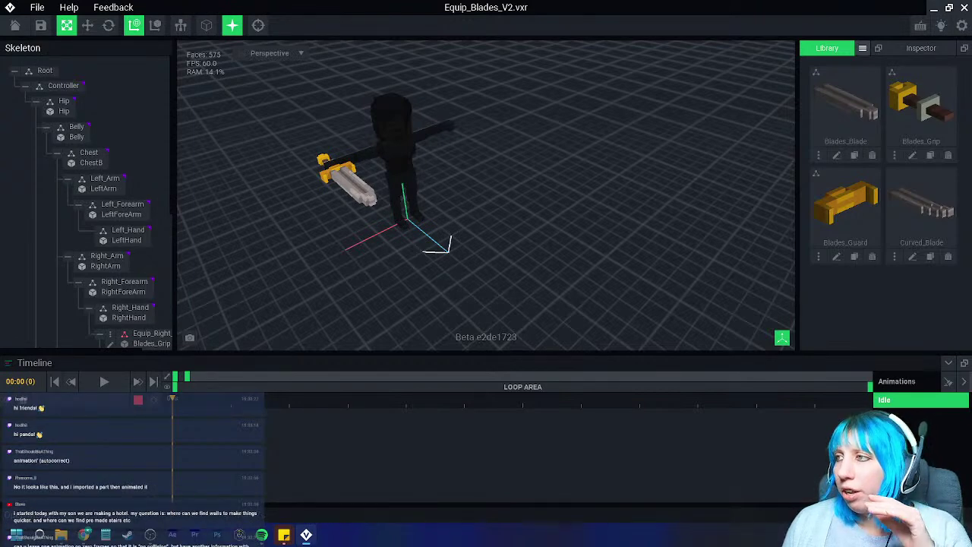
click(862, 48)
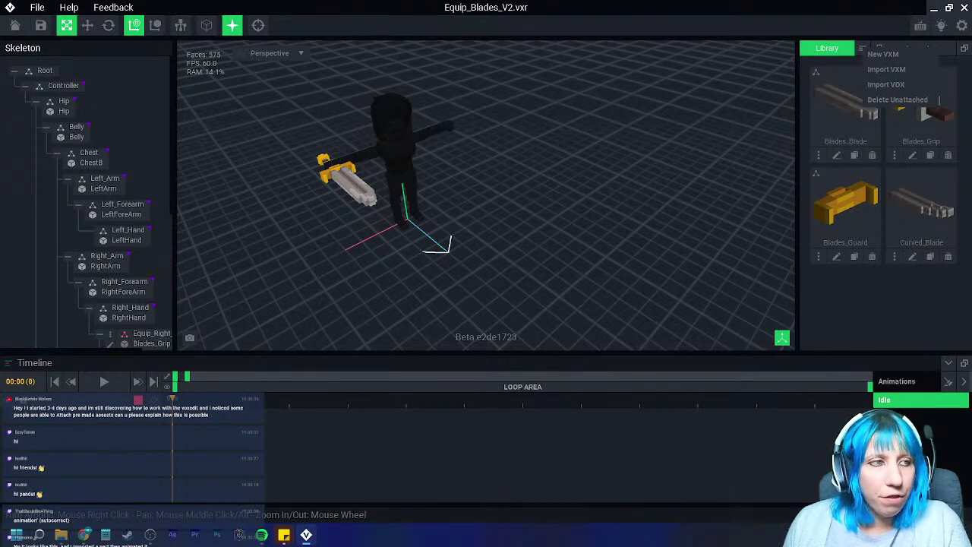
Step: Open the sword's Blades_Blade model, attached to the blade node, for voxel editing
scroll(453, 234, up, 2)
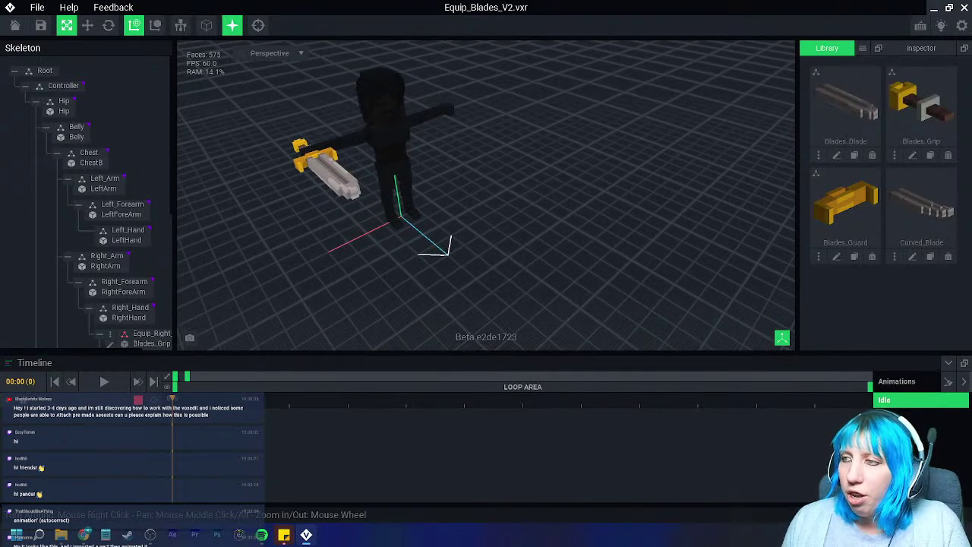
right_drag(380, 226, 460, 254)
scroll(460, 262, up, 3)
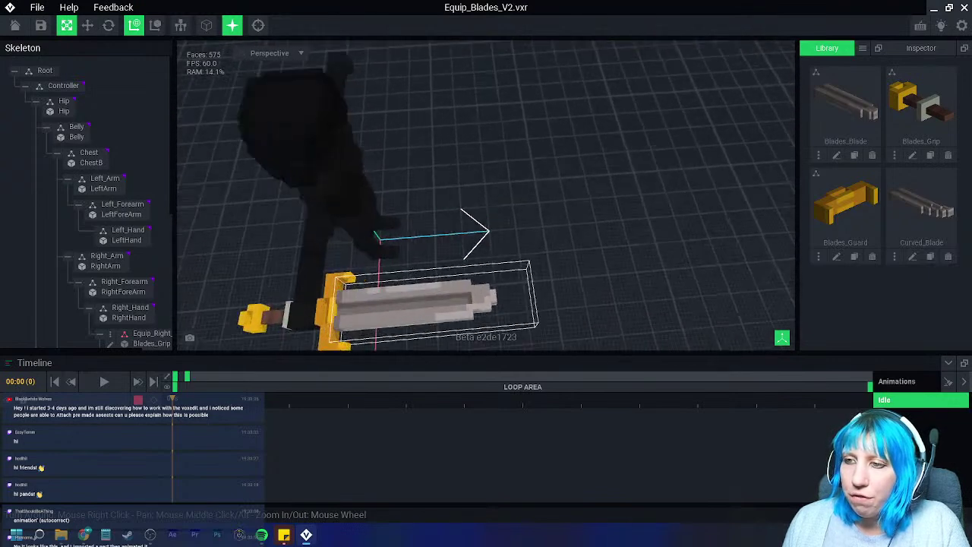
middle_drag(461, 285, 517, 239)
right_drag(517, 239, 520, 283)
scroll(520, 282, up, 2)
middle_drag(521, 283, 564, 234)
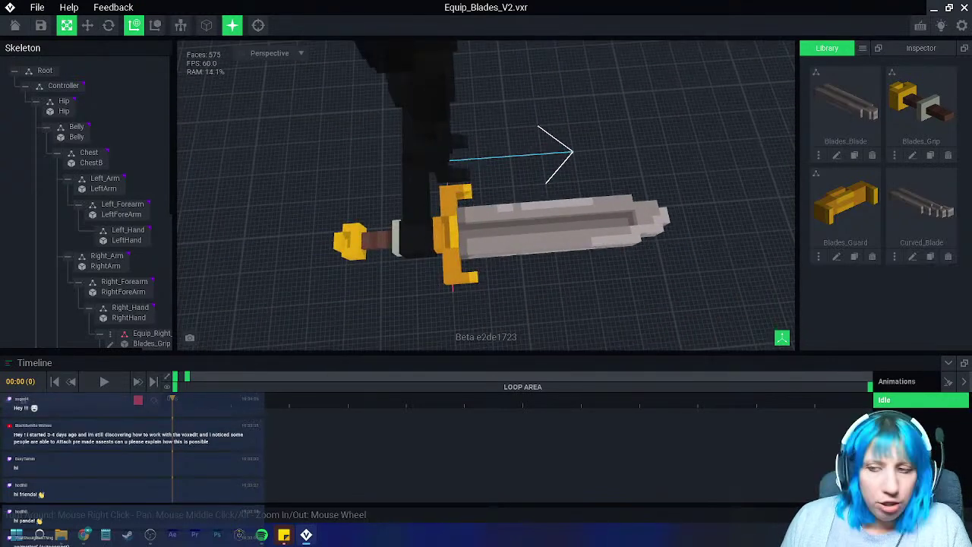
scroll(131, 191, down, 3)
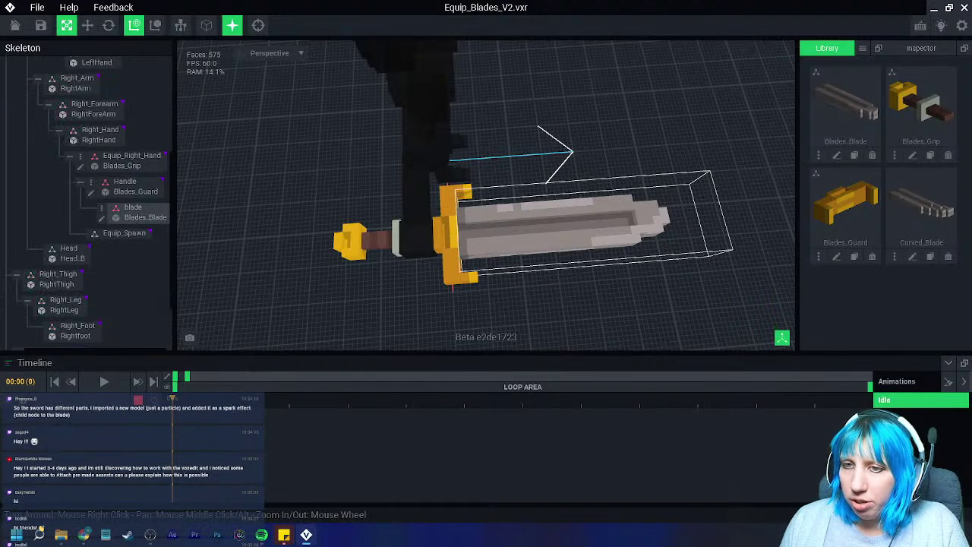
click(101, 219)
Step: Crop the blade model's volume to fit its voxels
right_drag(228, 199, 297, 275)
scroll(297, 276, up, 2)
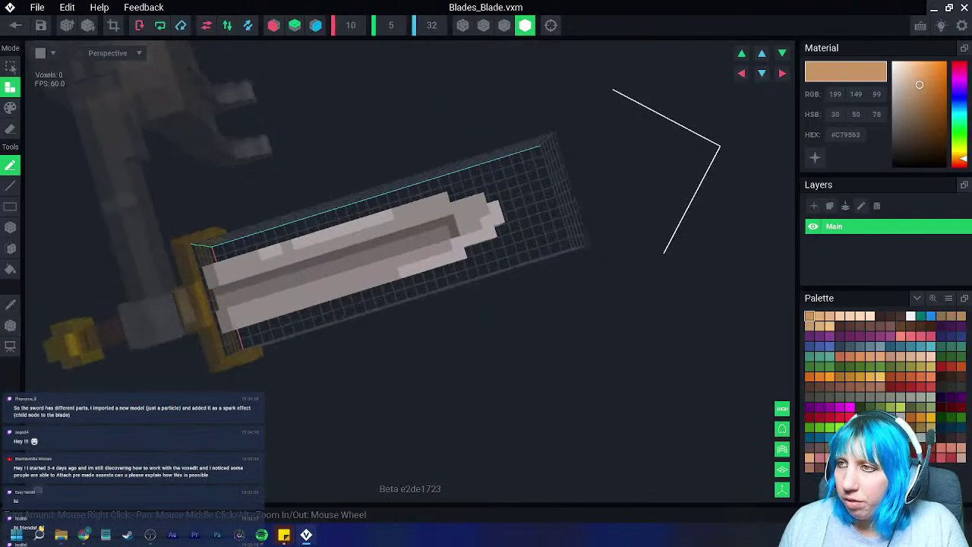
scroll(321, 218, up, 2)
right_drag(224, 256, 208, 264)
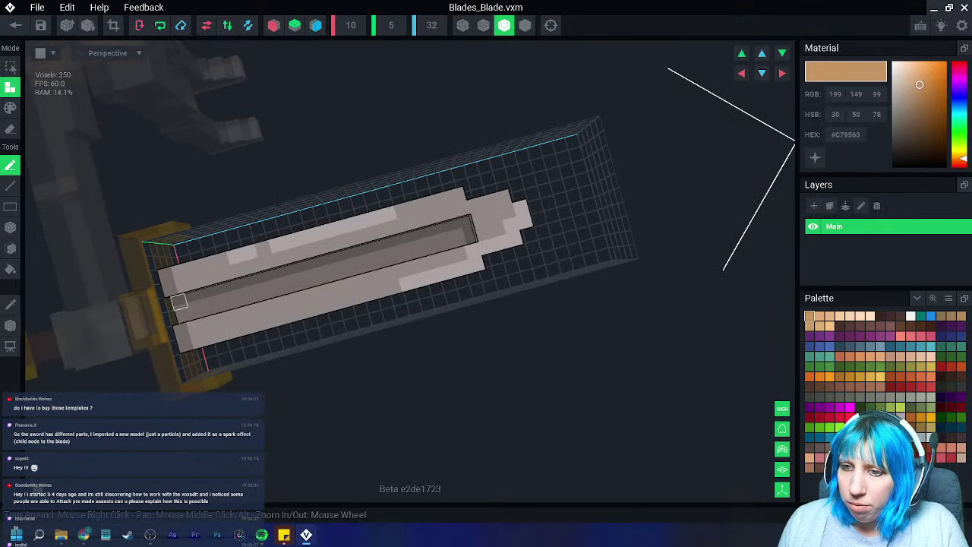
click(113, 25)
right_drag(337, 293, 267, 306)
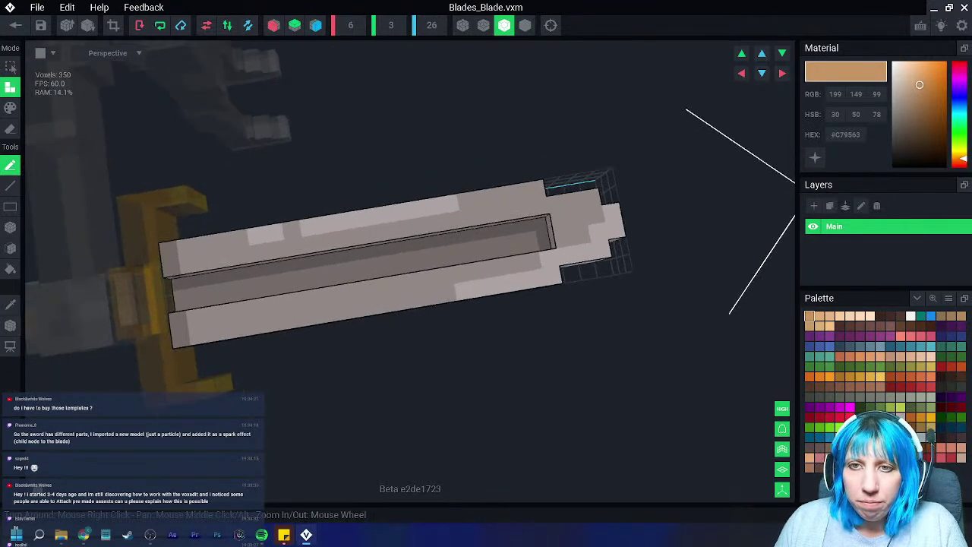
Step: Close the blade model without saving its changes and return to the sword asset
click(10, 108)
click(10, 227)
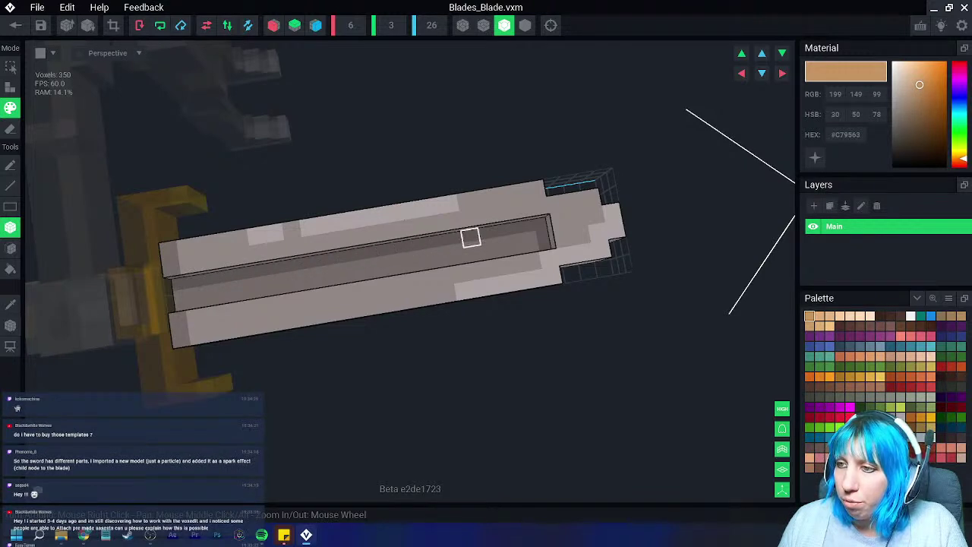
click(15, 26)
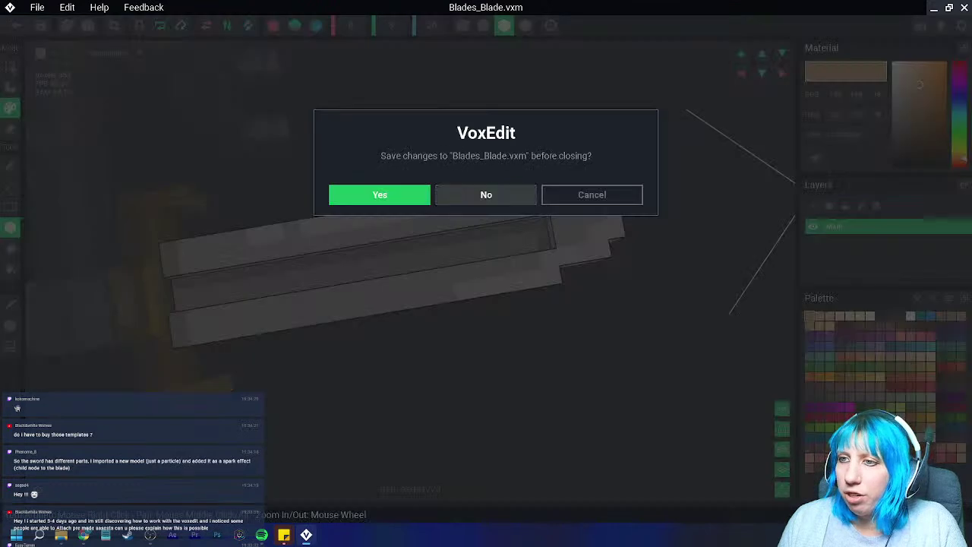
click(486, 196)
Step: Create a new voxel model named light in the asset's library
click(863, 48)
click(881, 61)
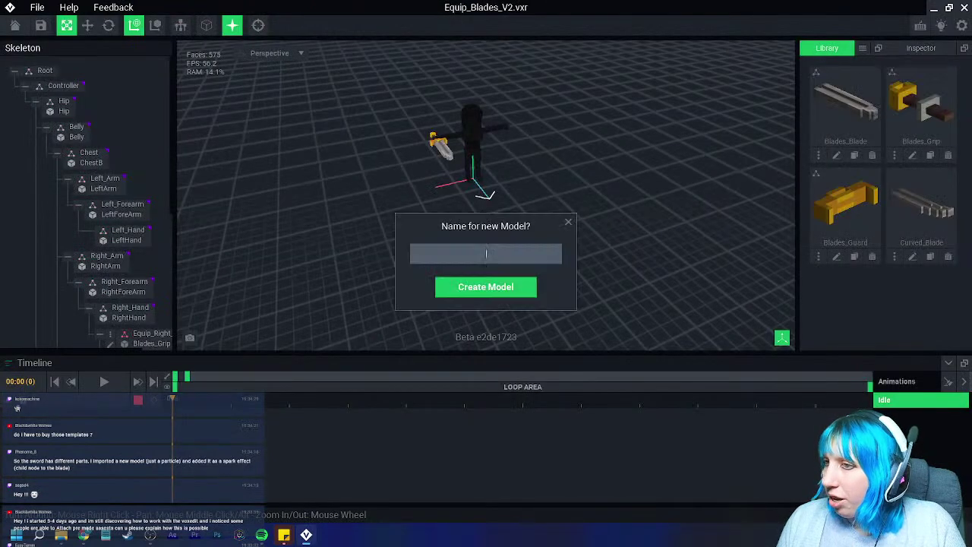
text(light)
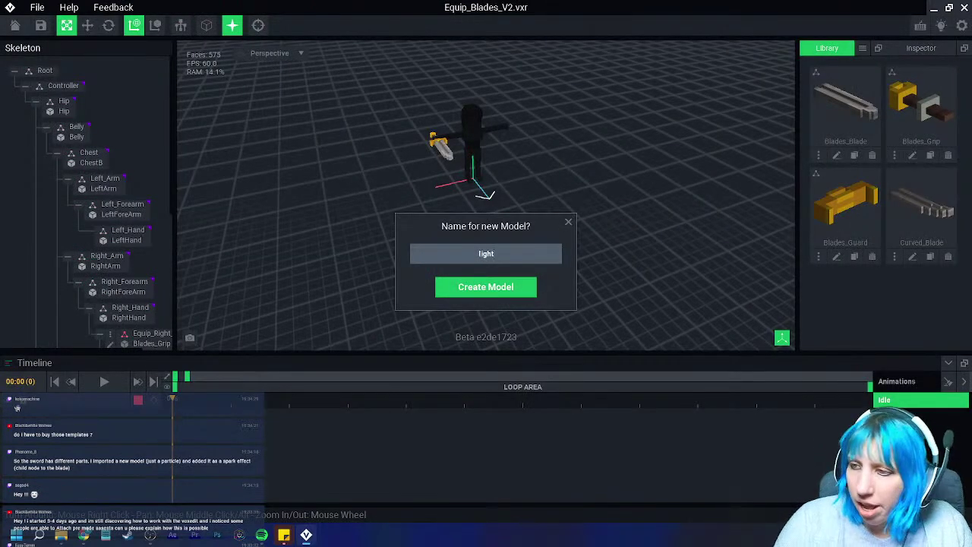
key(Return)
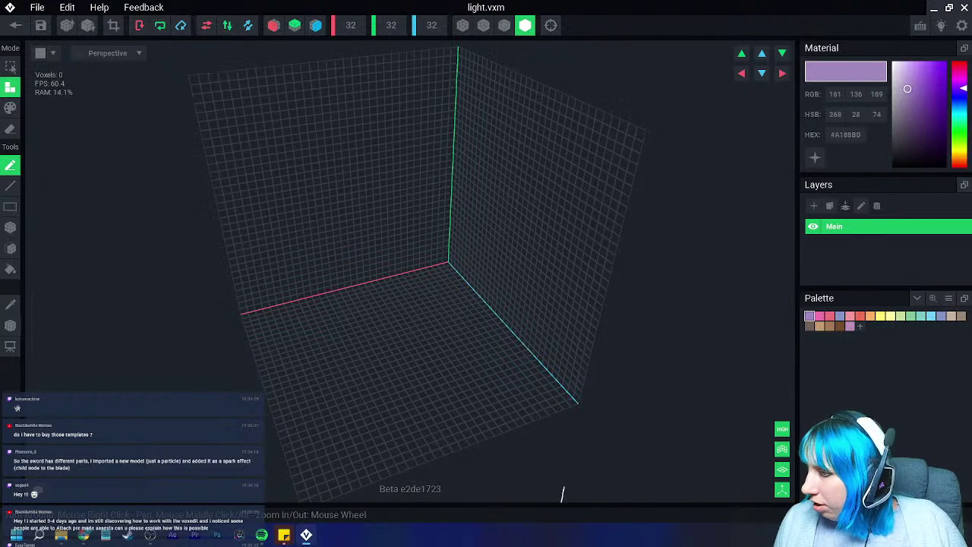
Step: Add an emissive green material, #2F8F4D, as a new palette colour in the light model
click(861, 326)
click(960, 127)
drag(917, 93, 929, 107)
click(815, 157)
Step: Draw a flat 2 x 2 voxel square on the grid floor and crop the model's volume to it
click(421, 350)
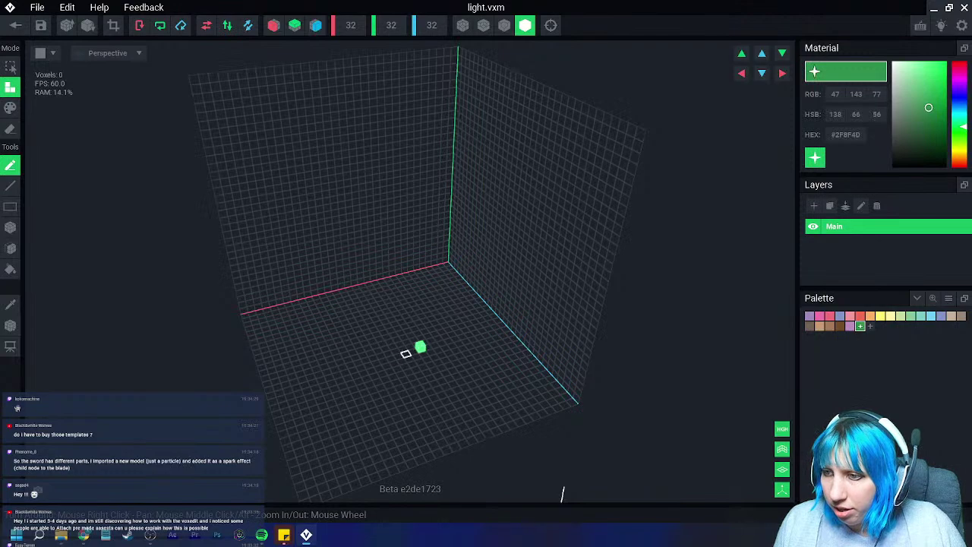
scroll(414, 353, up, 6)
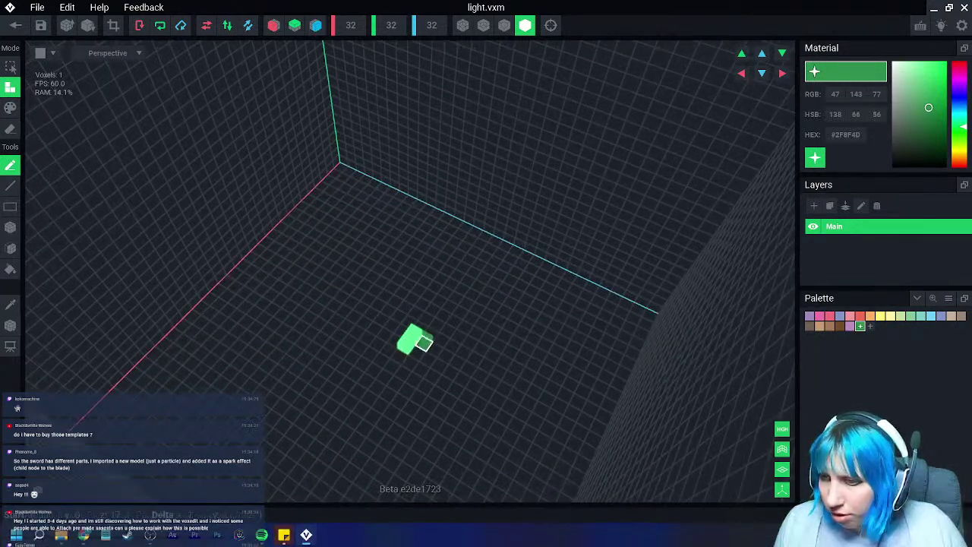
drag(424, 345, 417, 352)
click(113, 26)
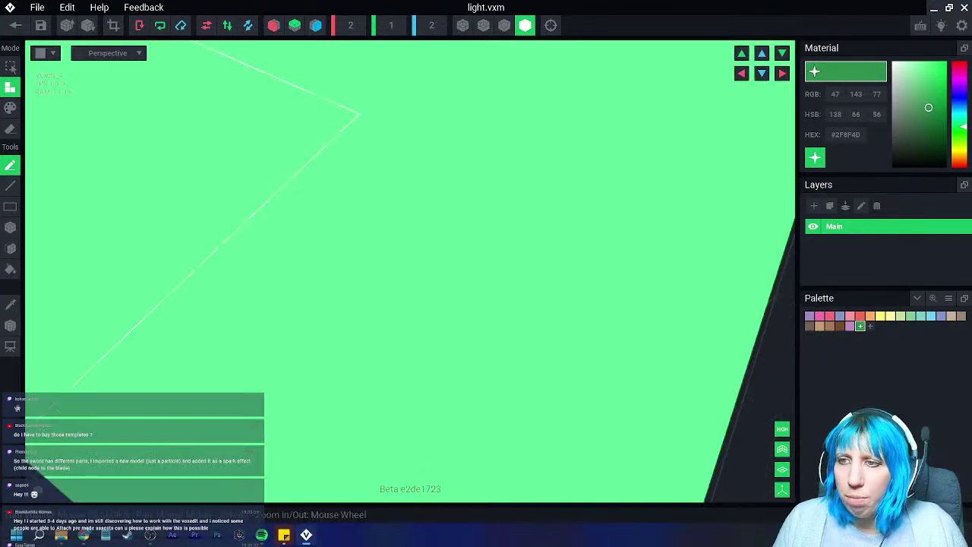
Step: Center the light model's pivot, then save the model and return to the sword asset
scroll(266, 281, down, 5)
click(10, 325)
click(52, 334)
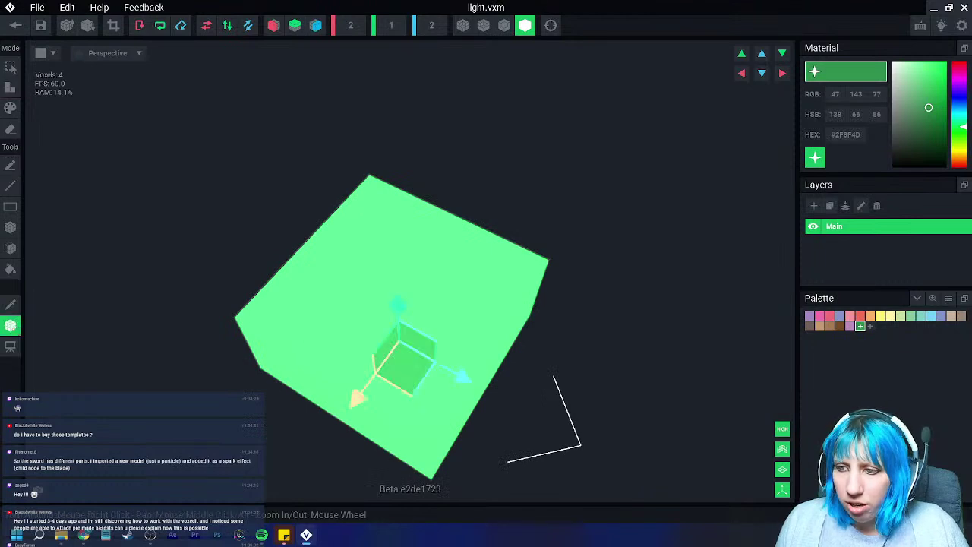
click(16, 25)
click(379, 194)
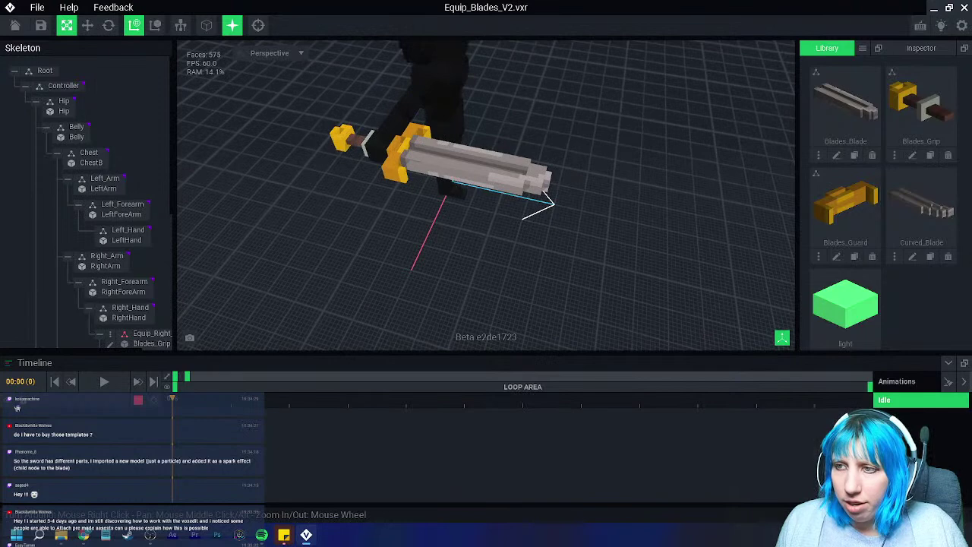
Step: Create a child node named light 1 under the blade node and attach the light model to it
scroll(103, 216, down, 3)
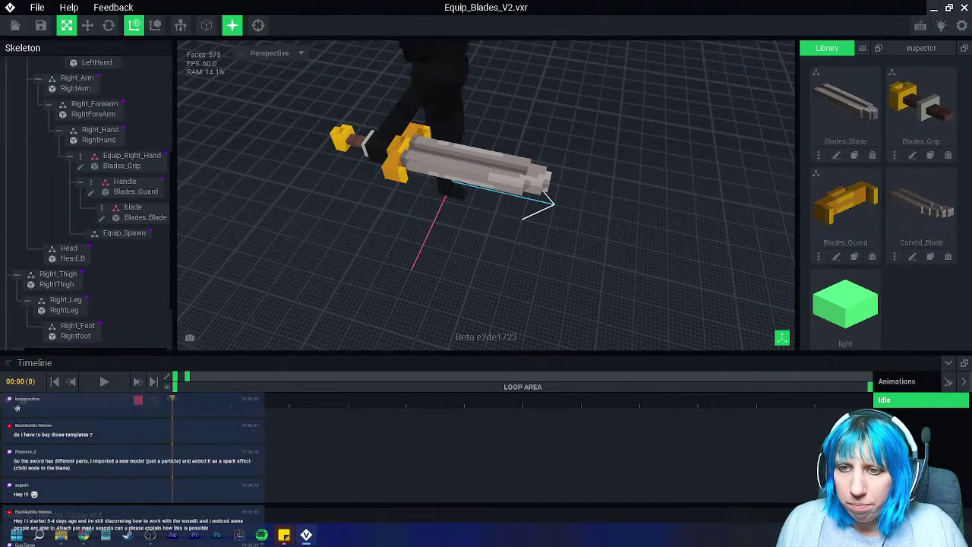
click(101, 207)
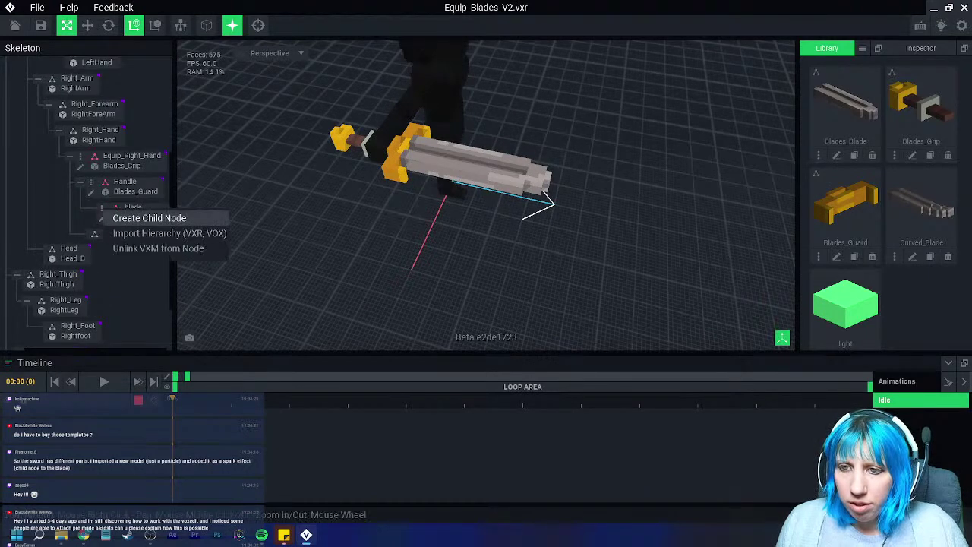
click(149, 218)
text(light)
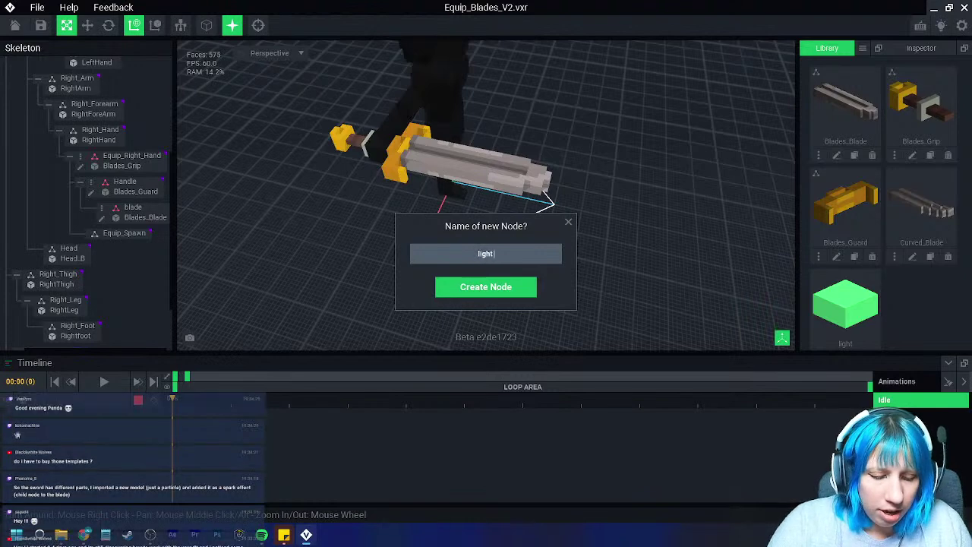
key(Return)
drag(845, 304, 140, 234)
Step: Move the light 1 node to the base of the blade, close to the guard
click(139, 242)
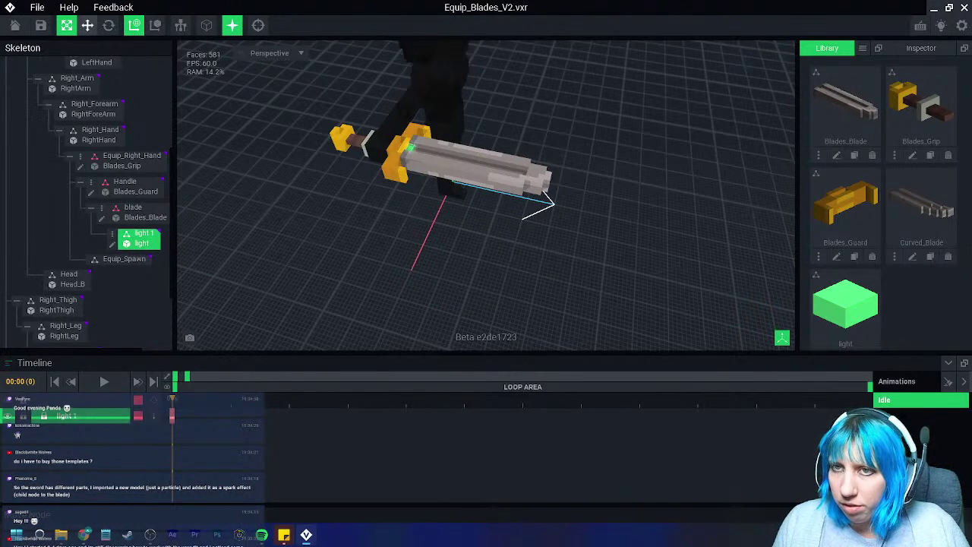
click(87, 25)
scroll(437, 163, up, 5)
middle_drag(437, 163, 467, 246)
drag(431, 246, 474, 260)
drag(420, 217, 423, 226)
key(Escape)
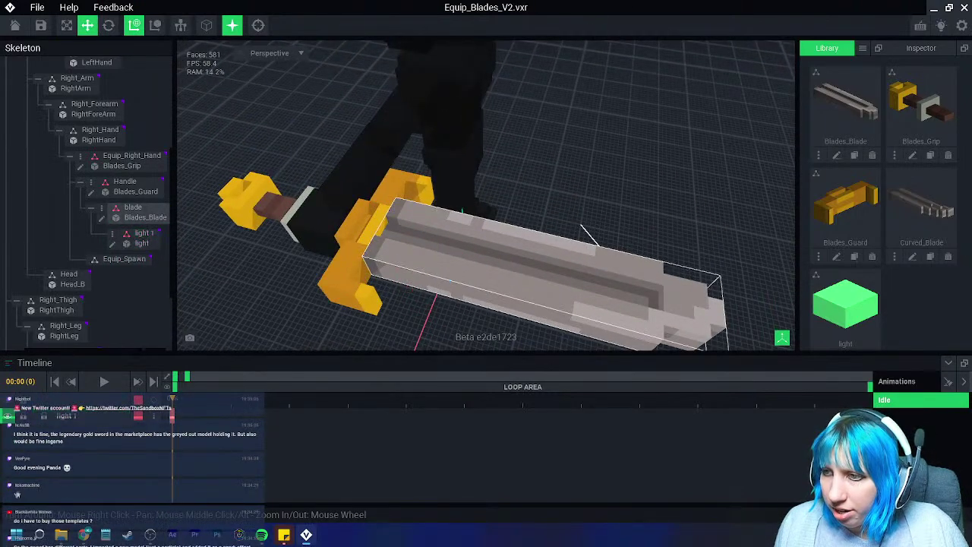
click(140, 238)
right_drag(491, 273, 490, 273)
key(Escape)
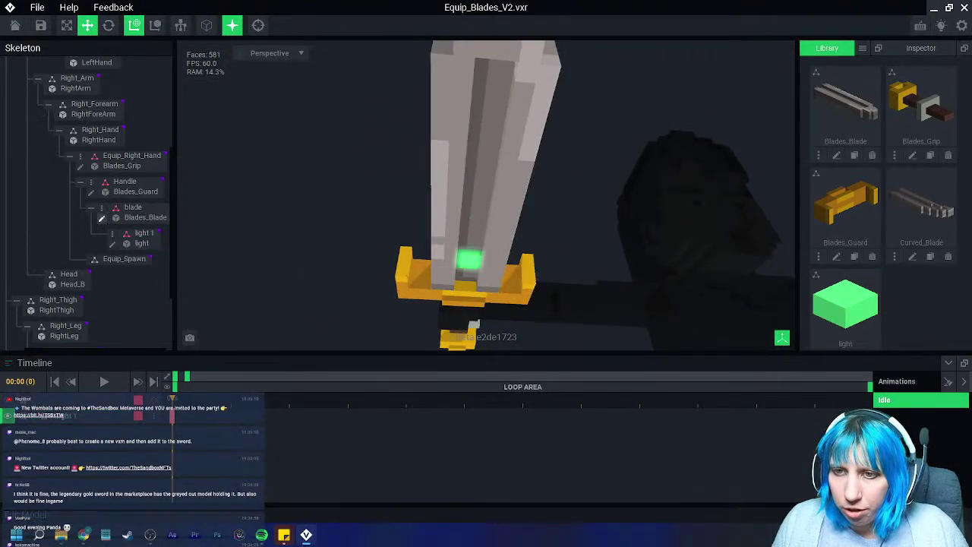
Step: Open the Blades_Blade model for voxel editing and sample the groove's grey, #746C6A, for the face tool
click(101, 219)
right_drag(443, 309, 443, 309)
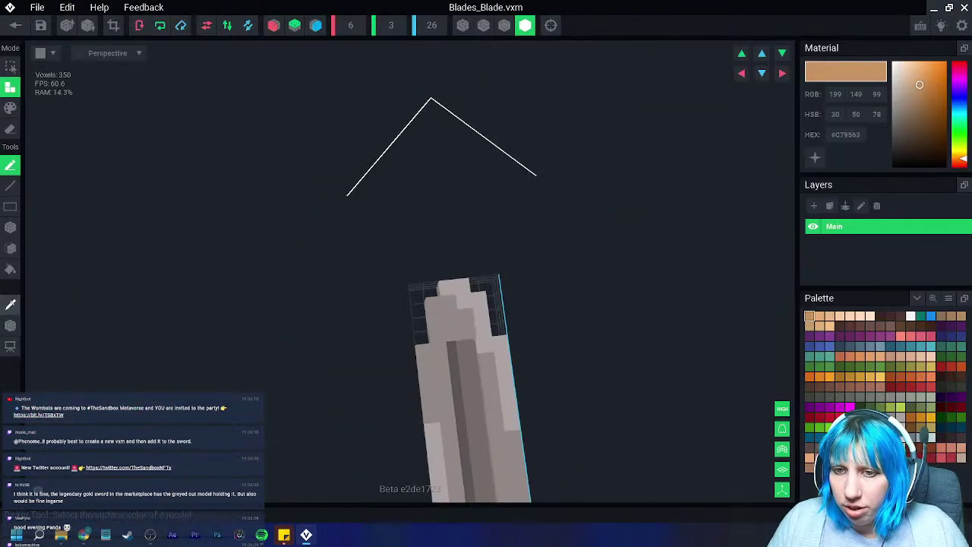
click(10, 305)
click(458, 395)
click(10, 249)
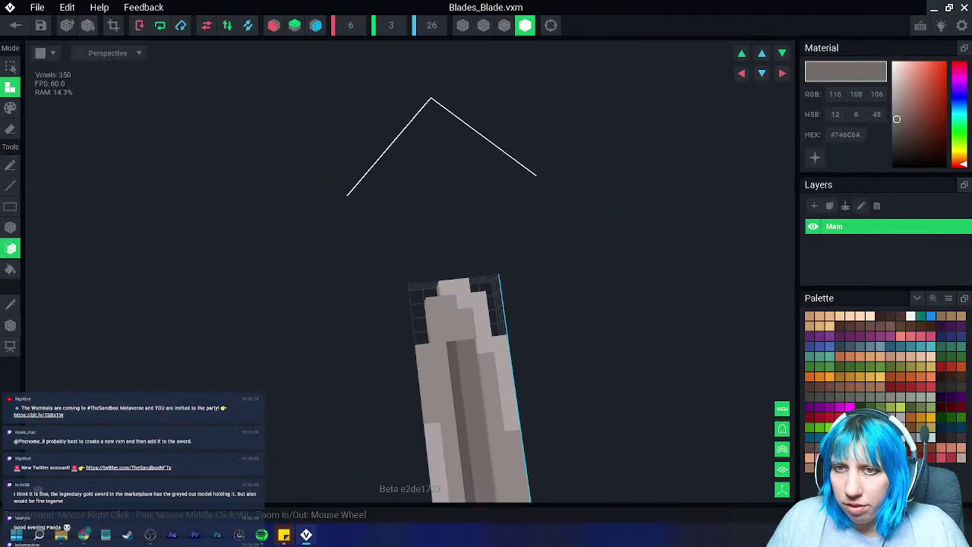
Step: Save the blade model and return to the sword asset
middle_drag(467, 455, 414, 281)
right_drag(417, 317, 397, 345)
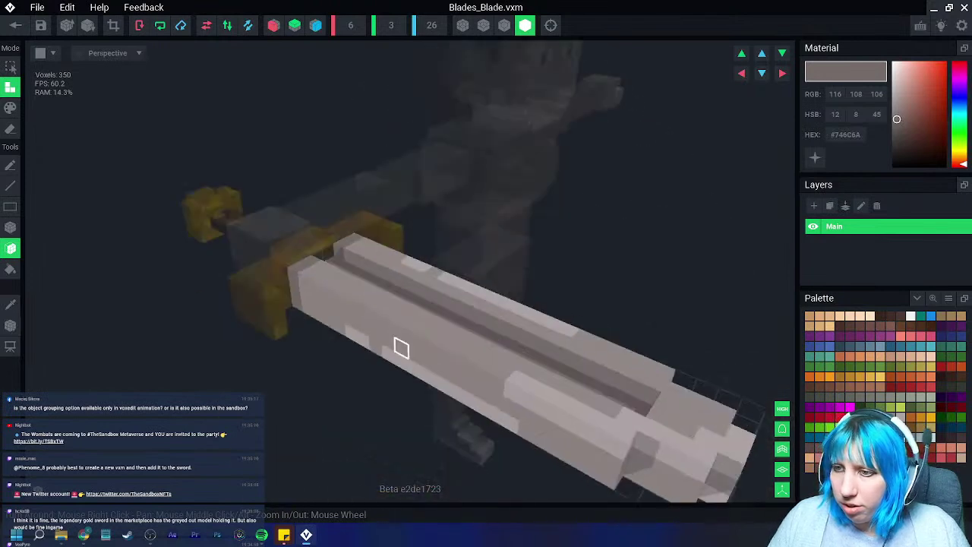
click(15, 25)
click(379, 195)
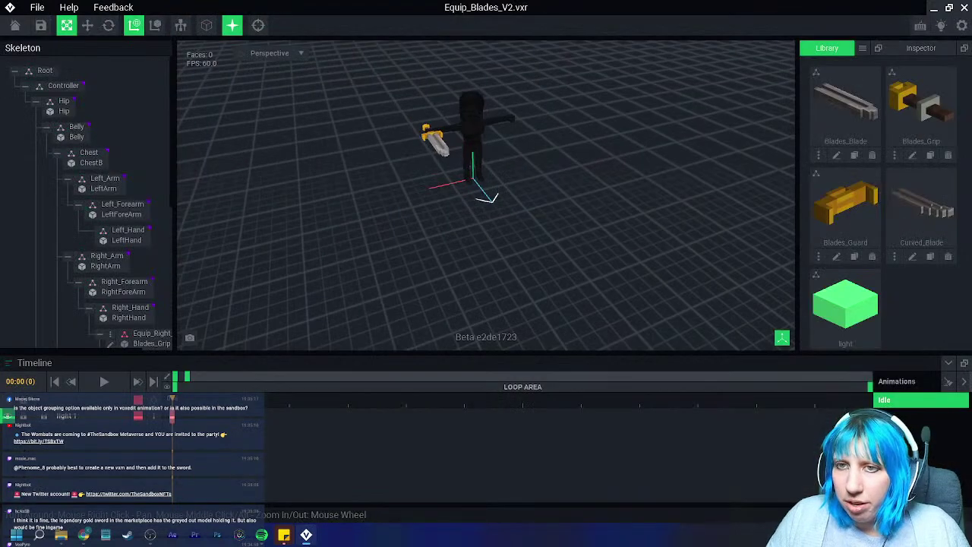
Step: Shift the light 1 node slightly downward so that it sits hidden inside the blade near the guard
scroll(152, 278, down, 2)
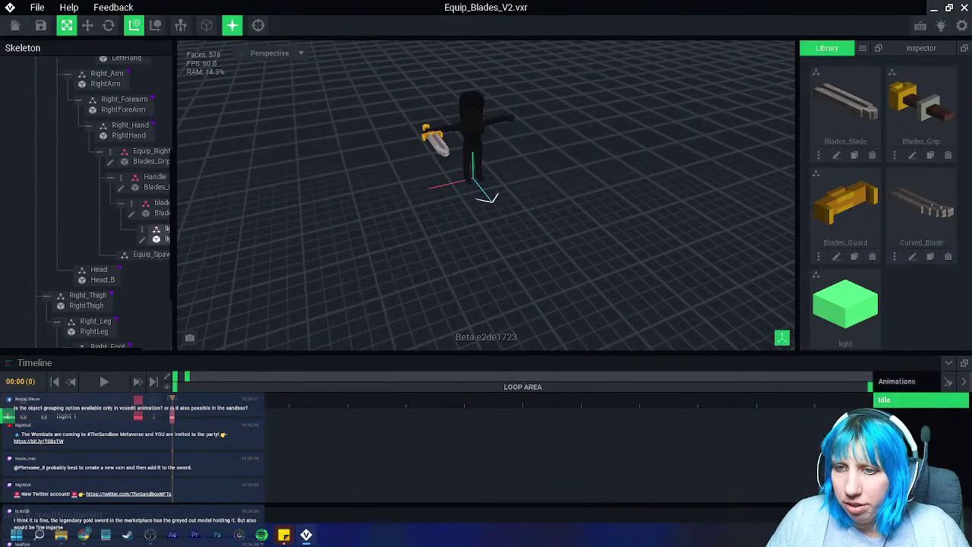
click(159, 235)
scroll(473, 195, up, 3)
scroll(473, 195, up, 3)
click(87, 25)
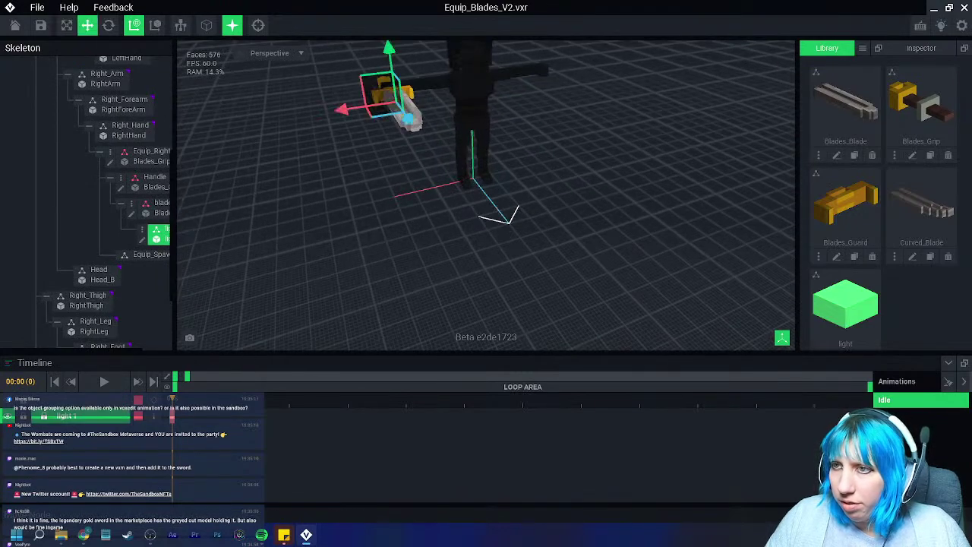
right_drag(456, 167, 509, 163)
scroll(487, 195, up, 2)
middle_drag(486, 152, 439, 200)
drag(401, 169, 401, 174)
right_drag(392, 199, 452, 152)
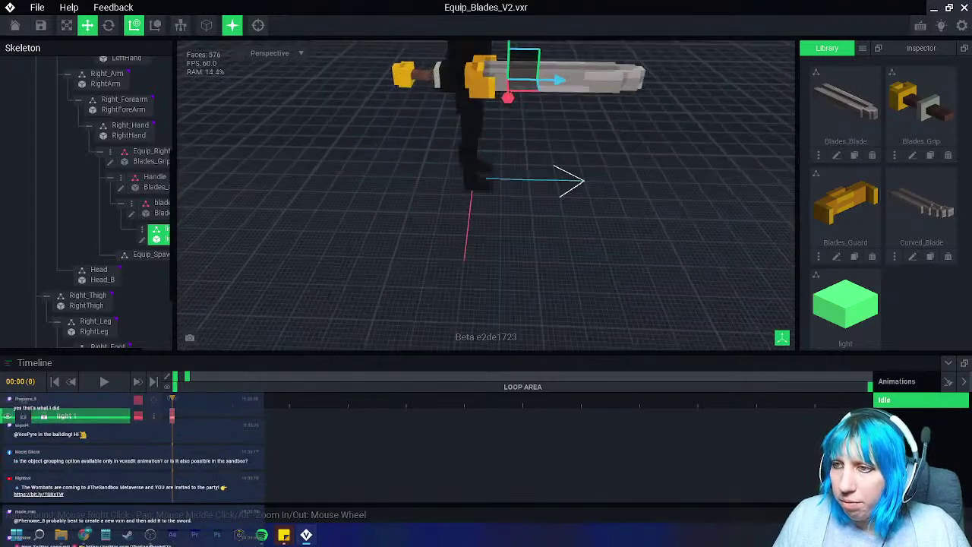
middle_drag(453, 152, 319, 243)
Step: Duplicate the light 1 node as light 2, and duplicate light 2 as light 3
right_click(152, 228)
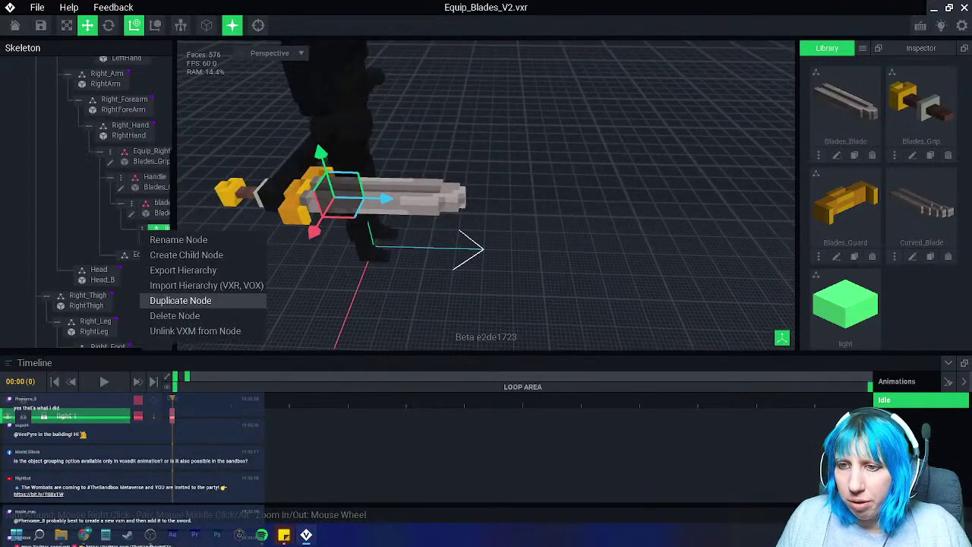
click(202, 301)
text(light 2)
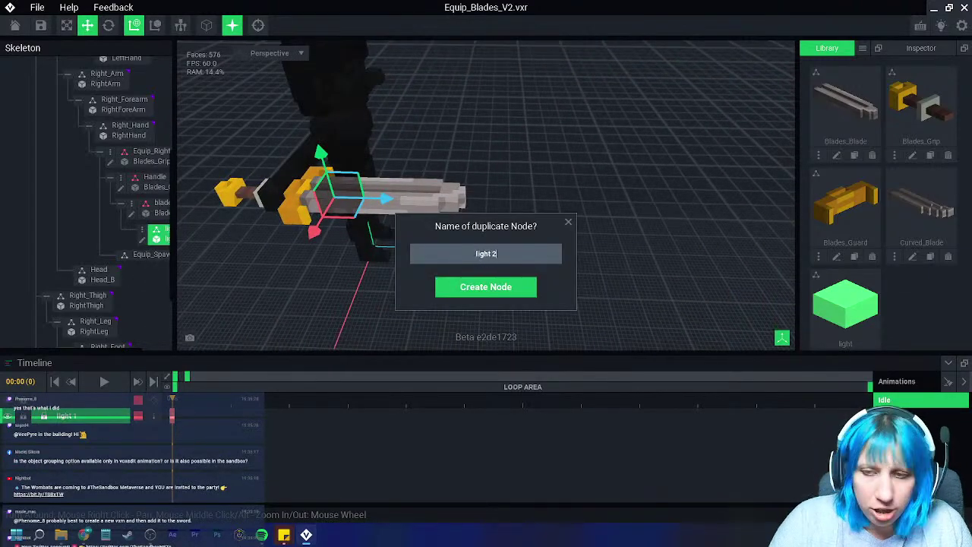
key(Return)
right_click(150, 258)
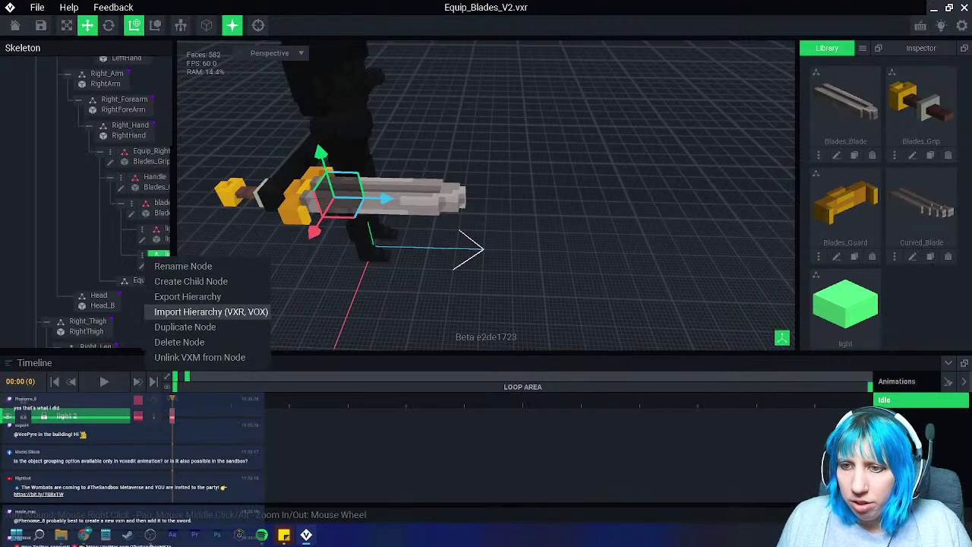
click(195, 326)
text(light 3)
key(Return)
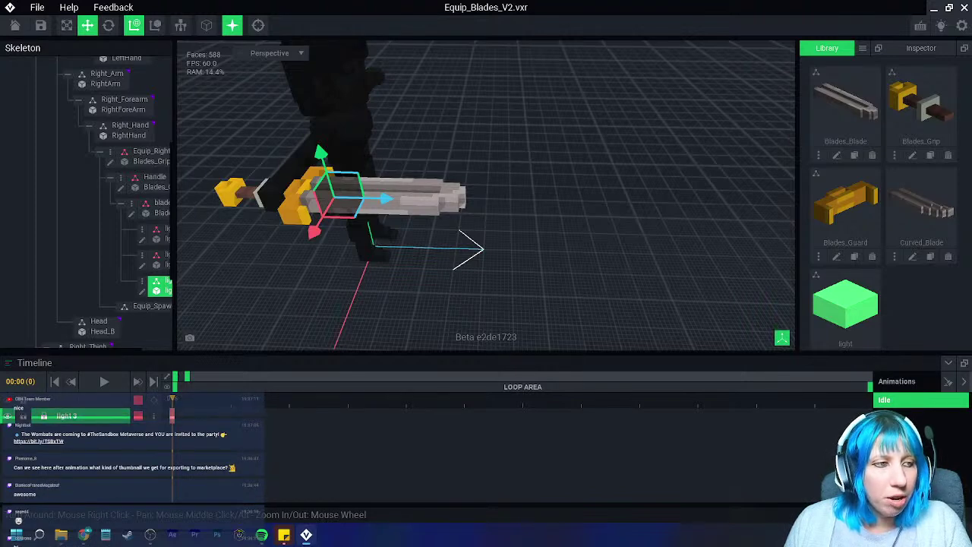
Step: Keyframe the light 1 node at frame 7 of the Idle animation, raised out of the blade's groove
right_drag(335, 221, 339, 281)
scroll(464, 209, up, 8)
middle_drag(339, 281, 399, 264)
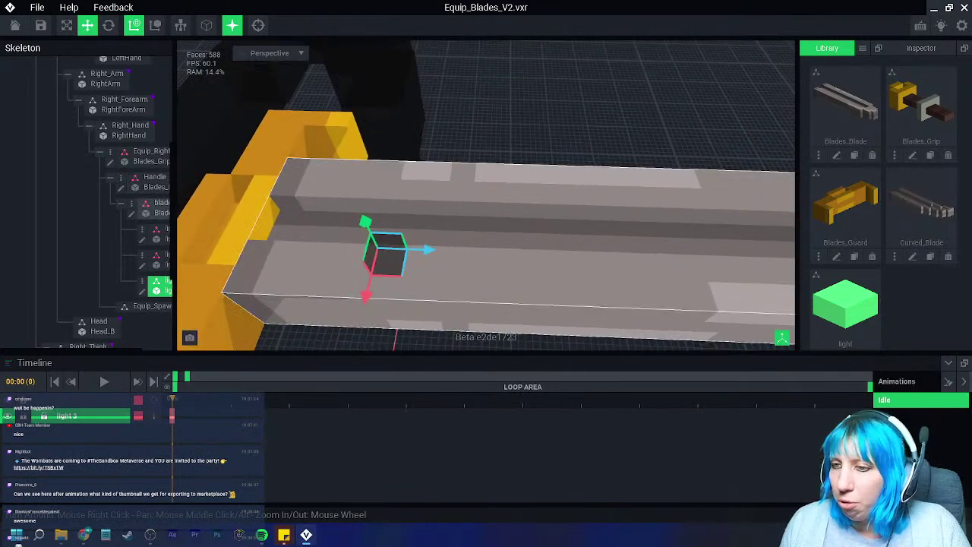
drag(187, 376, 308, 376)
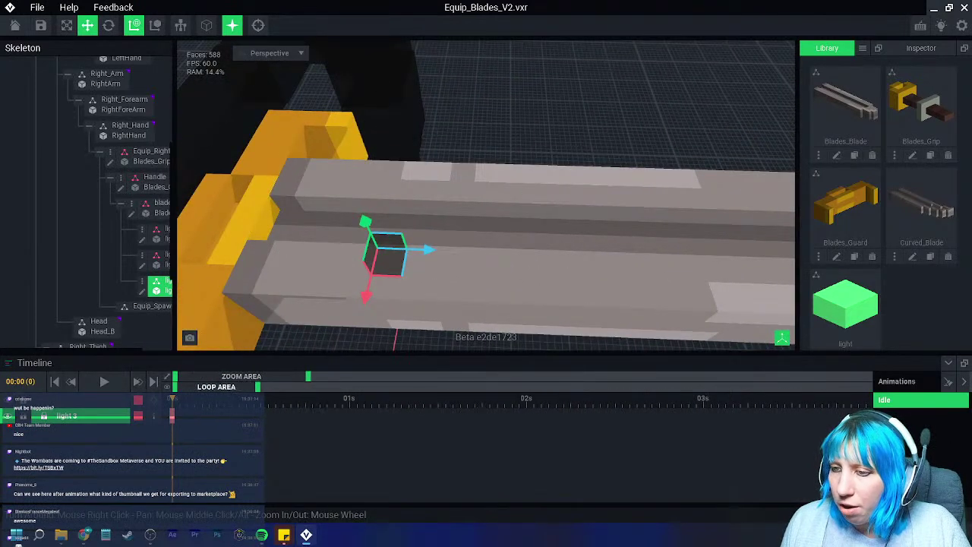
drag(173, 399, 224, 399)
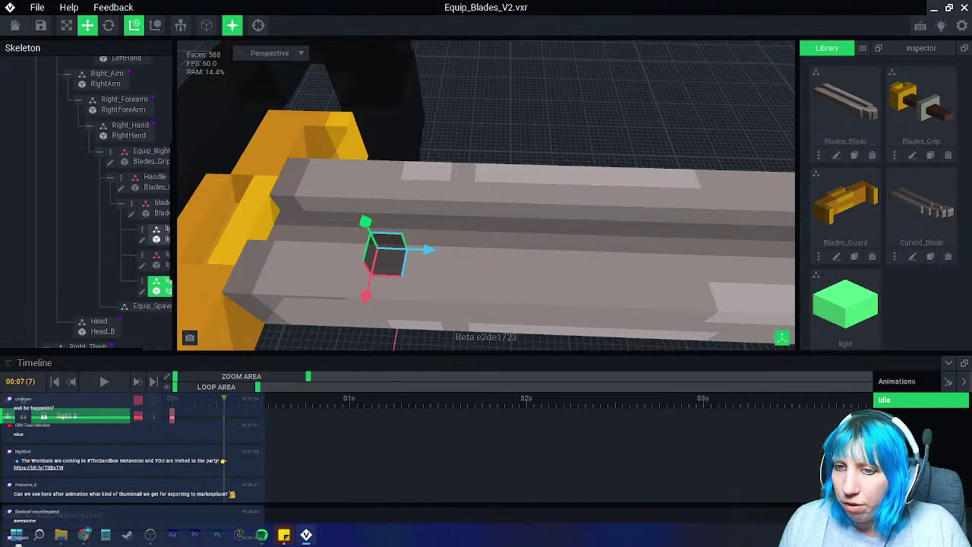
click(159, 234)
drag(366, 221, 361, 213)
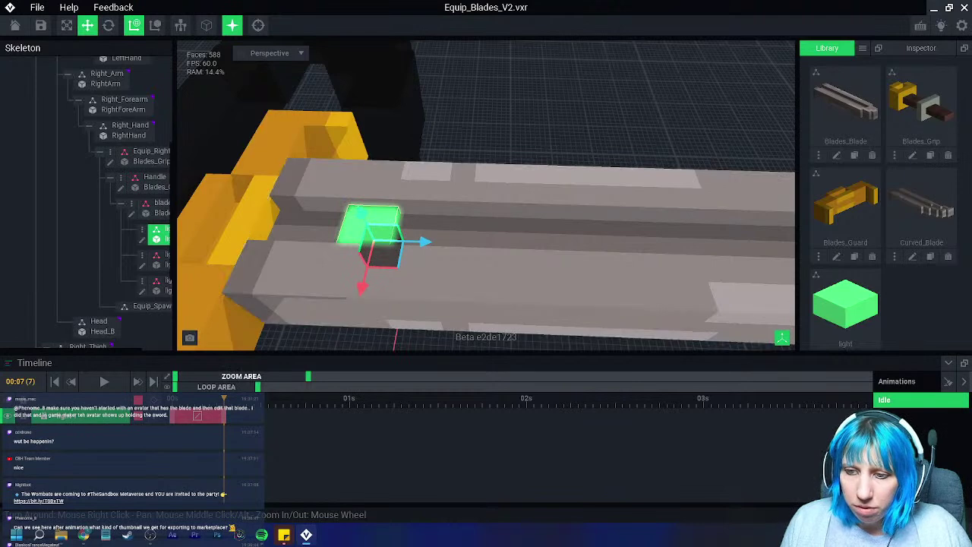
Step: Copy light 1's keyframe from frame 0 and paste it one frame before the frame 7 keyframe
drag(224, 399, 172, 398)
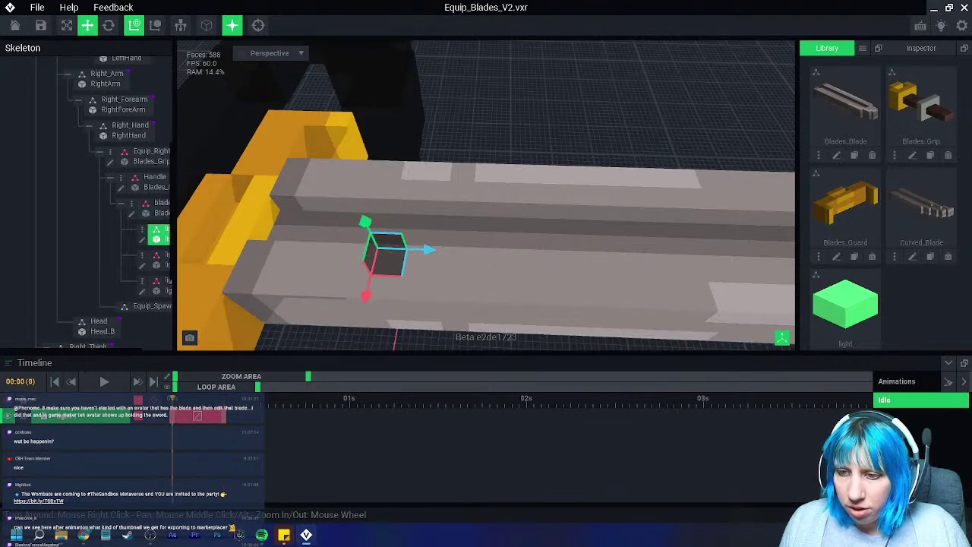
right_click(172, 416)
click(195, 304)
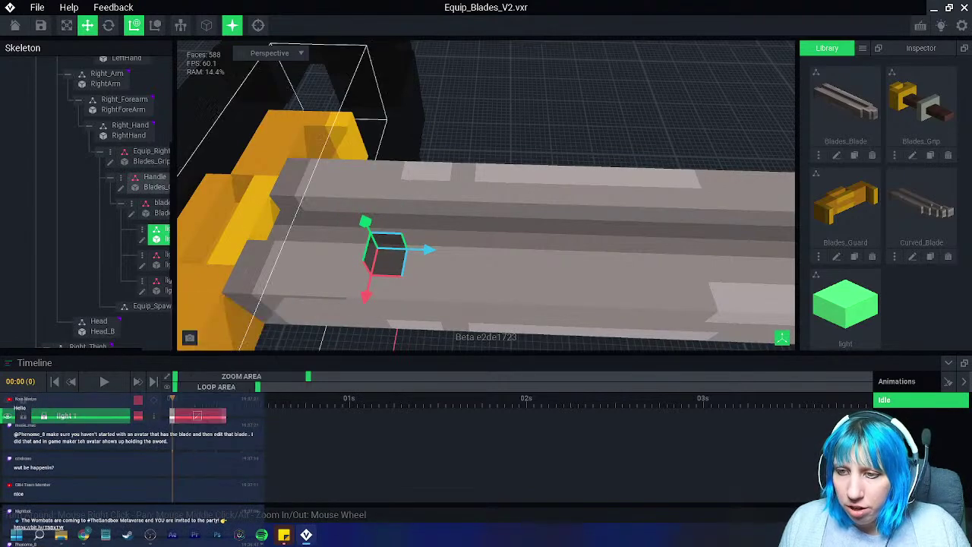
drag(307, 376, 203, 376)
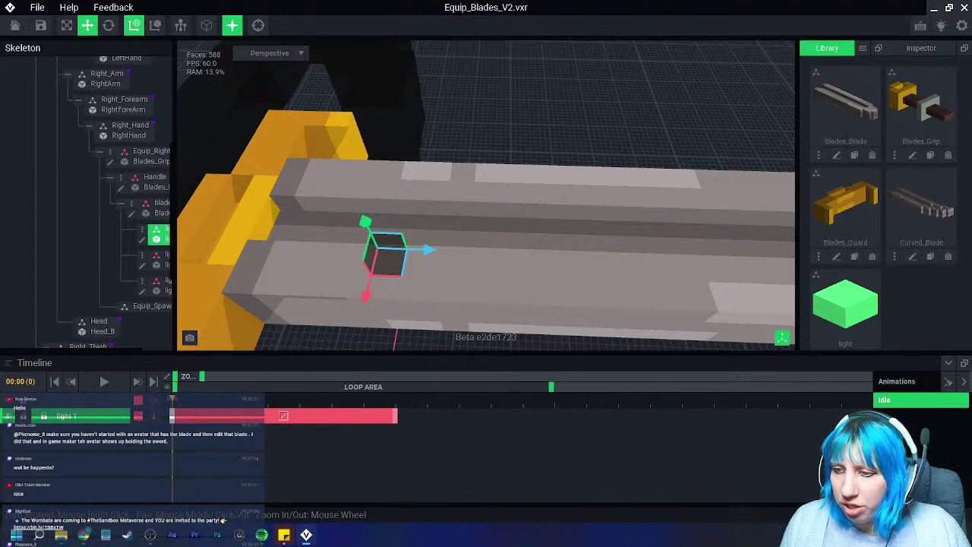
right_click(364, 416)
click(387, 323)
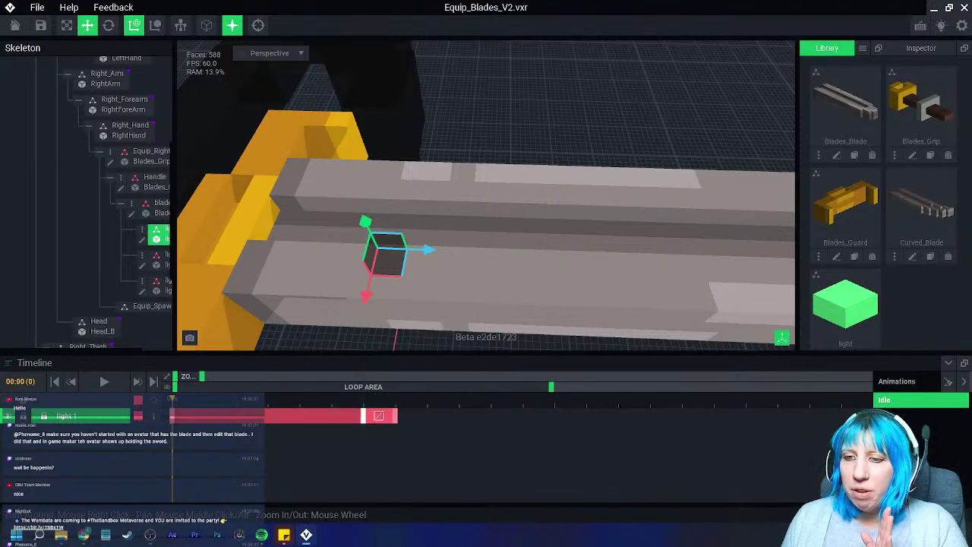
Step: Keyframe light 1 at frame 18 of the Idle animation, moved along the groove to the blade's tip
click(332, 399)
drag(332, 398, 395, 398)
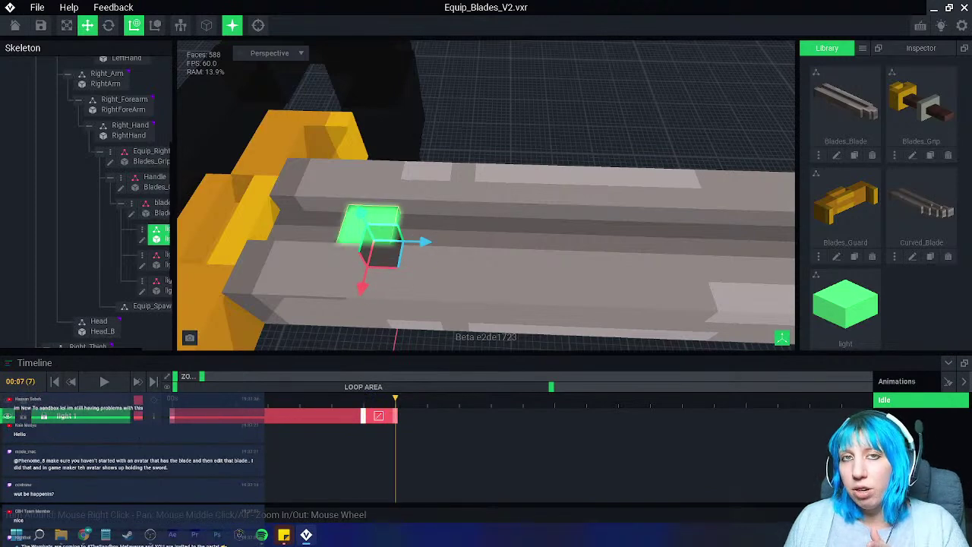
key(Right)
key(Right)
key(Right)
key(Right)
key(Right)
key(Right)
key(Right)
key(Right)
key(Right)
key(Right)
key(Right)
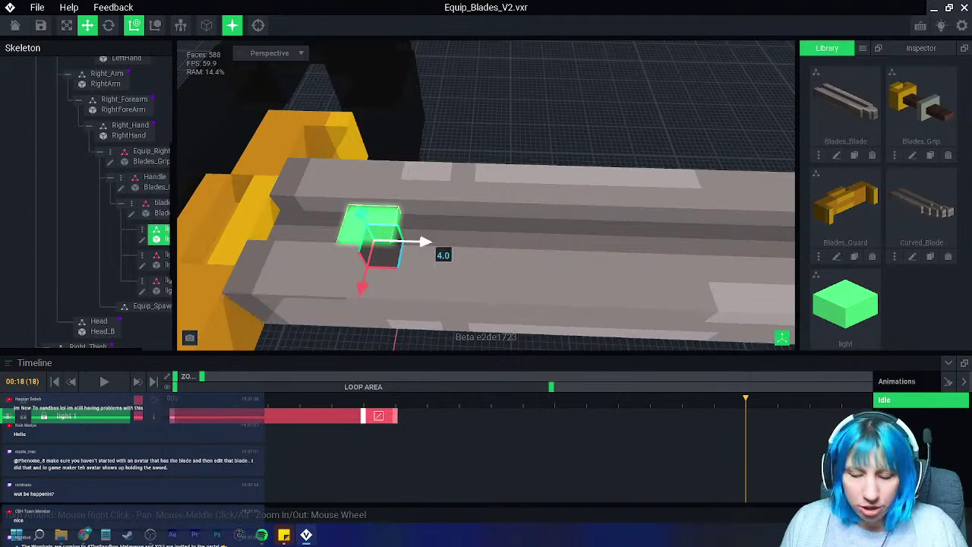
drag(424, 243, 755, 253)
scroll(714, 251, down, 4)
middle_drag(645, 237, 484, 279)
drag(496, 264, 578, 268)
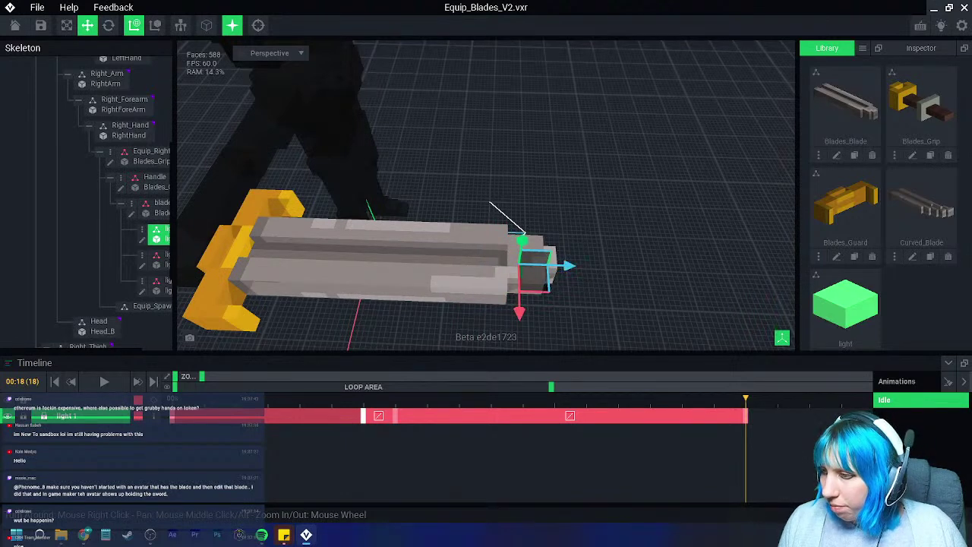
Step: Delay light 1's blade-tip keyframe to frame 23 and widen the timeline's zoom area
drag(746, 415, 841, 415)
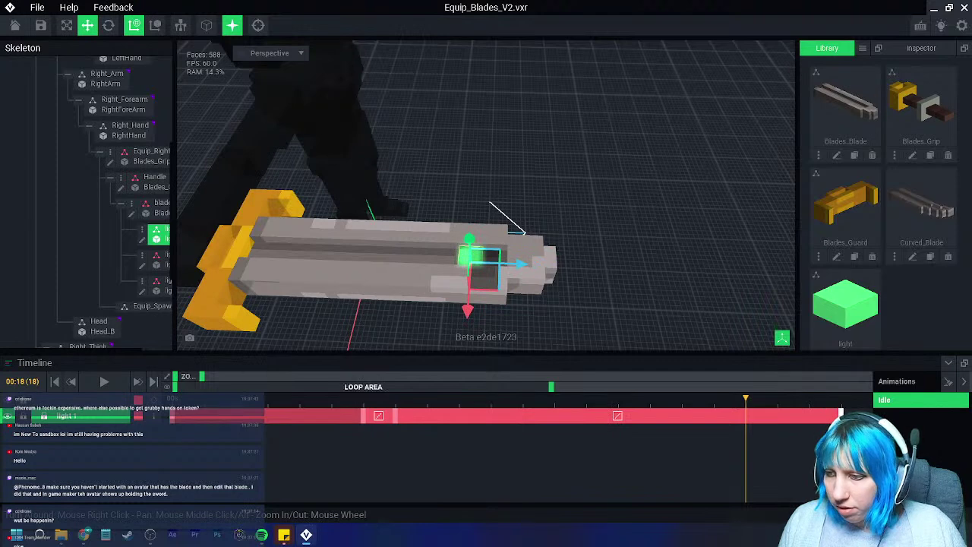
drag(202, 377, 253, 376)
key(ctrl+z)
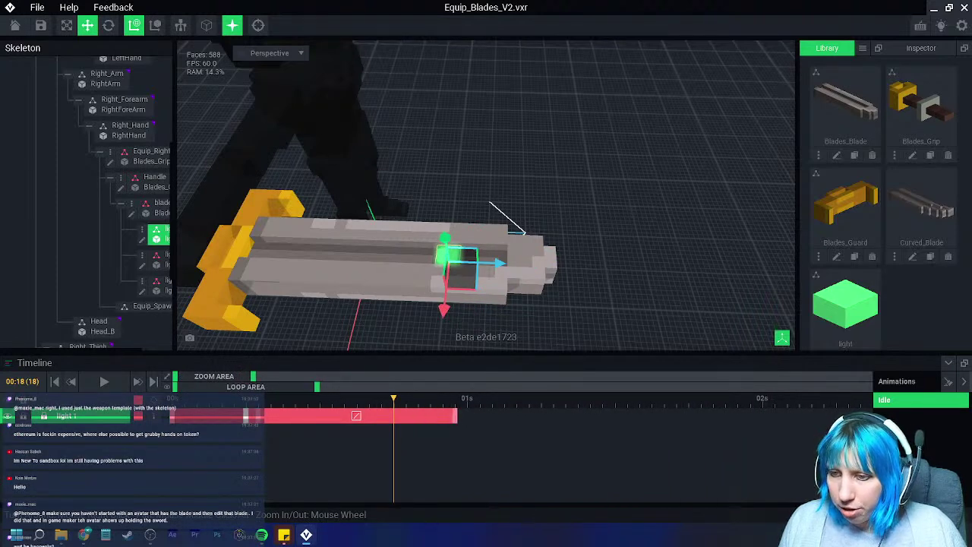
Step: Copy light 1's hidden keyframe from frame 6 and paste it at frame 24
right_click(246, 415)
click(268, 305)
right_click(468, 415)
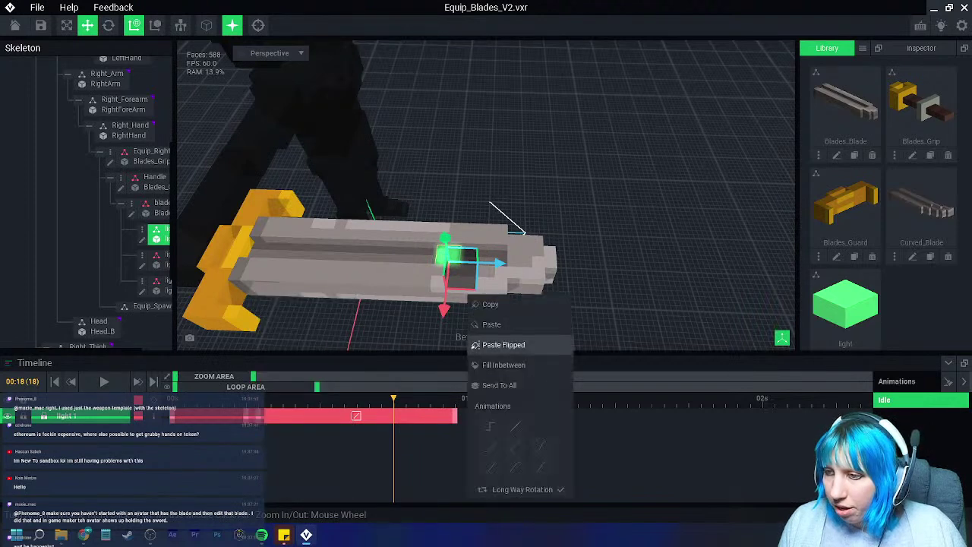
click(488, 326)
Step: Copy light 2's starting keyframe from frame 0 and paste it at frame 10
drag(394, 399, 295, 398)
click(159, 260)
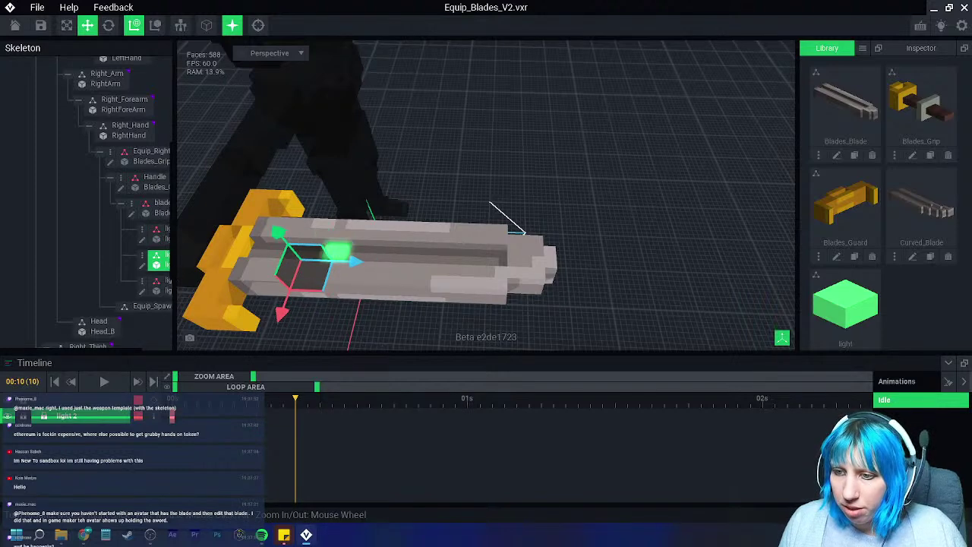
right_click(172, 417)
click(197, 304)
right_click(296, 416)
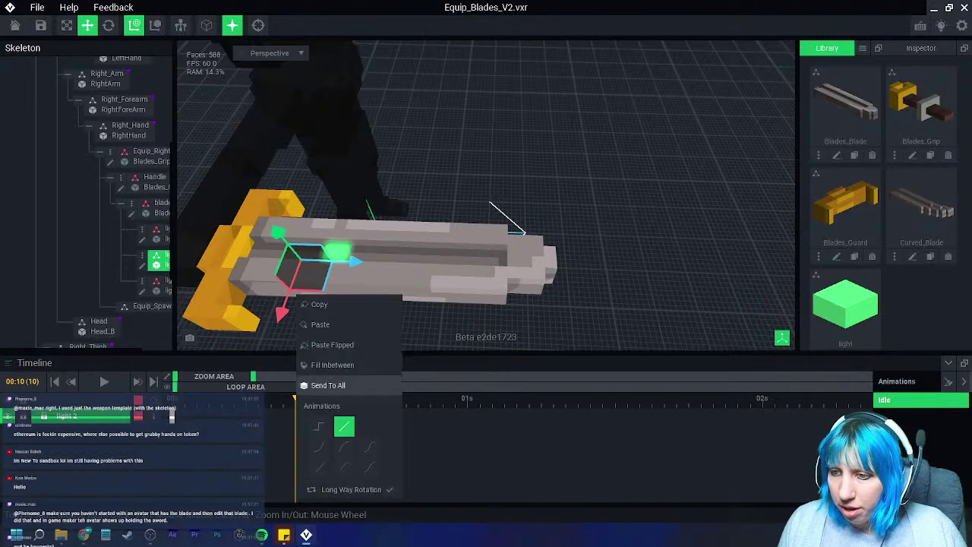
click(320, 324)
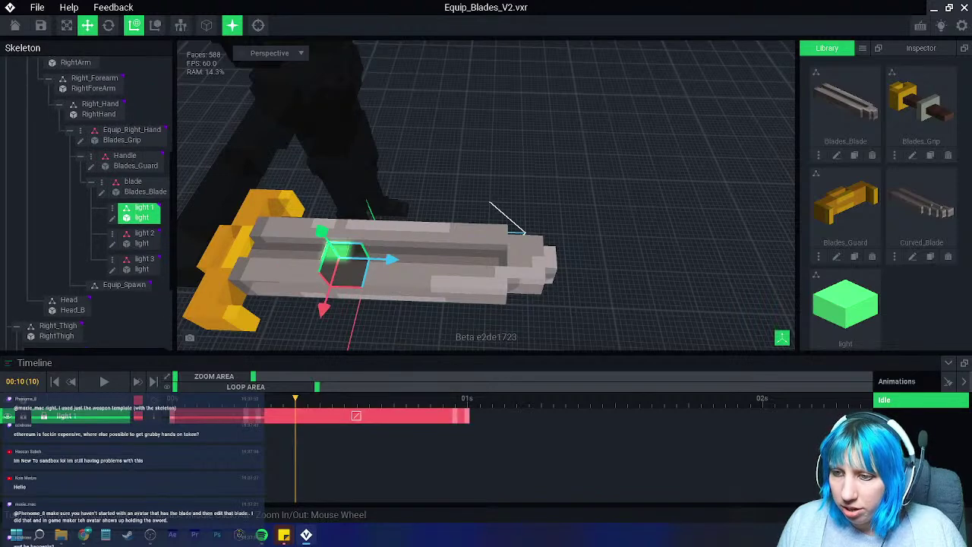
Step: Copy light 1's raised keyframe from frame 7 and paste it onto light 2 at frame 11
right_click(259, 415)
click(278, 304)
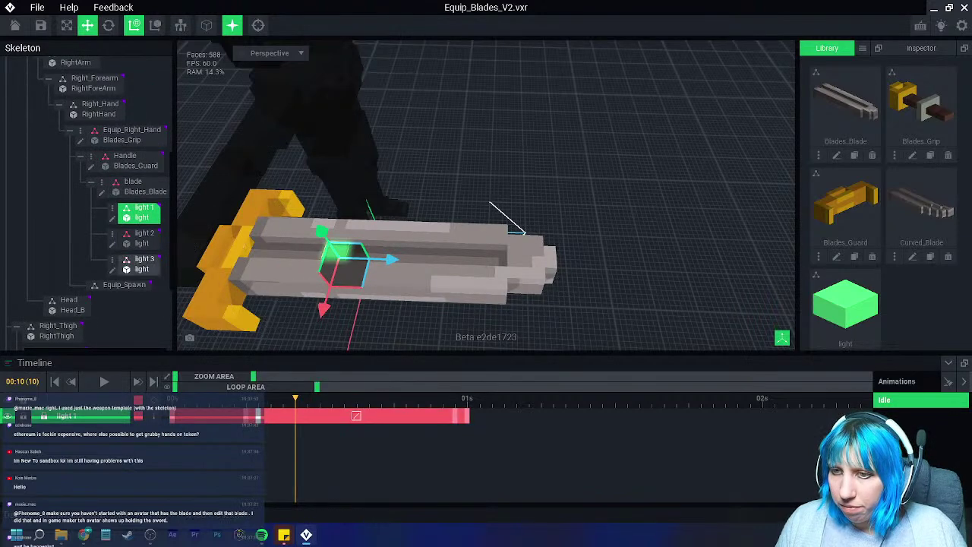
click(143, 239)
click(308, 416)
right_click(307, 416)
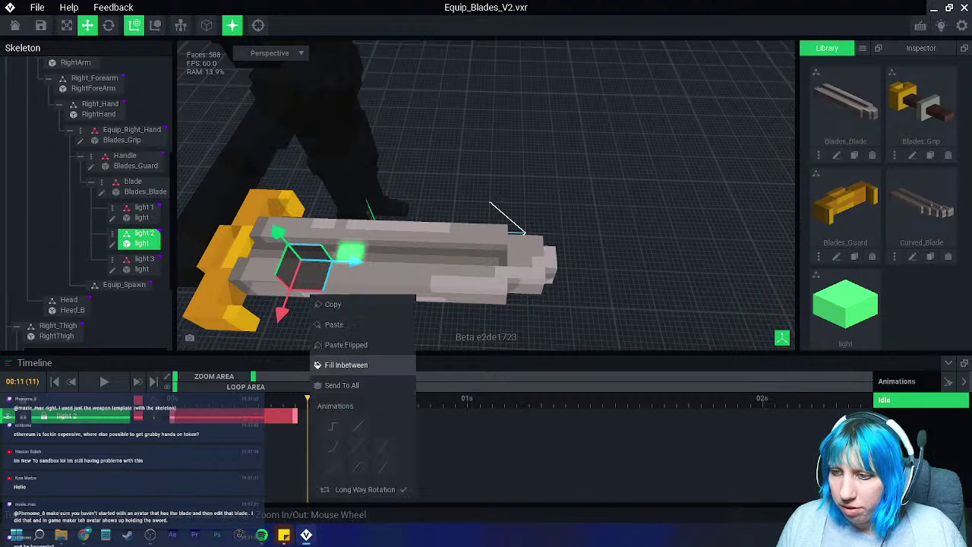
click(326, 325)
Step: Keyframe light 2 at frame 24, moved along the groove to the blade's tip
drag(308, 399, 442, 399)
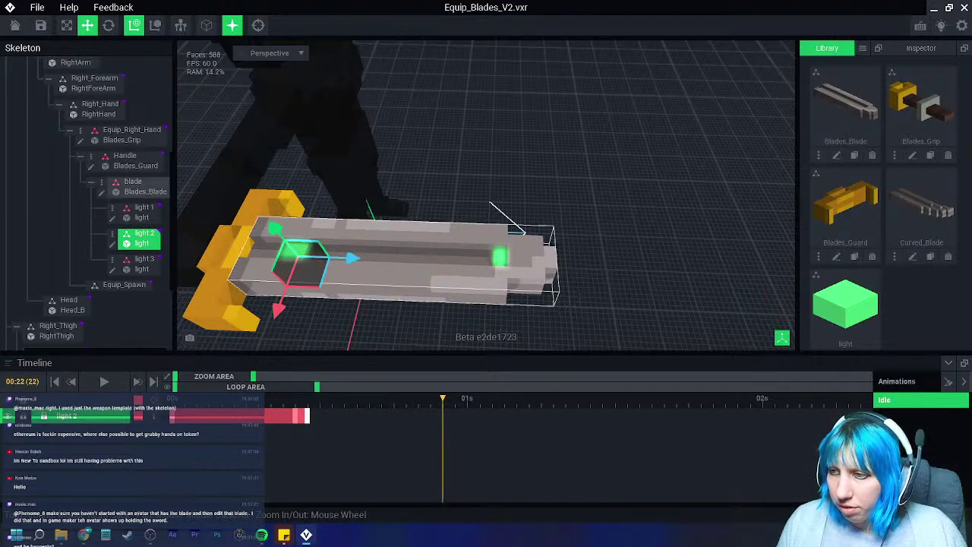
click(499, 258)
key(Right)
key(Right)
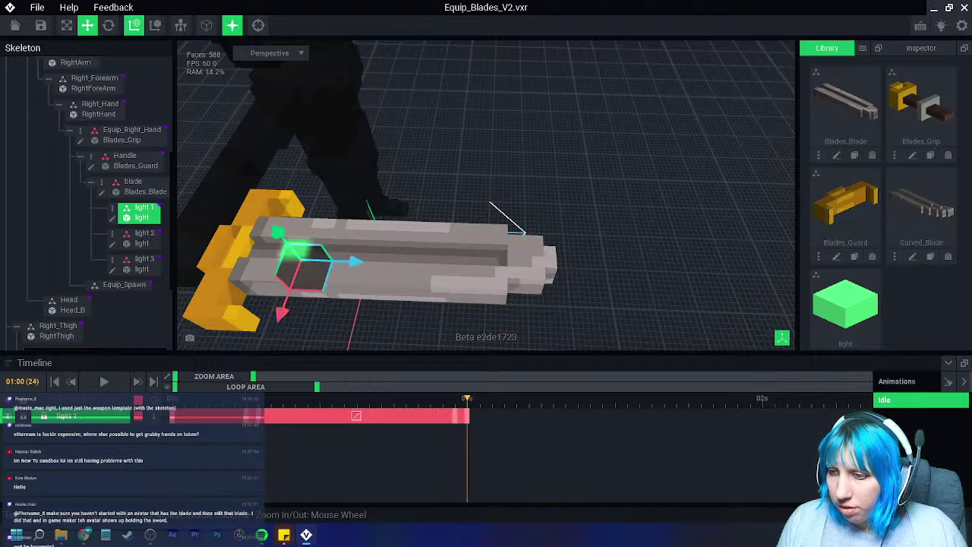
drag(355, 262, 584, 276)
click(295, 250)
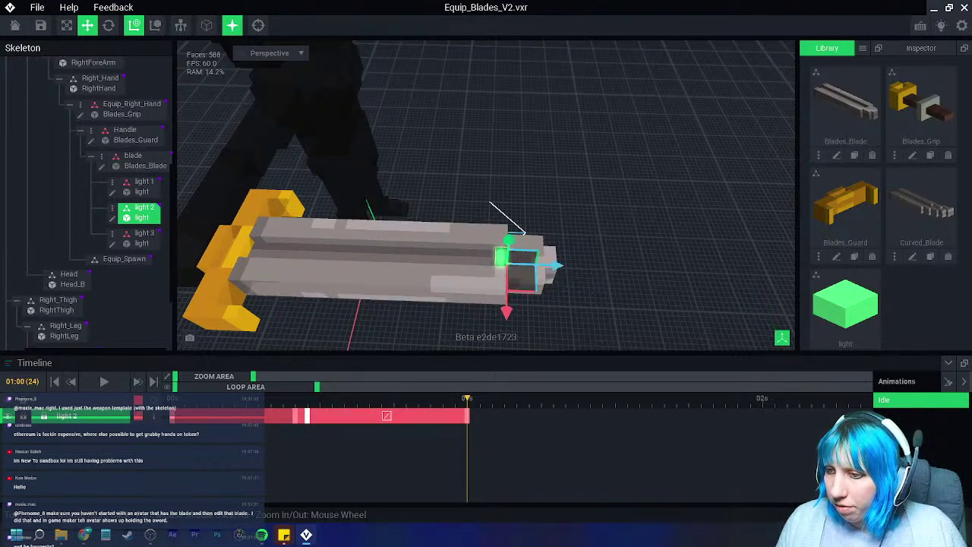
Step: Copy light 2's hidden keyframe from frame 10 and paste it at frame 25
key(Right)
right_click(296, 416)
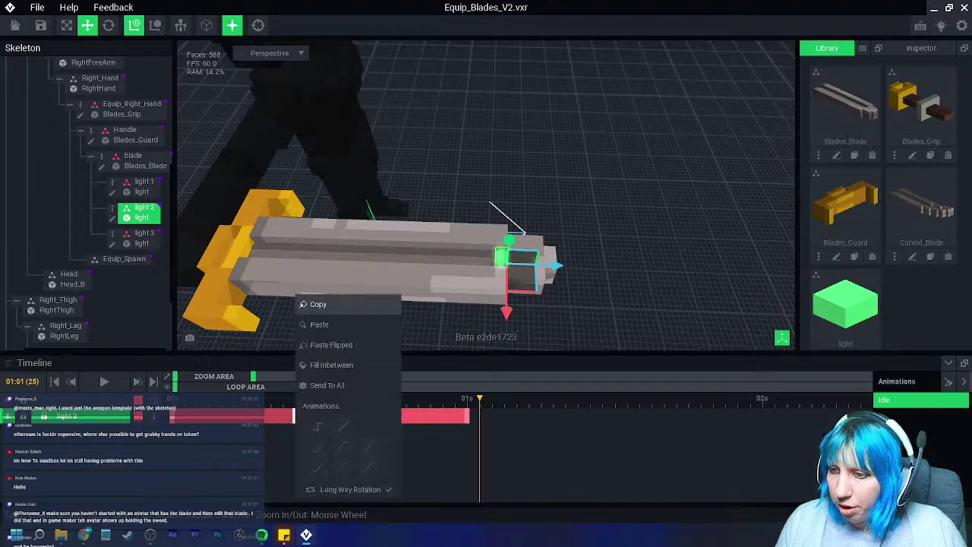
click(316, 305)
right_click(480, 416)
click(503, 324)
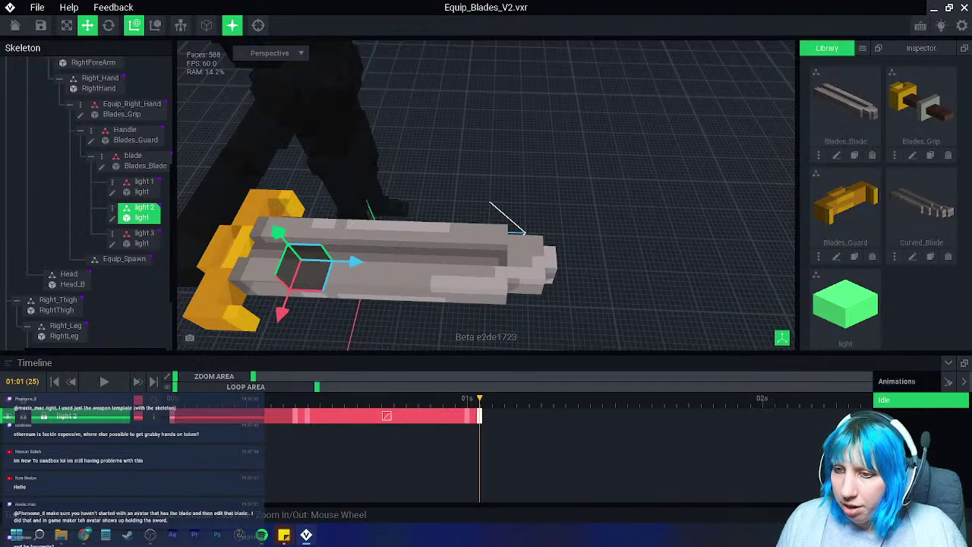
Step: Copy light 3's starting keyframe from frame 0 and paste it at frame 12
click(308, 400)
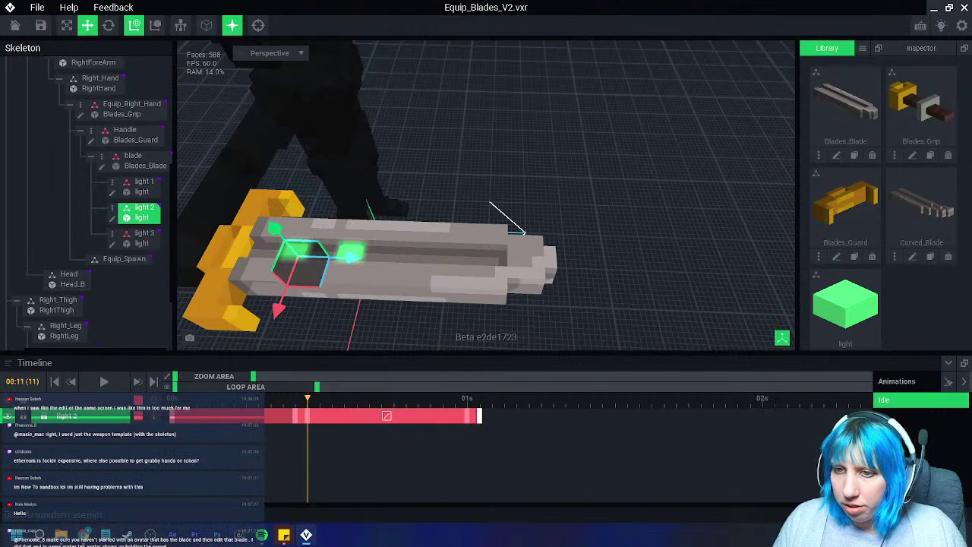
click(143, 239)
click(319, 399)
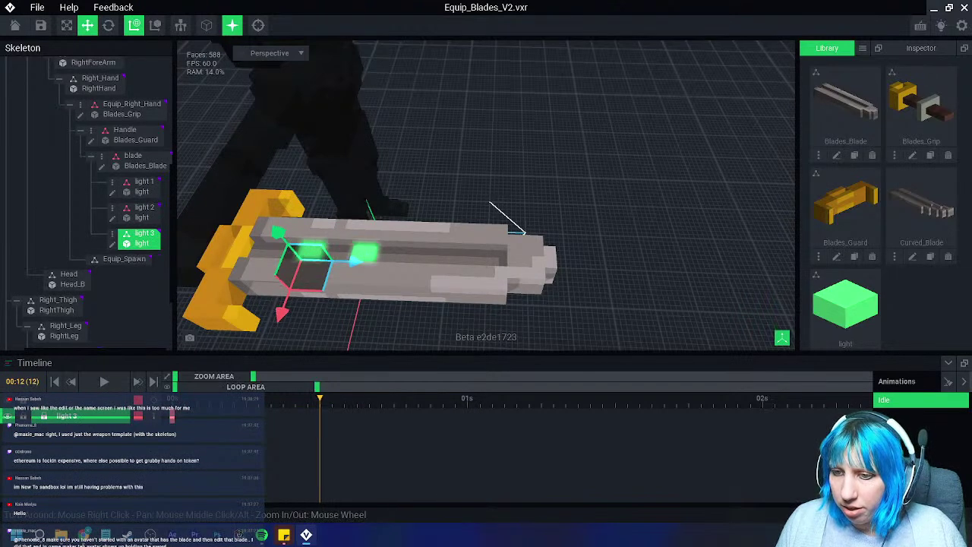
right_click(171, 414)
click(199, 304)
right_click(320, 415)
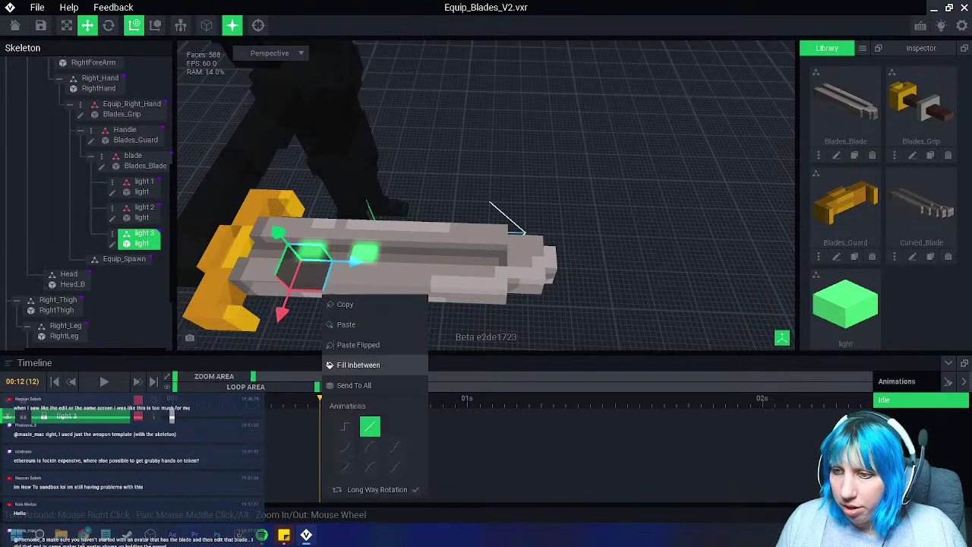
click(346, 325)
Step: Copy light 2's raised keyframe from frame 11 and paste it onto light 3 at frame 13
key(Right)
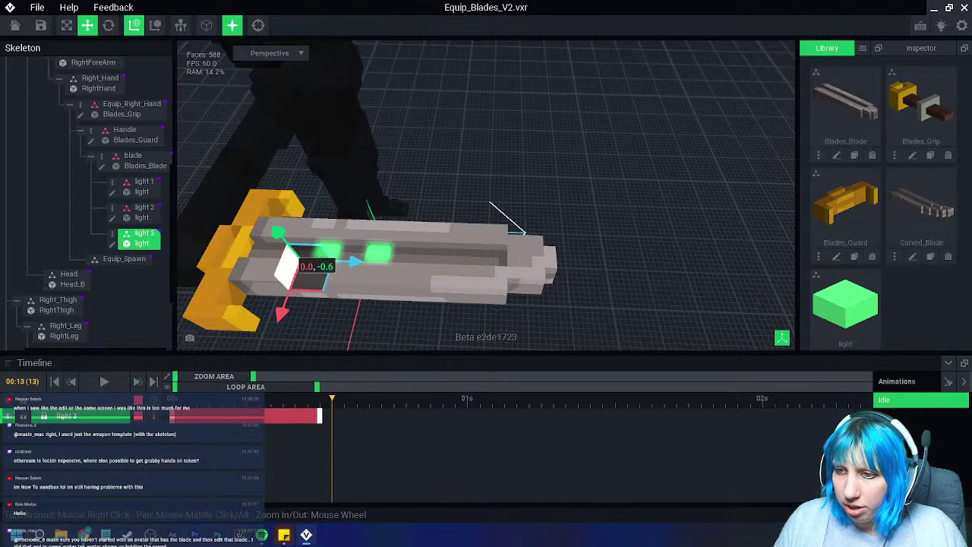
click(331, 252)
click(307, 415)
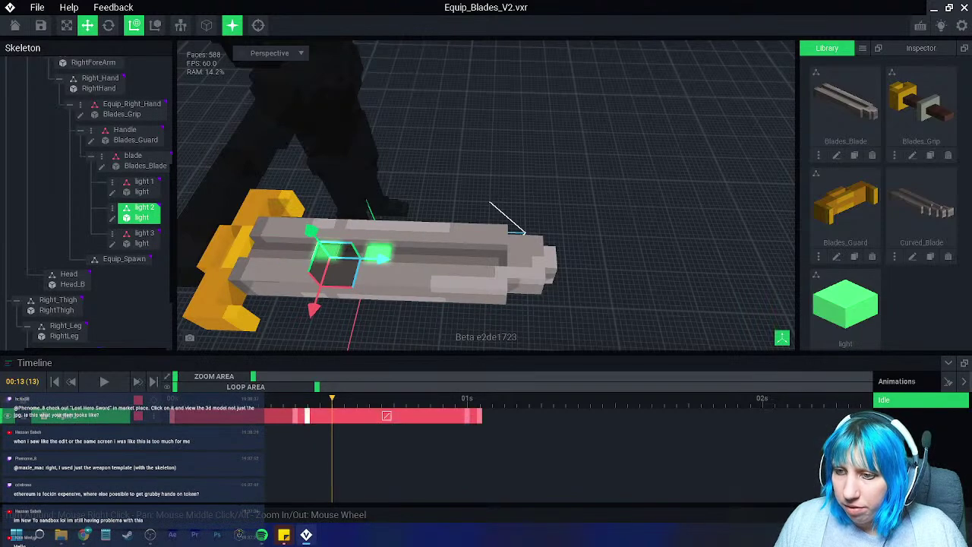
right_click(307, 415)
click(332, 303)
click(143, 238)
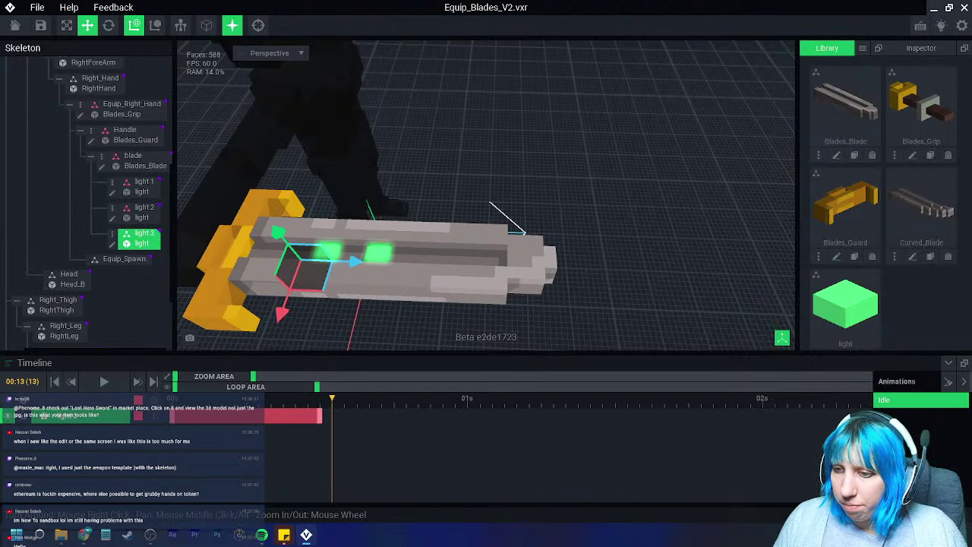
right_click(333, 415)
click(349, 325)
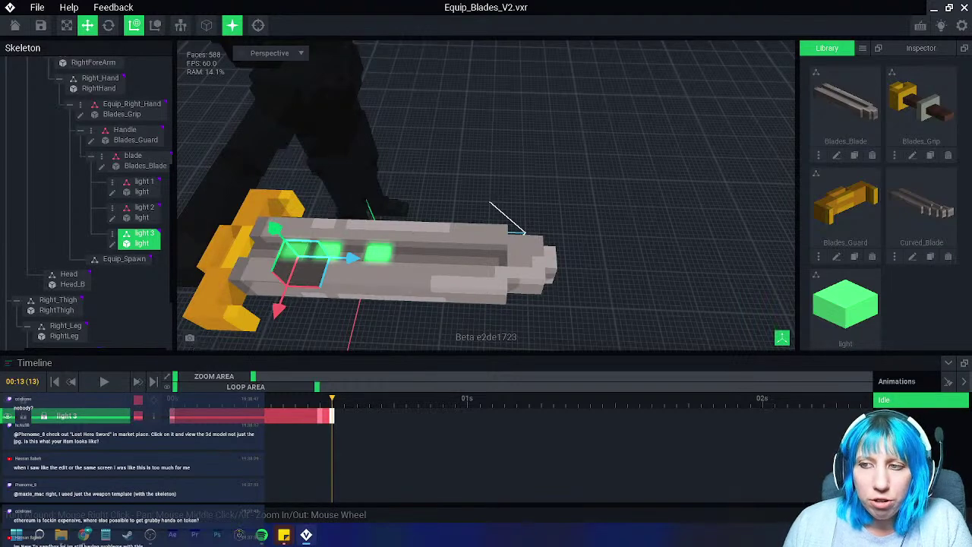
Step: Shift light 3's hidden and raised keyframes one frame later, to frames 13 and 14
scroll(332, 270, up, 5)
key(Left)
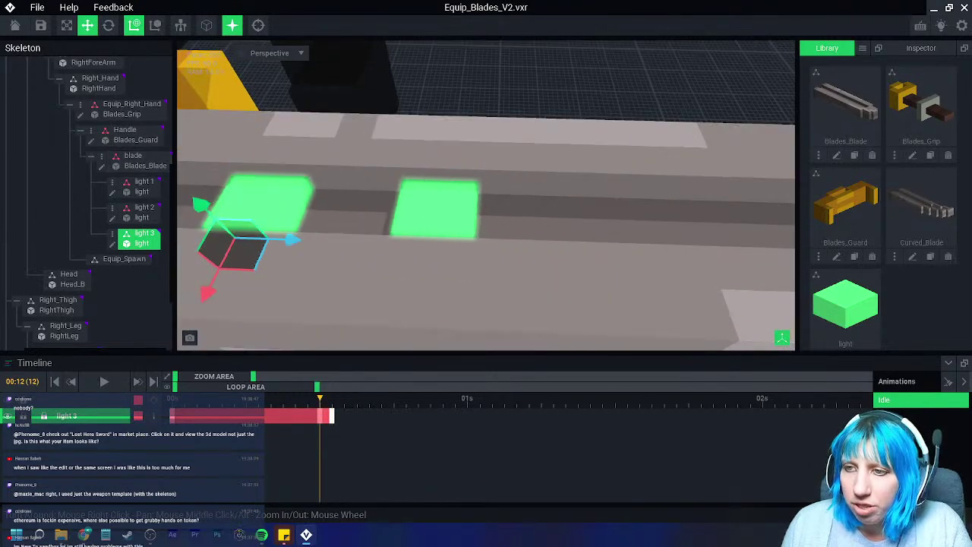
key(Right)
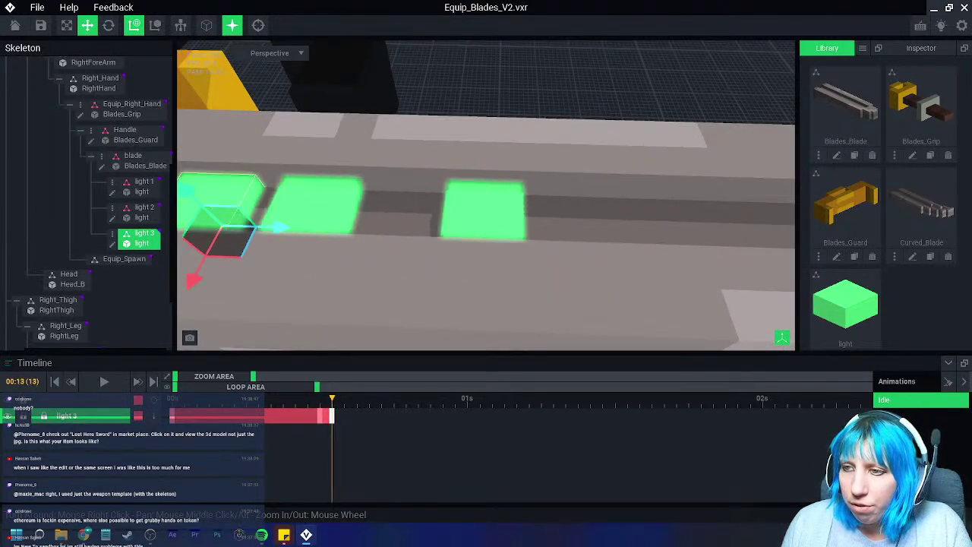
key(Right)
mouse_move(332, 416)
mouse_down()
mouse_move(344, 416)
mouse_move(332, 416)
mouse_up()
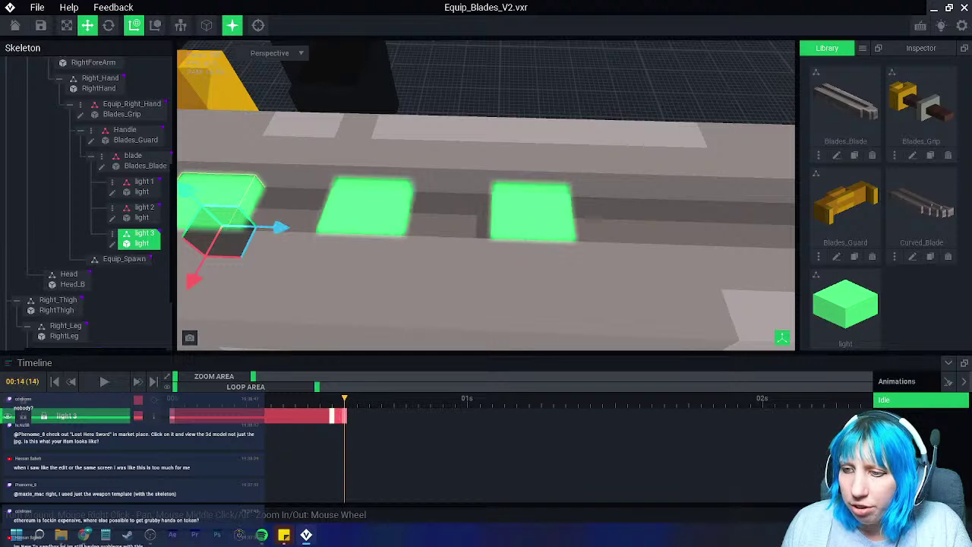
Step: Step the Idle animation forward to frame 25, examining the spacing between the lights along the blade
key(Left)
key(Right)
key(Right)
key(Right)
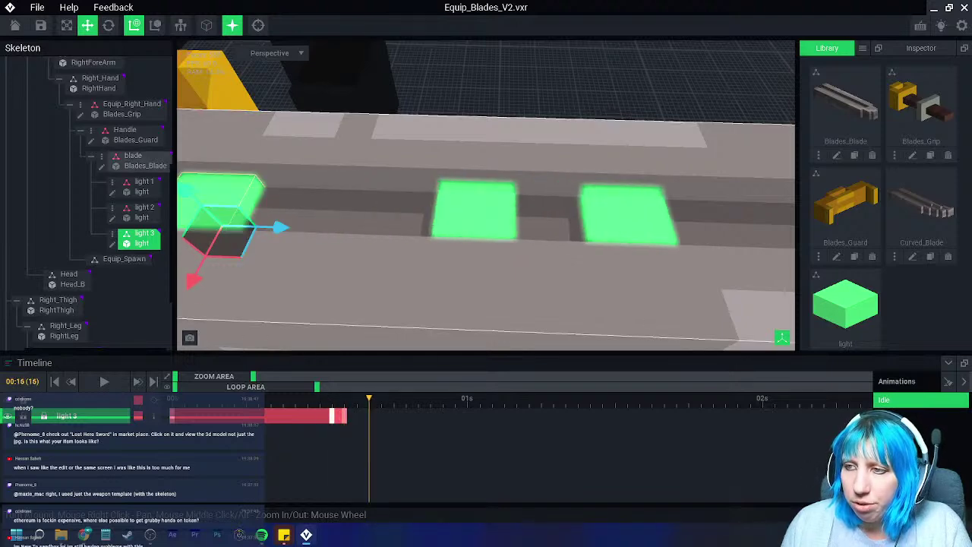
click(475, 213)
key(Right)
key(Right)
key(Right)
key(Right)
key(Right)
key(Right)
key(Right)
key(Right)
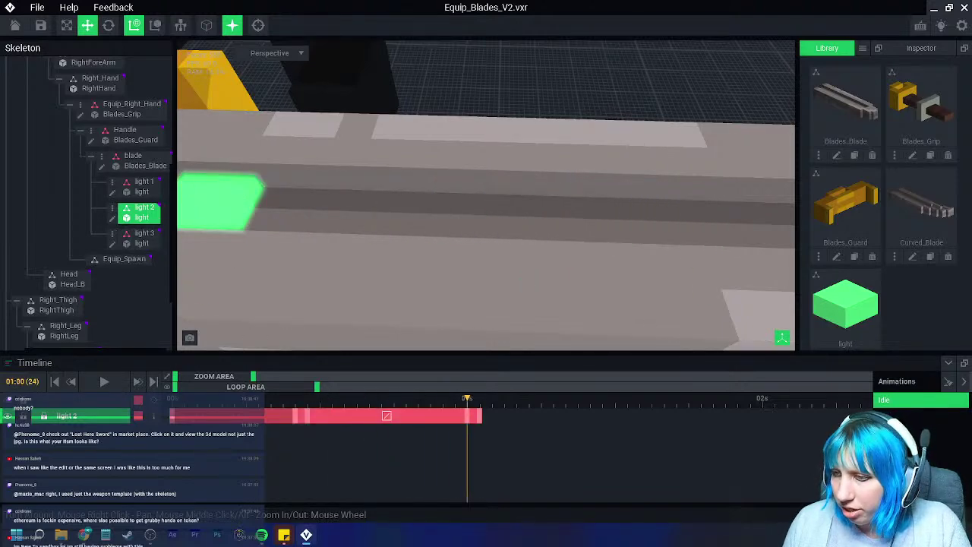
scroll(334, 270, down, 5)
key(Right)
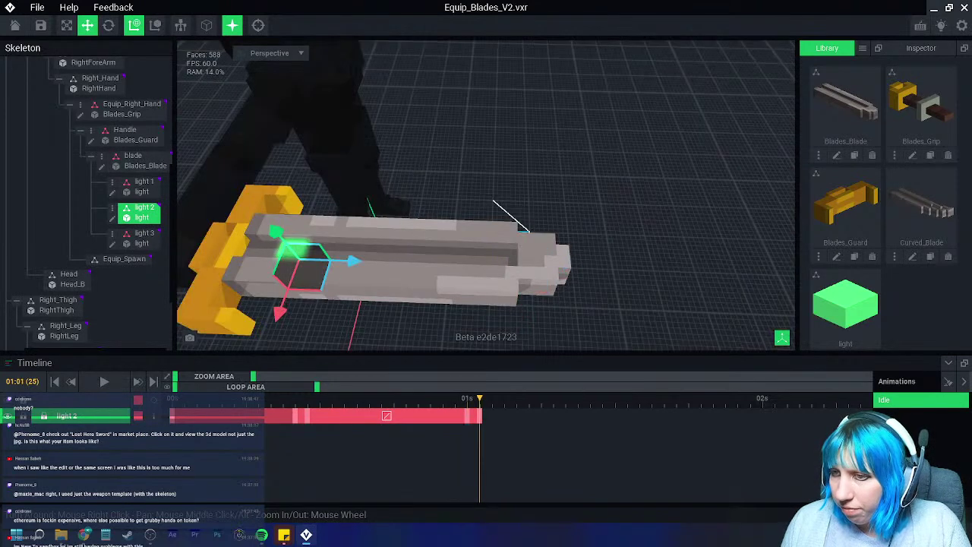
mouse_move(356, 262)
drag(356, 263, 534, 269)
key(ctrl+z)
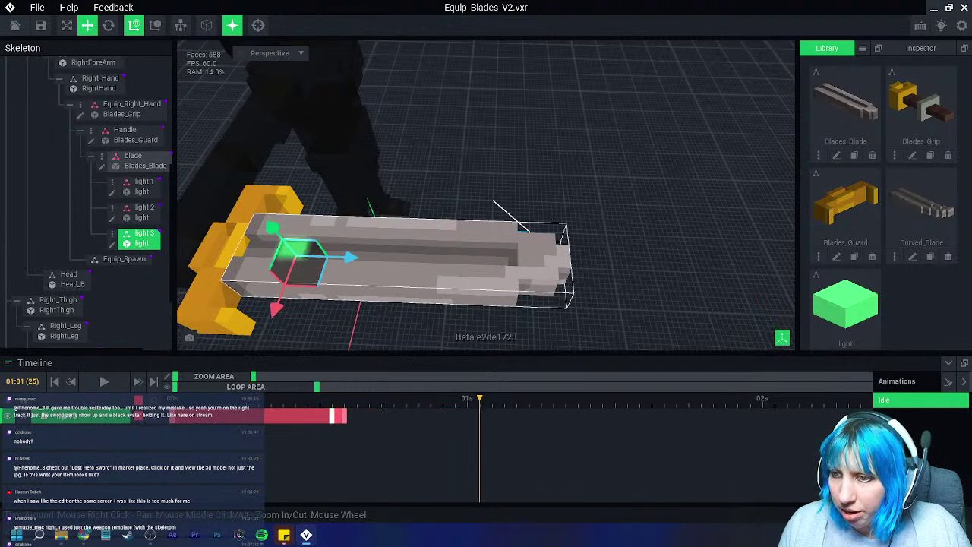
Step: Keyframe light 3 at frame 25, moved along the groove to the blade's tip
click(143, 235)
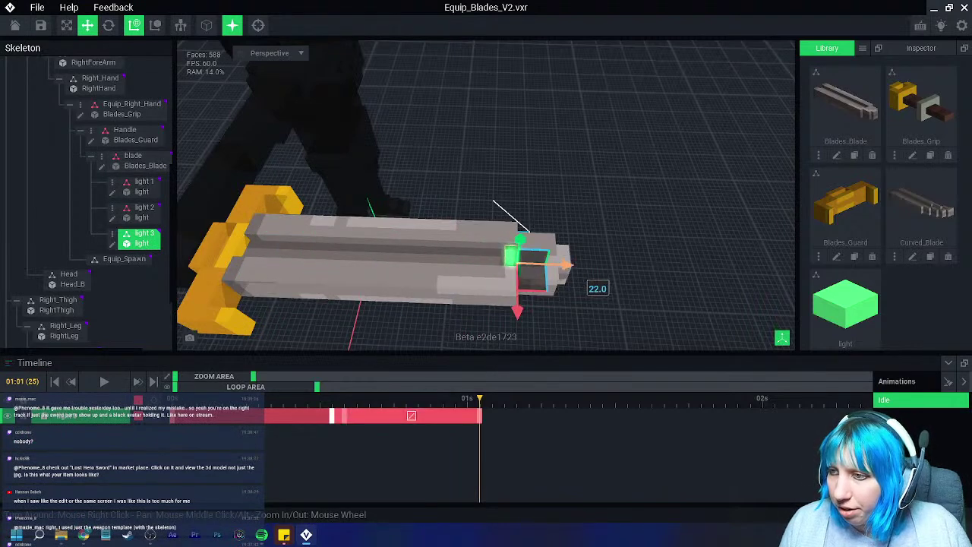
key(Right)
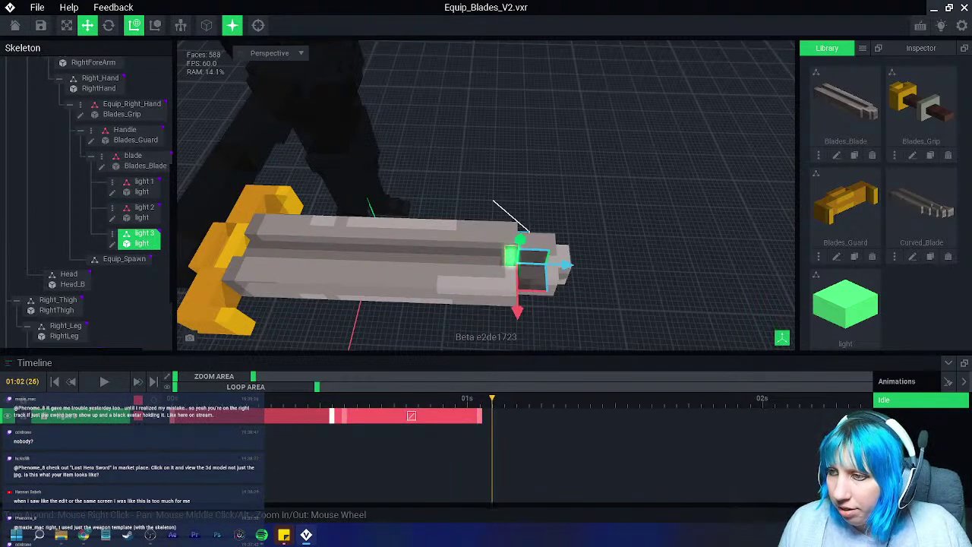
key(Left)
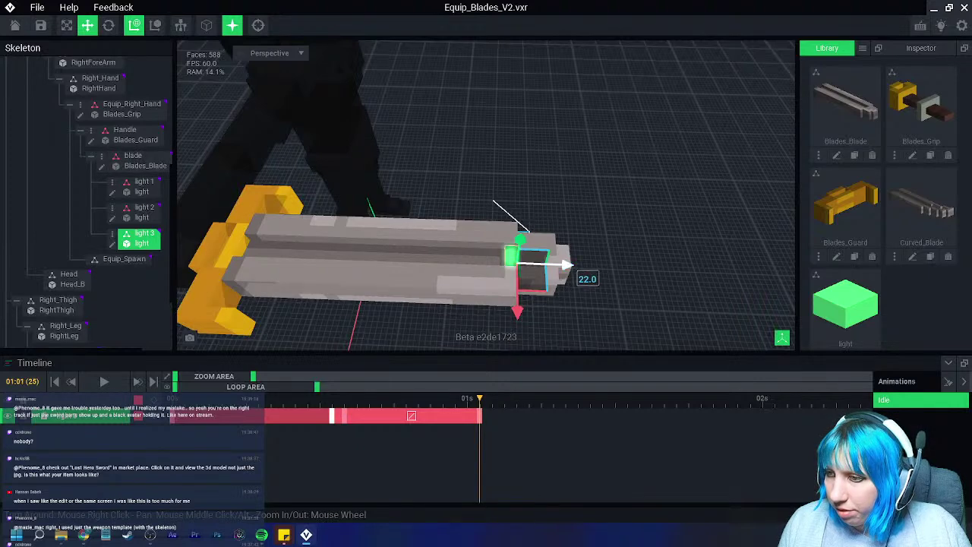
drag(568, 265, 573, 268)
Step: Copy light 3's hidden keyframe from frame 13 and paste it at frame 26
key(Right)
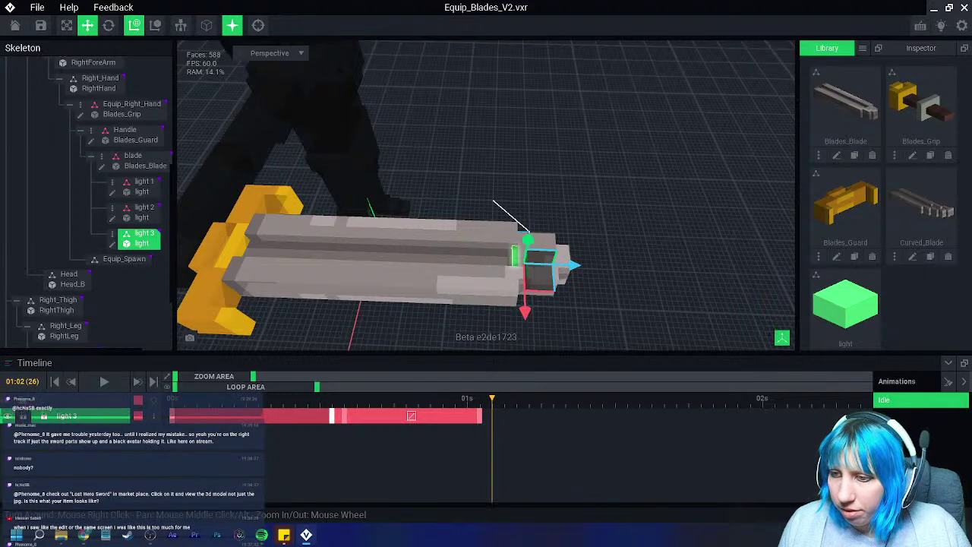
right_click(332, 416)
click(356, 305)
right_click(492, 416)
click(517, 326)
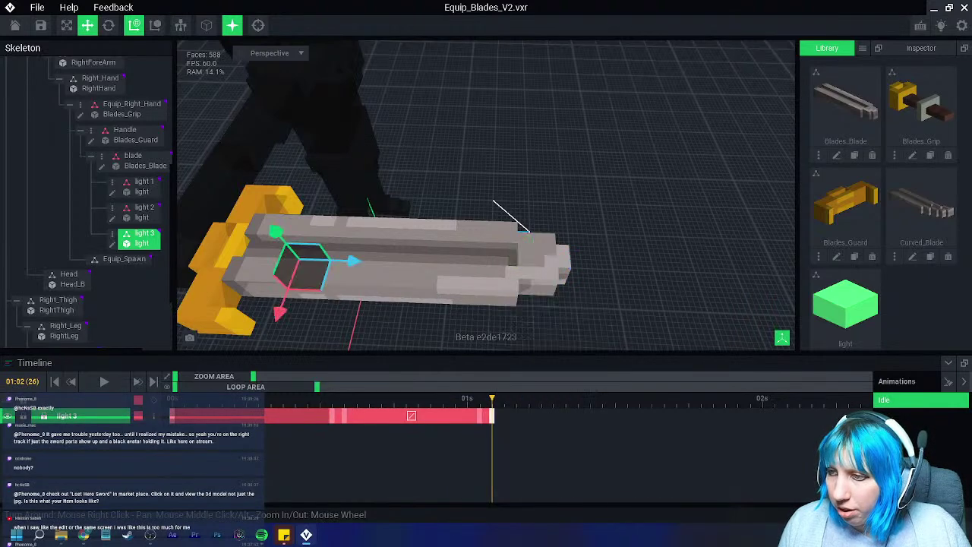
Step: Play the Idle animation from frame 0 to check how the three lights travel along the blade
drag(492, 399, 172, 399)
click(104, 382)
click(524, 159)
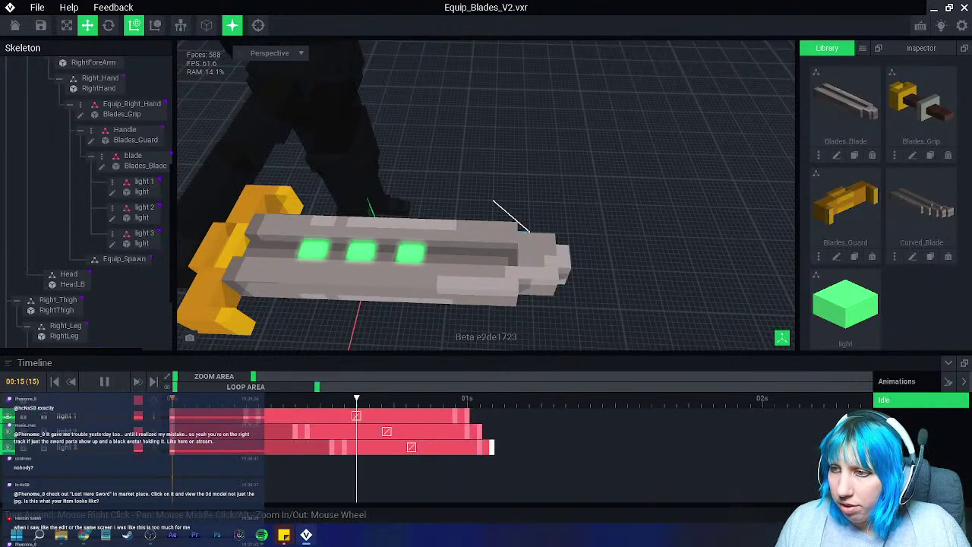
click(104, 382)
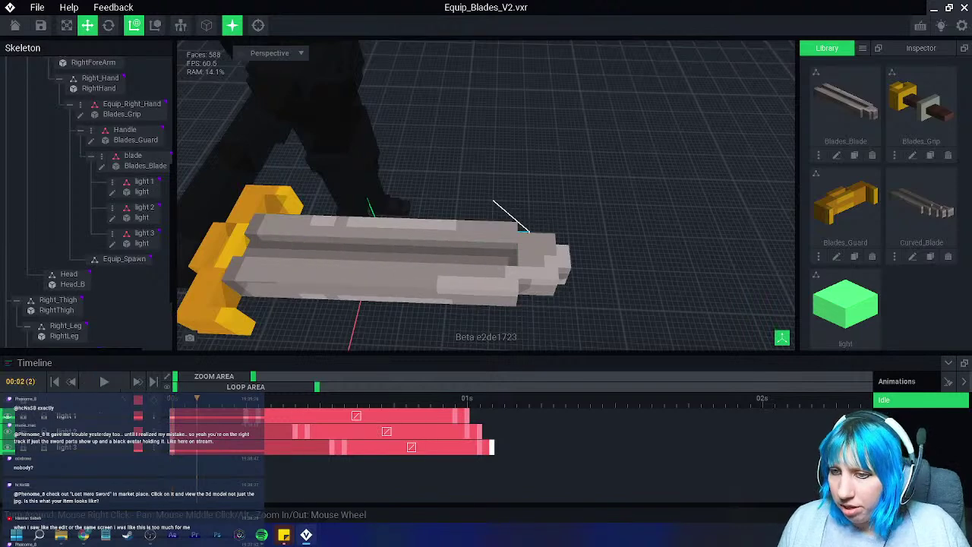
Step: Shift light 3's hidden and raised keyframes one frame later, to frames 14 and 15, checking the spacing between the lights
drag(196, 399, 283, 399)
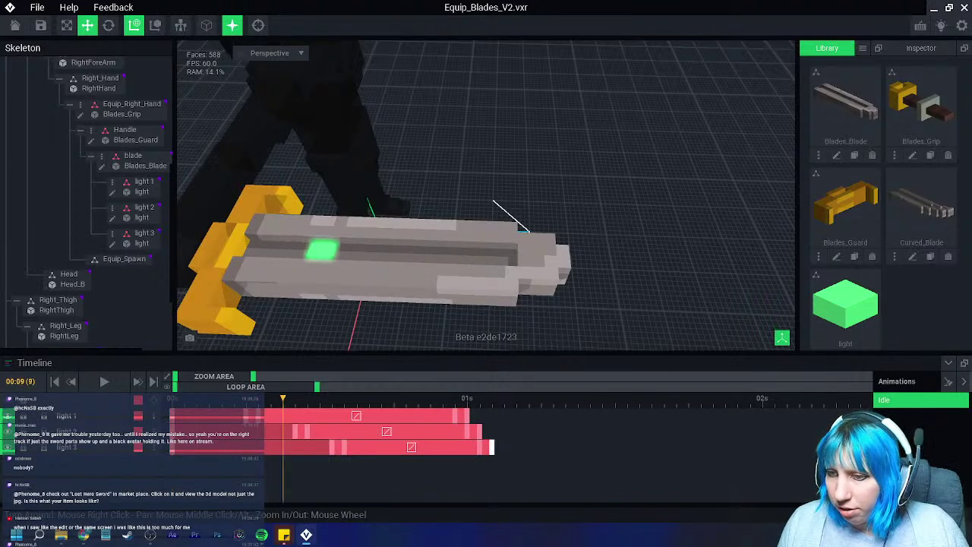
key(Right)
key(Left)
key(Left)
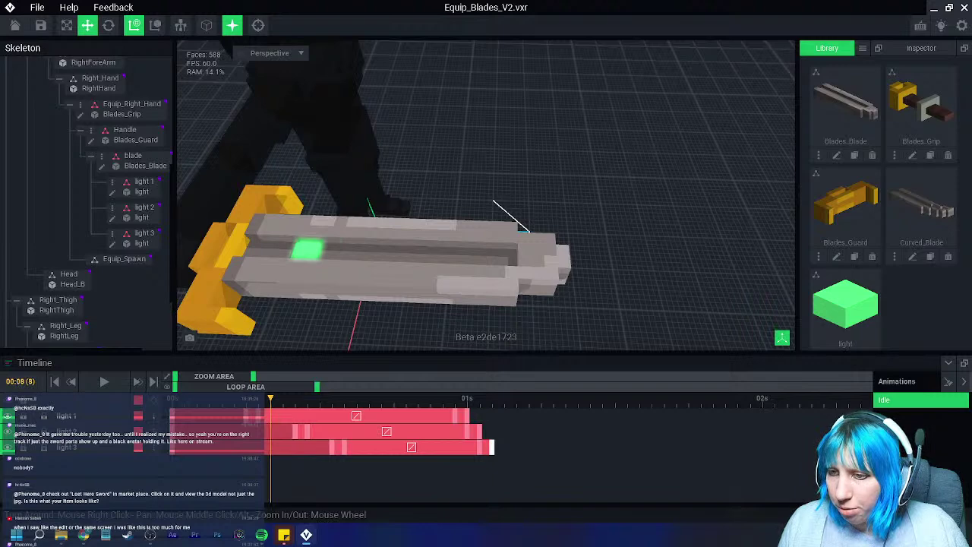
key(Right)
key(Right)
key(Right)
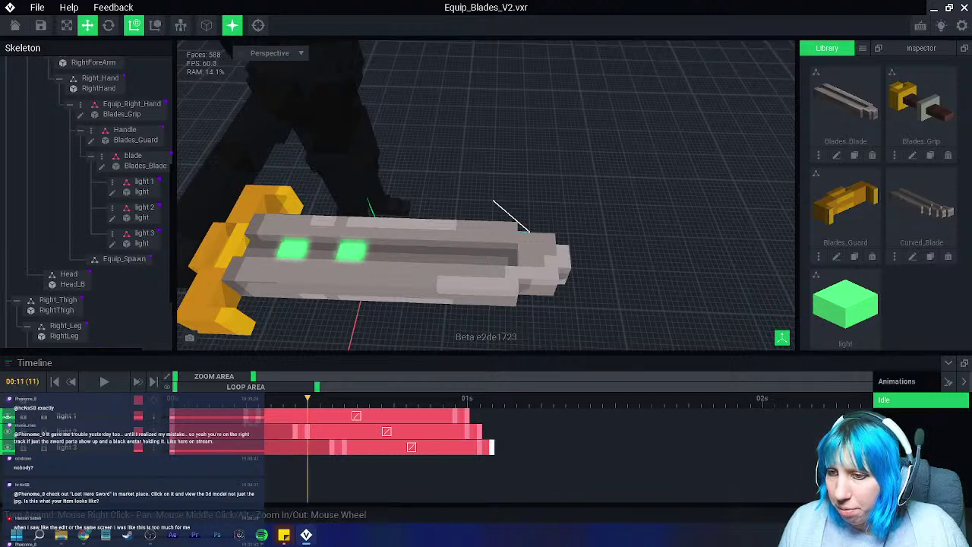
key(Right)
key(Right)
key(Right)
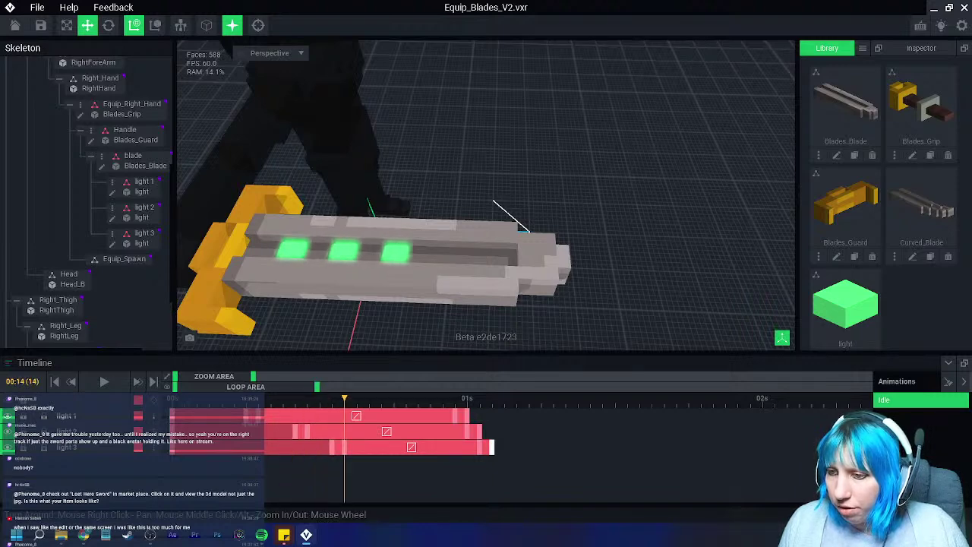
drag(332, 448, 344, 447)
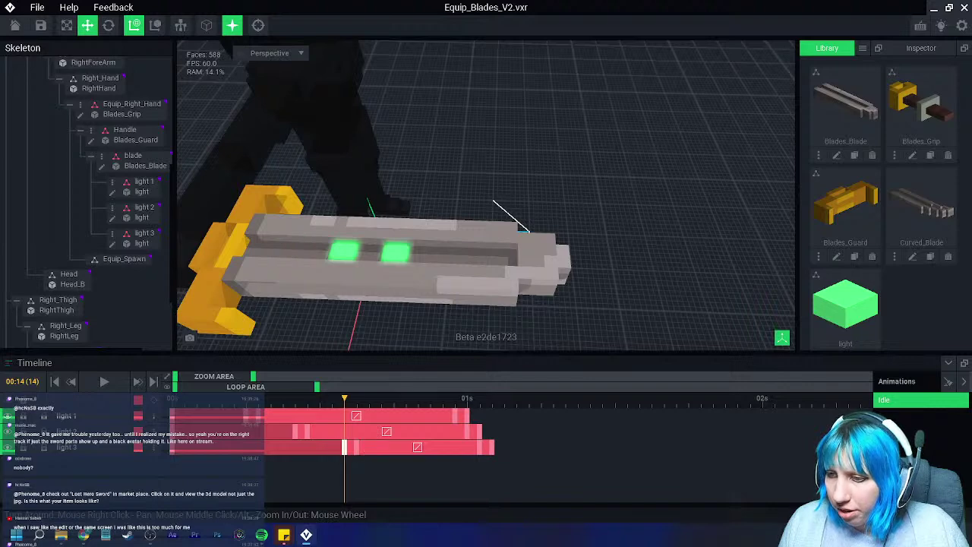
Step: Delay the ending keyframes of light 2 to frames 26 and 27 and those of light 3 to frames 29 and 30
key(Right)
key(Right)
key(Right)
key(Right)
key(Right)
key(Right)
key(Right)
key(Right)
key(Right)
key(Right)
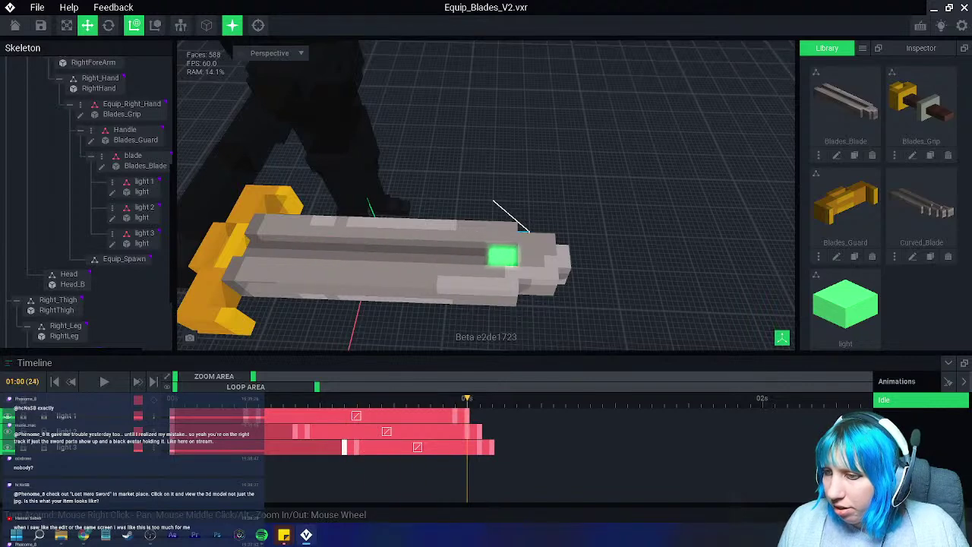
key(space)
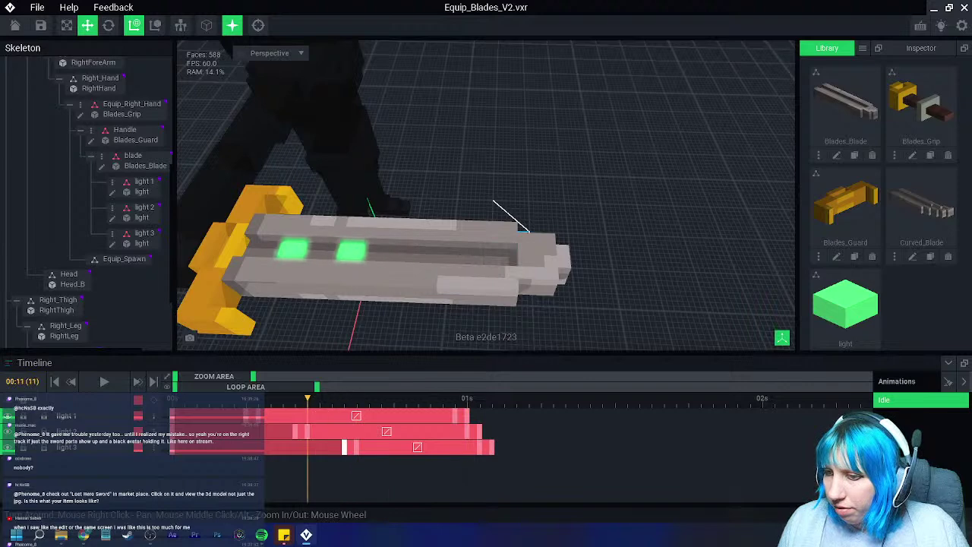
key(space)
drag(479, 431, 544, 446)
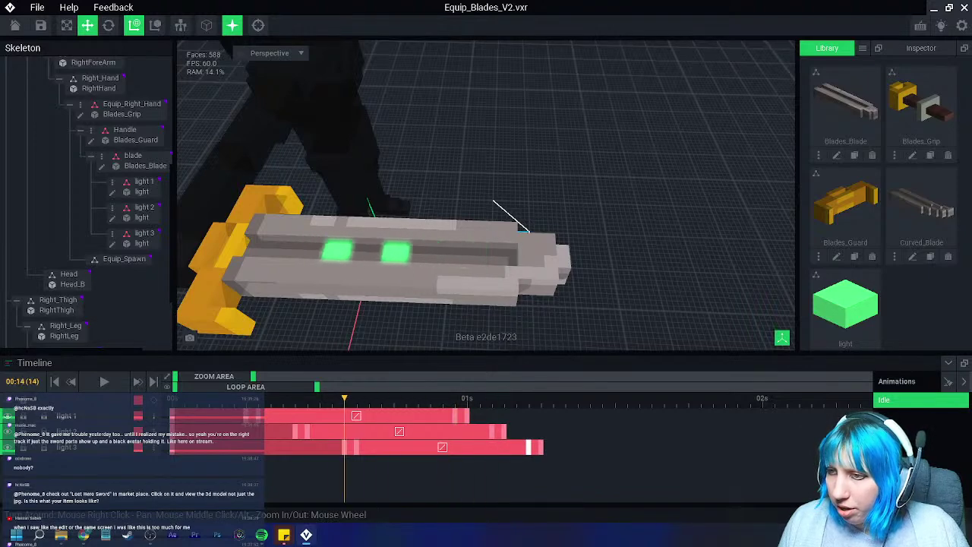
Step: Play the Idle animation from the beginning and review the retimed lights with the whole sword in view
drag(443, 398, 172, 398)
key(space)
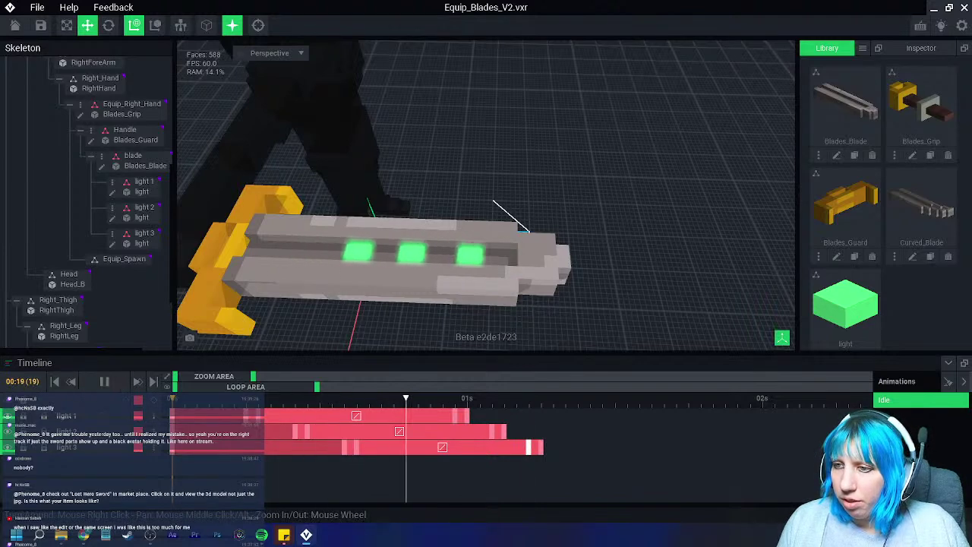
scroll(486, 195, down, 3)
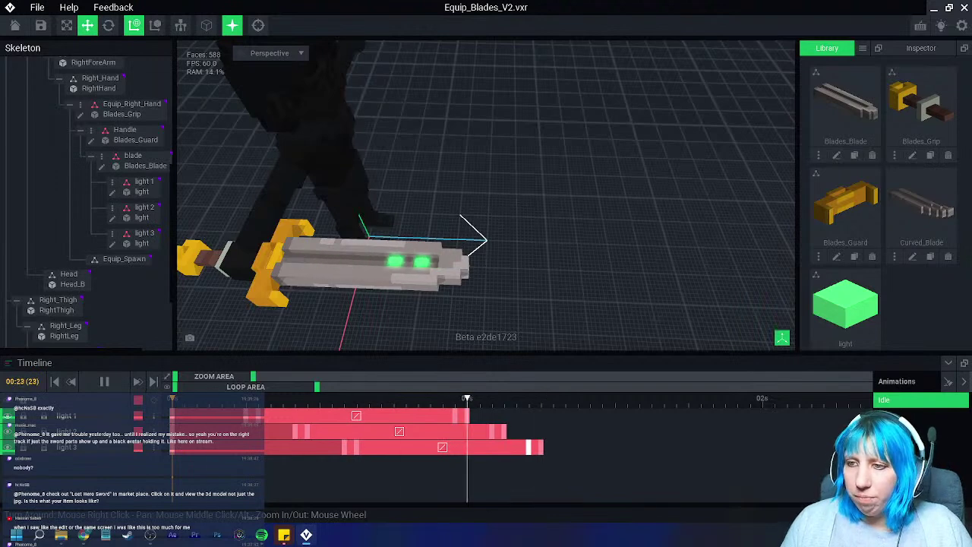
key(space)
Step: Add a keyframe for all nodes at frame 30 of the Idle animation
drag(382, 399, 541, 398)
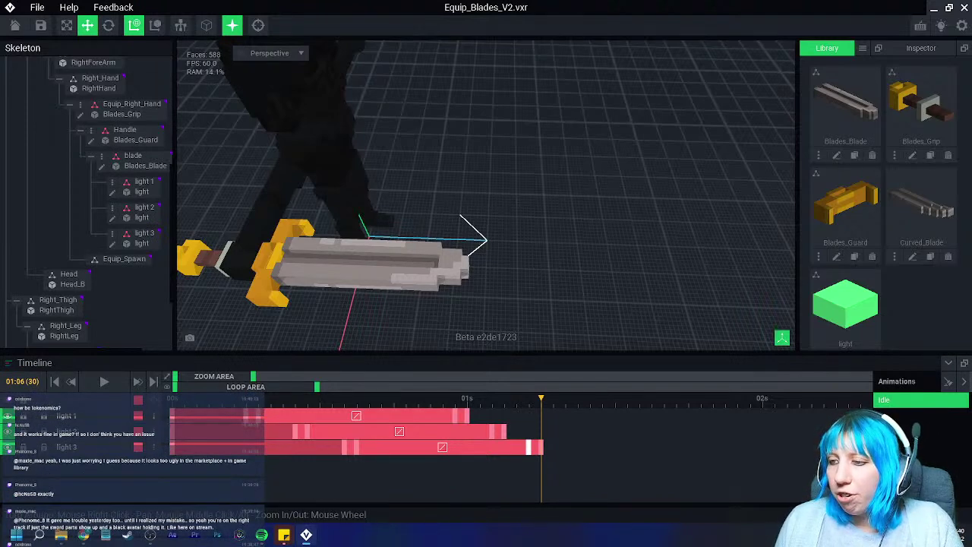
key(Left)
key(Right)
key(Right)
key(Left)
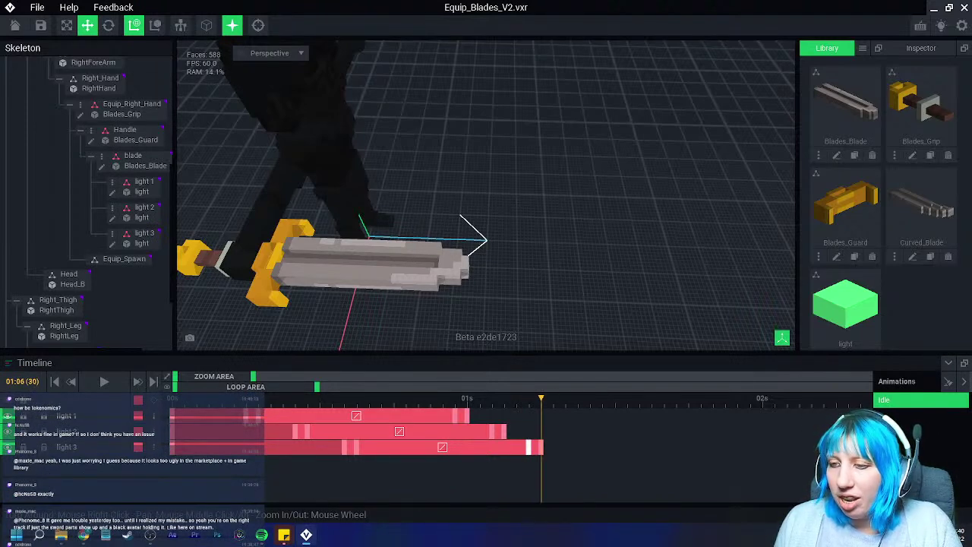
click(153, 400)
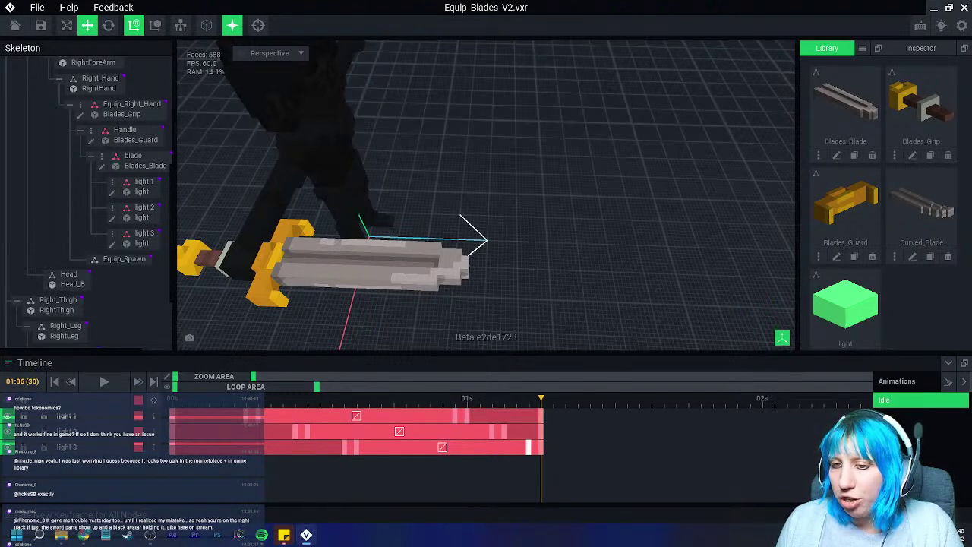
drag(541, 399, 282, 399)
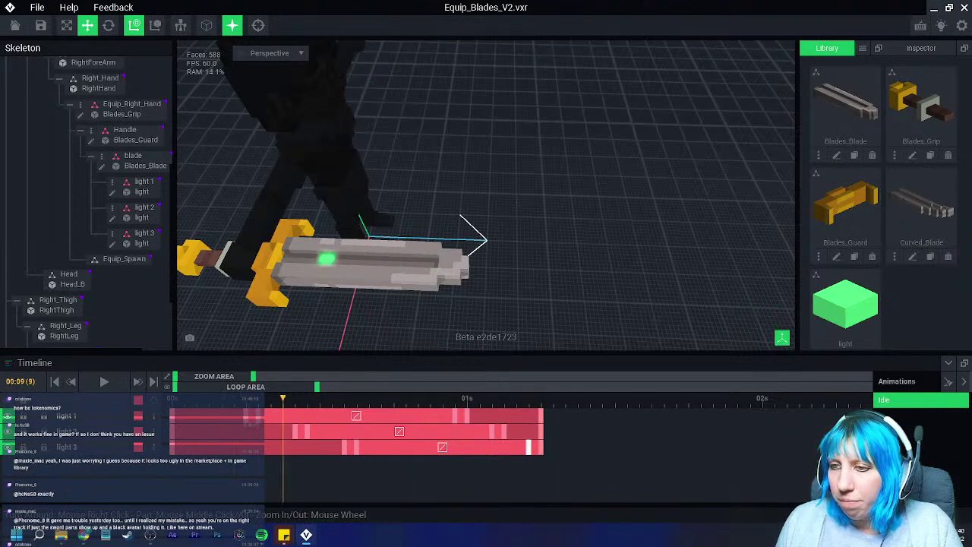
Step: Fill the darker grey areas of the Blades_Blade model with blue #36839F and return to the sword rig
click(304, 265)
click(304, 264)
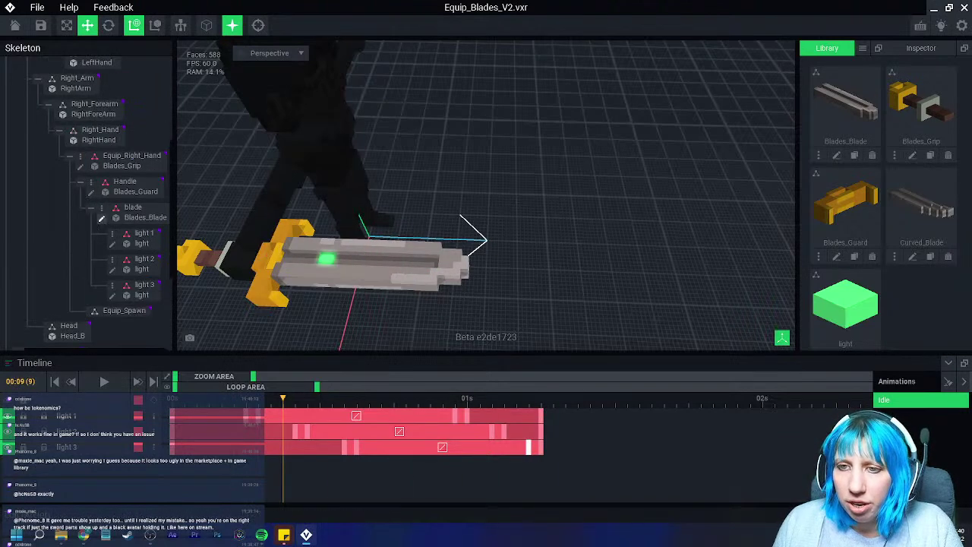
click(102, 219)
right_drag(345, 262, 437, 245)
scroll(437, 245, up, 2)
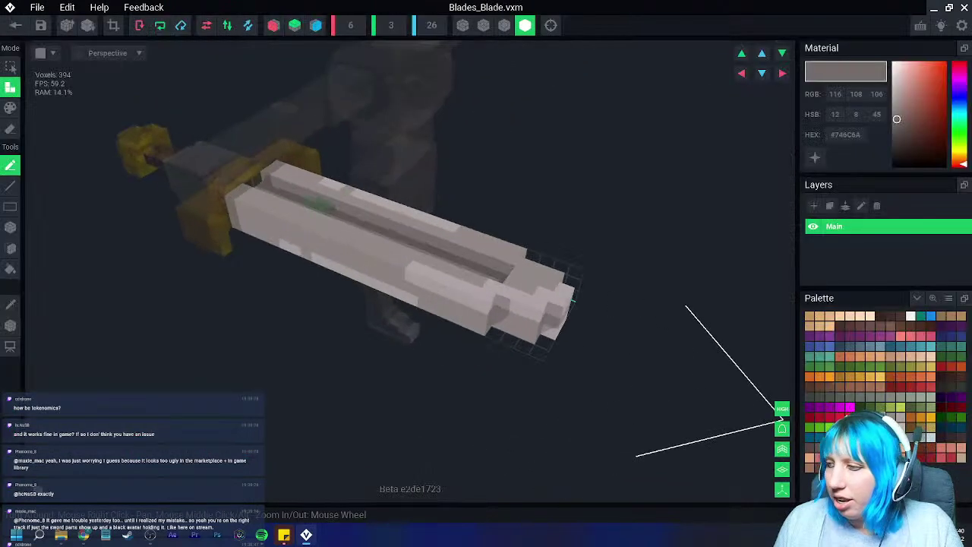
click(911, 346)
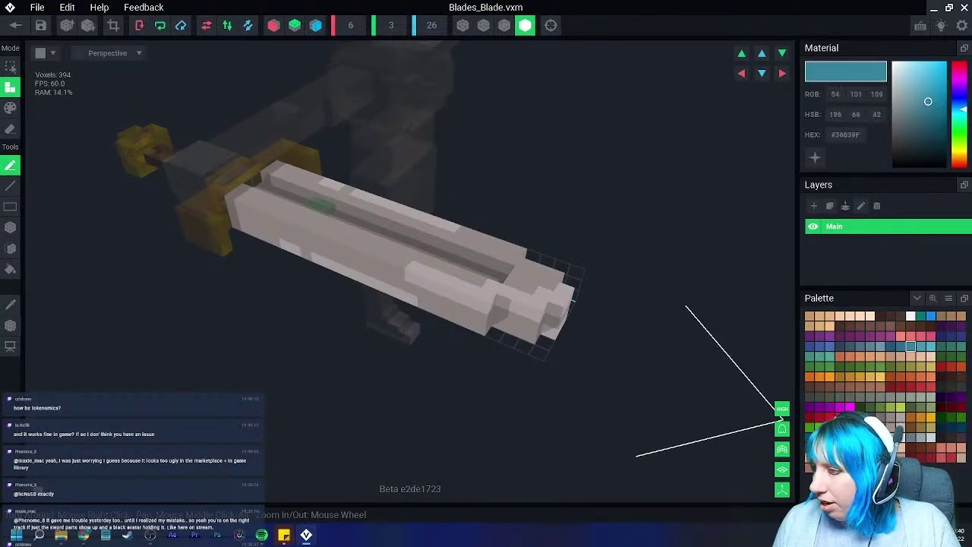
click(10, 108)
click(10, 269)
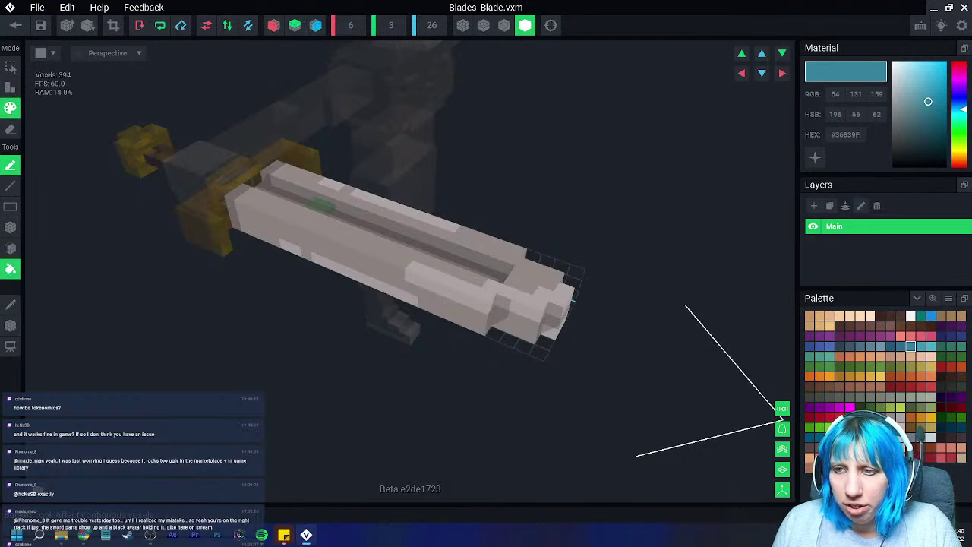
click(339, 258)
right_drag(397, 273, 394, 276)
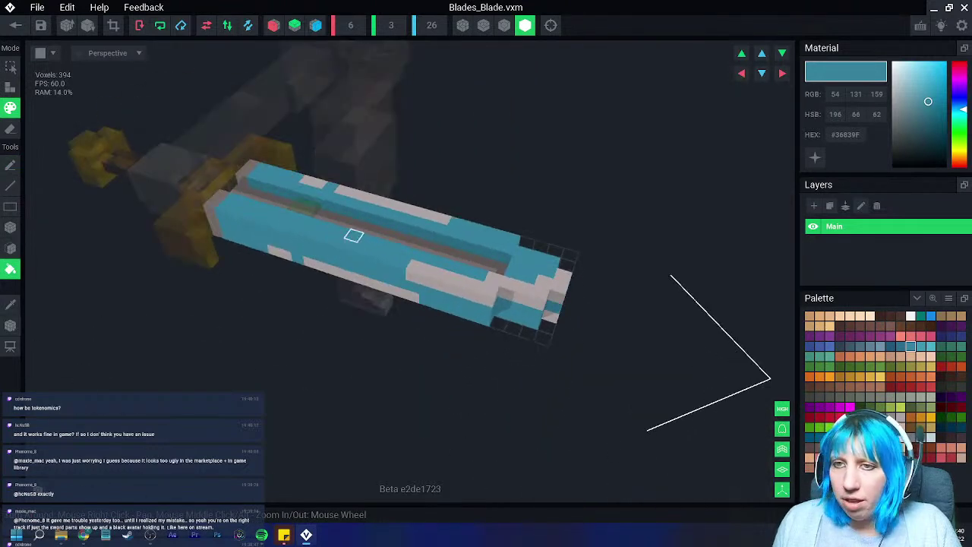
click(15, 25)
click(380, 193)
Step: Fill the orange body of the Blades_Guard model with brown #634332, keeping its yellow accents, and return to the sword rig
right_drag(395, 198, 464, 216)
scroll(463, 217, up, 5)
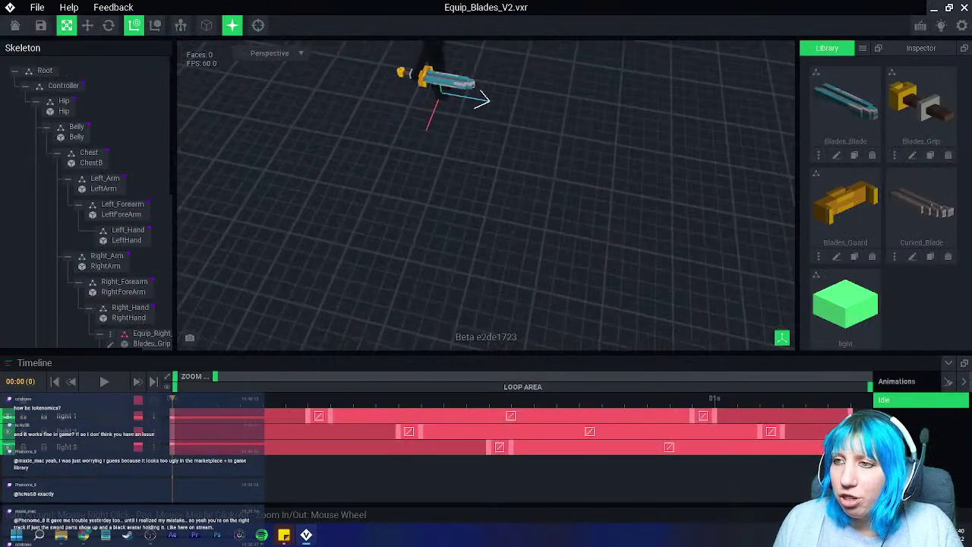
middle_drag(464, 152, 438, 239)
scroll(130, 213, down, 2)
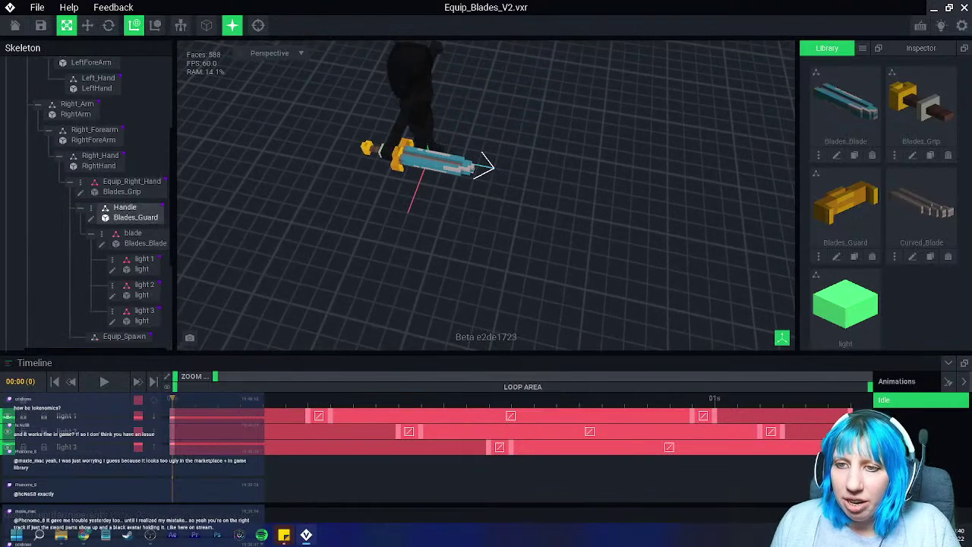
click(90, 218)
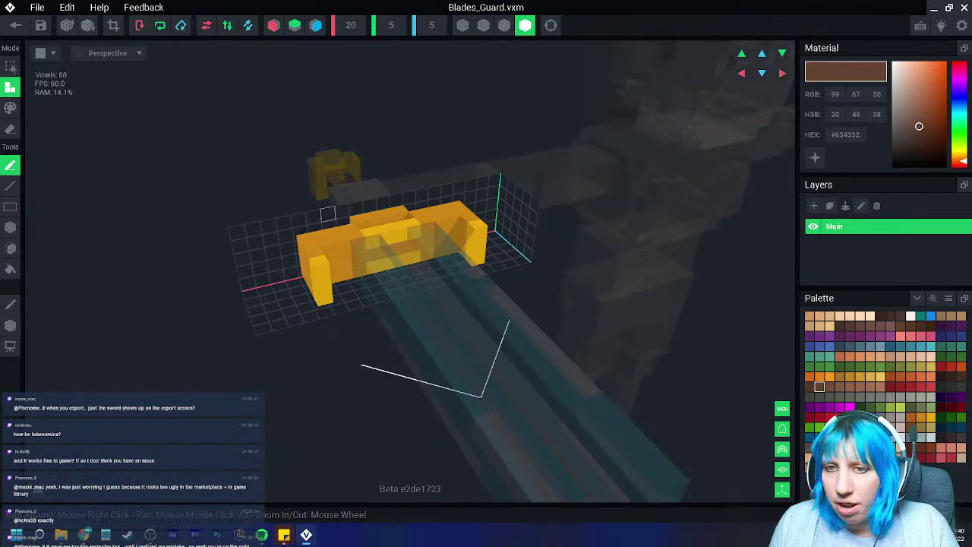
click(10, 108)
click(10, 269)
click(328, 251)
right_drag(328, 251, 486, 243)
click(15, 26)
click(588, 195)
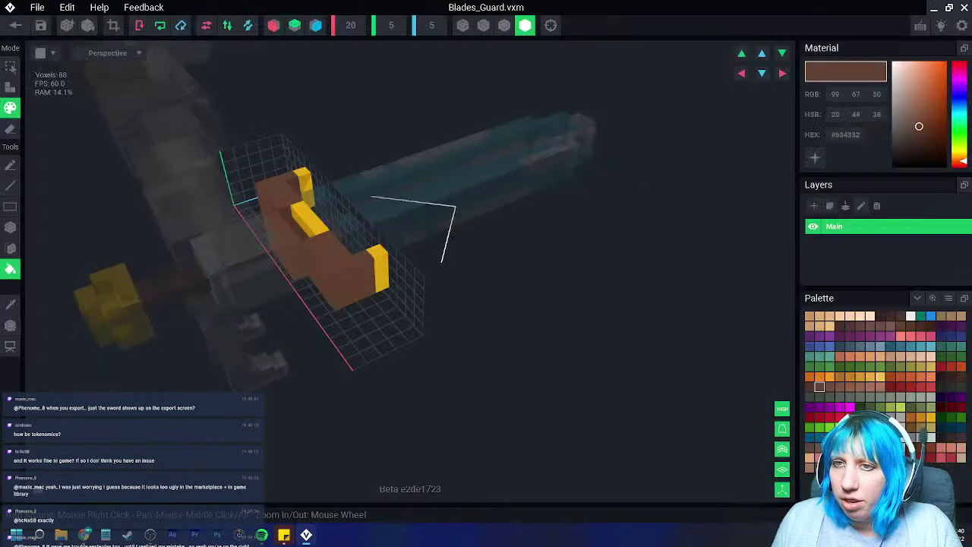
click(114, 26)
click(16, 26)
key(Return)
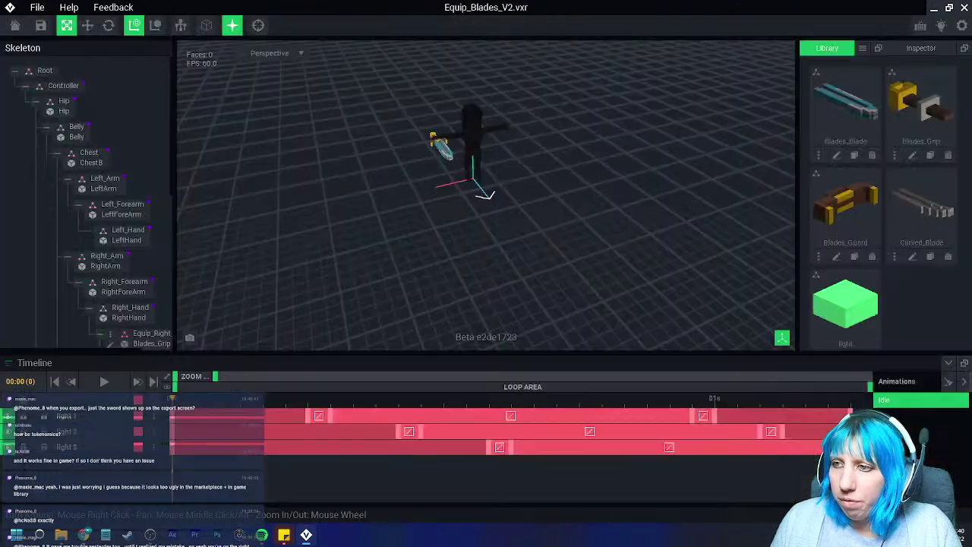
scroll(129, 338, down, 3)
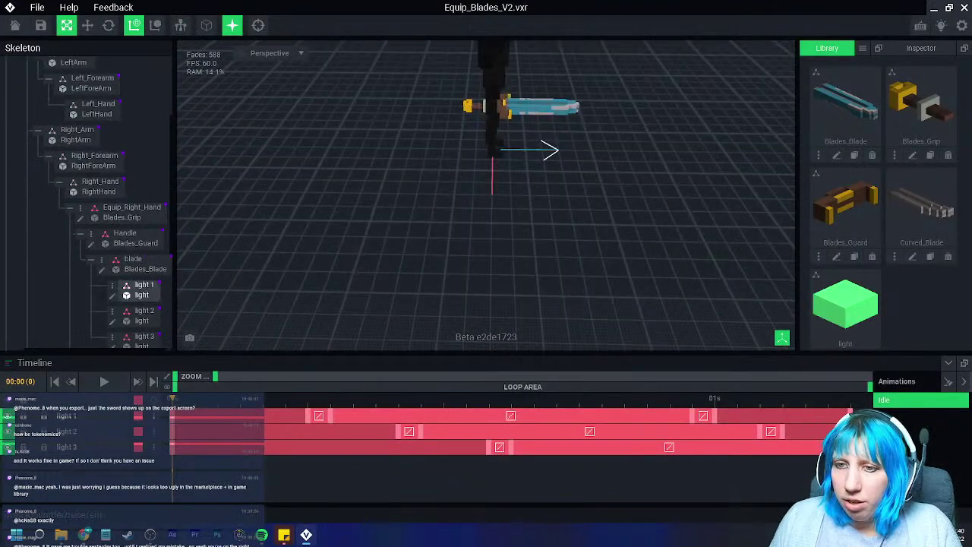
click(80, 217)
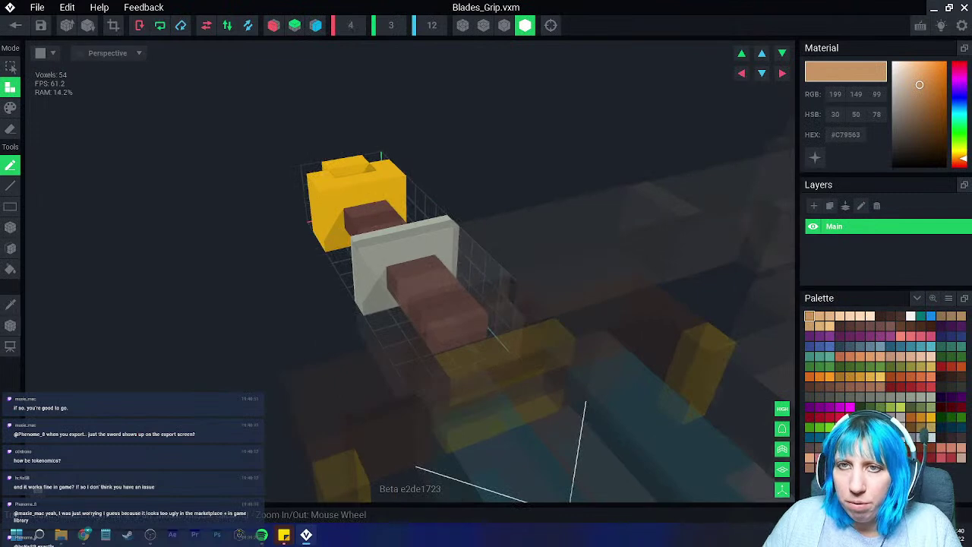
click(15, 25)
key(Return)
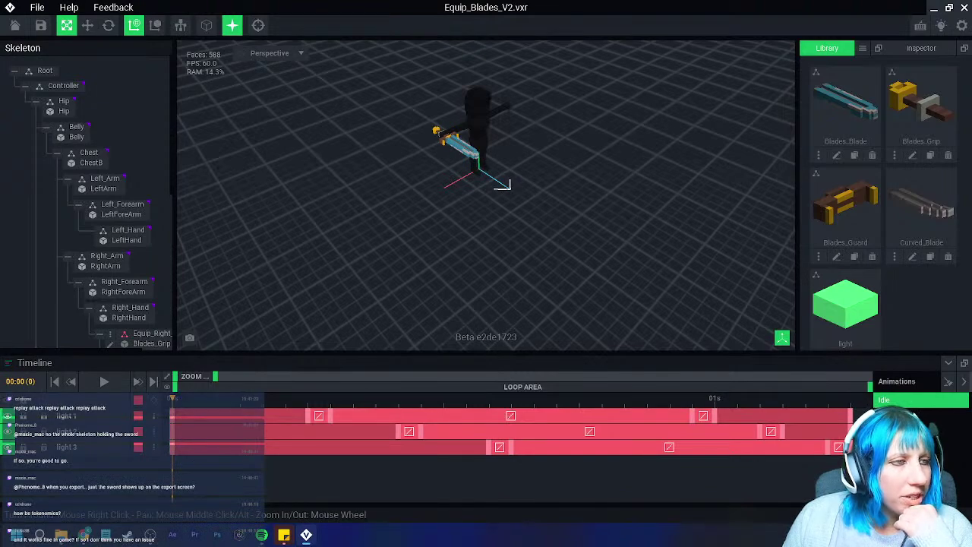
Step: View the recoloured sword up close and save the project
right_drag(476, 124, 482, 126)
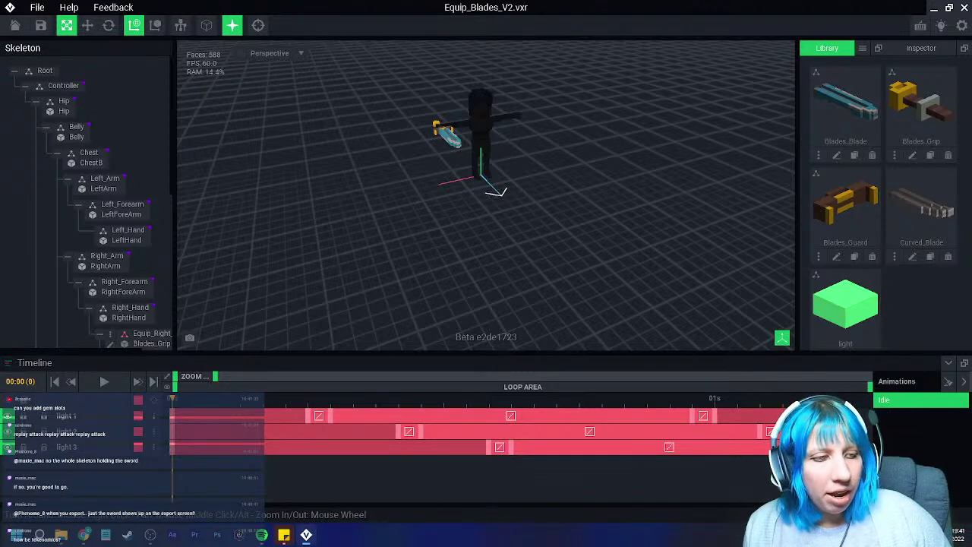
right_drag(456, 167, 478, 205)
scroll(471, 197, up, 5)
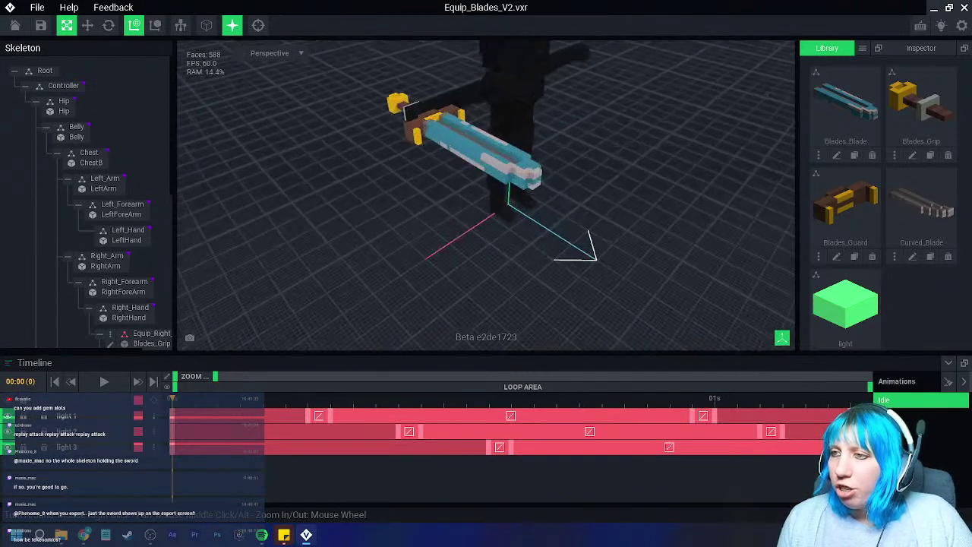
middle_drag(471, 167, 426, 195)
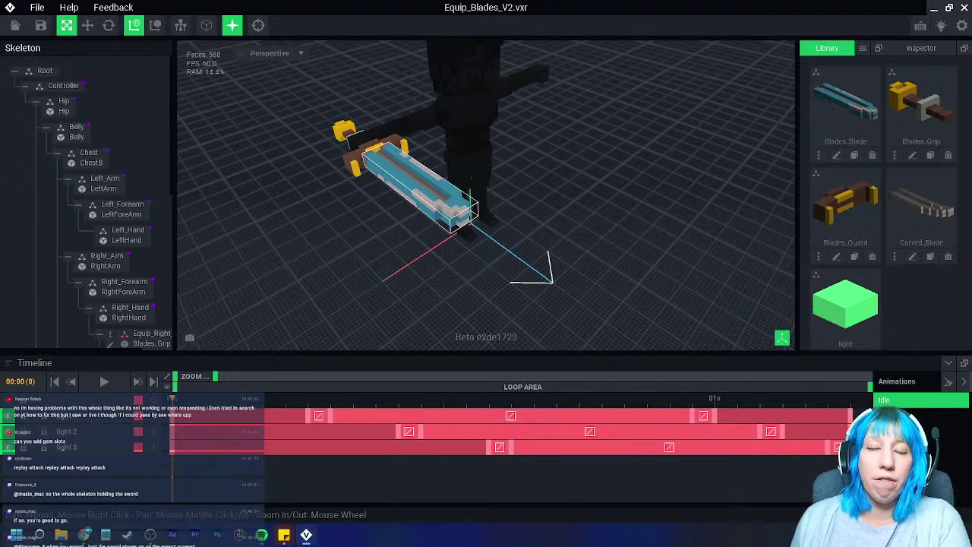
key(ctrl+s)
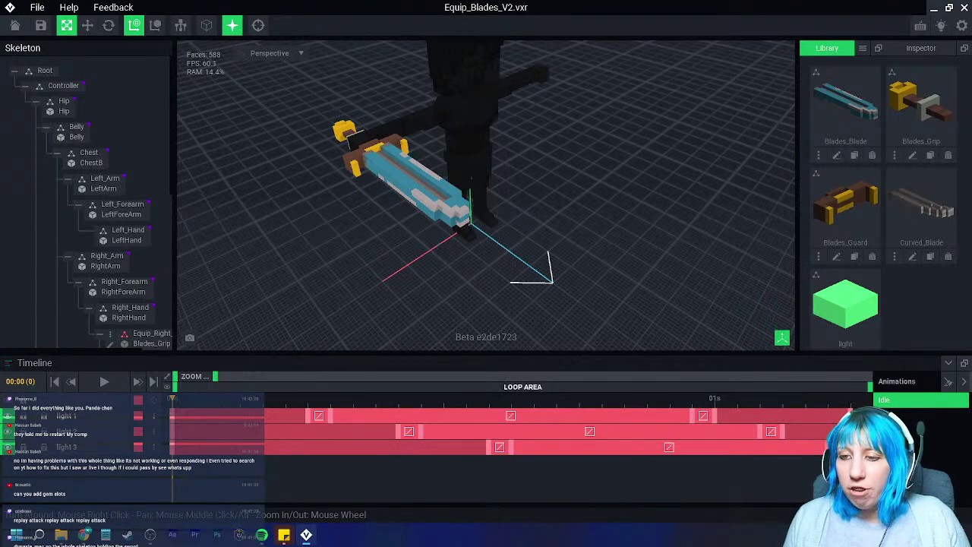
Step: Widen the timeline's visible range past two seconds, play the Idle animation, and return it to frame 0
drag(215, 377, 263, 377)
key(space)
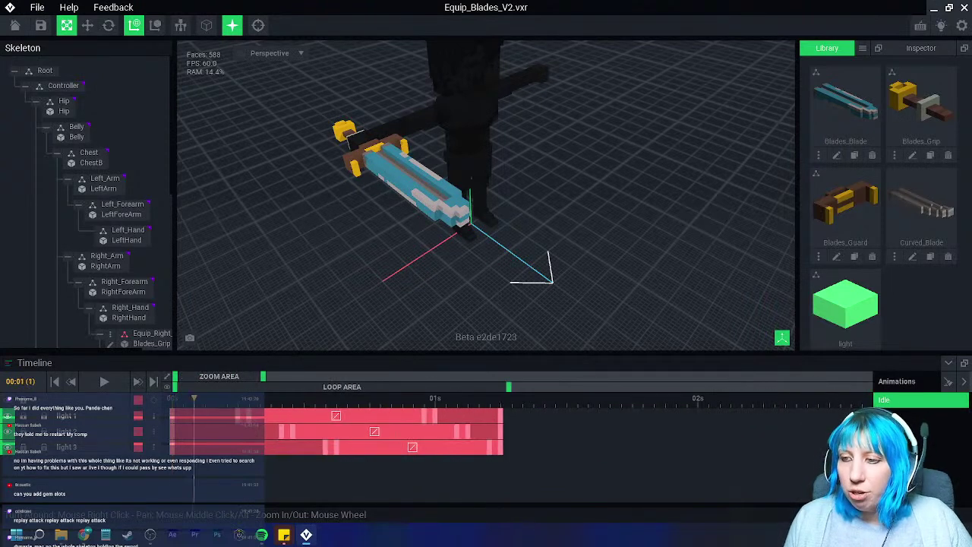
drag(293, 398, 173, 398)
right_drag(502, 199, 470, 201)
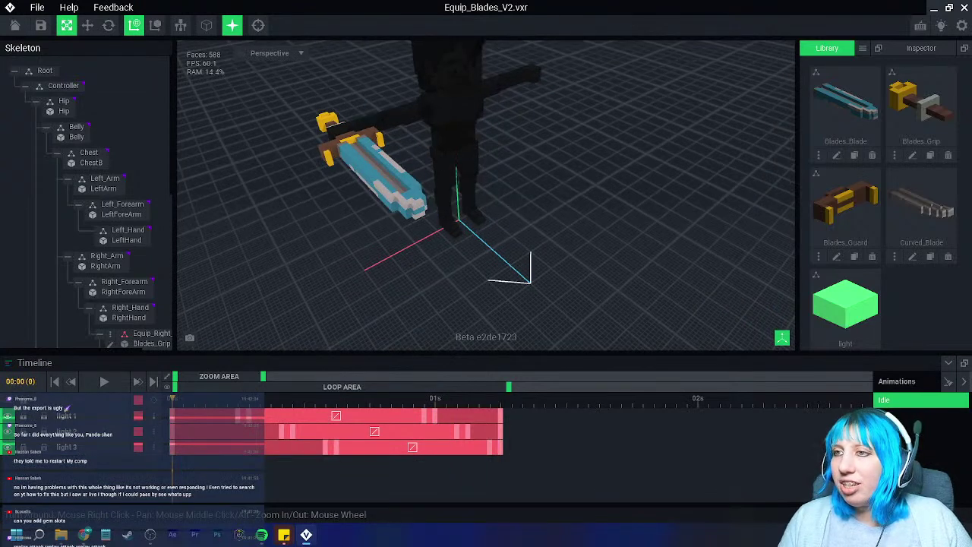
Step: Export the sword to the Sandbox marketplace with Idle as default animation and the second upper-row view as thumbnail
middle_drag(469, 200, 468, 234)
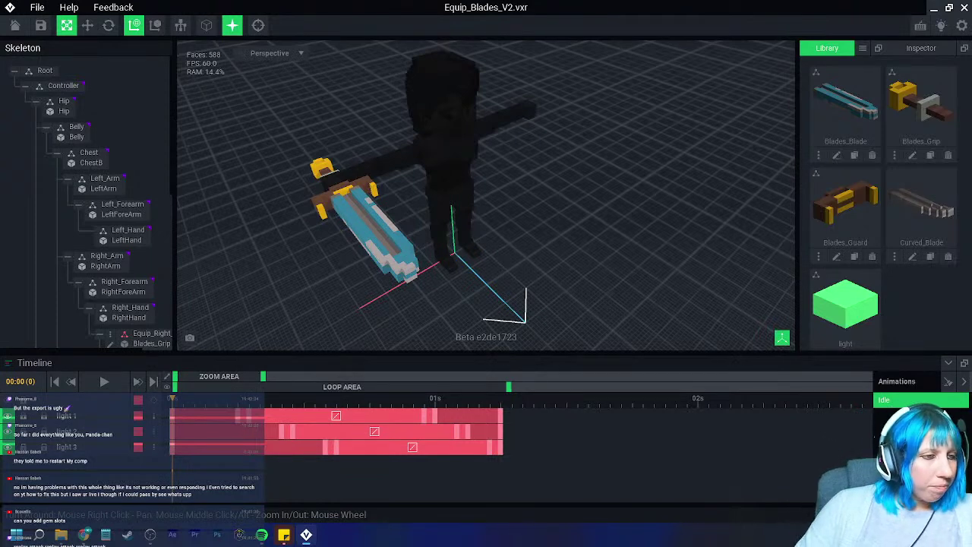
click(38, 7)
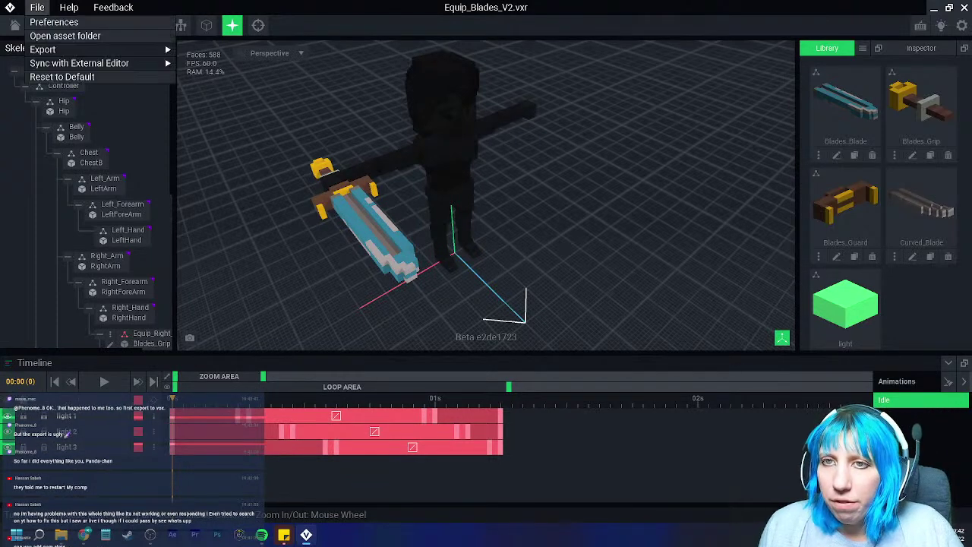
mouse_move(91, 49)
click(228, 118)
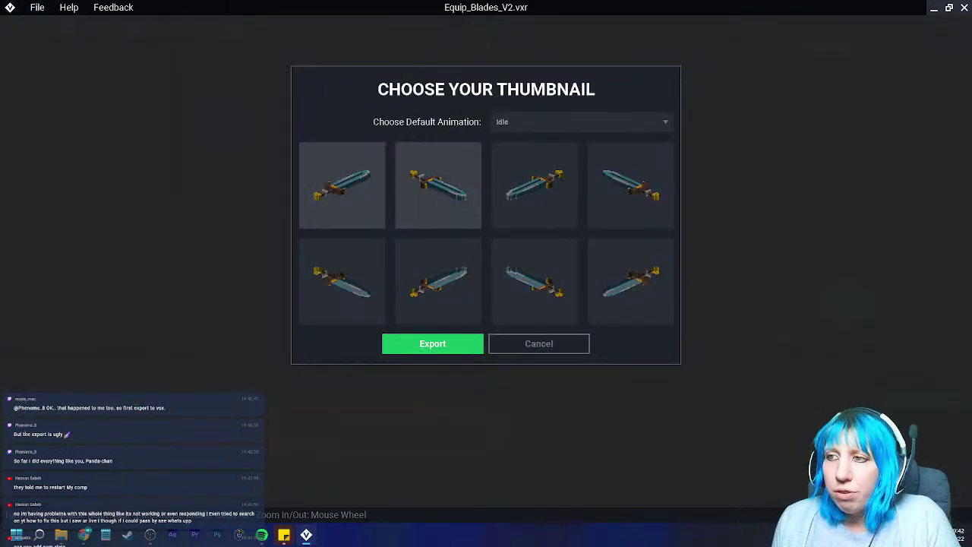
click(438, 186)
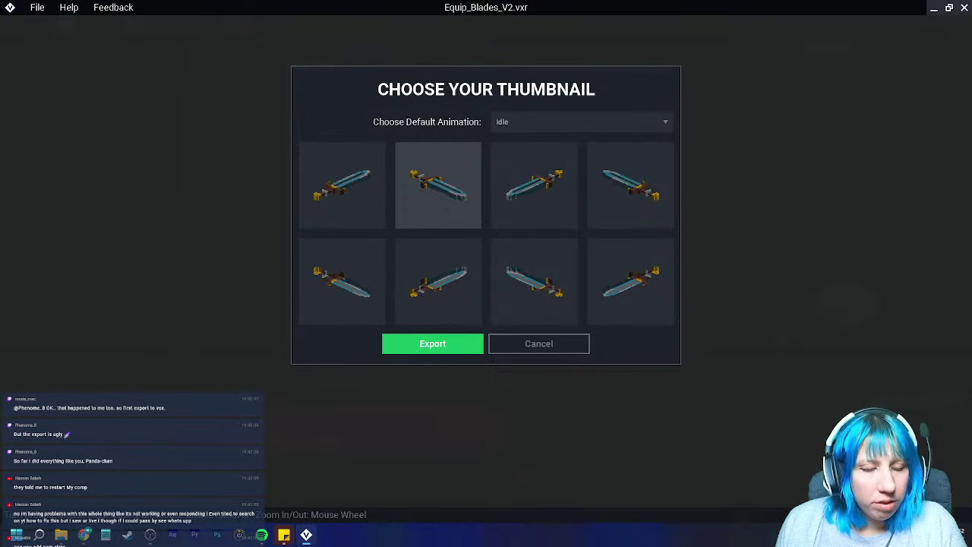
click(433, 344)
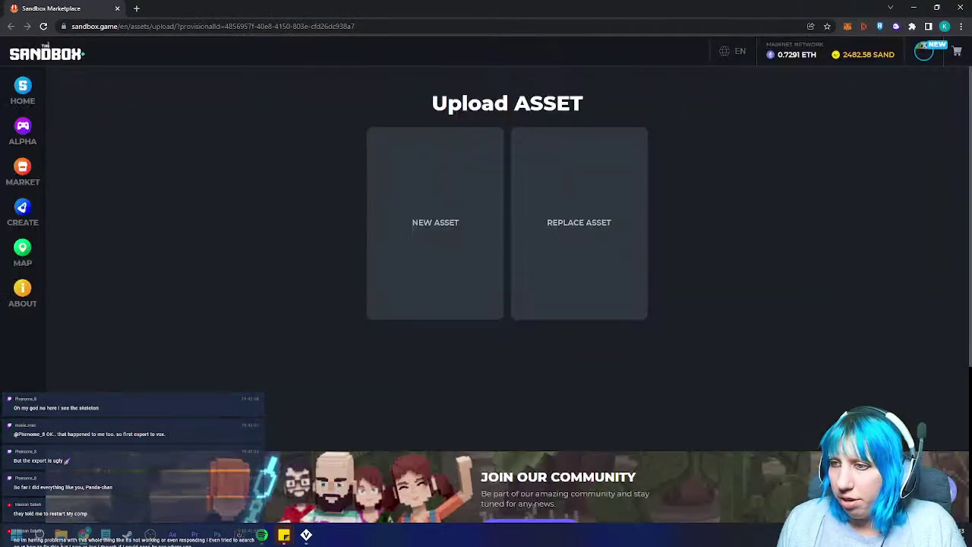
Step: Start the upload as a new asset and name it "tester stream sword"
click(436, 222)
triple_click(520, 224)
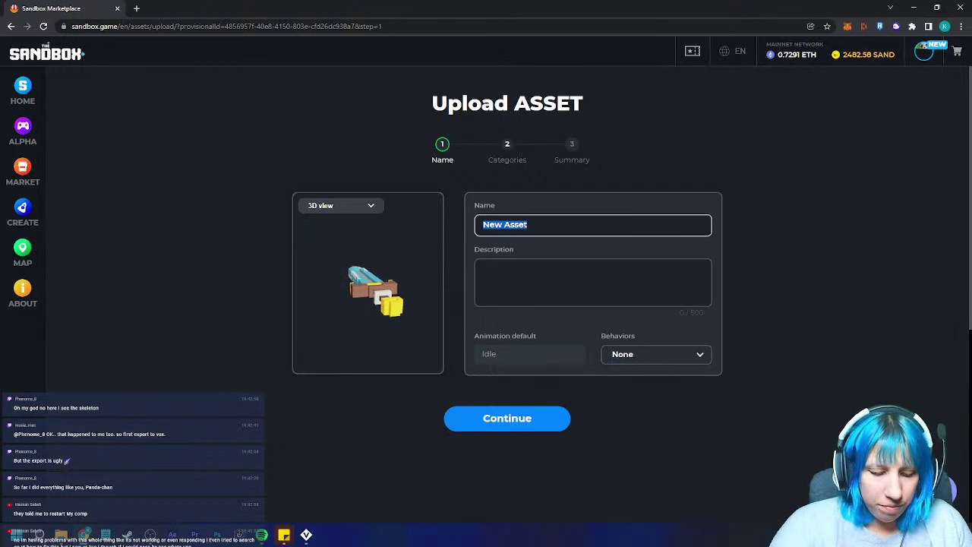
text(tester )
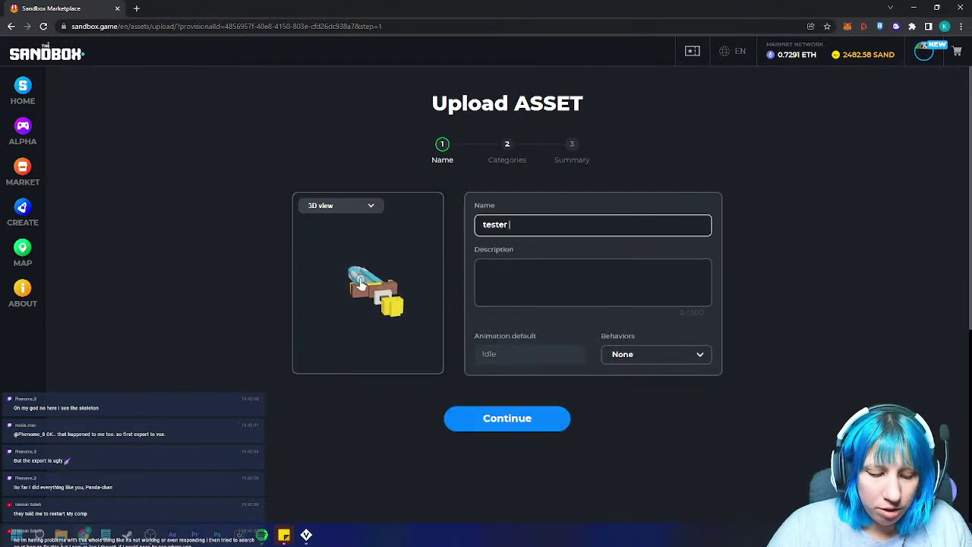
text(stream sword)
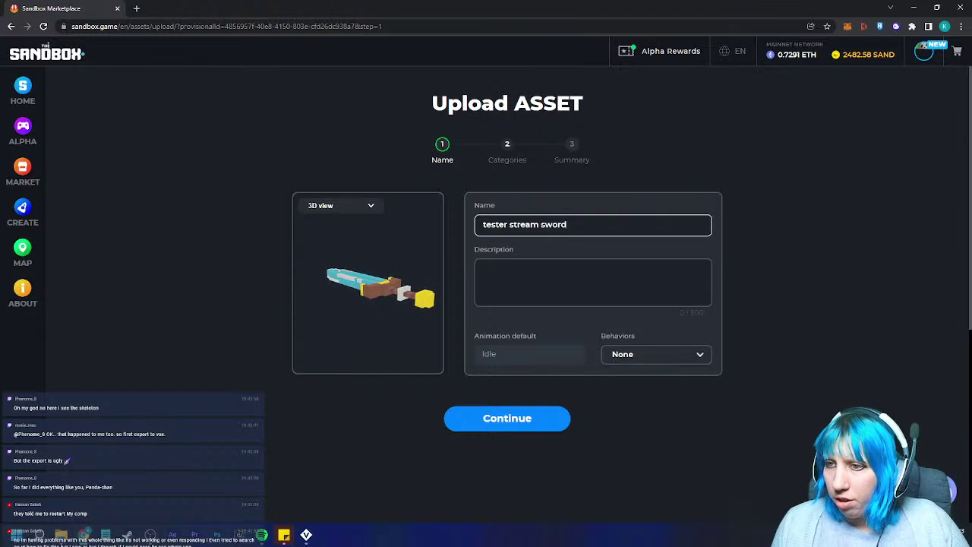
Step: Check the asset's Preview image, and play its Idle animation in the asset viewer
click(340, 206)
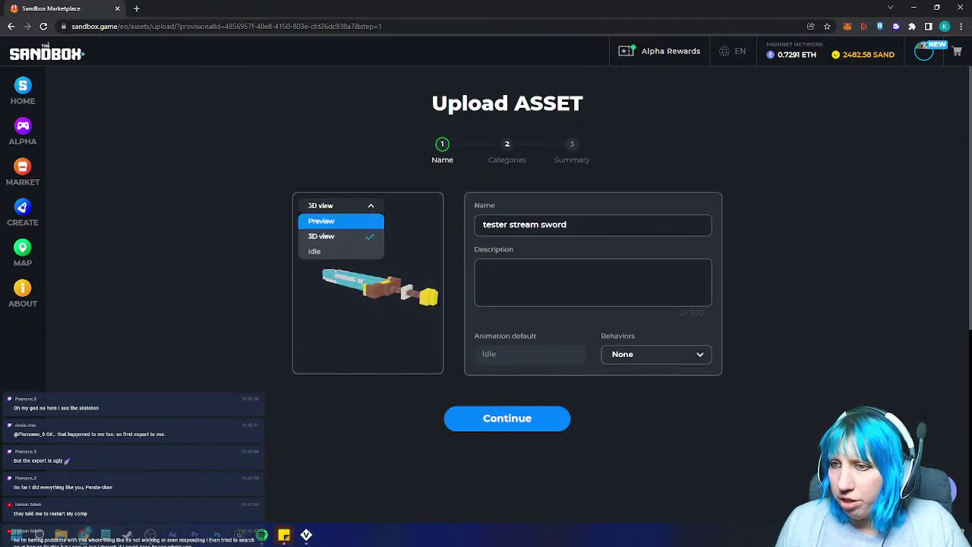
click(325, 218)
click(340, 205)
click(325, 250)
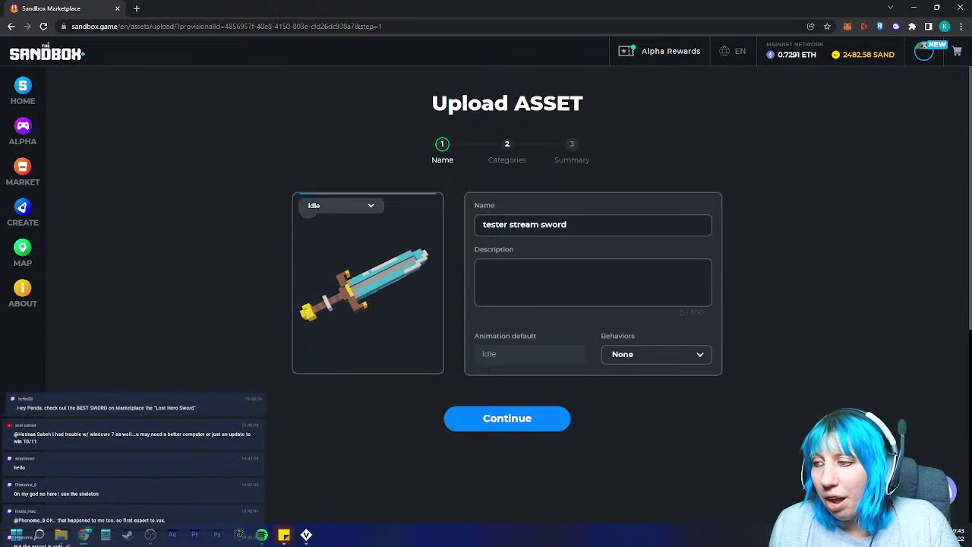
Step: Continue to categorisation, assign the Fantasy category and the None theme, and proceed to the asset summary
click(507, 419)
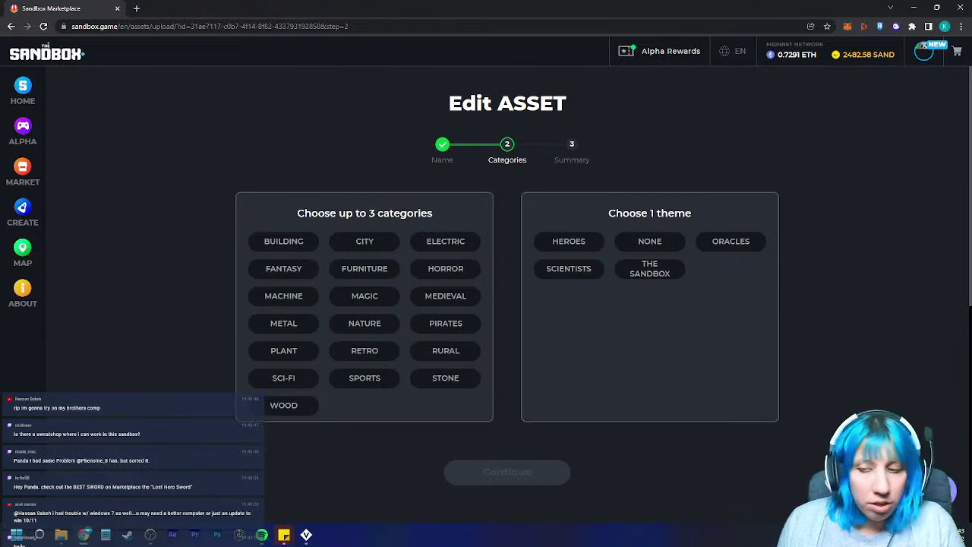
click(283, 268)
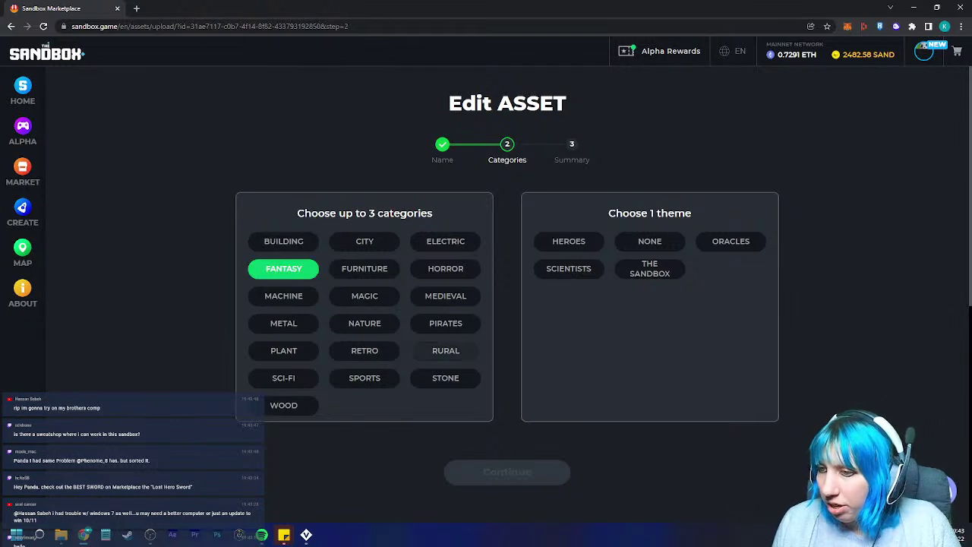
click(650, 241)
click(507, 472)
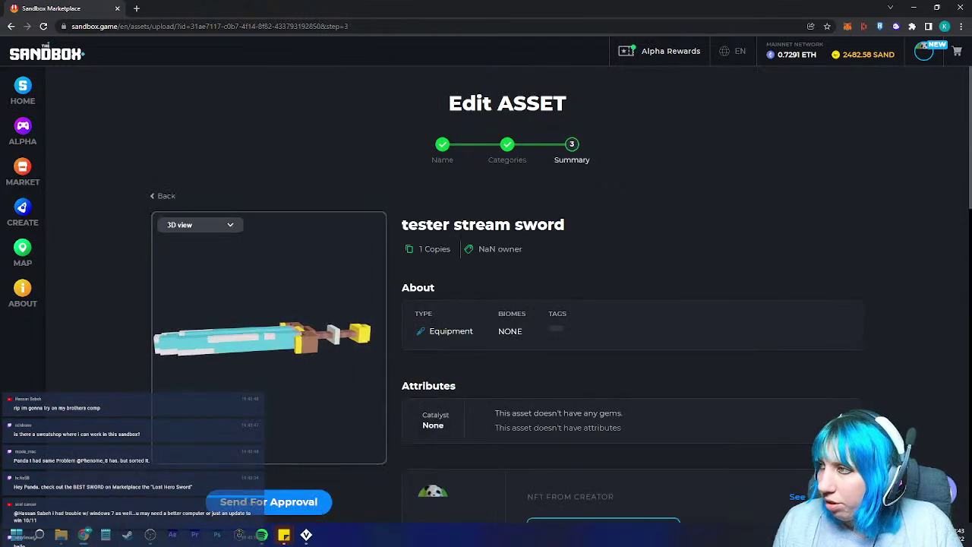
Step: Open the account inventory, view the tester stream sword's asset page, and return to the inventory list
click(923, 52)
click(889, 176)
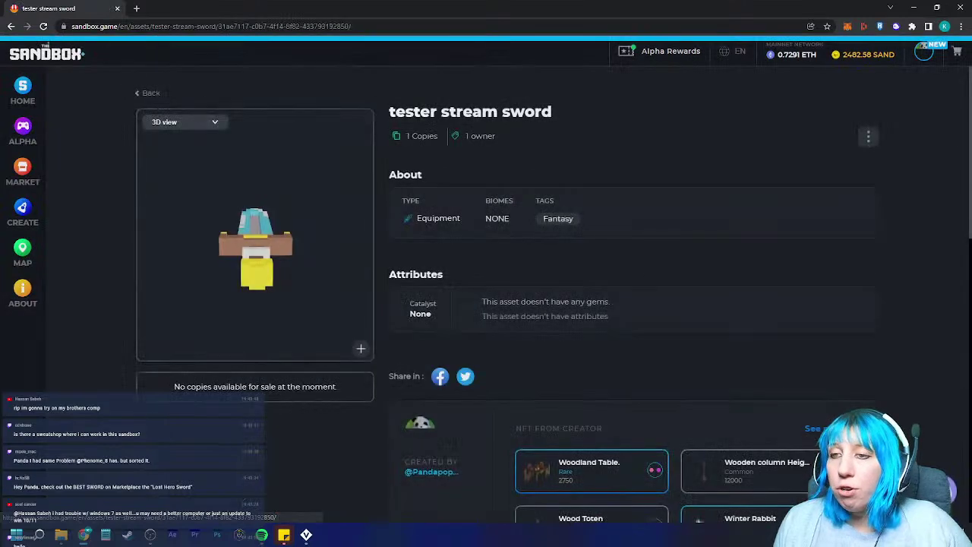
click(11, 27)
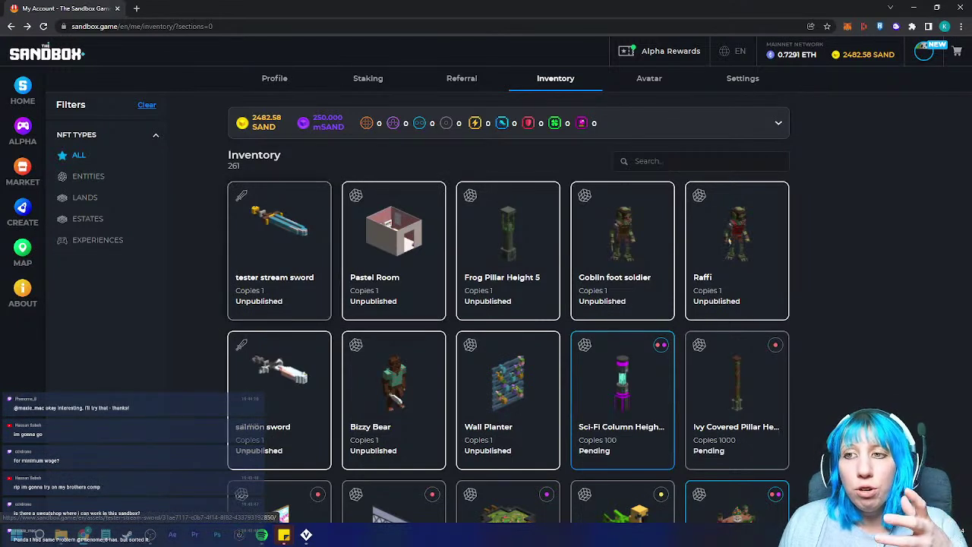
scroll(509, 296, down, 1)
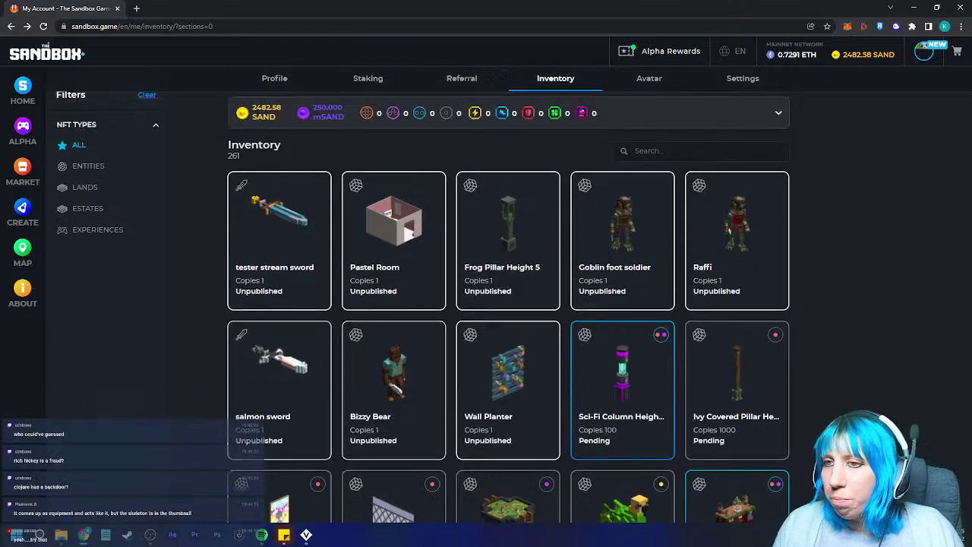
Step: Search the inventory for "goth" and open the Gothic Tower's asset page
click(677, 161)
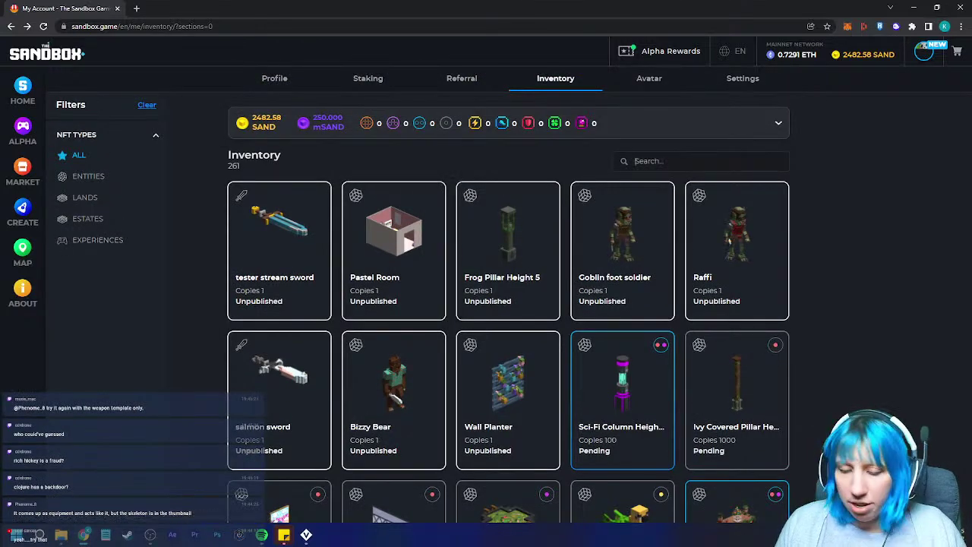
text(goth)
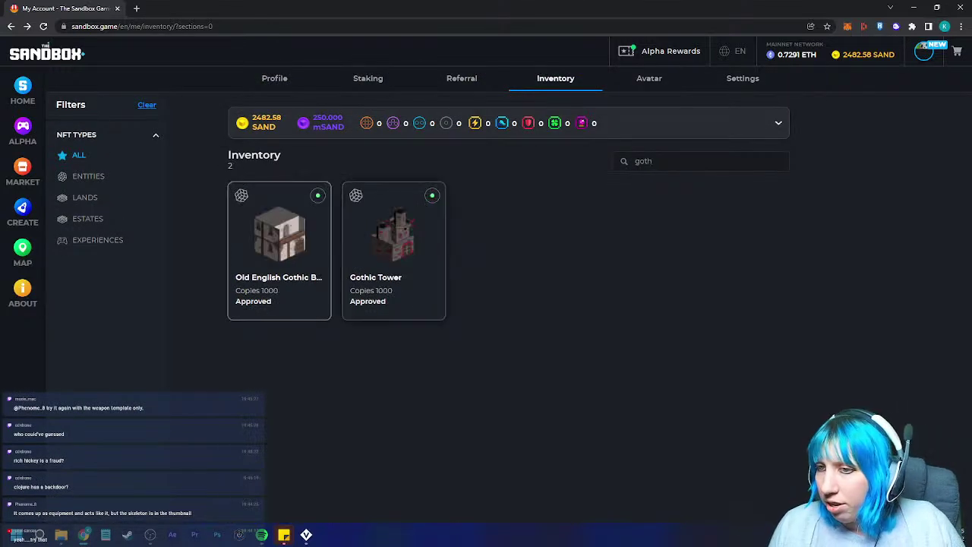
click(393, 235)
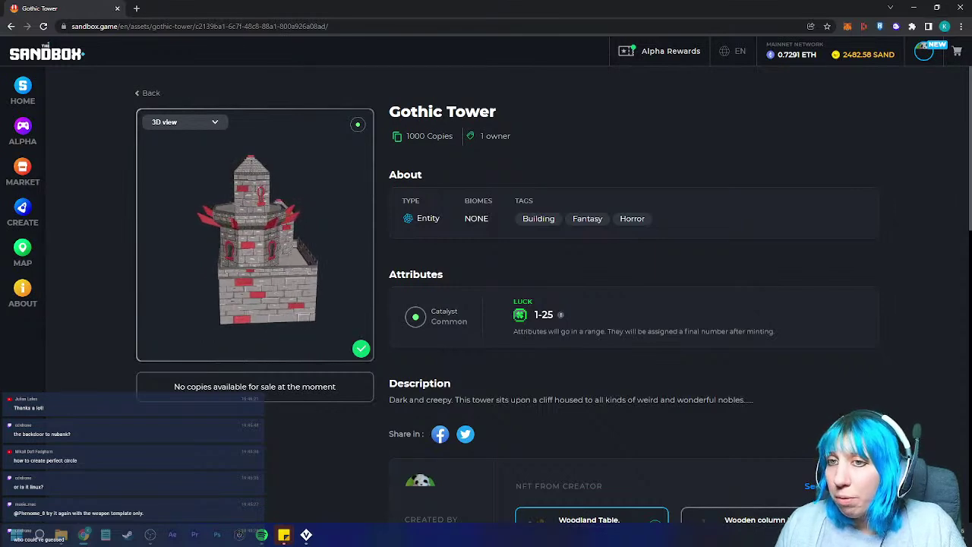
Step: Return to the inventory, open the tester stream sword's page, and add the sword to the usable inventory
key(alt+Left)
click(278, 228)
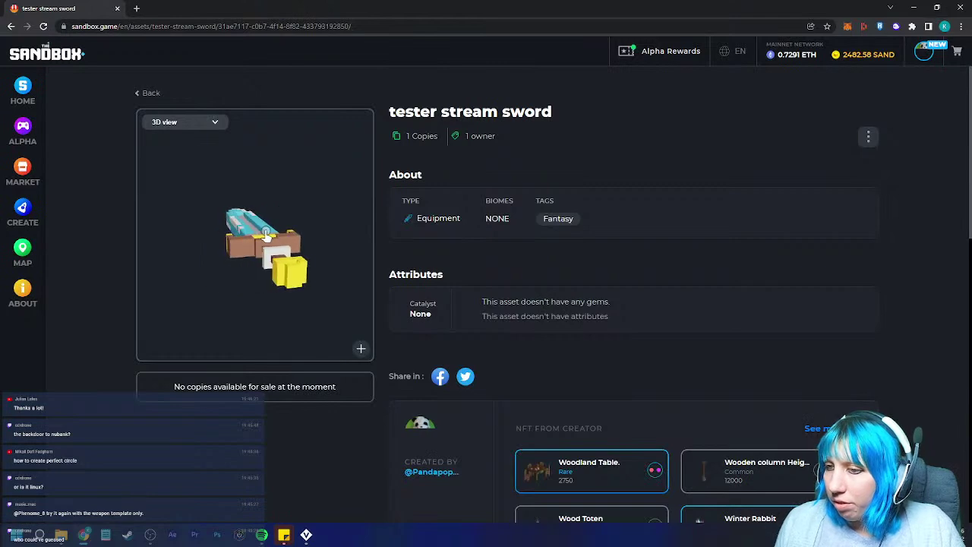
click(360, 349)
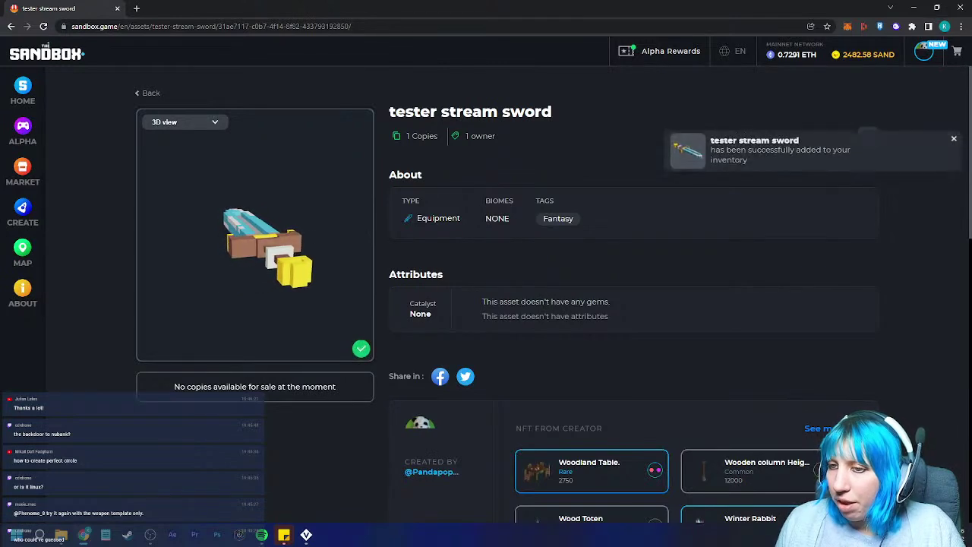
Step: Switch back to VoxEdit, close Equip_Blades_V2.vxr with its changes saved, and bring up the file selection for opening another project
key(alt+Tab)
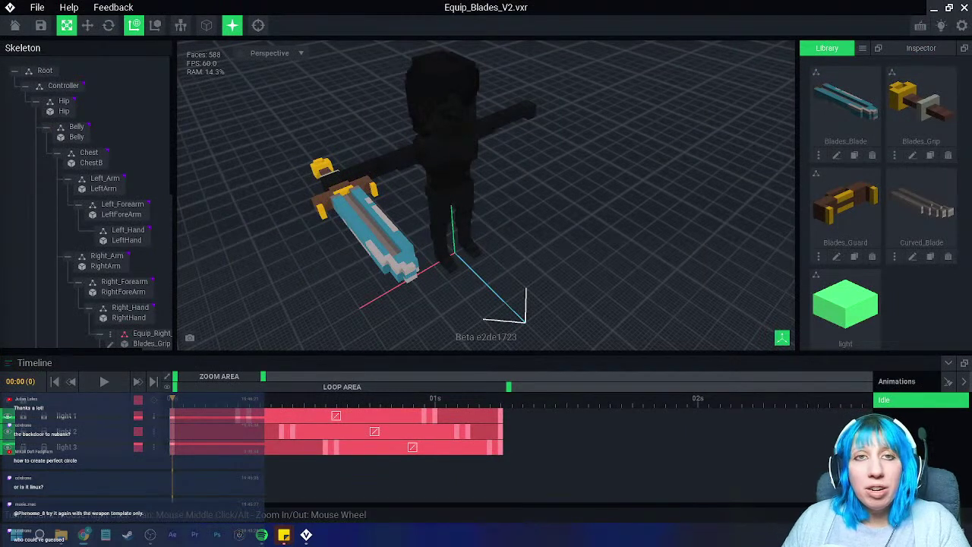
click(14, 26)
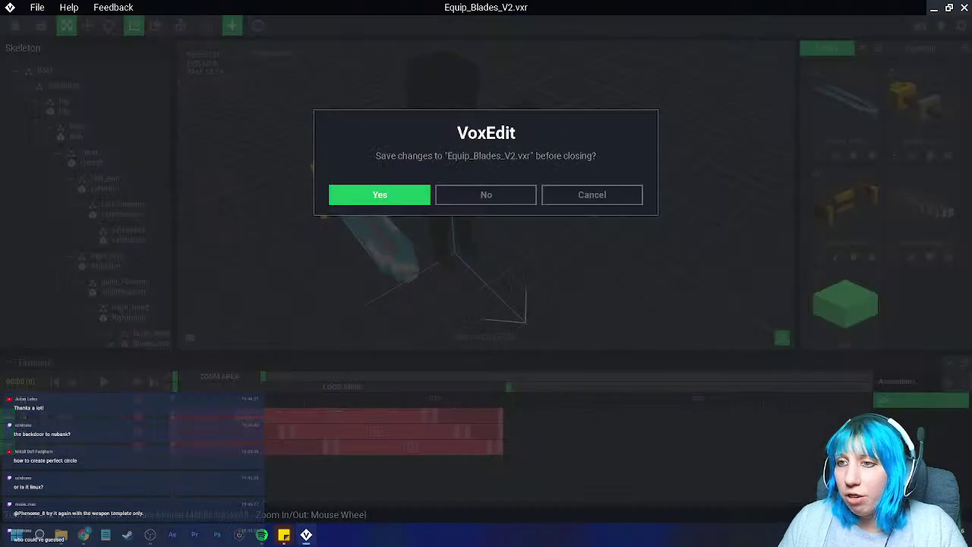
click(380, 195)
click(557, 61)
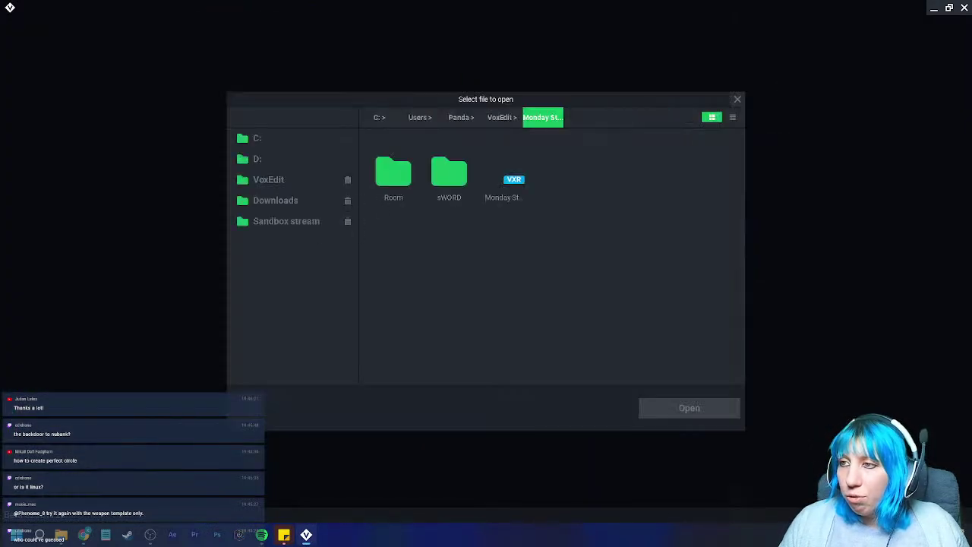
Step: Look through the Sandbox stream folder, including its two plant folders, for a project to open
click(287, 221)
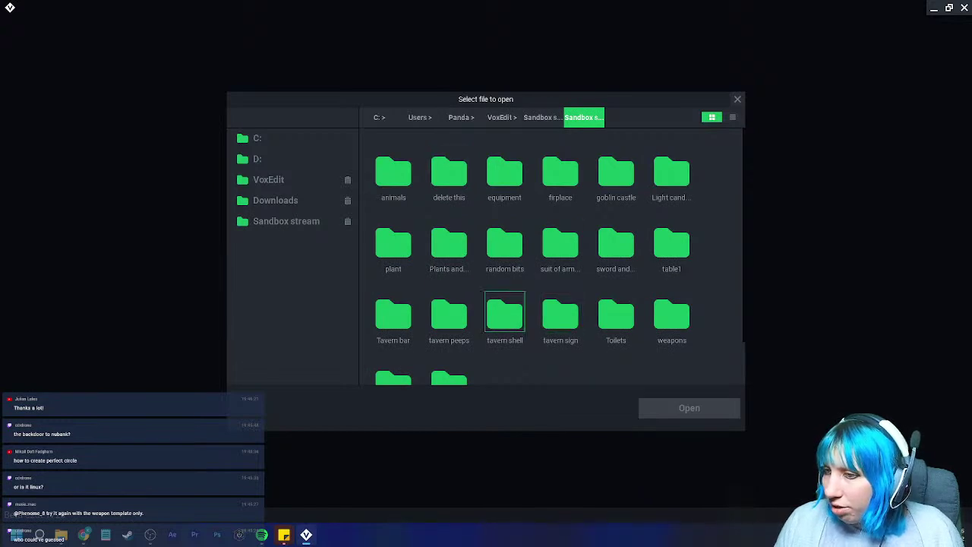
scroll(393, 312, down, 1)
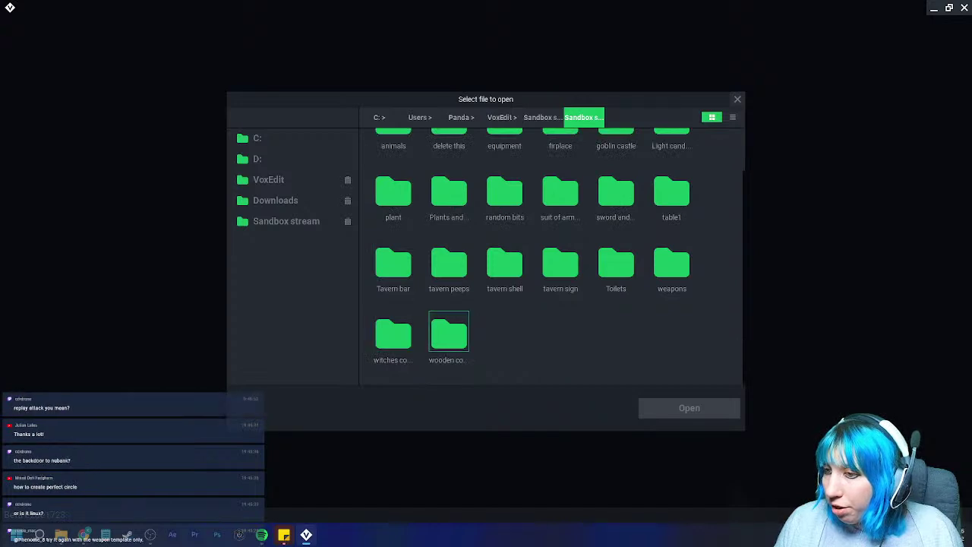
scroll(616, 289, up, 1)
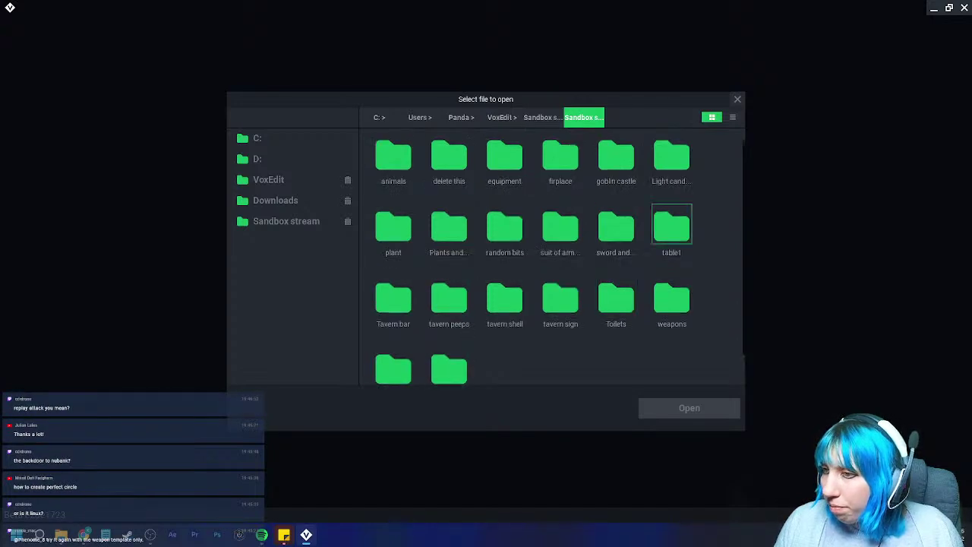
double_click(449, 228)
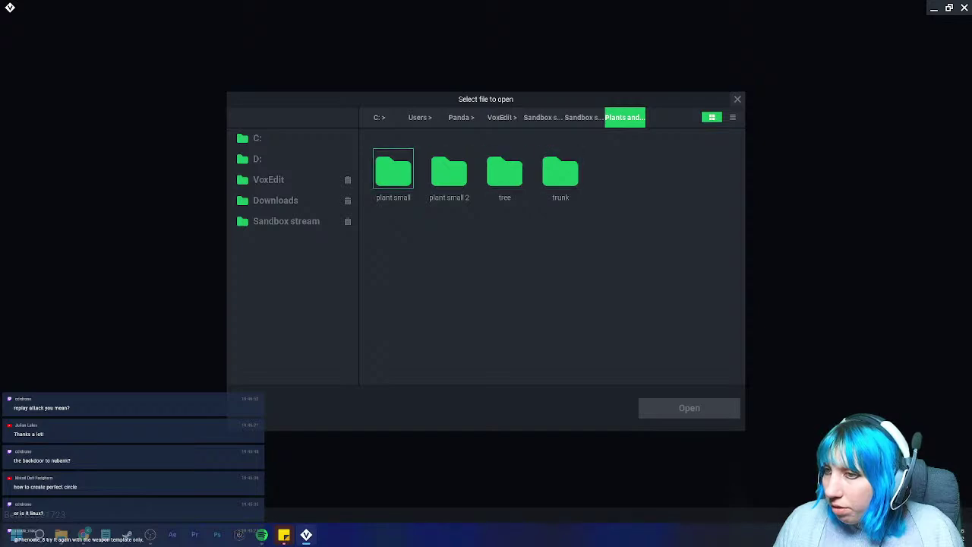
click(583, 117)
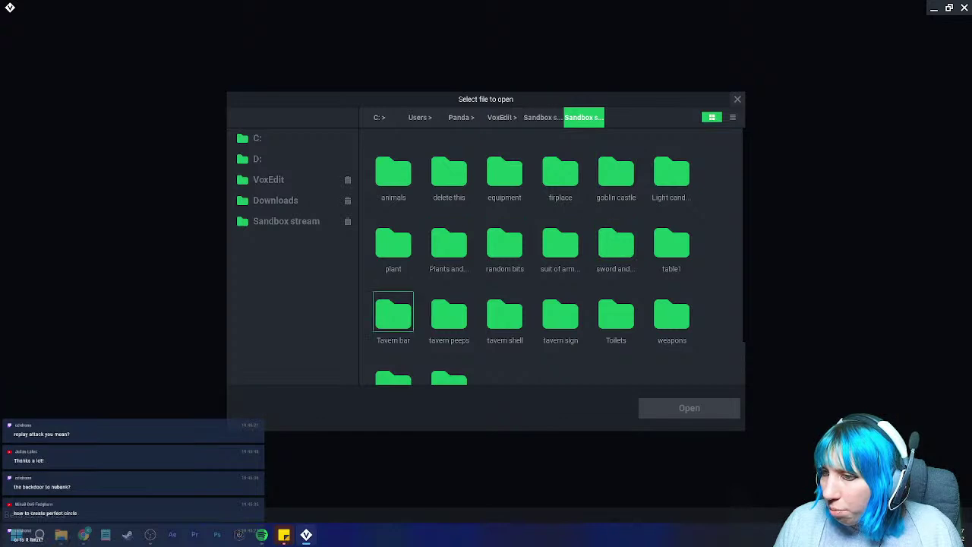
scroll(505, 311, down, 1)
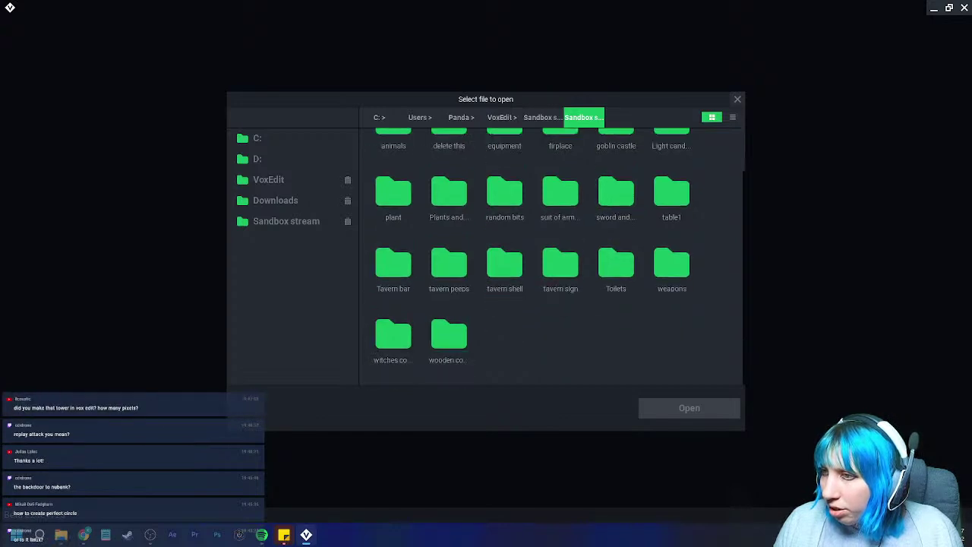
scroll(504, 240, up, 1)
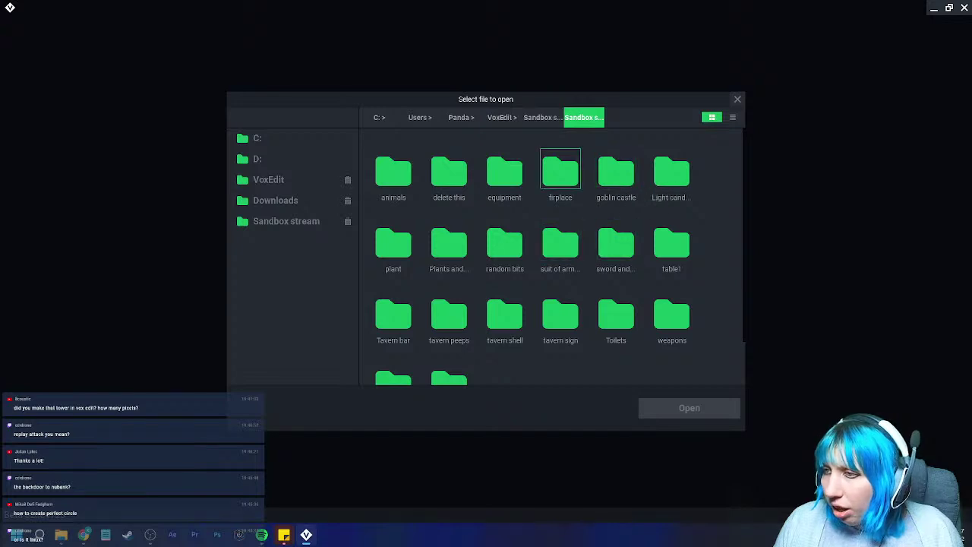
double_click(393, 242)
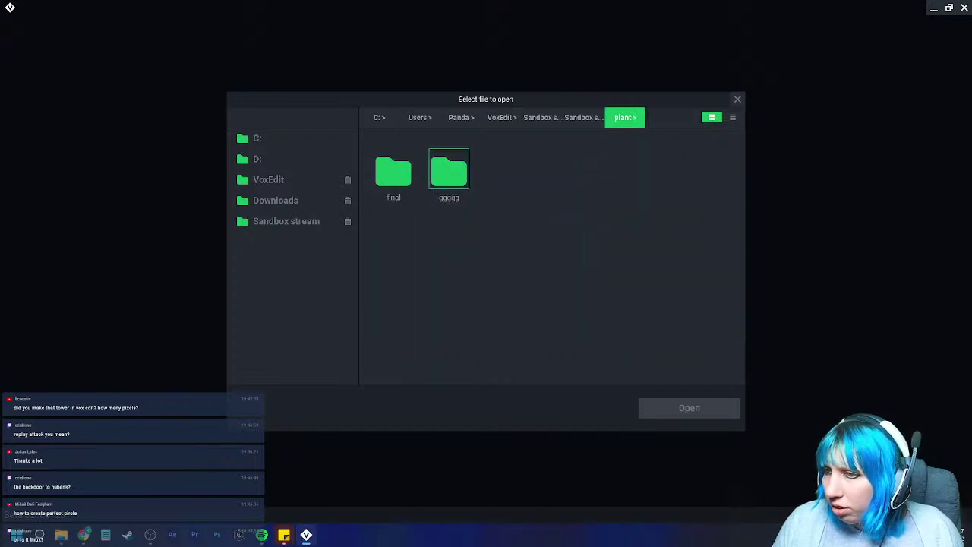
click(583, 117)
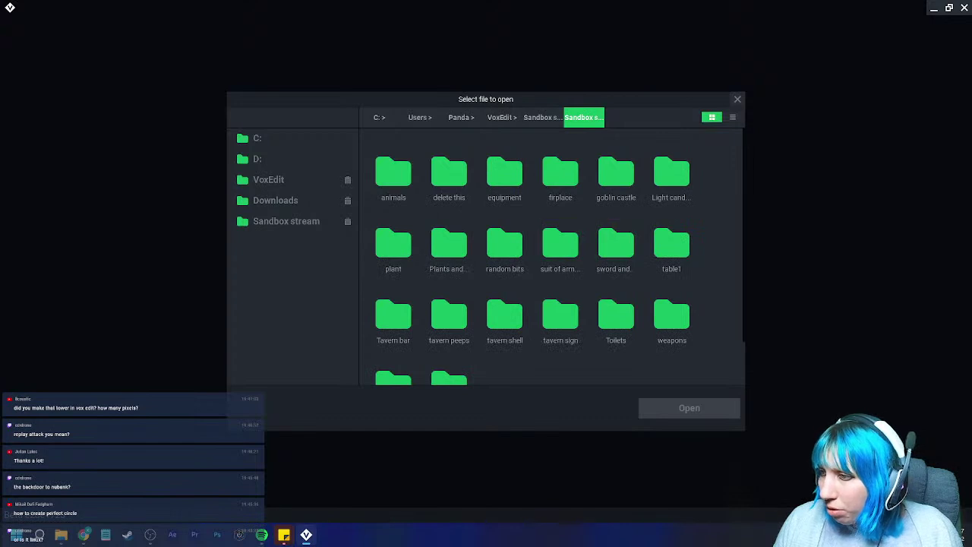
Step: Check the folder beginning "wooden co", the weapons folder and the Tavern bar folder for a project to open
scroll(617, 240, down, 1)
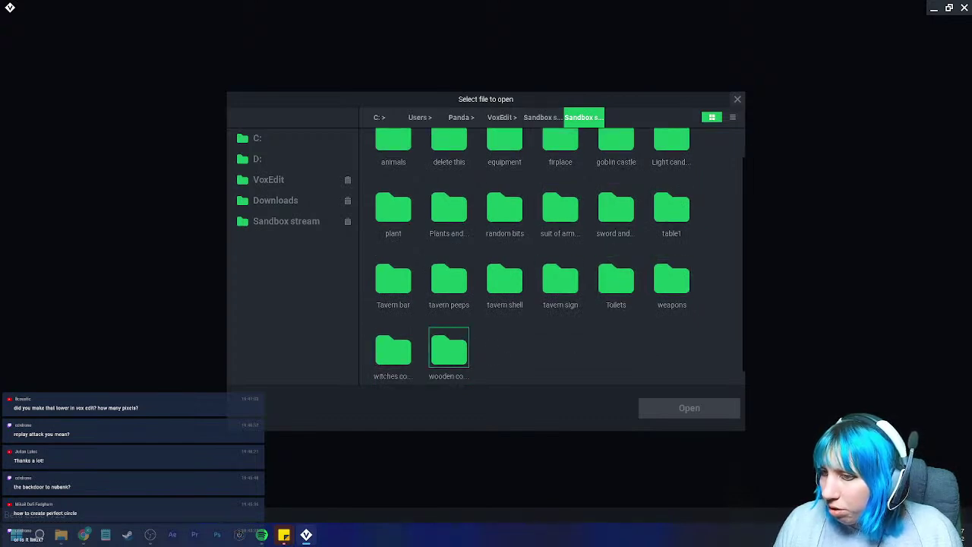
double_click(449, 349)
click(582, 117)
double_click(671, 312)
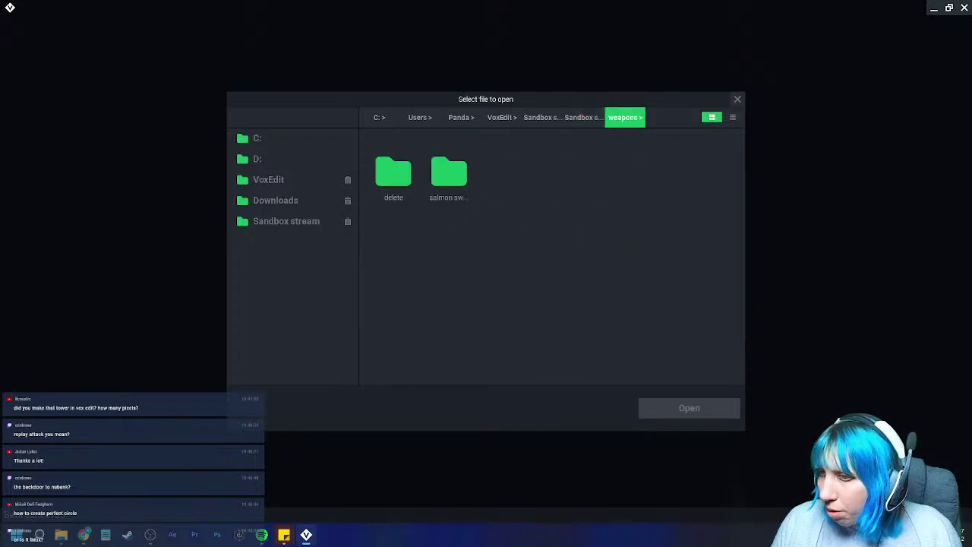
click(583, 117)
double_click(393, 313)
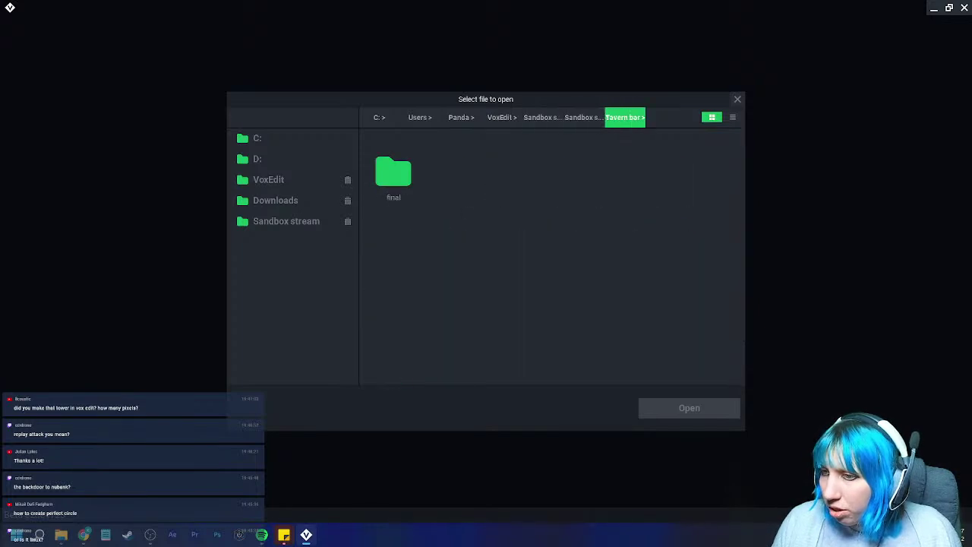
double_click(393, 171)
click(625, 117)
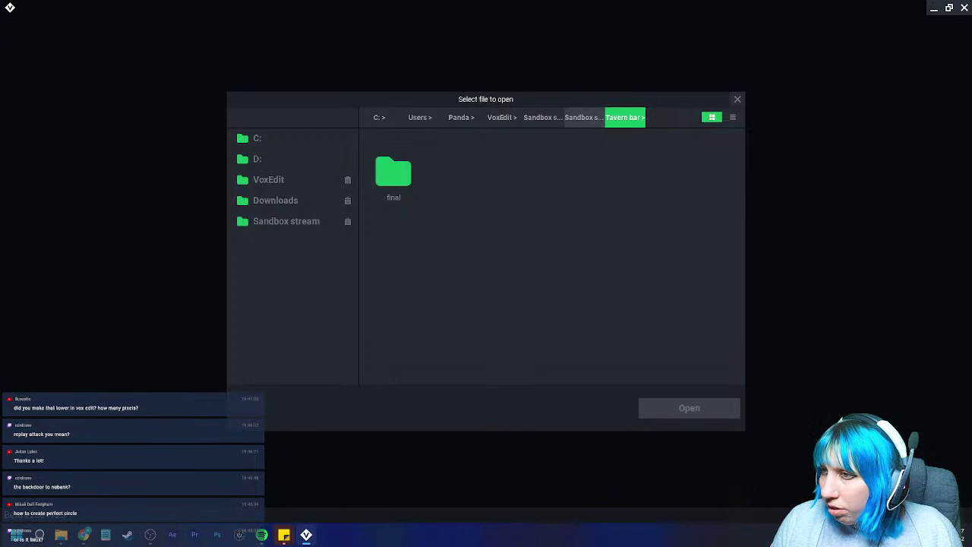
click(583, 117)
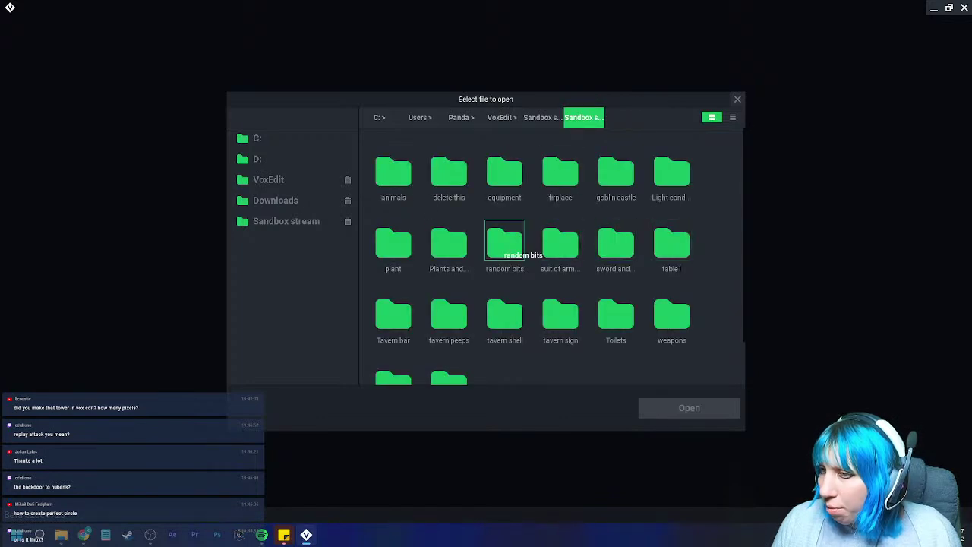
Step: Open Well.vxr from the Well folder inside random bits and look at the well from above
double_click(505, 244)
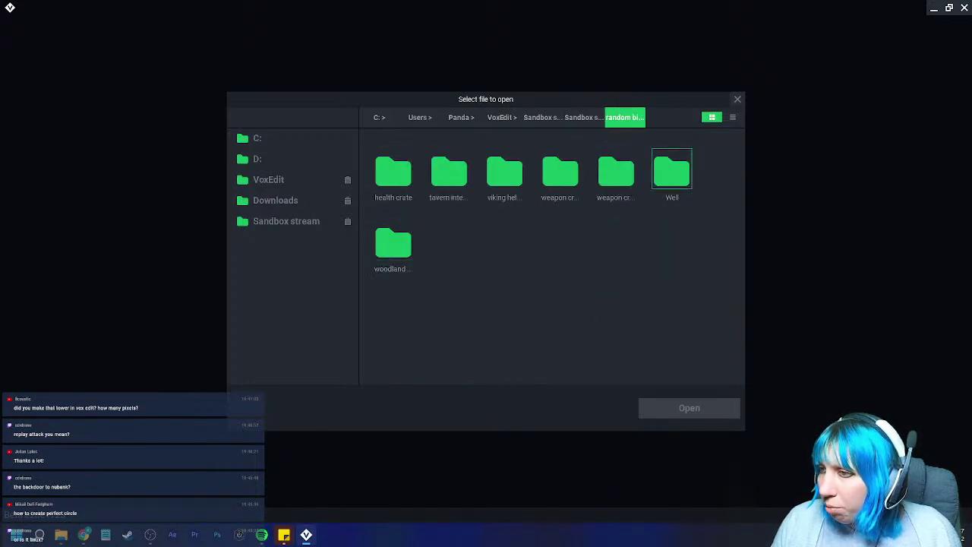
double_click(672, 172)
click(394, 169)
click(689, 408)
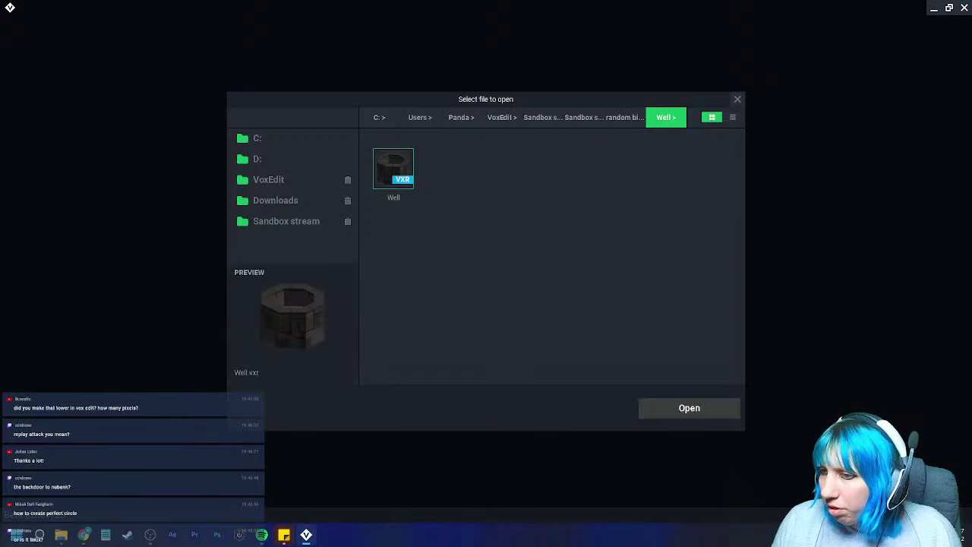
right_drag(484, 190, 494, 262)
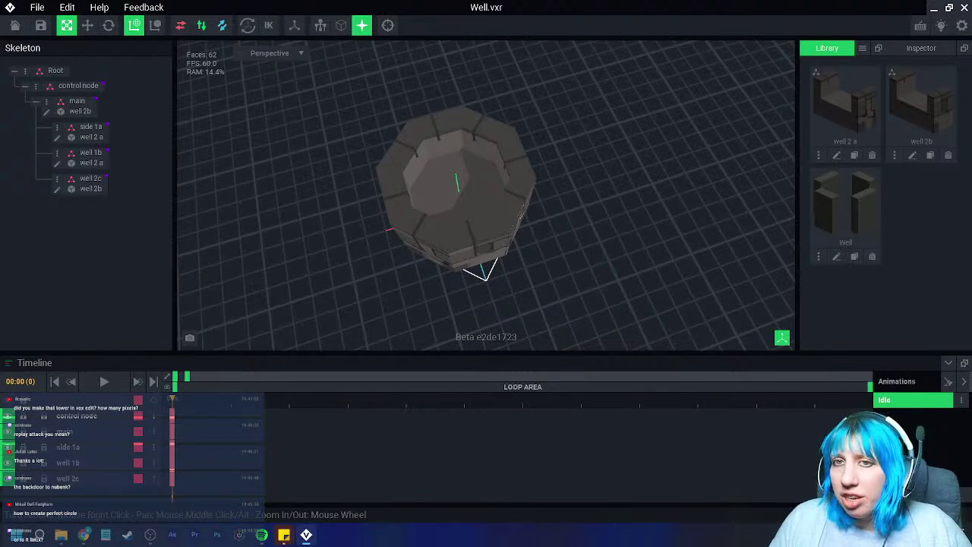
Step: Close Well.vxr with its changes saved and open the recent room project final.vxr
click(15, 26)
click(378, 195)
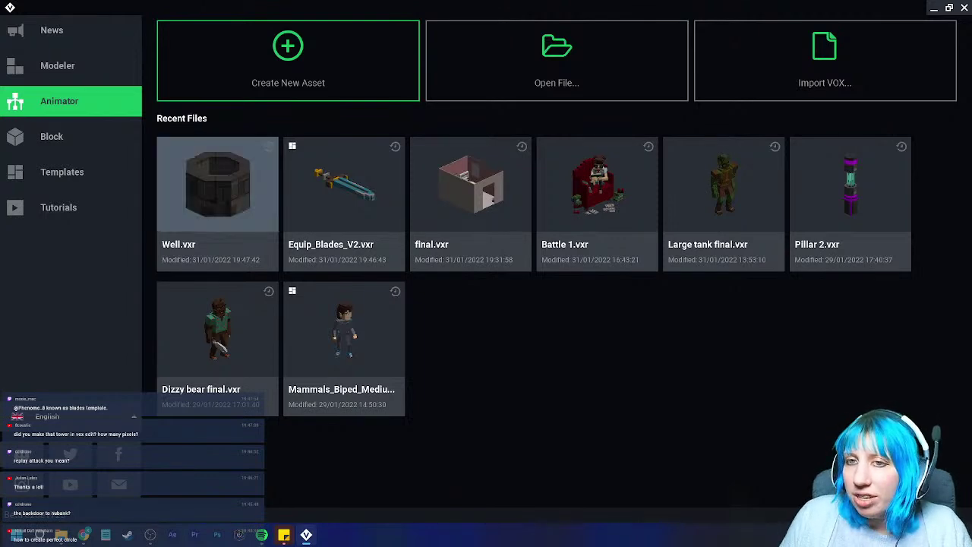
click(471, 187)
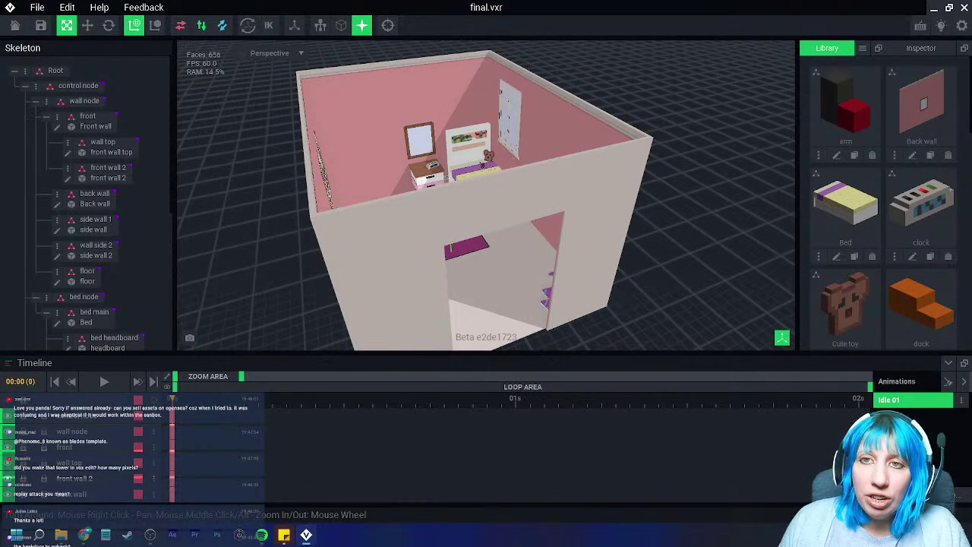
Step: Close final.vxr with its changes saved and open the recent project Pillar 2.vxr
click(15, 25)
click(379, 196)
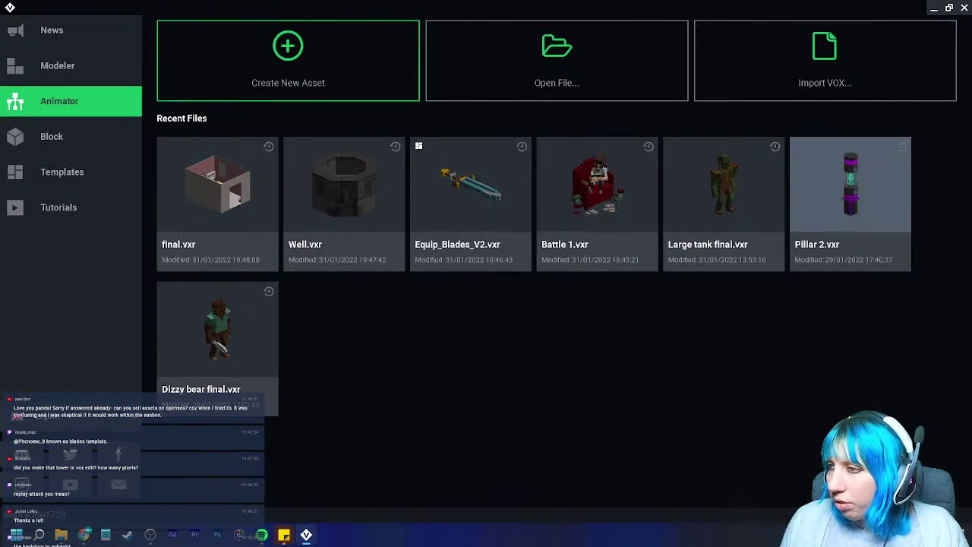
click(850, 194)
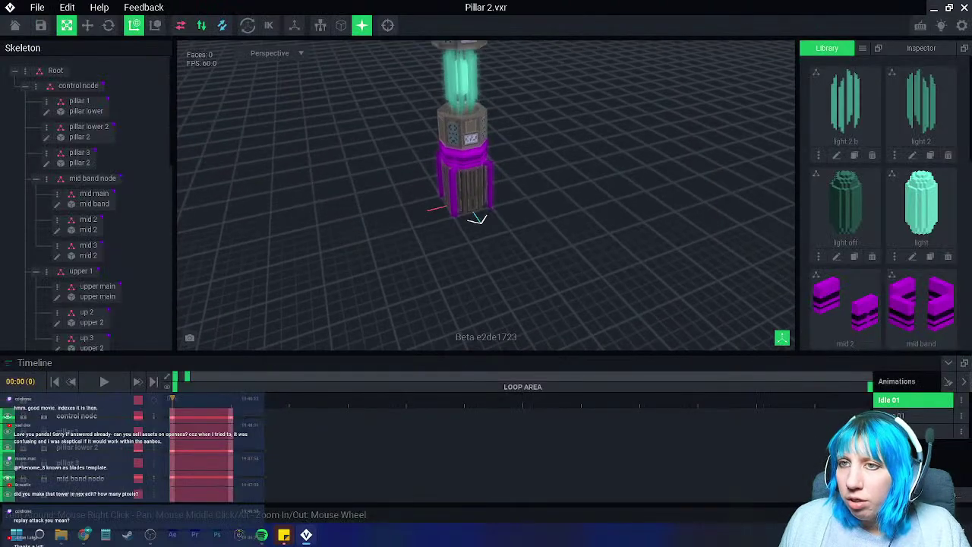
Step: Close Pillar 2.vxr with its changes saved and open the recent project Battle 1.vxr
click(16, 25)
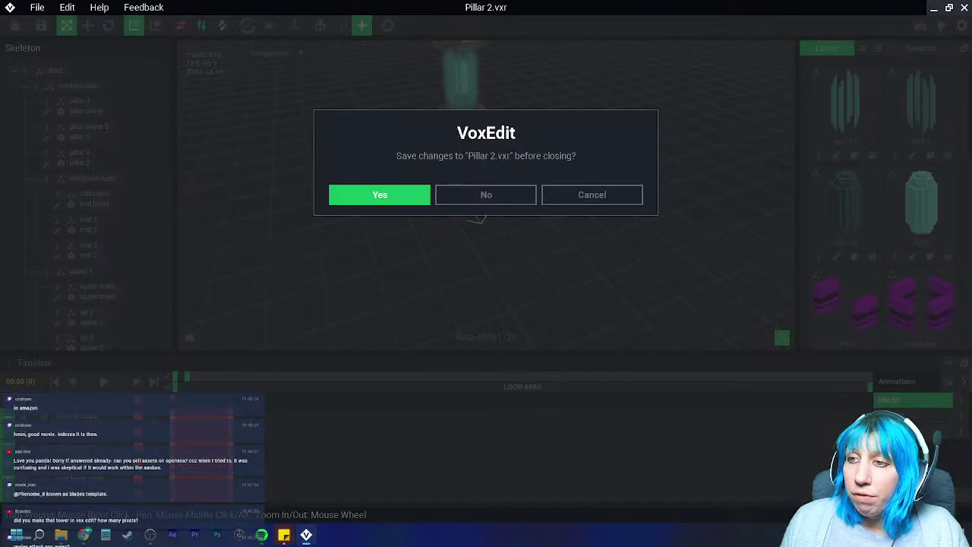
click(380, 195)
click(722, 194)
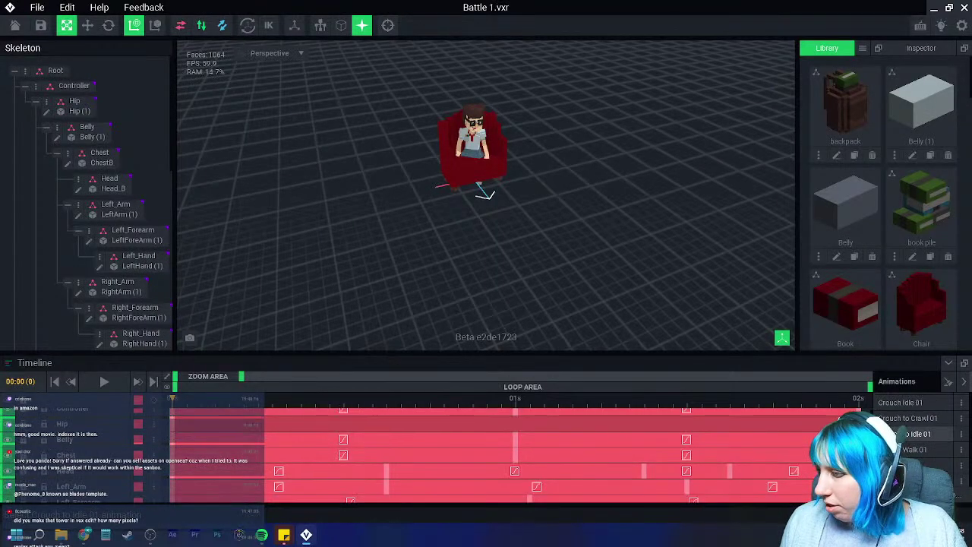
Step: Look through Battle 1's list of animations for the one to show
scroll(896, 441, down, 5)
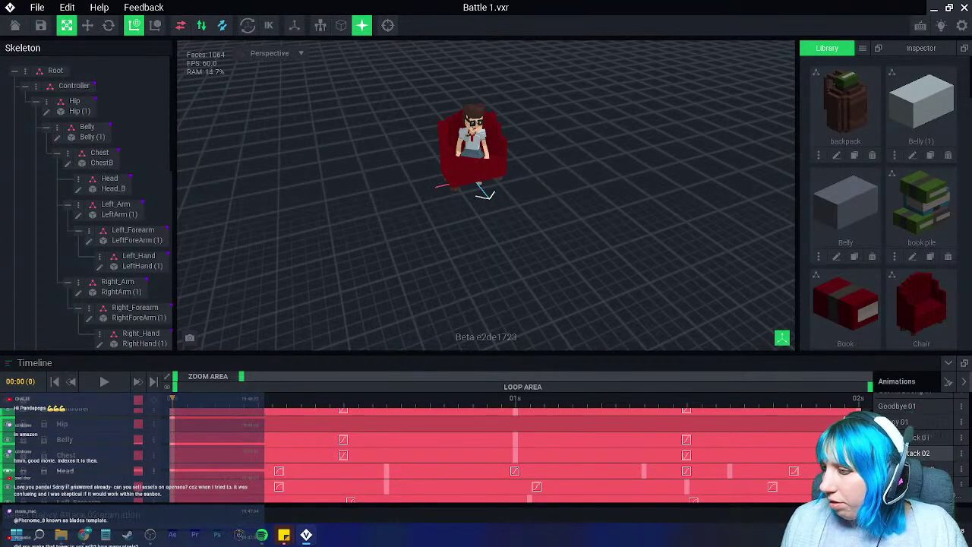
key(XF86AudioLowerVolume)
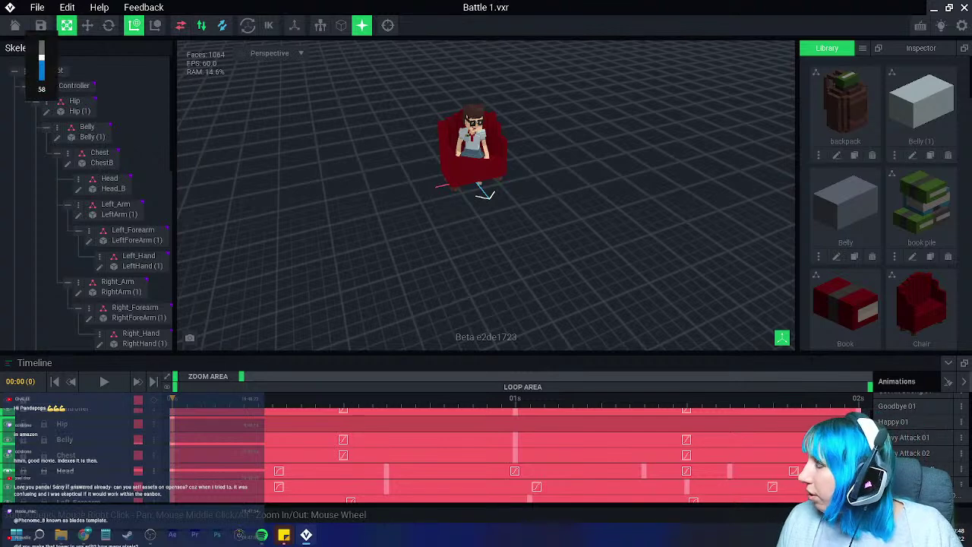
scroll(912, 456, down, 4)
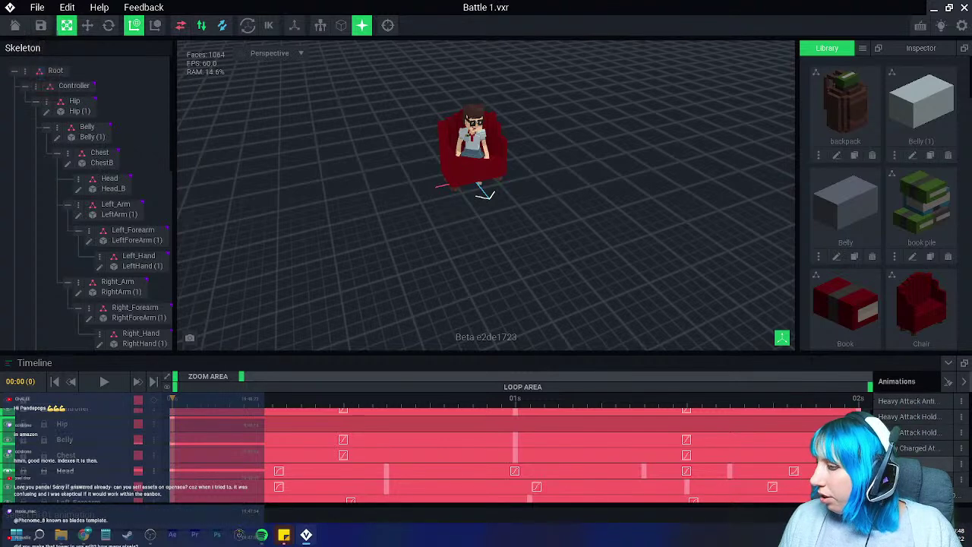
scroll(911, 456, down, 5)
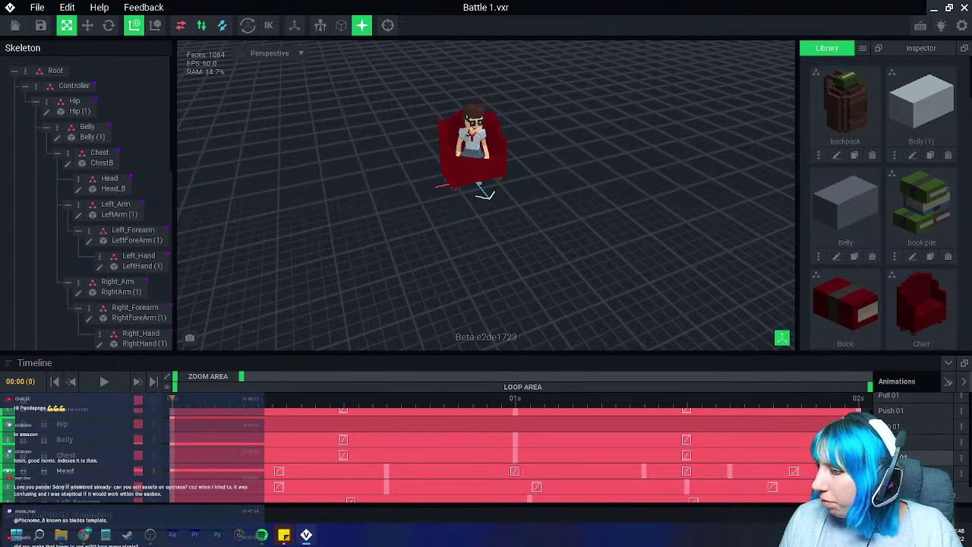
scroll(915, 425, down, 1)
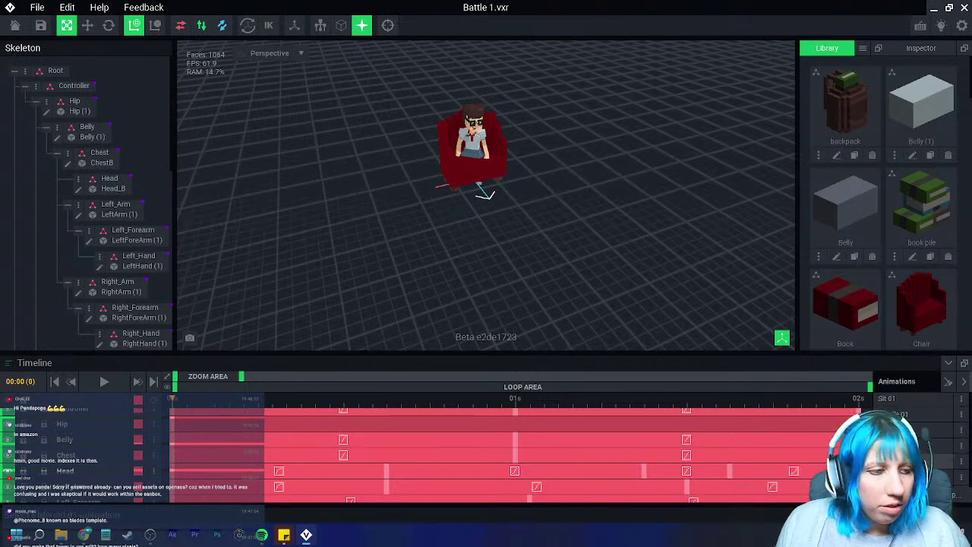
scroll(916, 456, down, 2)
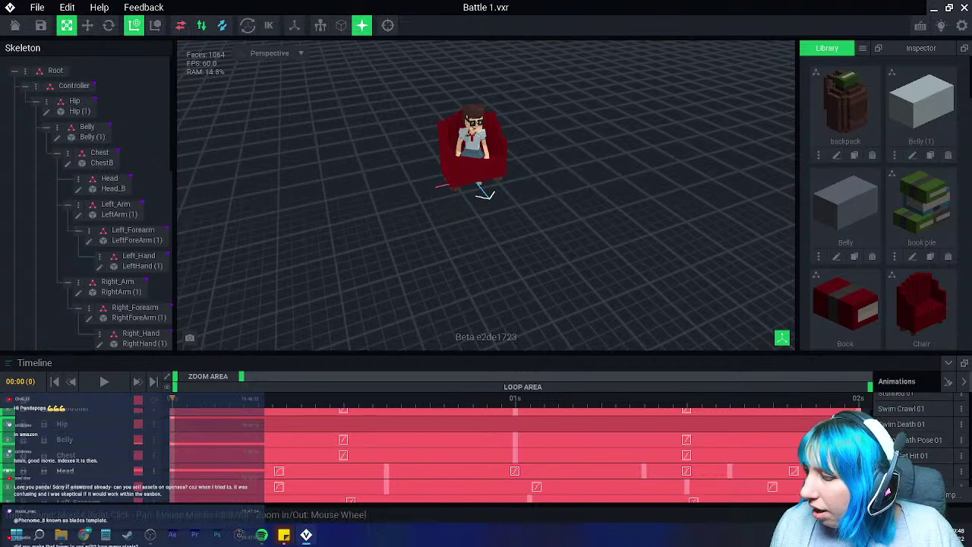
scroll(915, 441, down, 2)
scroll(916, 440, down, 2)
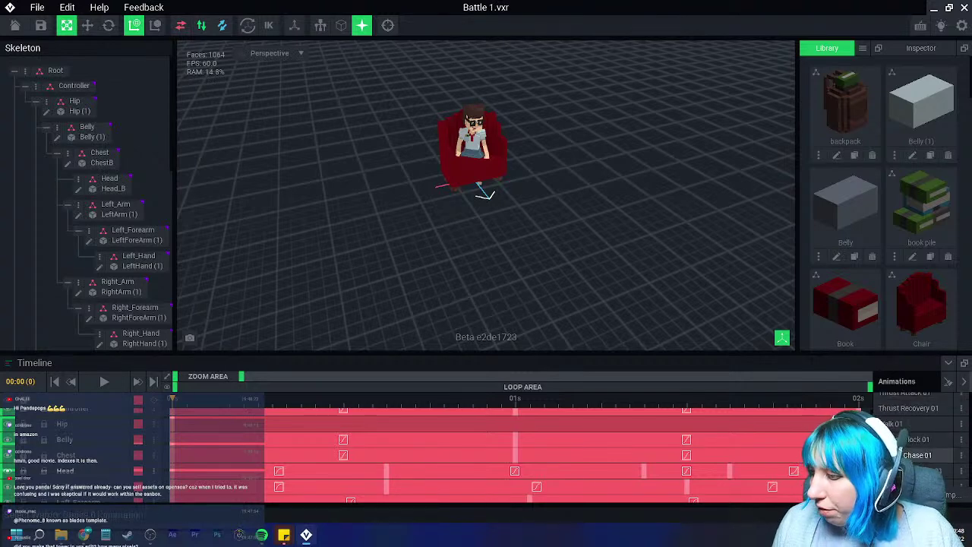
scroll(916, 440, up, 6)
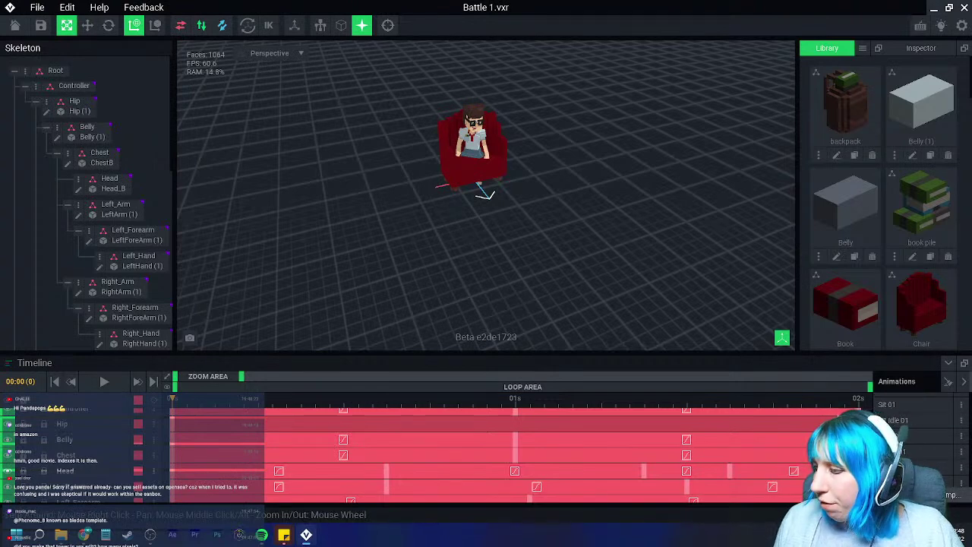
scroll(916, 441, up, 2)
scroll(916, 440, up, 3)
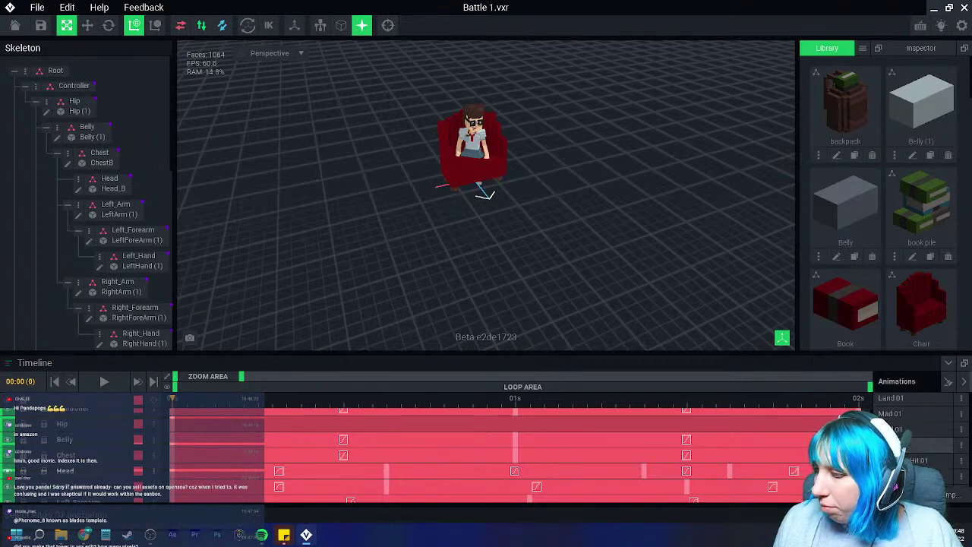
Step: Show the animation listed directly after Mad 01 on the seated character and hide the axis gizmo in the viewport
click(916, 444)
right_drag(578, 228, 551, 214)
scroll(490, 175, up, 5)
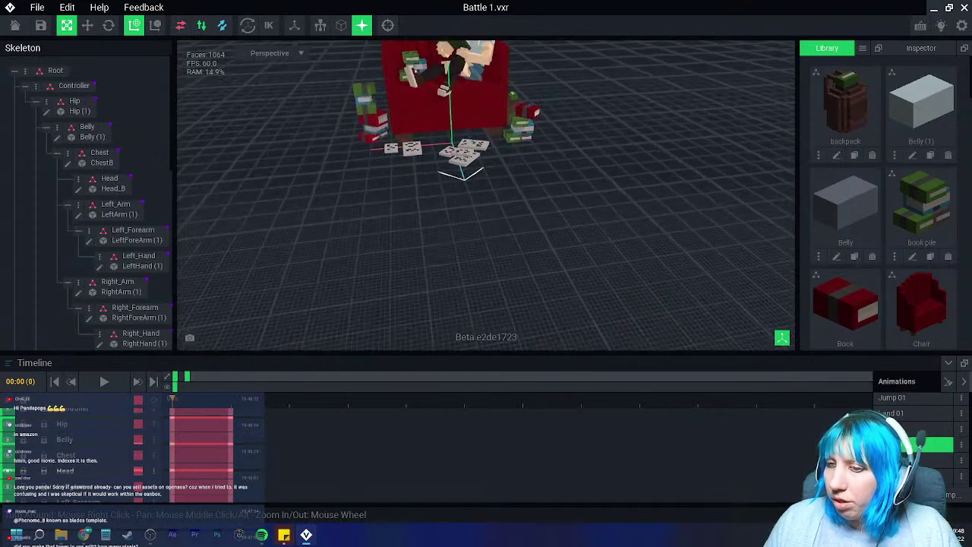
middle_drag(471, 136, 501, 243)
right_drag(456, 205, 522, 224)
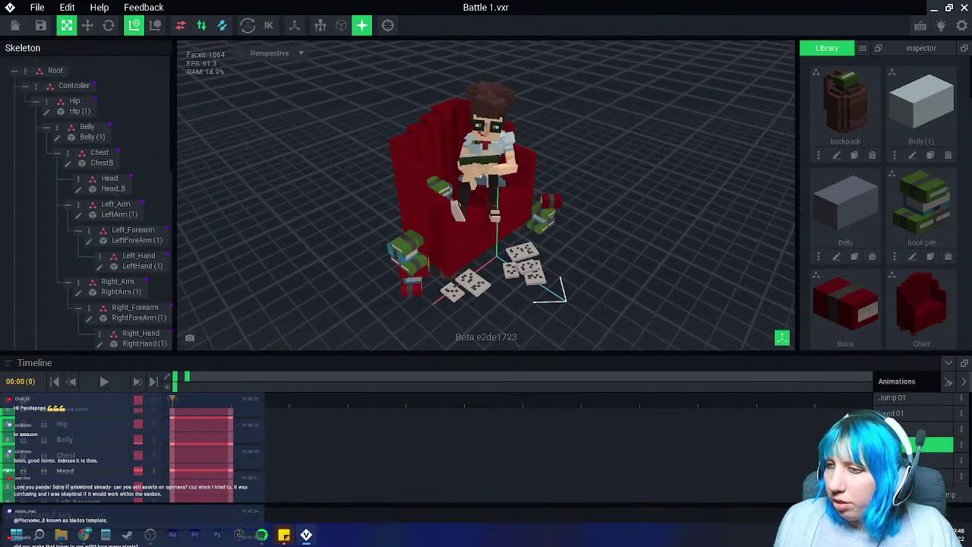
click(783, 338)
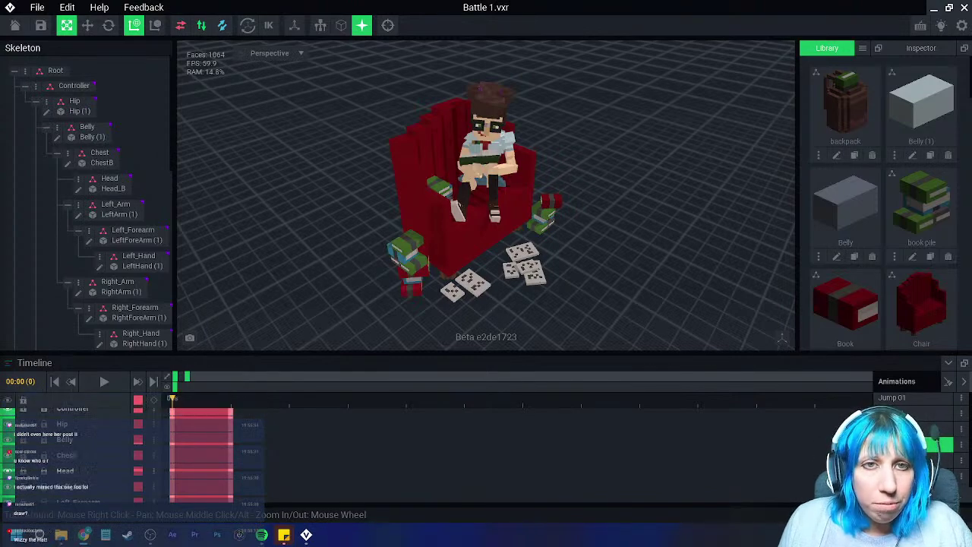
Step: Switch to the random number generator in Chrome and set its minimum to 2 and maximum to 109
drag(0, 84, 456, 2)
double_click(323, 158)
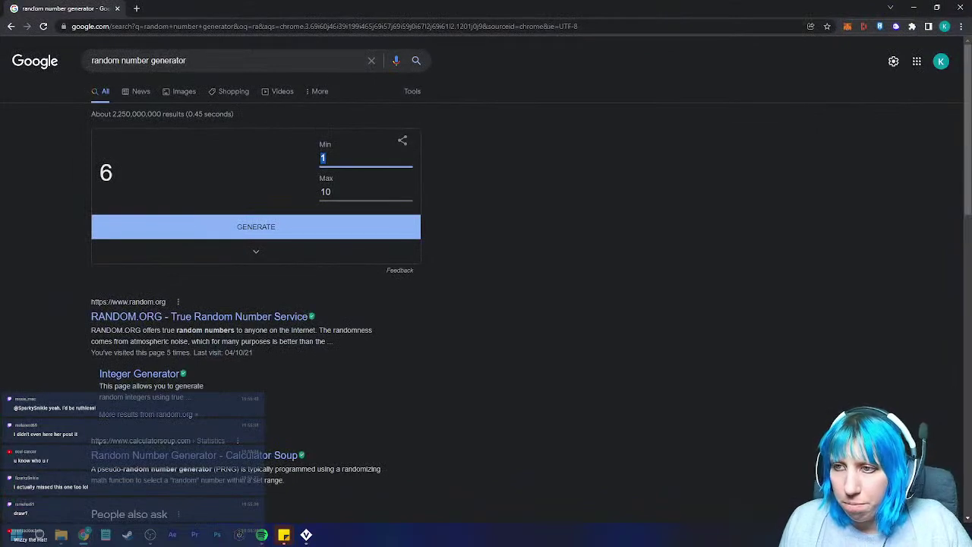
text(2)
key(Tab)
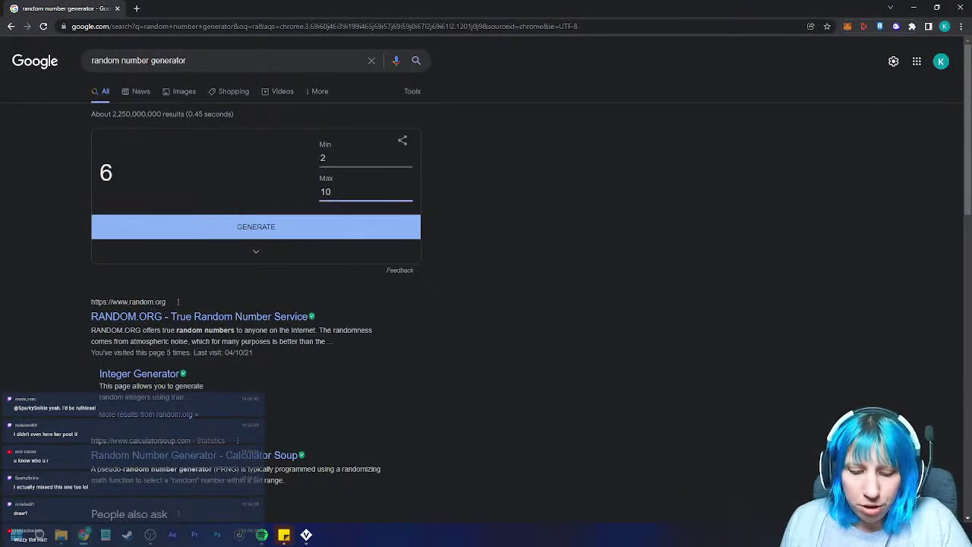
text(9)
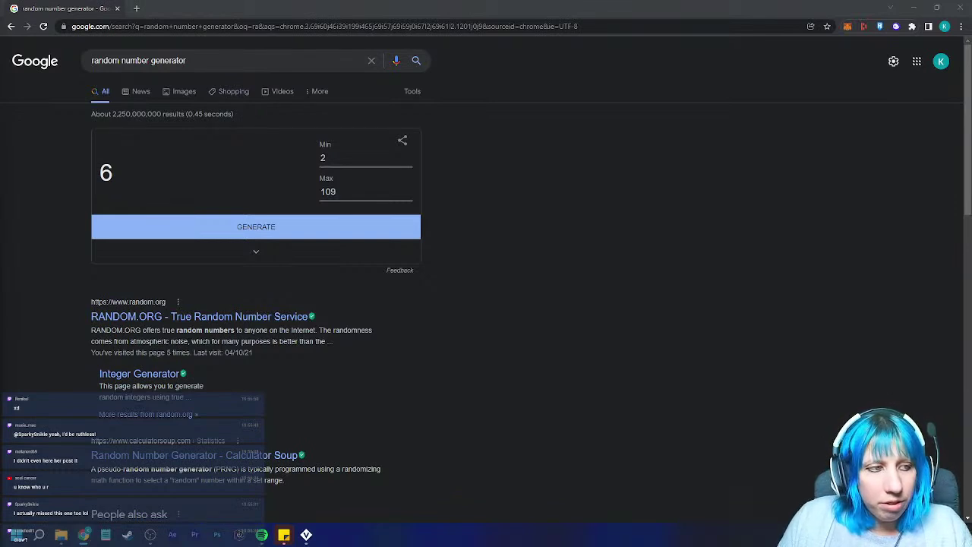
Step: Bring up the Weapon Crate Common page on OpenSea and examine the crate in the enlarged 3D preview
drag(2, 183, 247, 9)
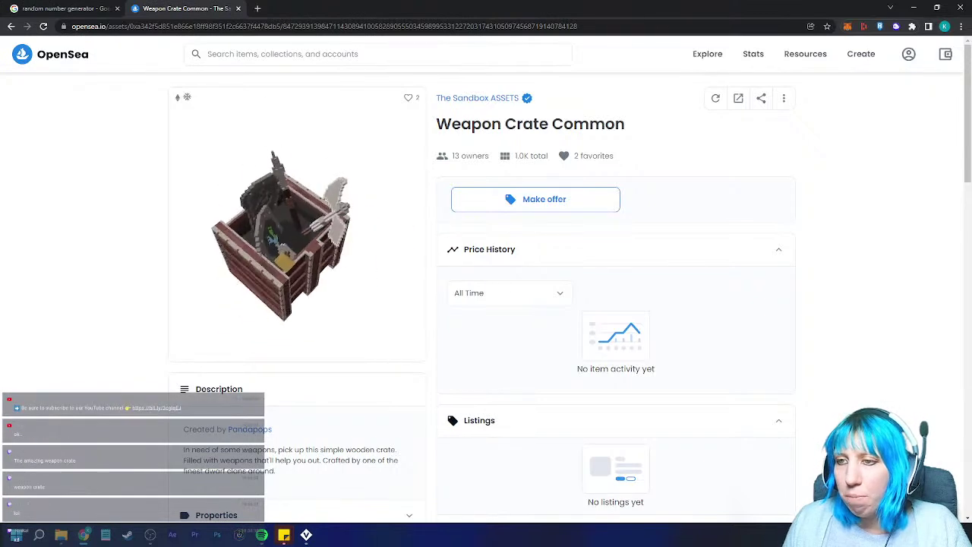
click(297, 228)
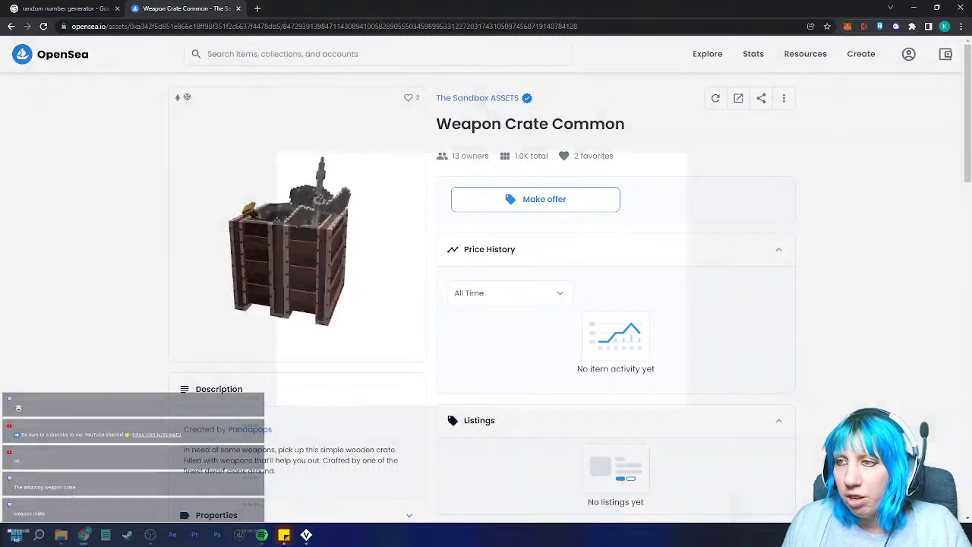
click(473, 128)
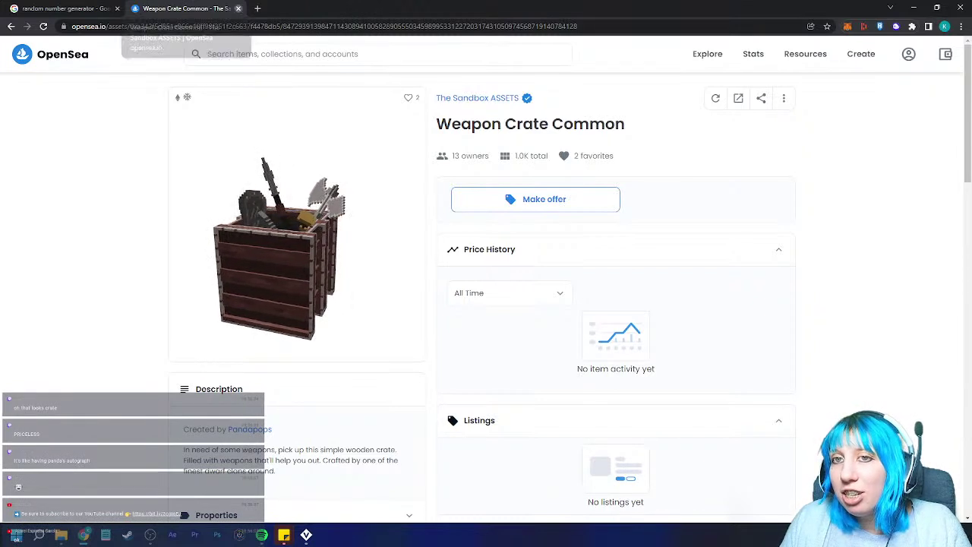
Step: Return to the random number generator and generate a number between 2 and 109
click(65, 8)
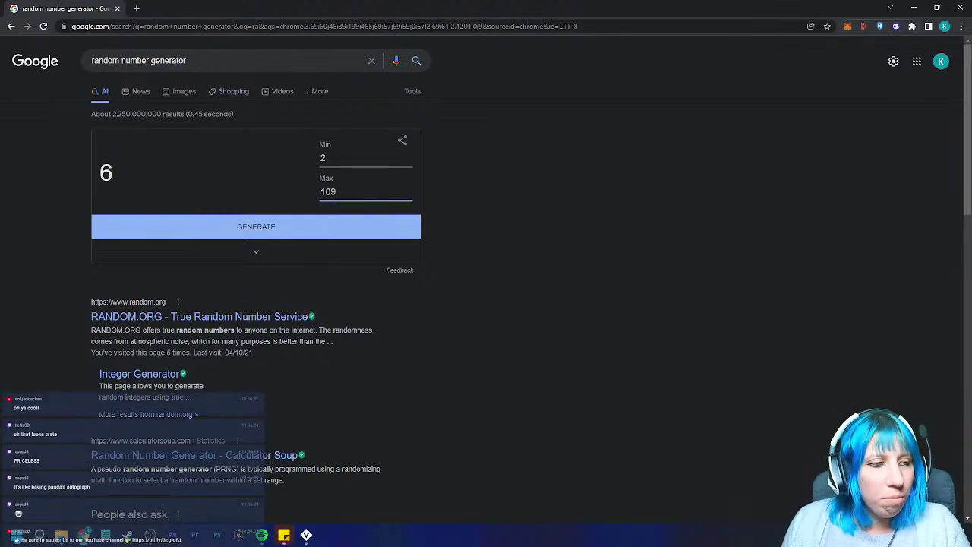
key(Return)
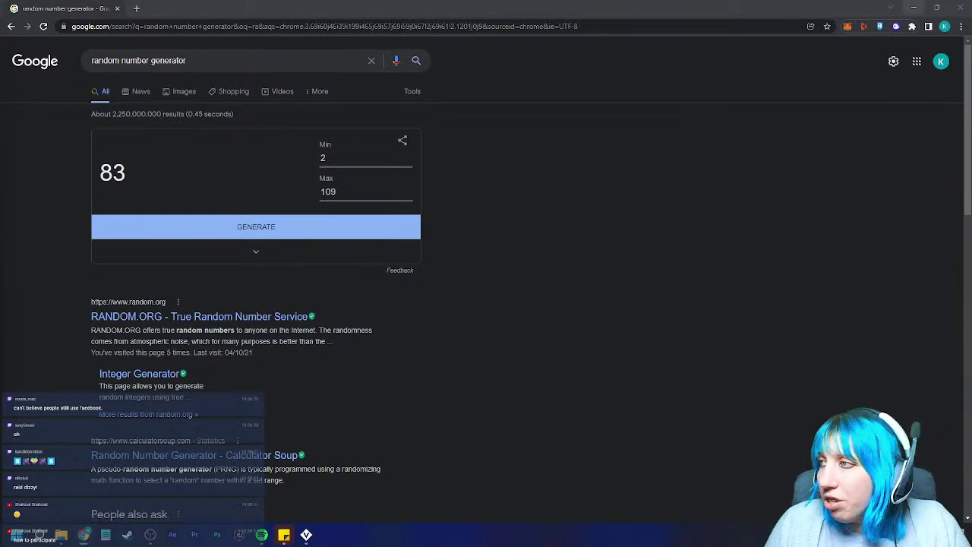
Step: Switch back to VoxEdit, save Battle 1.vxr and close it to return to the start screen
click(914, 8)
key(ctrl+s)
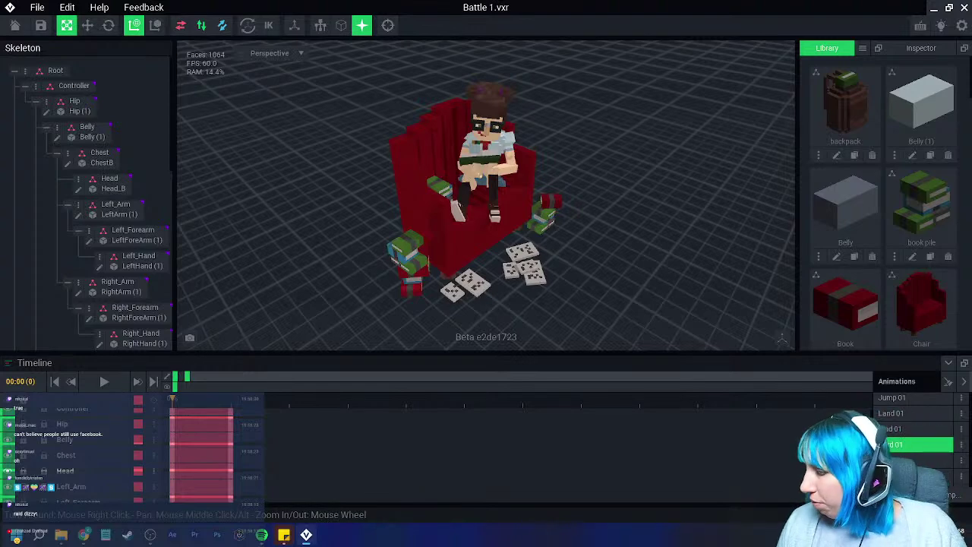
click(15, 26)
key(Return)
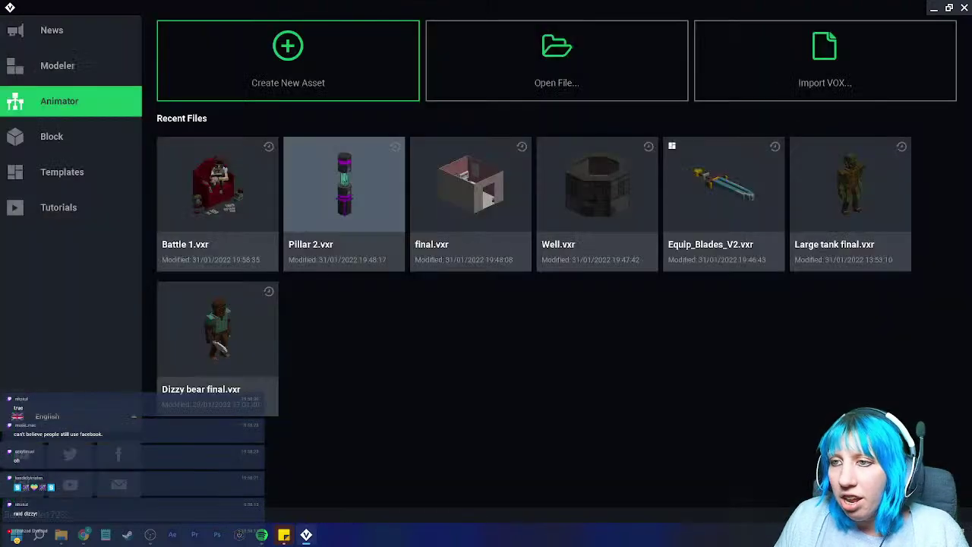